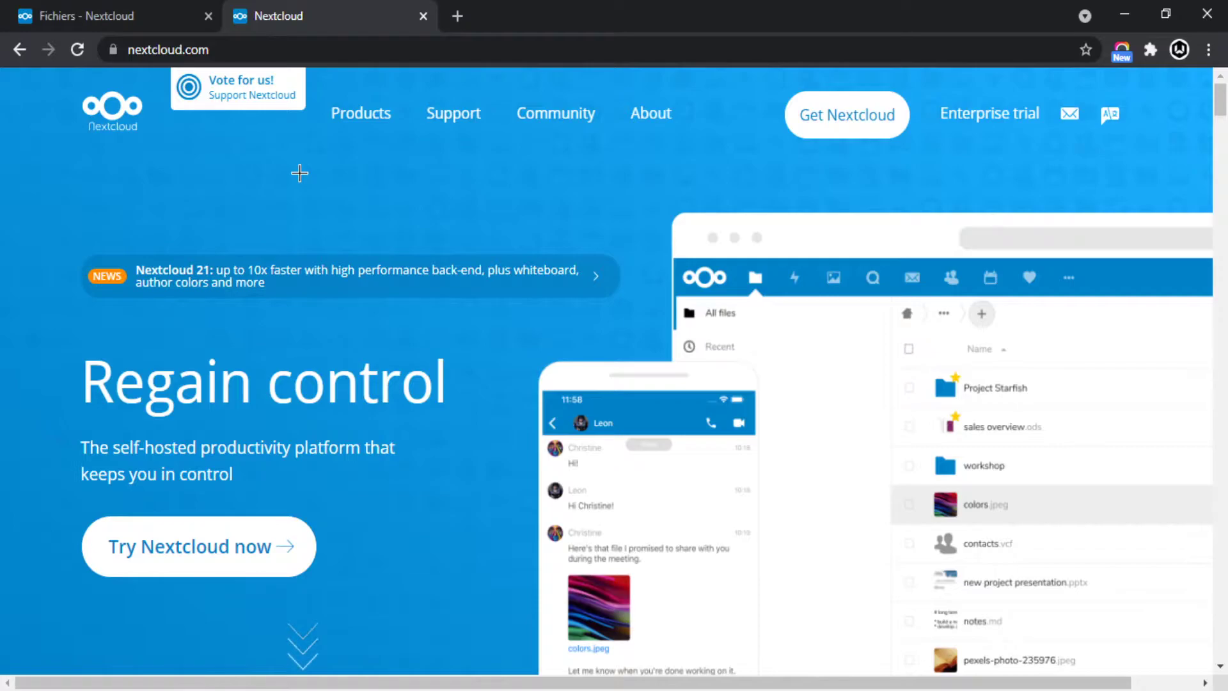
# Glance at the Nextcloud Files tab, then return to the nextcloud.com homepage.
pyautogui.click(121, 16)
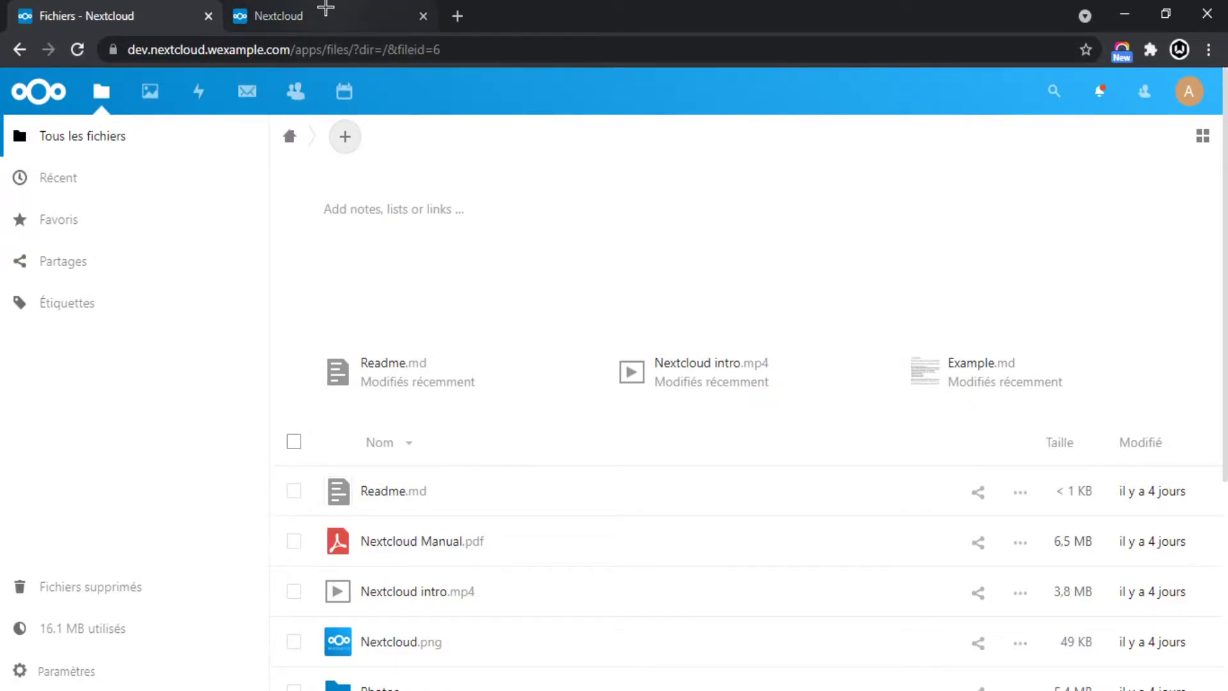
pyautogui.click(326, 16)
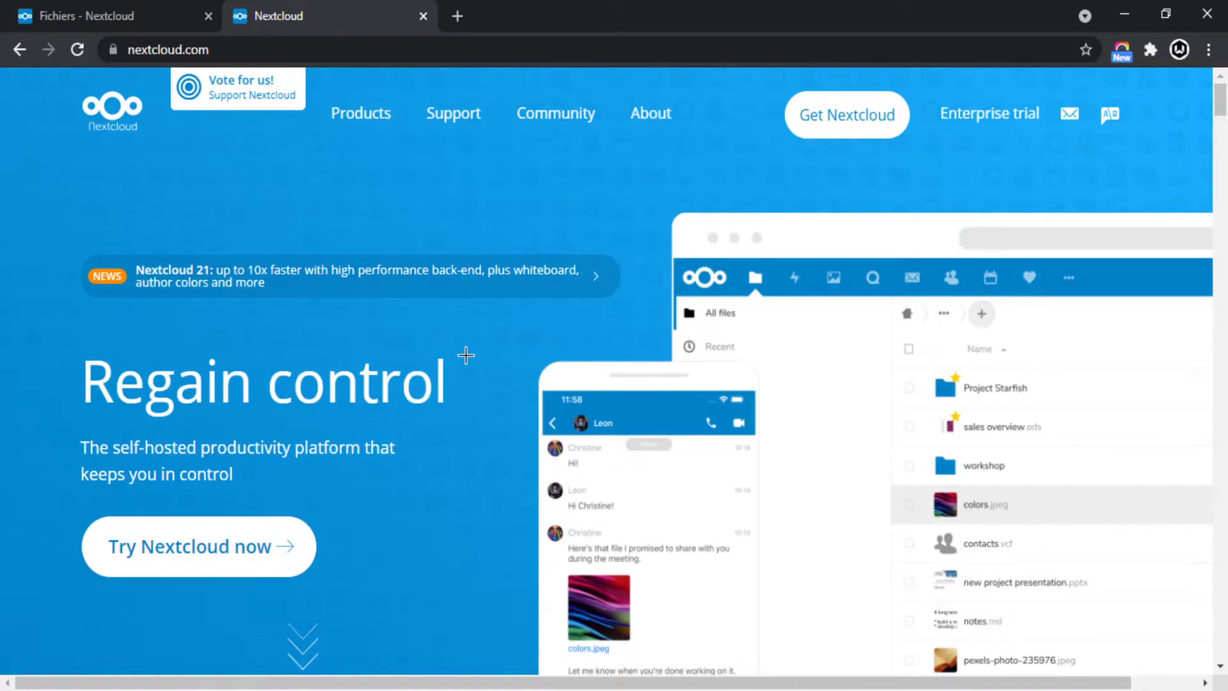
pyautogui.scroll(-3, 499, 333)
pyautogui.scroll(3, 518, 322)
pyautogui.scroll(-3, 211, 335)
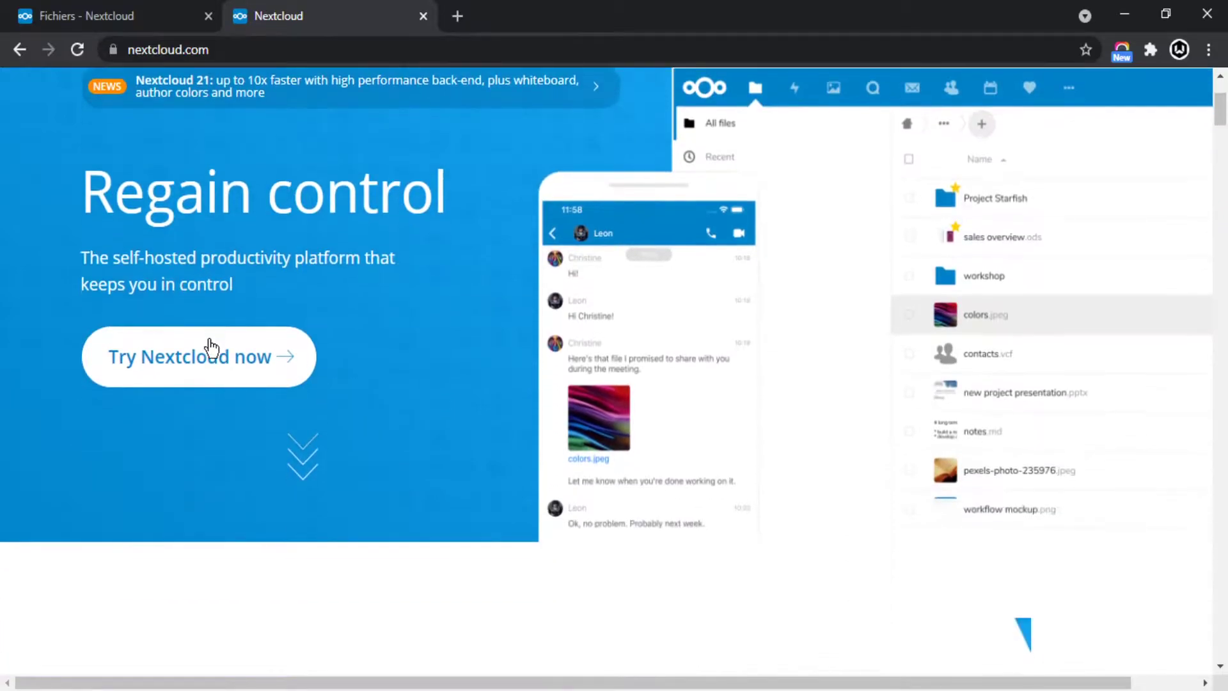
# Visit the Try Nextcloud page, highlighting the Instant trial and Long term trial text, then close it.
pyautogui.click(211, 377)
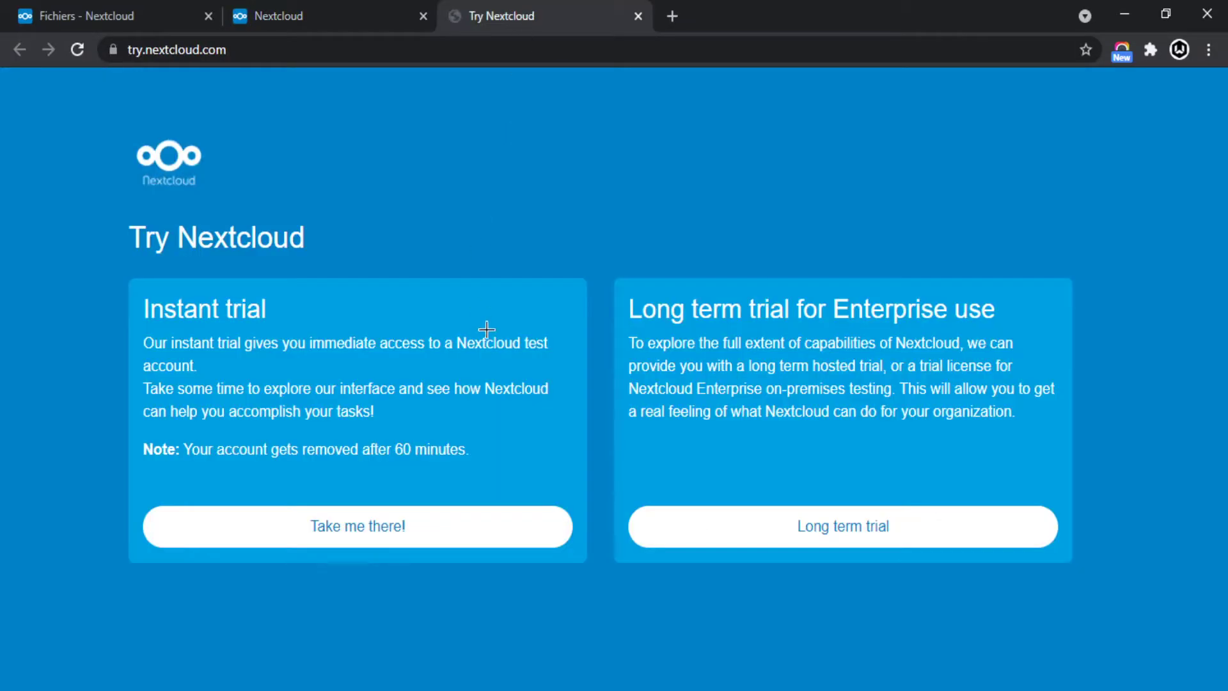
pyautogui.moveTo(167, 315); pyautogui.dragTo(675, 387)
pyautogui.click(640, 320)
pyautogui.moveTo(631, 307); pyautogui.dragTo(901, 316)
pyautogui.click(815, 414)
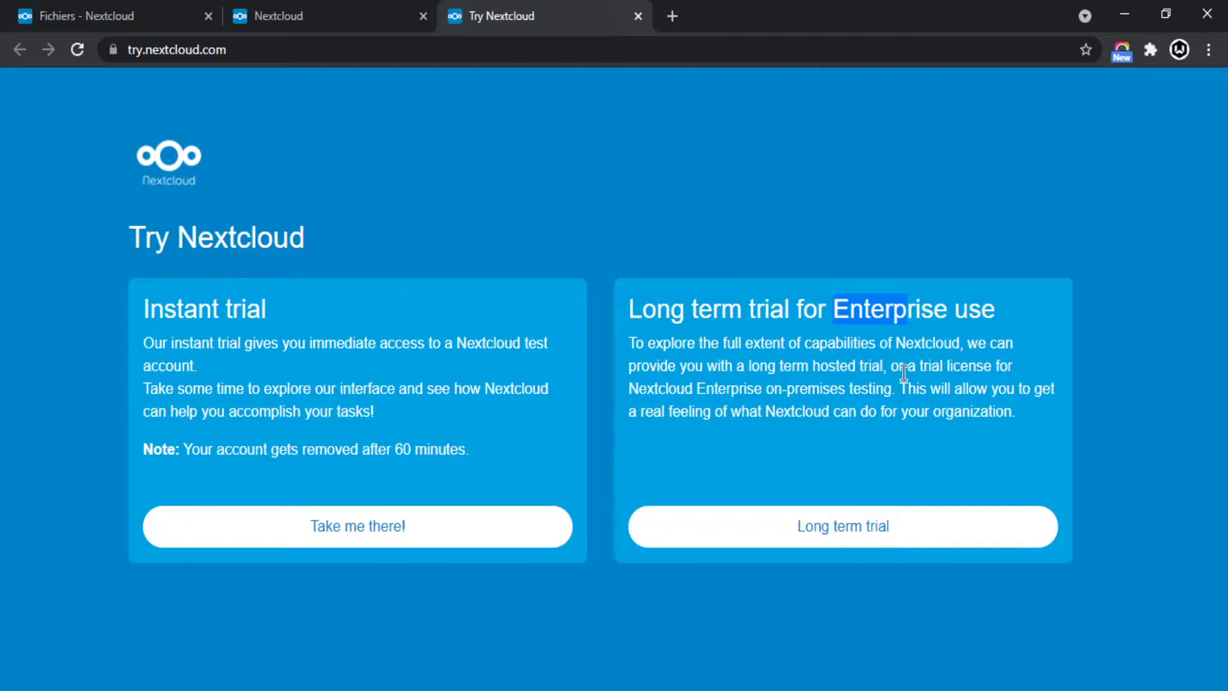
pyautogui.click(855, 376)
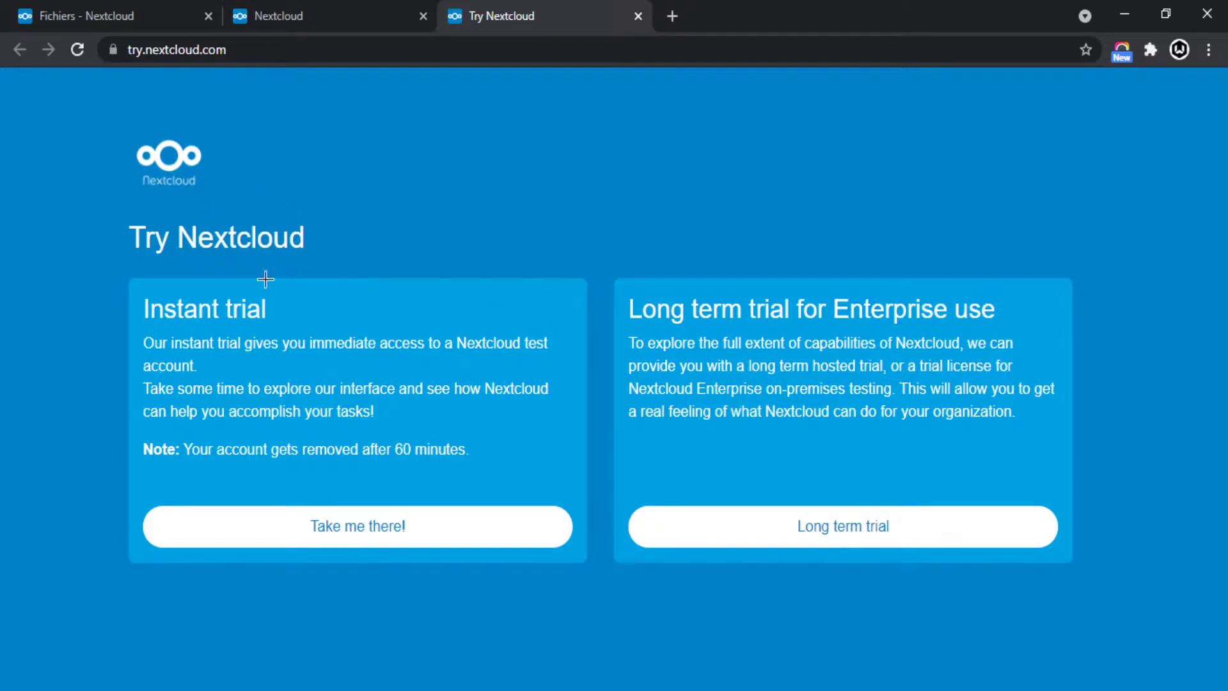
pyautogui.click(318, 17)
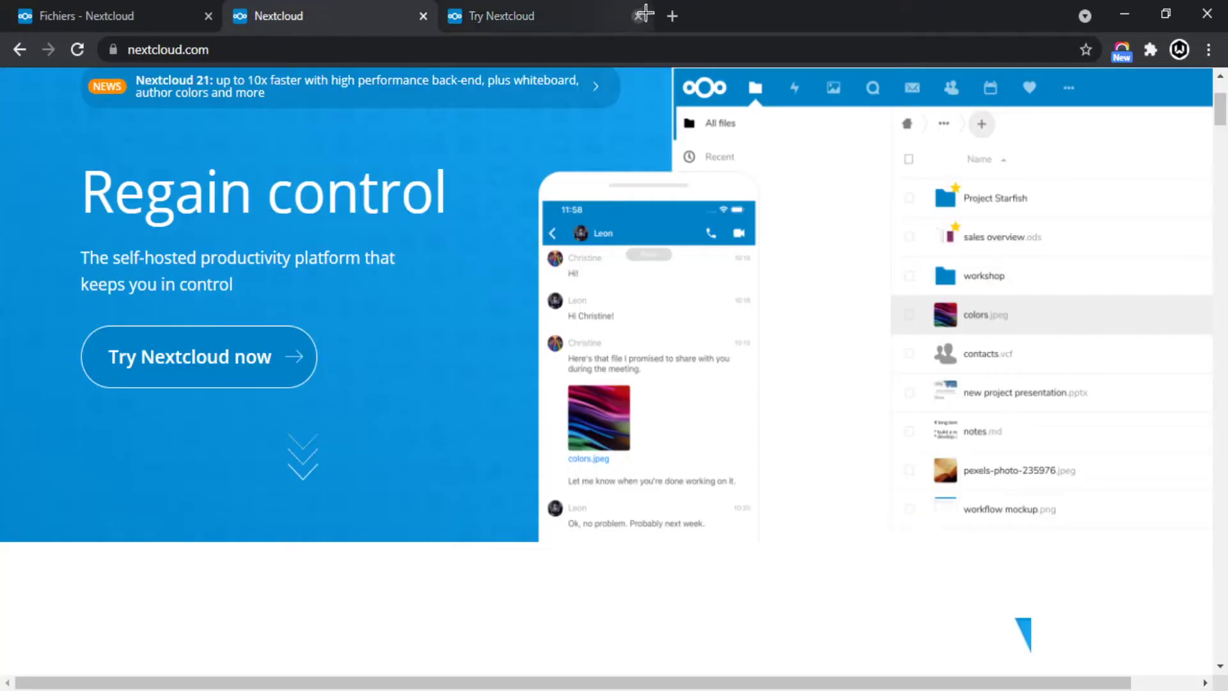
pyautogui.click(637, 16)
# Open Nextcloud Hub from the Products menu in a background tab and switch to it.
pyautogui.scroll(3, 552, 272)
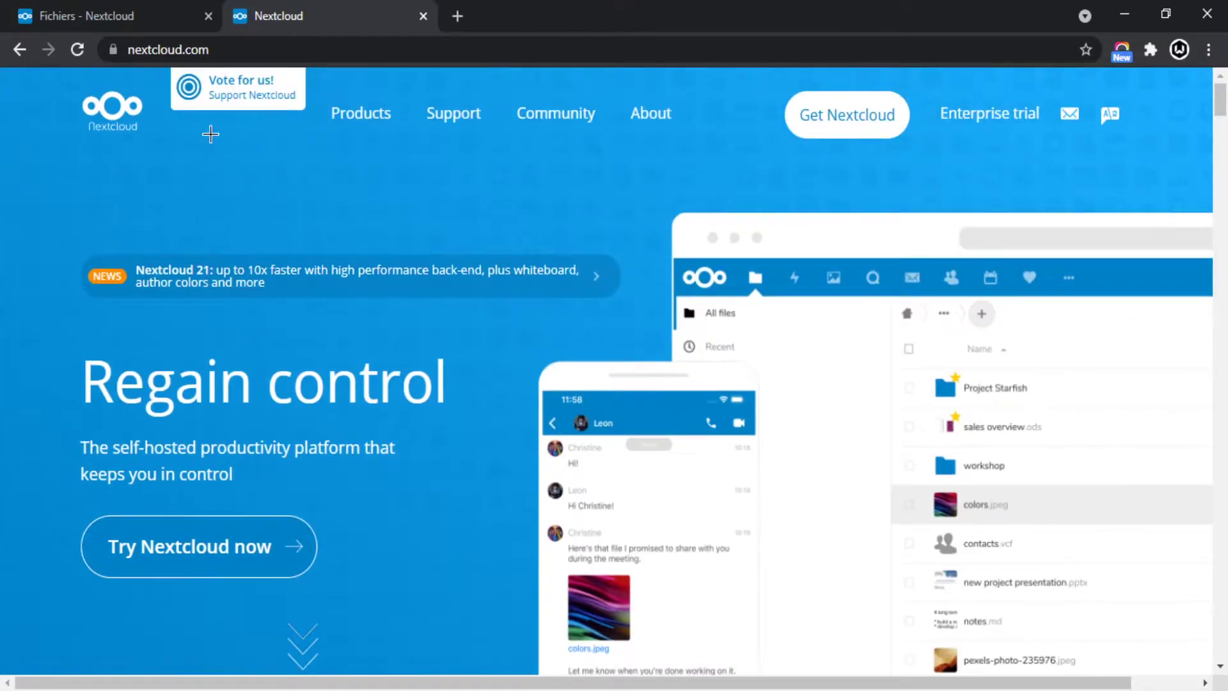
pyautogui.moveTo(383, 103)
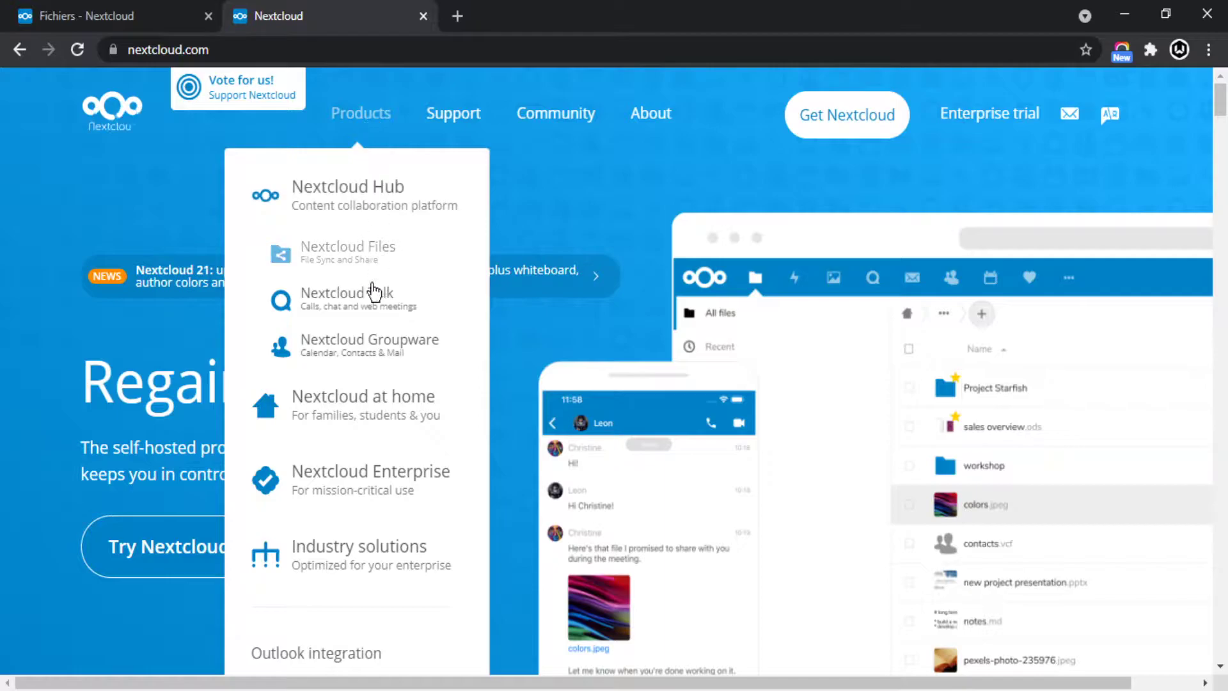
pyautogui.scroll(-2, 328, 249)
pyautogui.scroll(2, 328, 249)
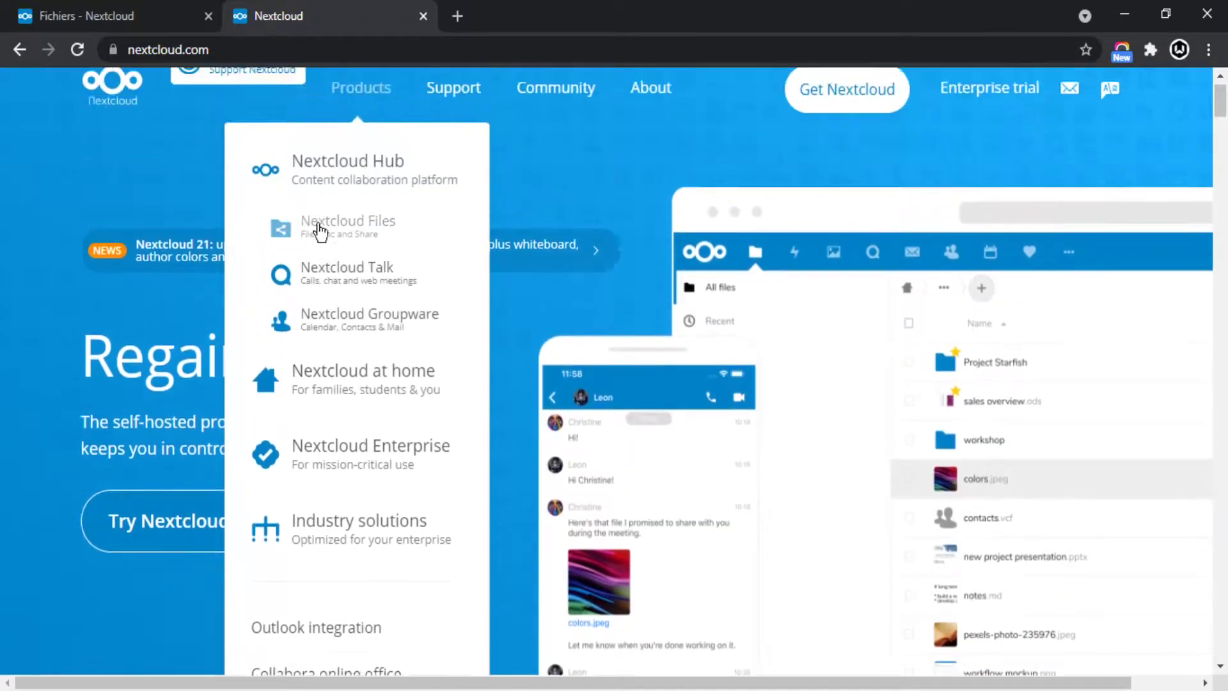
pyautogui.middleClick(390, 208)
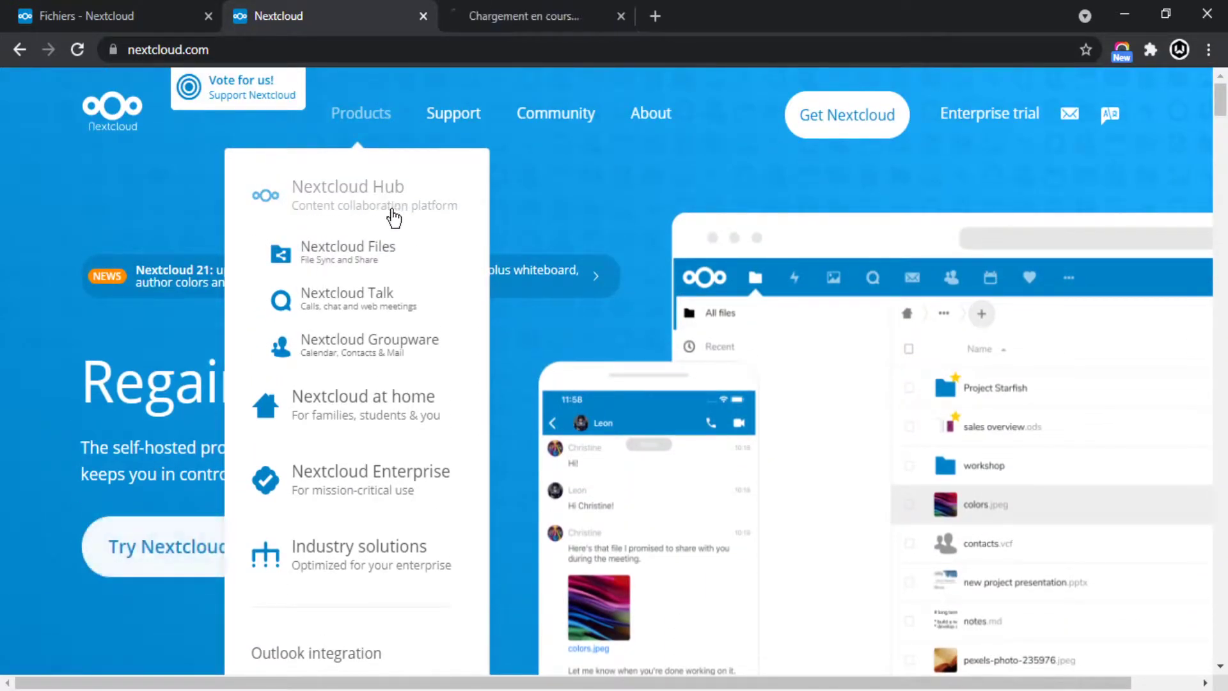
pyautogui.click(510, 21)
# Play the Hub intro video, seeking to about 00:58, 00:50 and 01:12, then pause it.
pyautogui.scroll(-8, 503, 230)
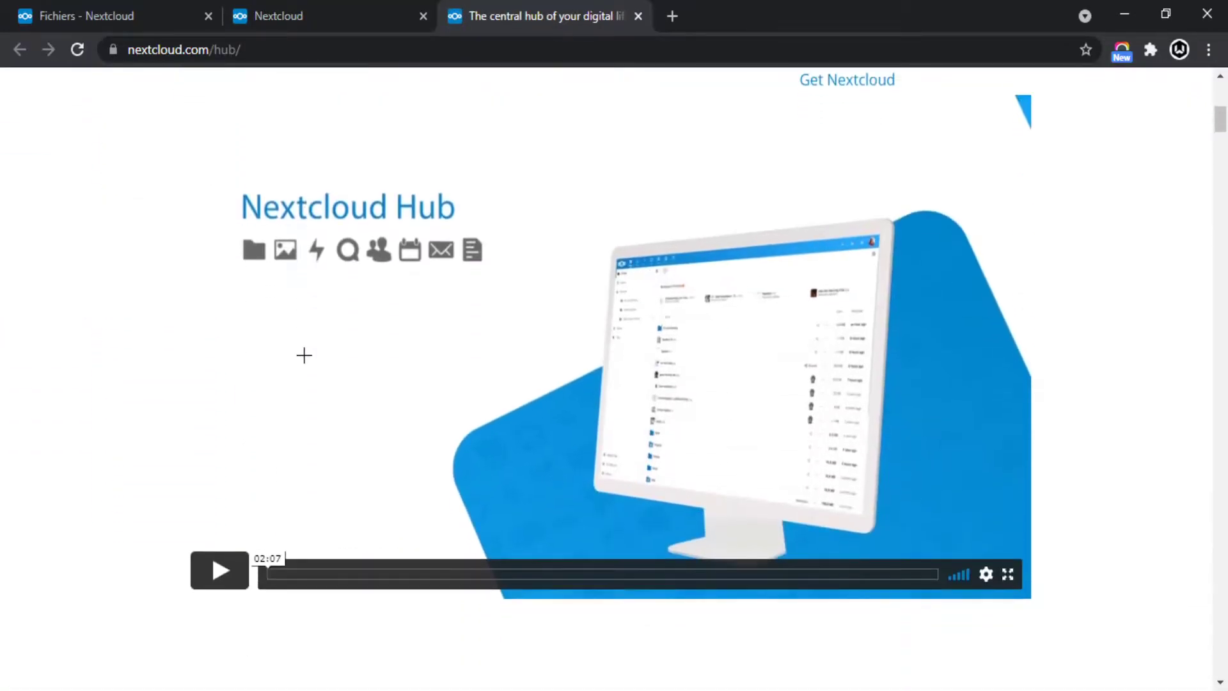
pyautogui.scroll(-1, 181, 359)
pyautogui.click(219, 475)
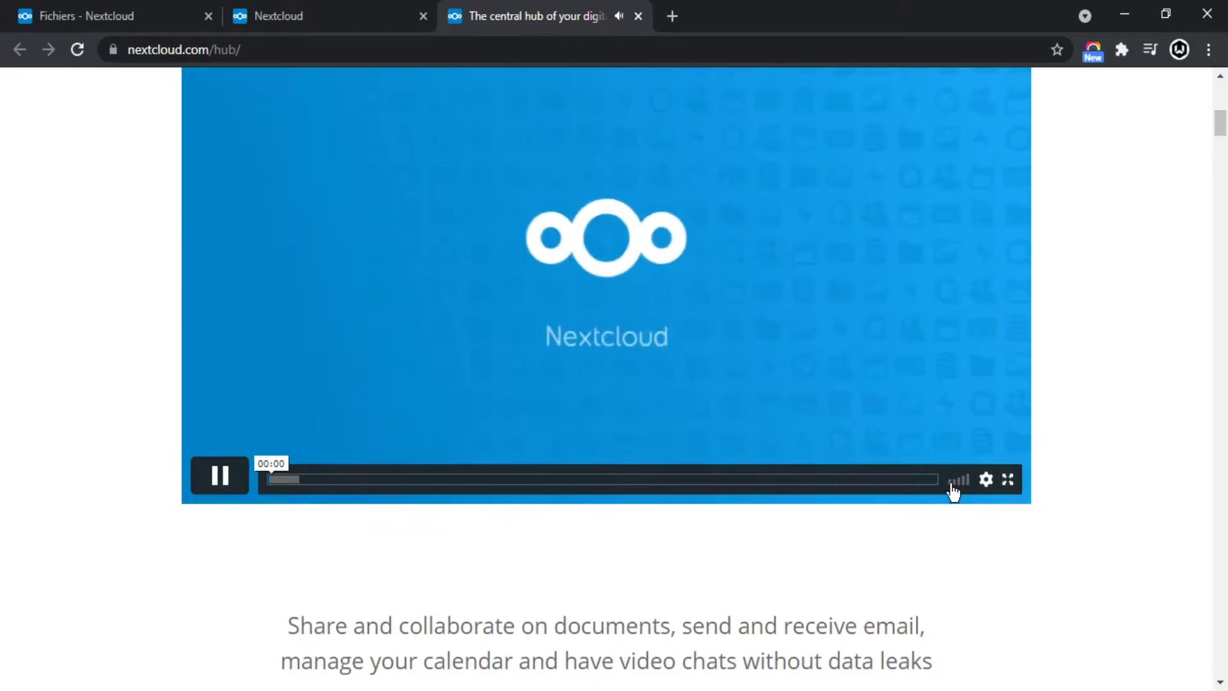
pyautogui.moveTo(340, 585); pyautogui.dragTo(578, 587)
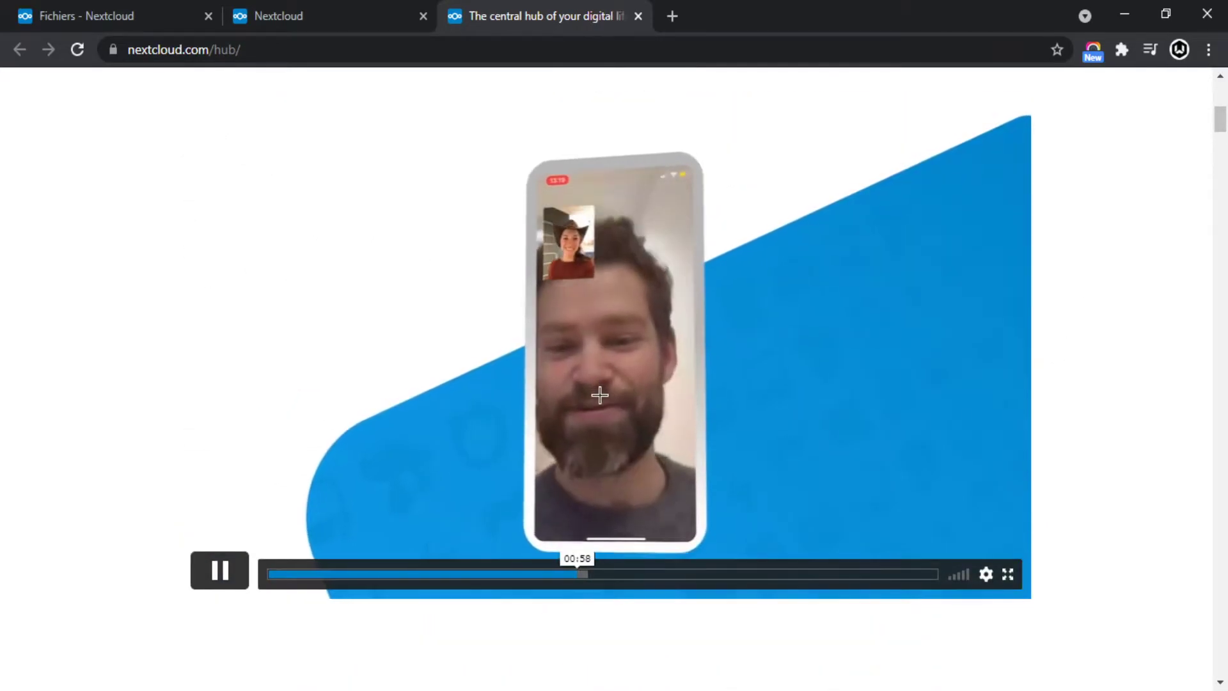
pyautogui.click(539, 585)
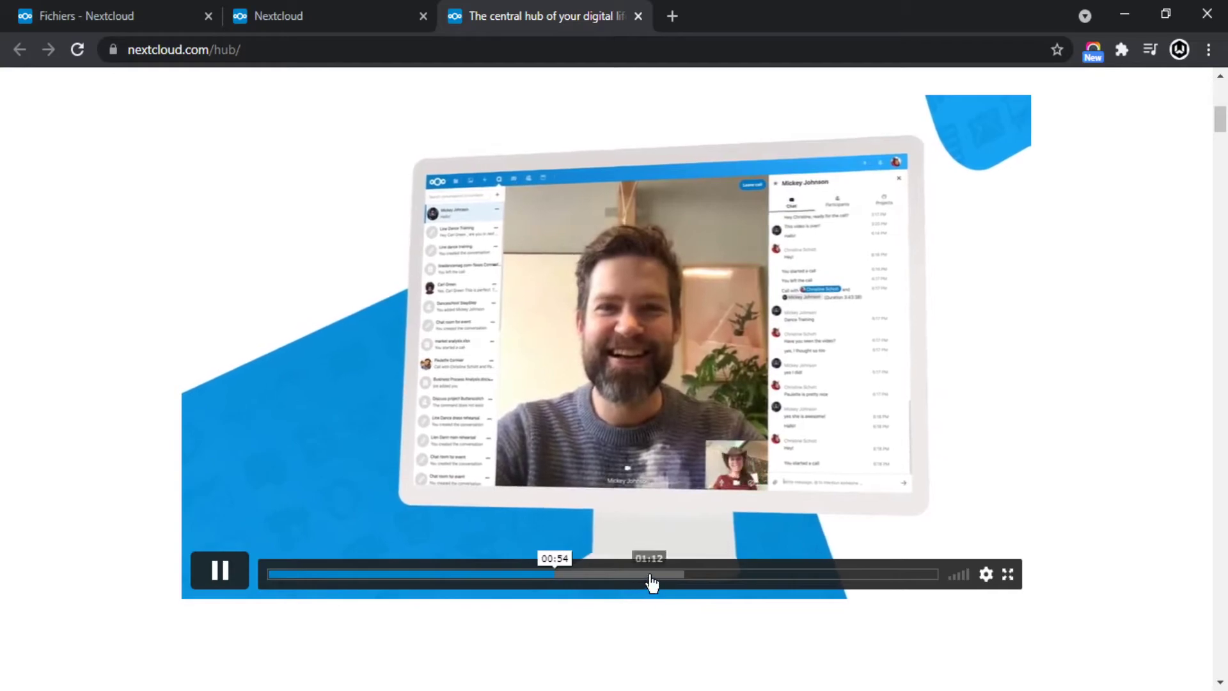
pyautogui.click(650, 577)
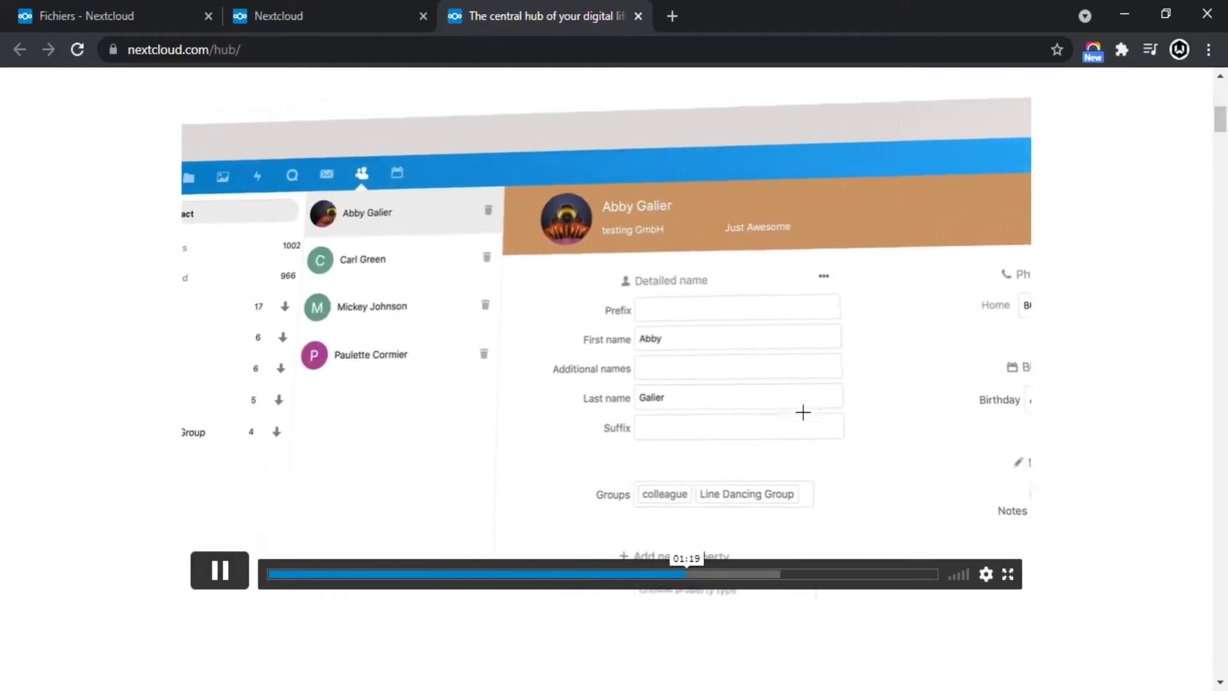
pyautogui.click(397, 527)
# Go back to the nextcloud.com homepage tab.
pyautogui.scroll(-12, 650, 524)
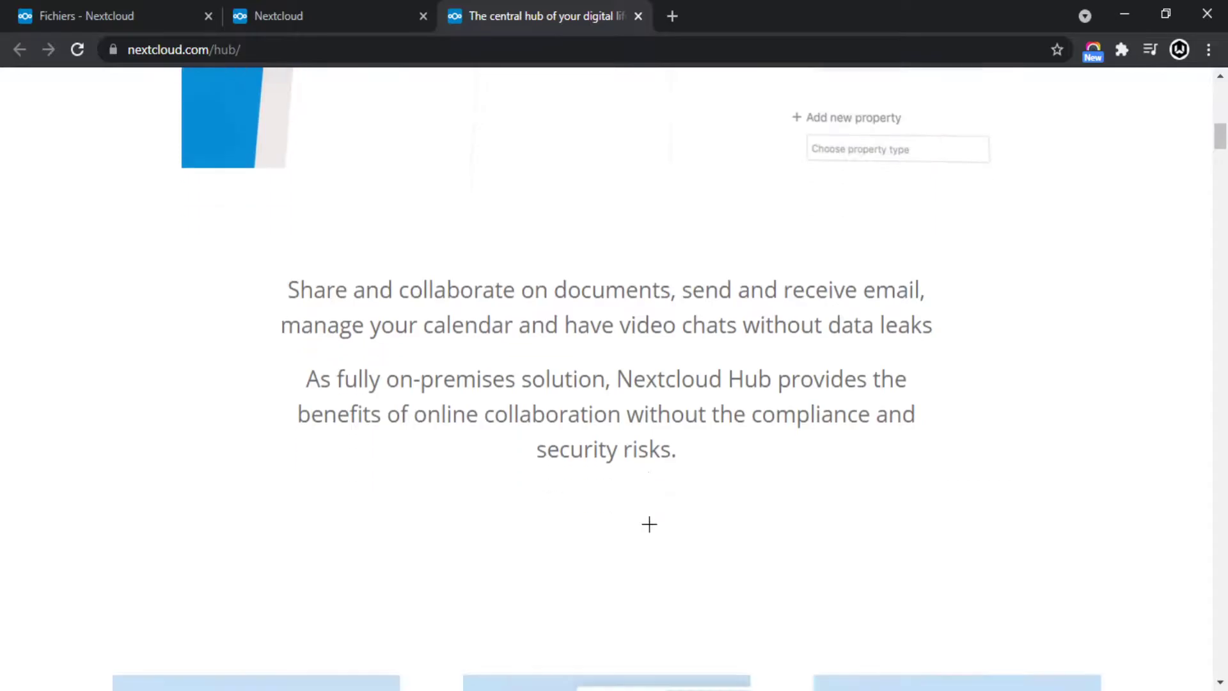
pyautogui.scroll(15, 689, 498)
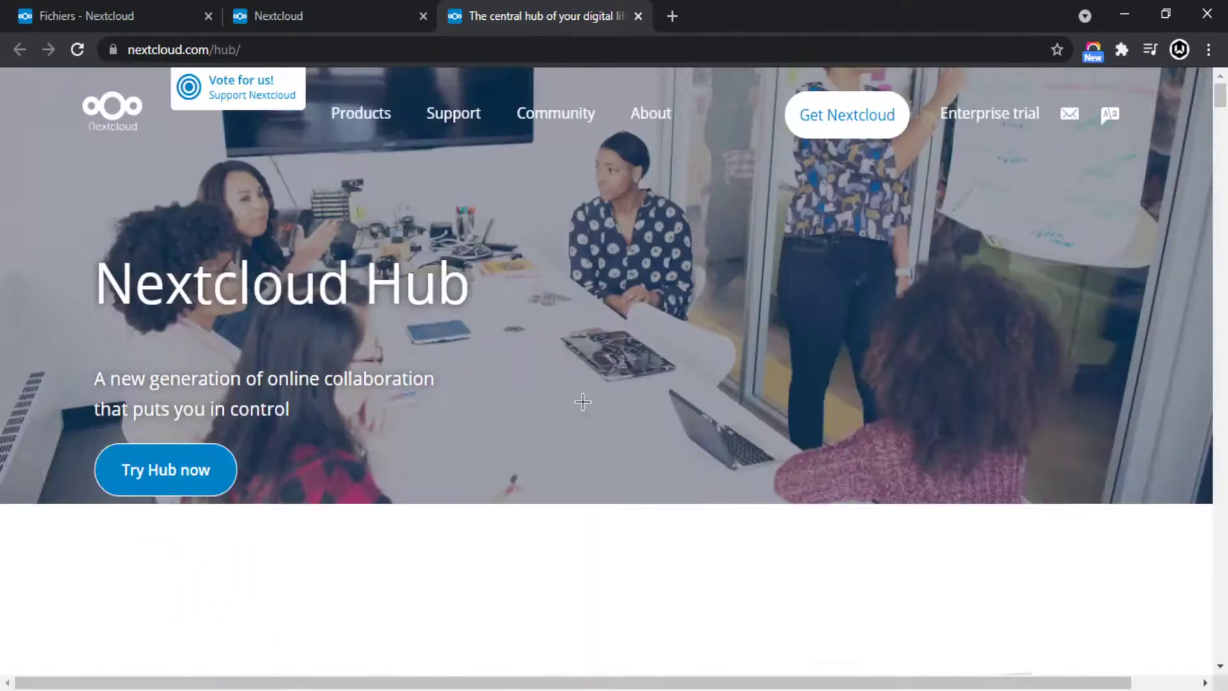
pyautogui.click(363, 16)
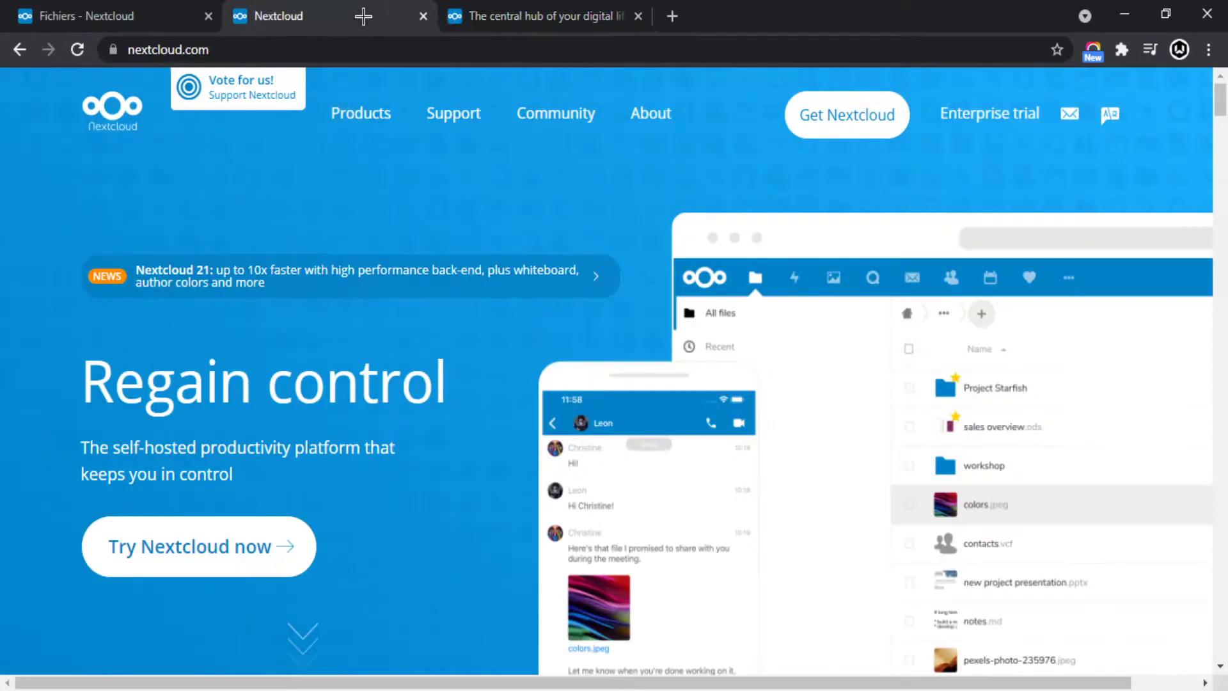
# Close the Hub page and open the Support page in a new tab.
pyautogui.click(638, 16)
pyautogui.moveTo(556, 114)
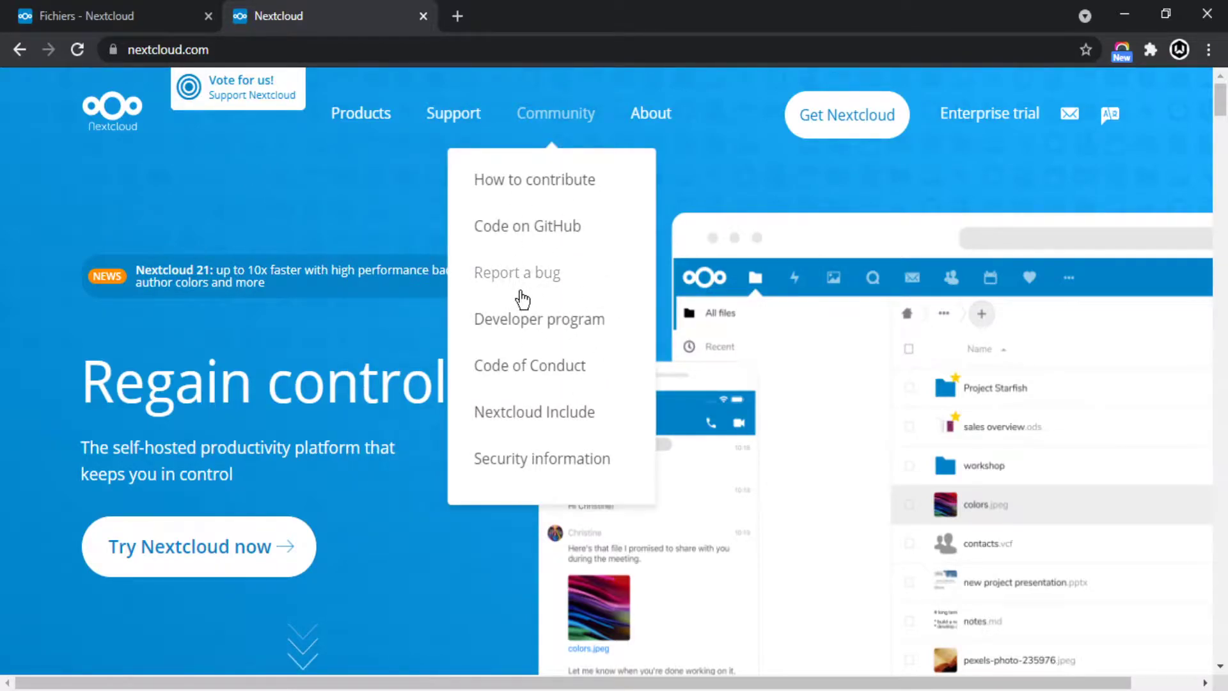
pyautogui.moveTo(460, 121)
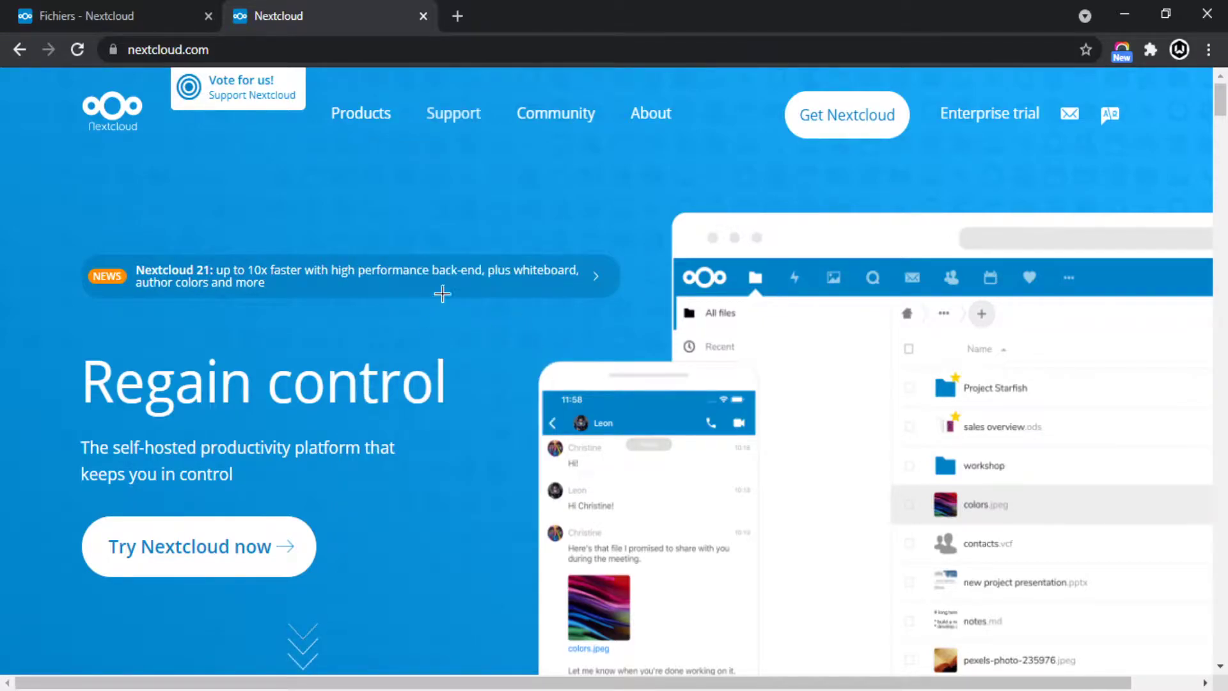
pyautogui.click(439, 374)
pyautogui.click(558, 6)
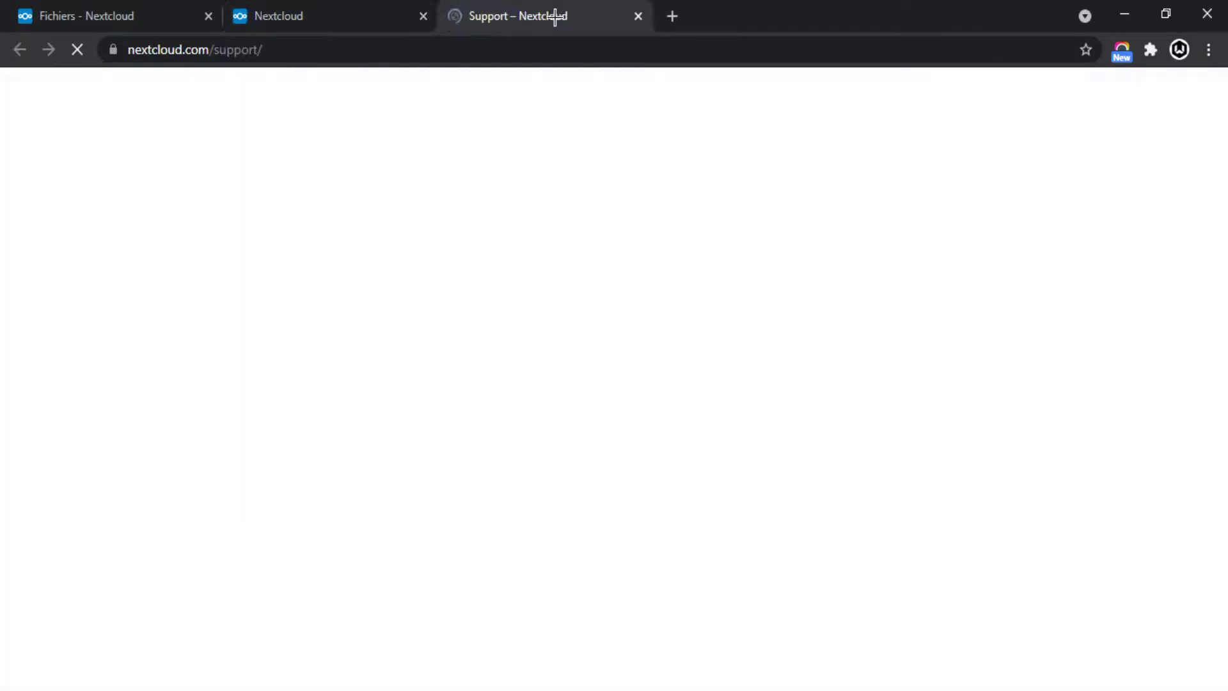
# Browse the Support page and open the community forums in a new tab.
pyautogui.scroll(-10, 595, 435)
pyautogui.scroll(-18, 588, 420)
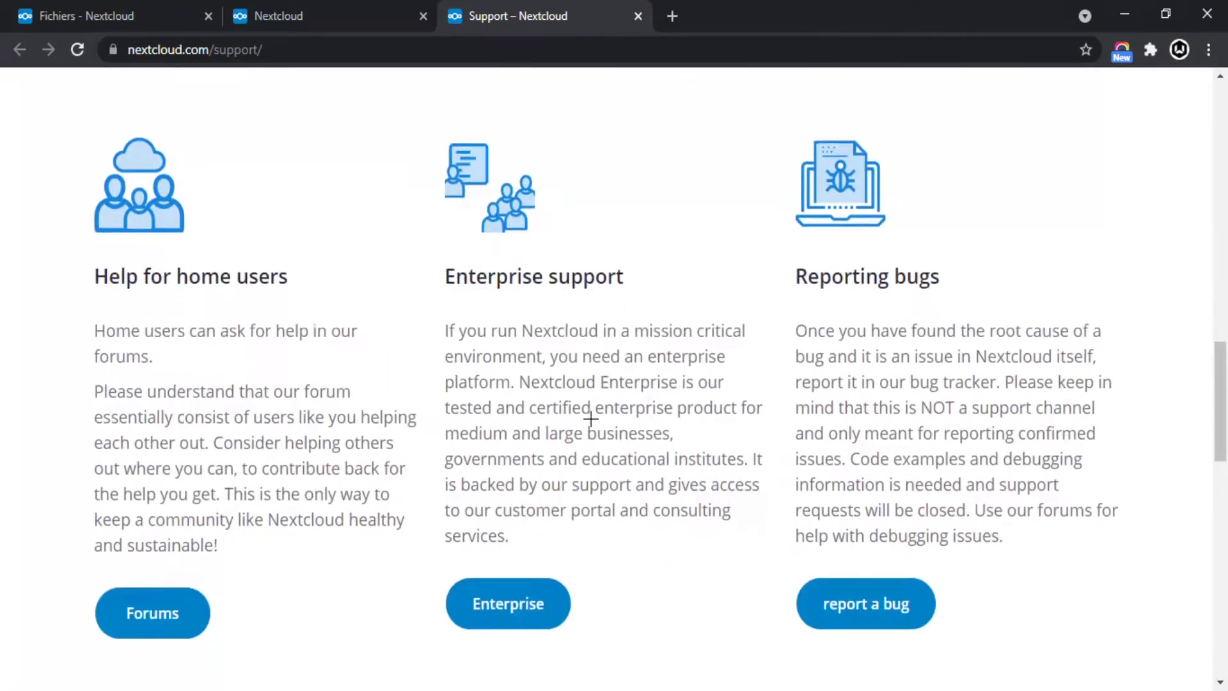
pyautogui.scroll(12, 589, 400)
pyautogui.scroll(-6, 499, 448)
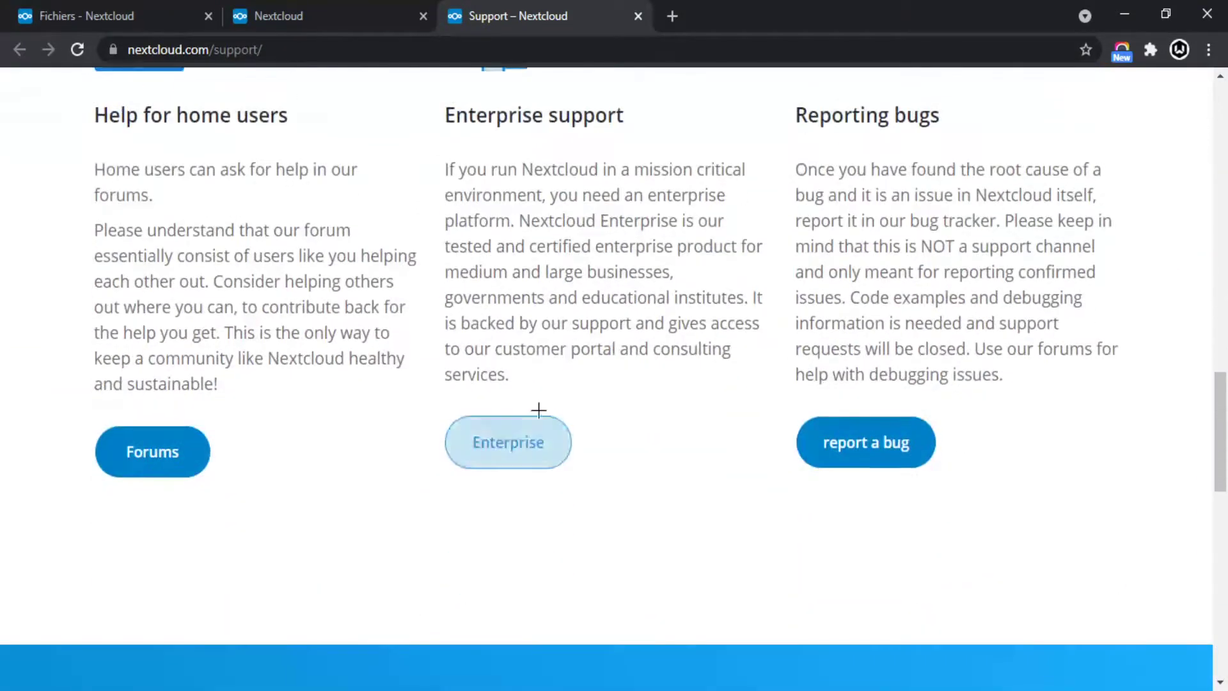
pyautogui.scroll(4, 206, 448)
pyautogui.scroll(-3, 179, 512)
pyautogui.click(149, 552)
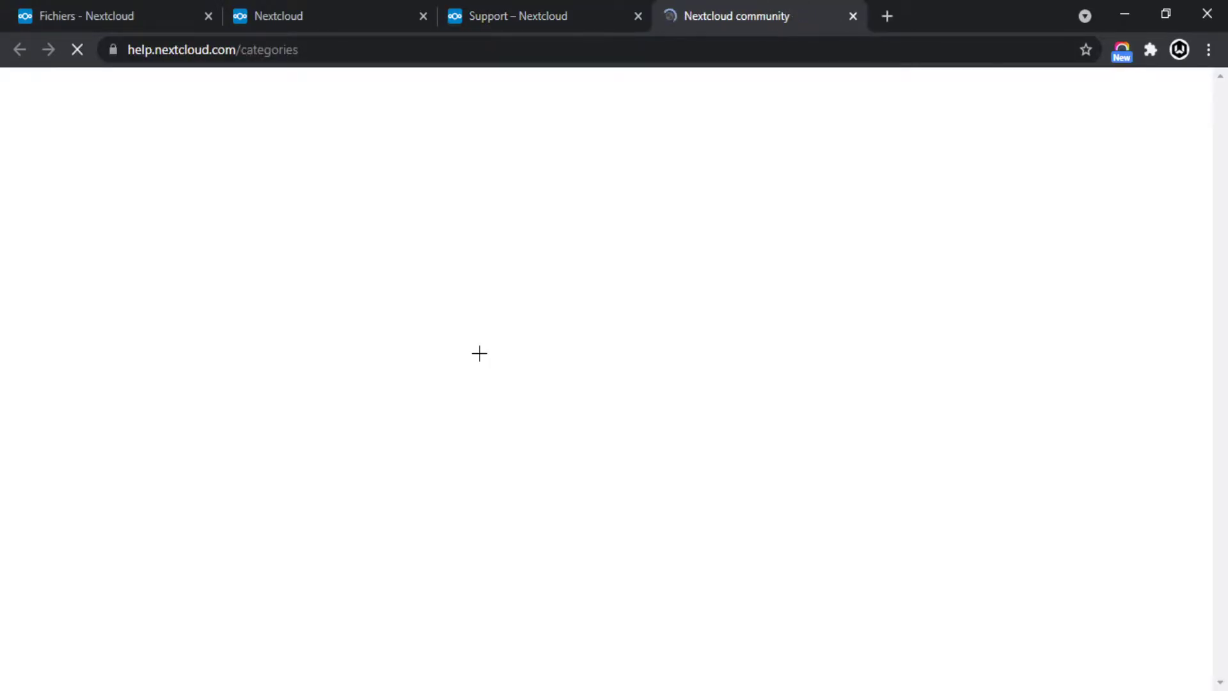
# Return to the nextcloud.com homepage, scroll to Nextcloud Hub, then go back to the Files tab.
pyautogui.scroll(-4, 480, 361)
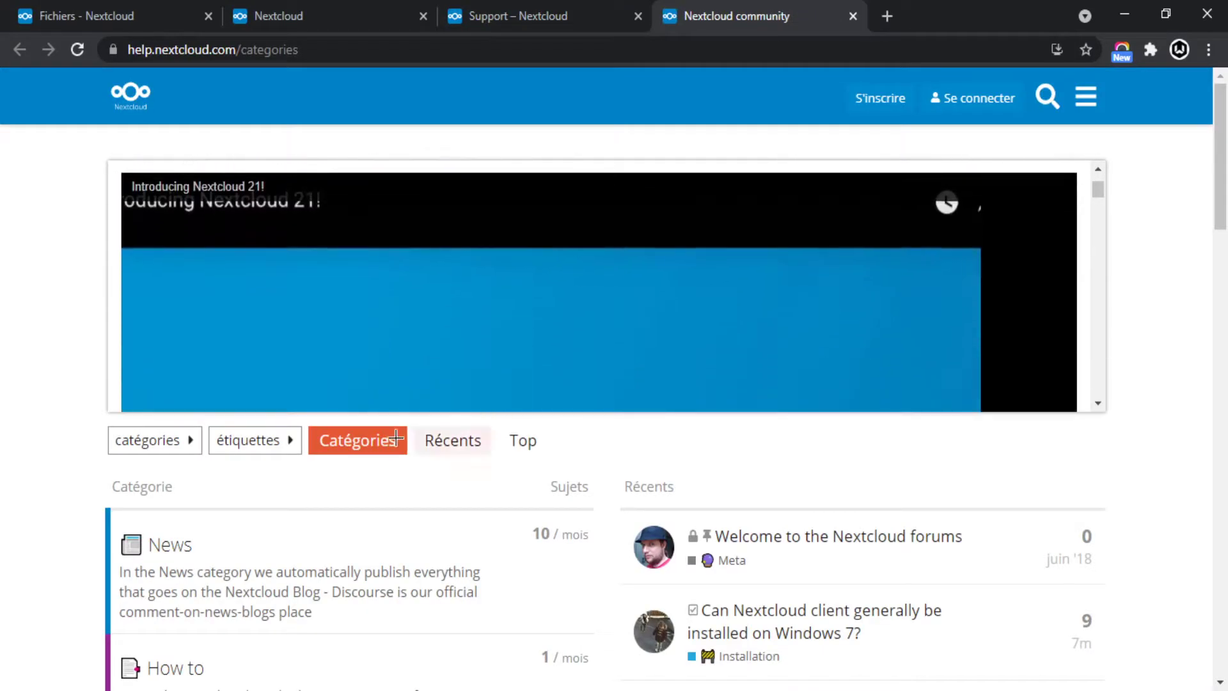
pyautogui.scroll(-6, 447, 441)
pyautogui.scroll(10, 468, 384)
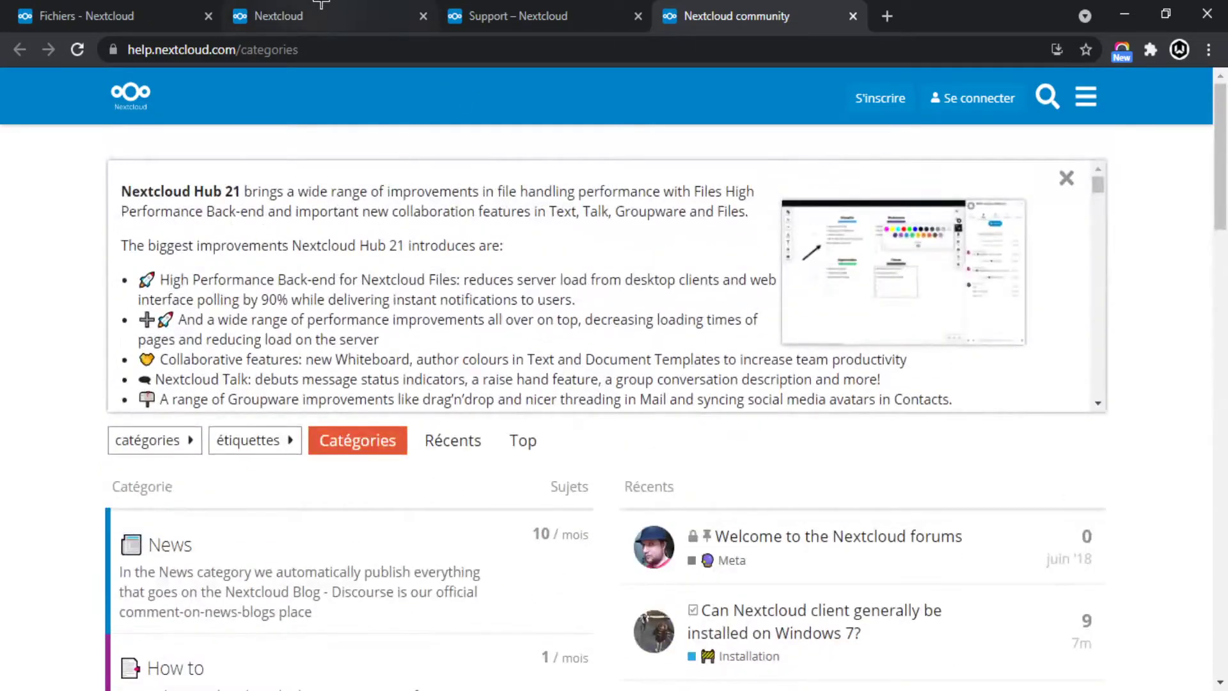
pyautogui.click(321, 8)
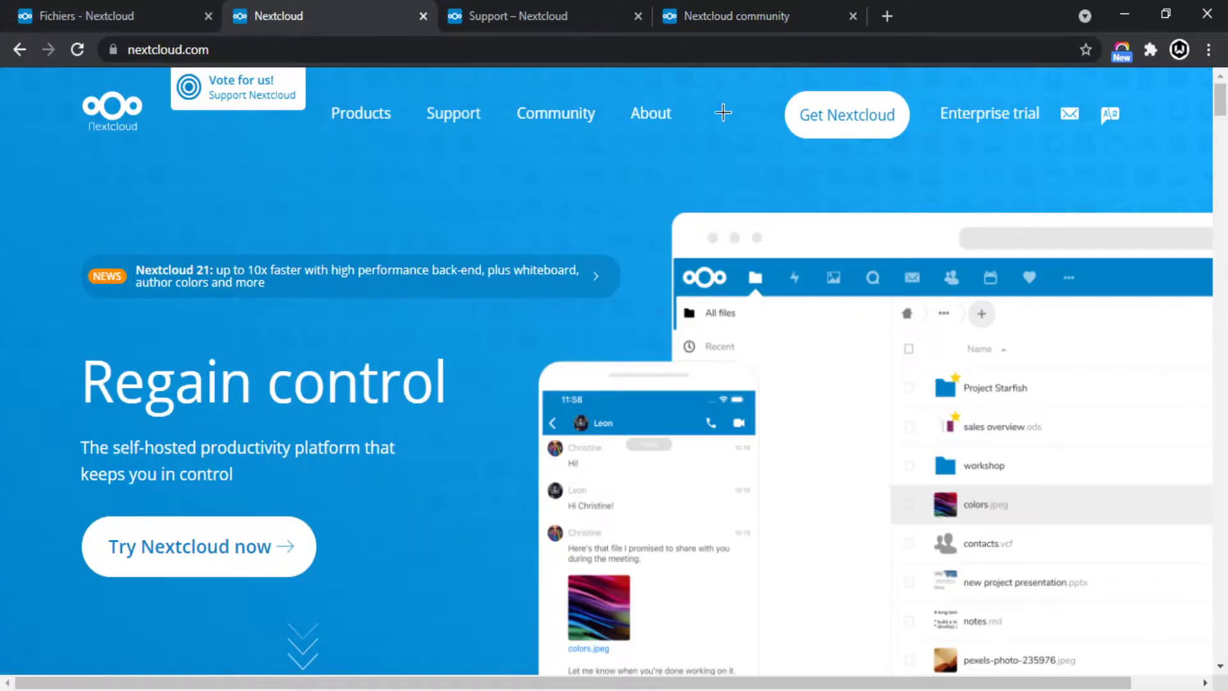
pyautogui.scroll(-7, 451, 256)
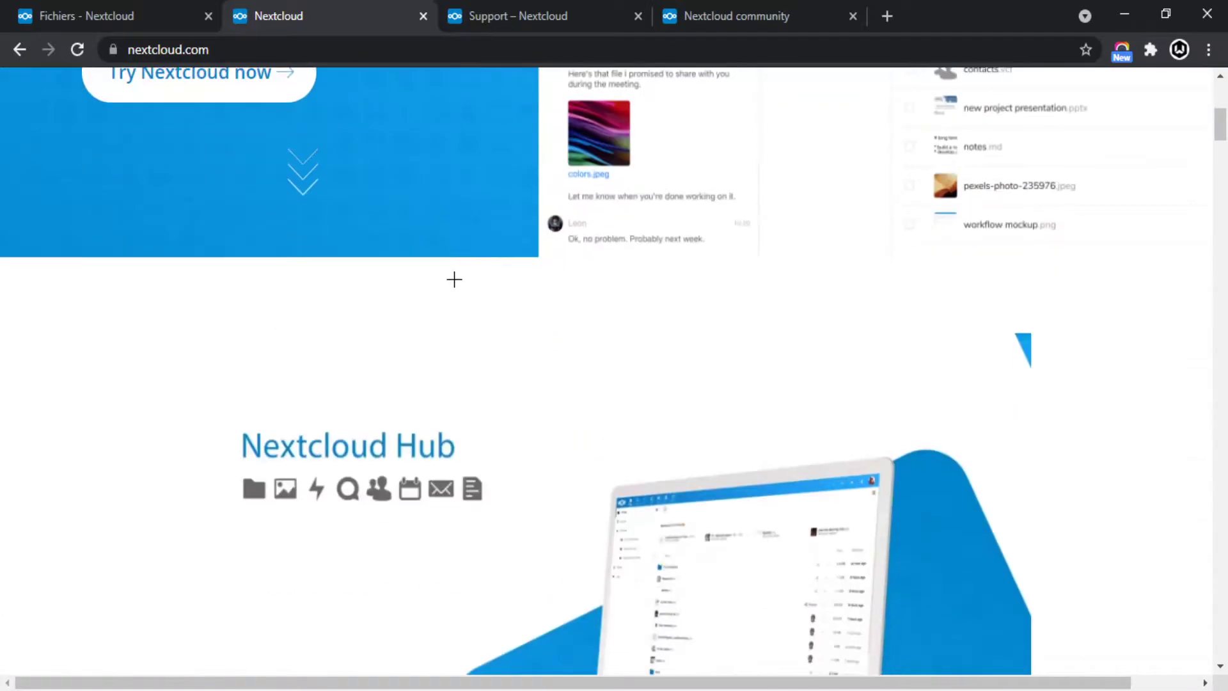
pyautogui.scroll(-3, 454, 279)
pyautogui.click(99, 19)
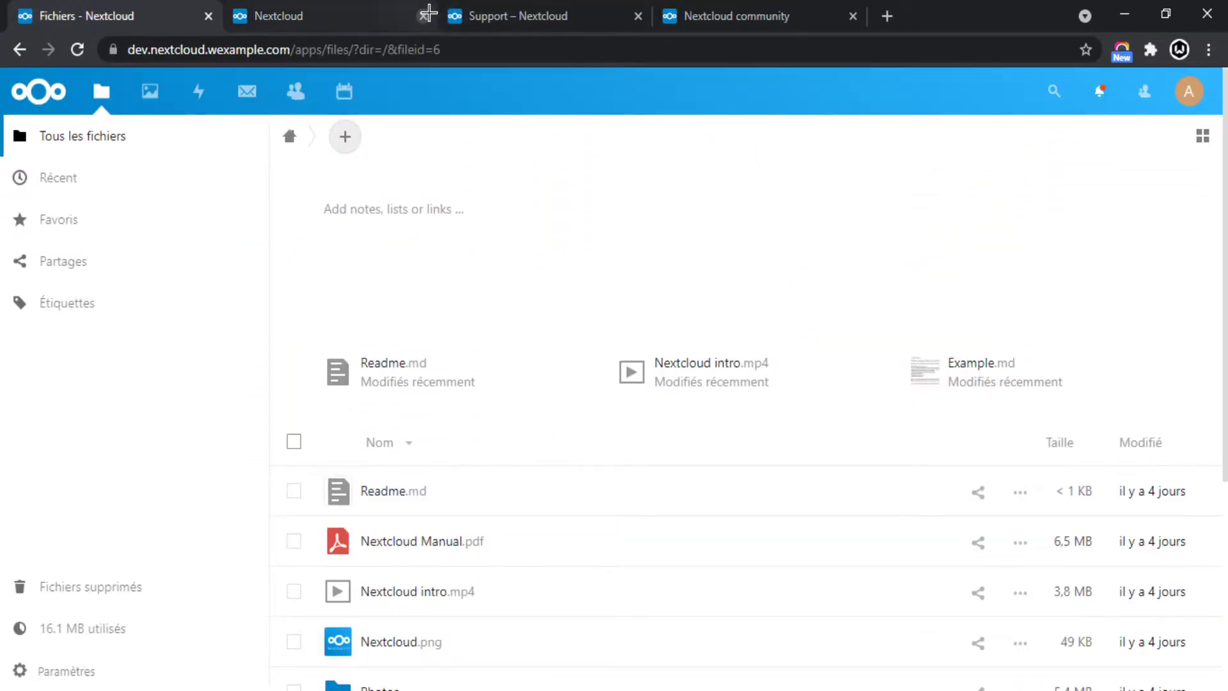
# Close the Nextcloud website, Support and community tabs, then reload the Files app.
pyautogui.click(424, 15)
pyautogui.click(425, 15)
pyautogui.click(424, 15)
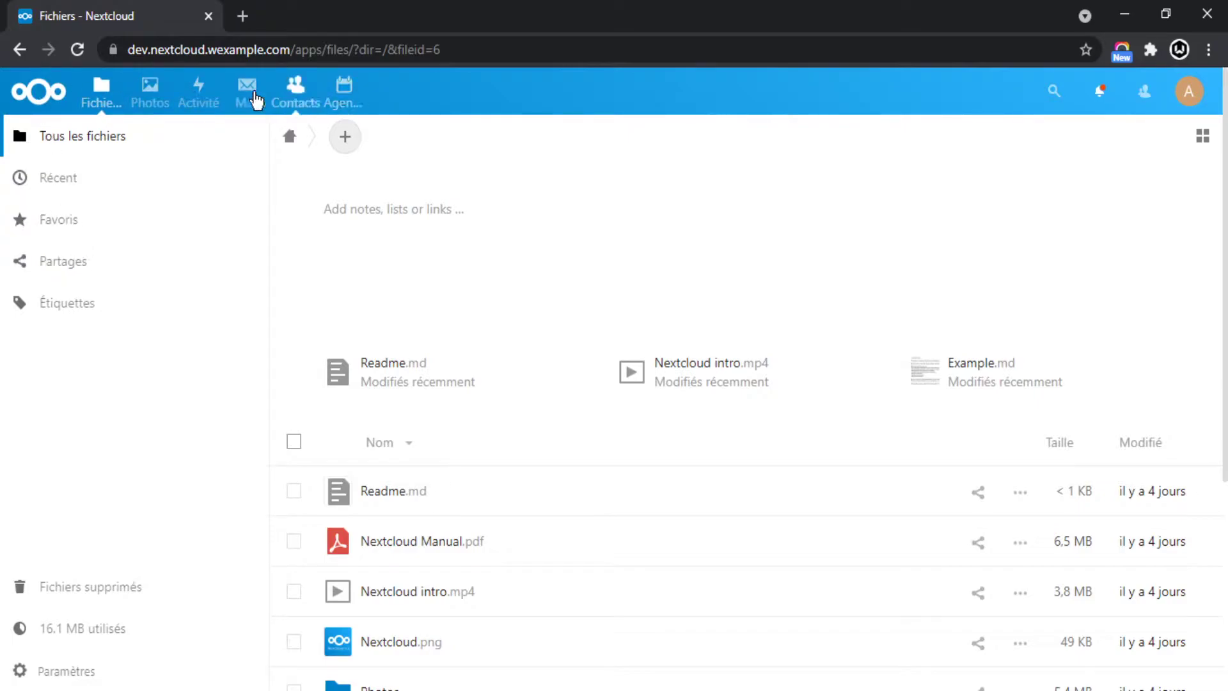
pyautogui.click(93, 95)
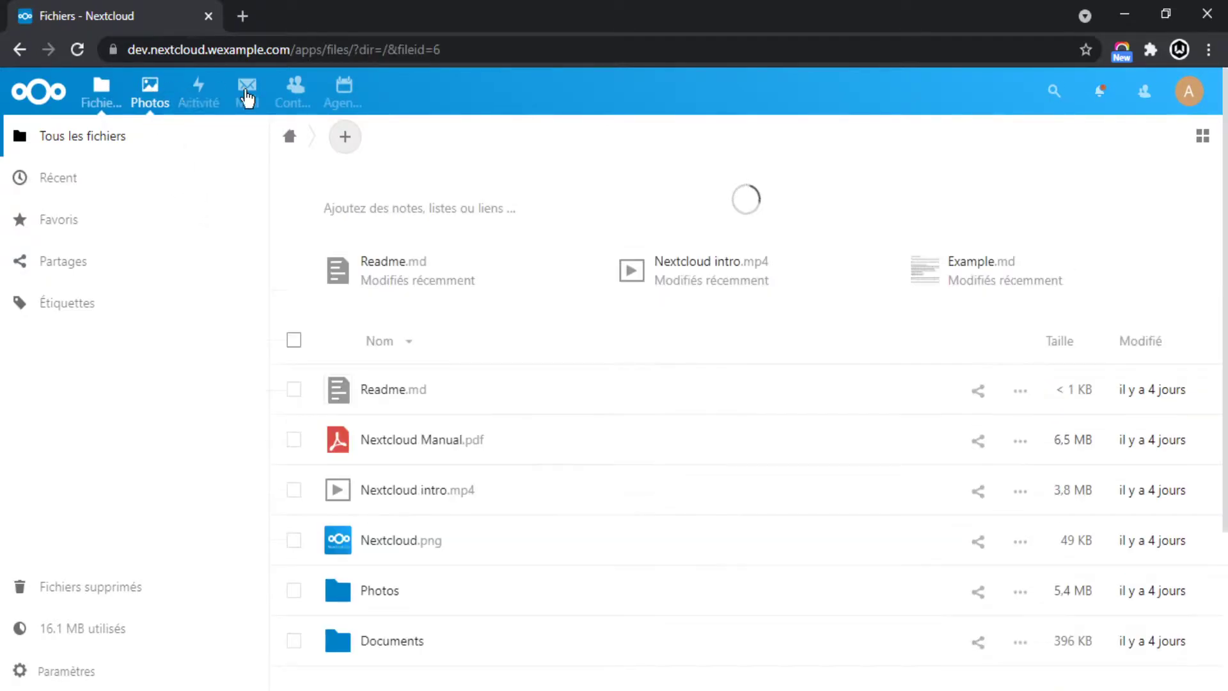
pyautogui.click(139, 92)
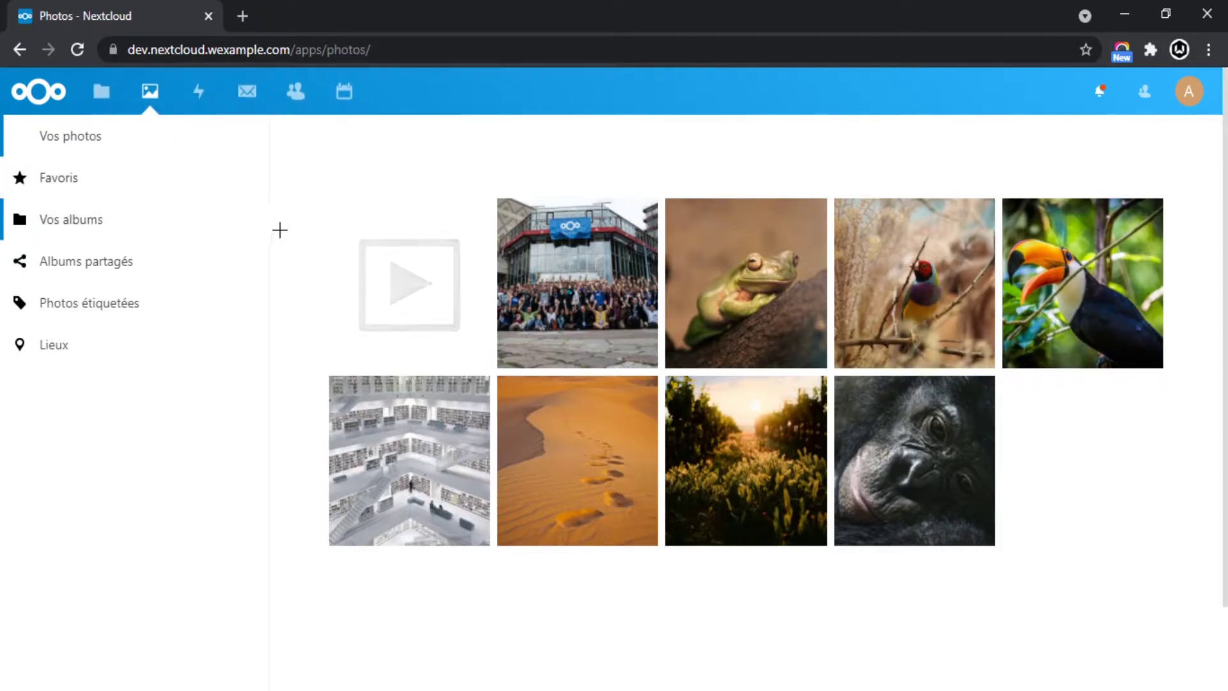
pyautogui.click(37, 93)
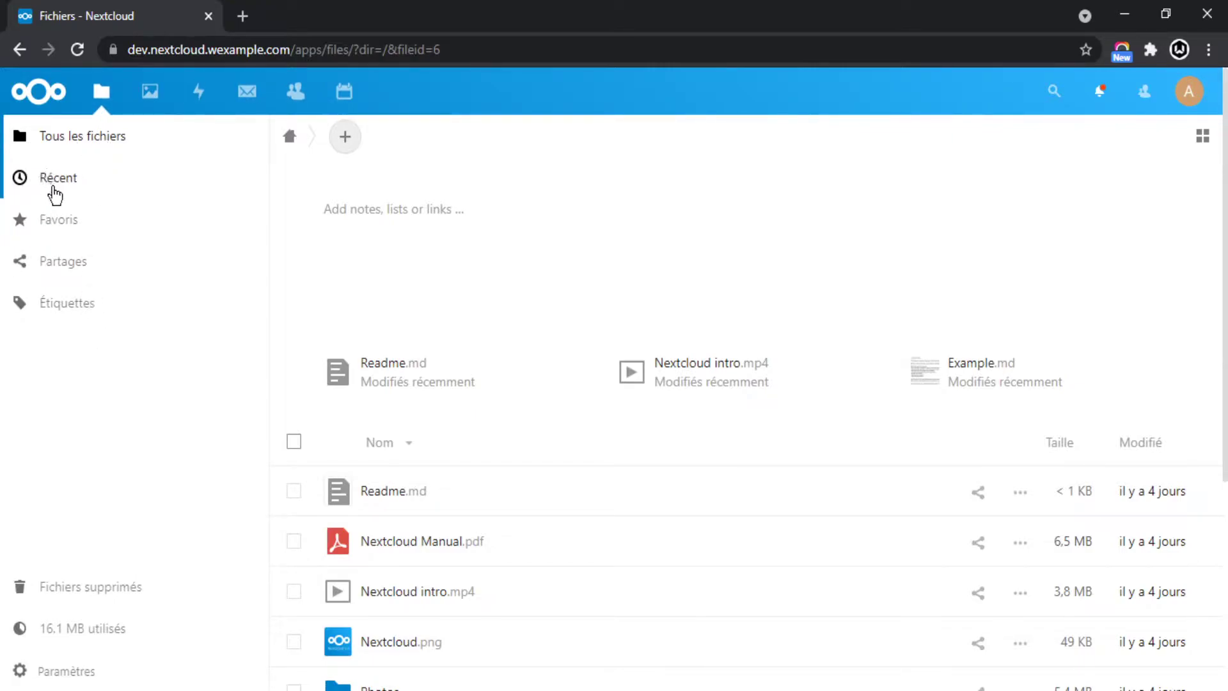
# Show the Récent view, expand and collapse Partages, and scroll through the recent files.
pyautogui.click(62, 185)
pyautogui.scroll(-9, 550, 320)
pyautogui.scroll(9, 582, 441)
pyautogui.scroll(-5, 383, 265)
pyautogui.scroll(5, 268, 313)
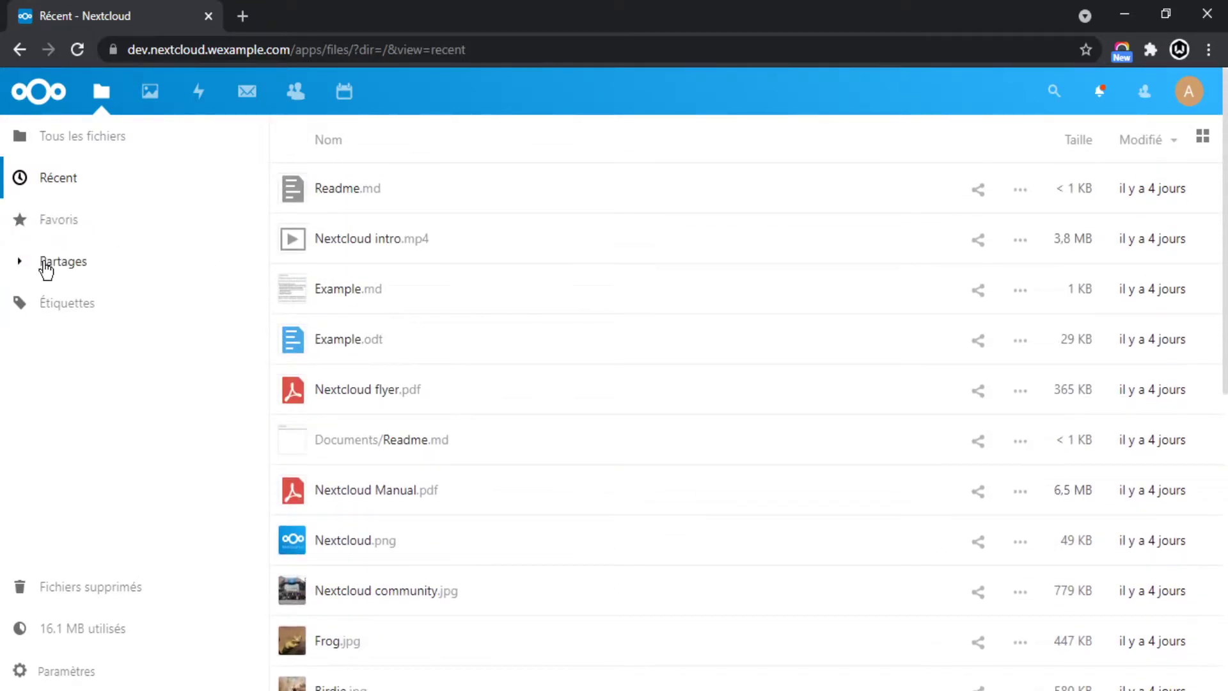
pyautogui.click(16, 262)
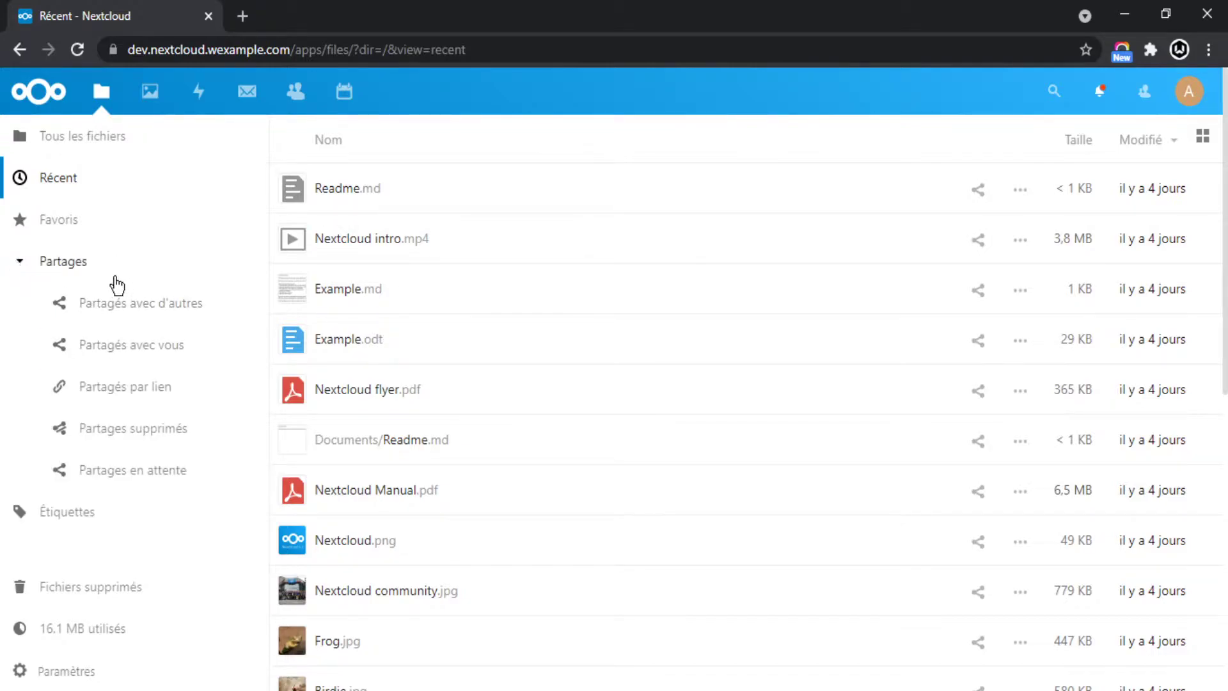
pyautogui.click(18, 261)
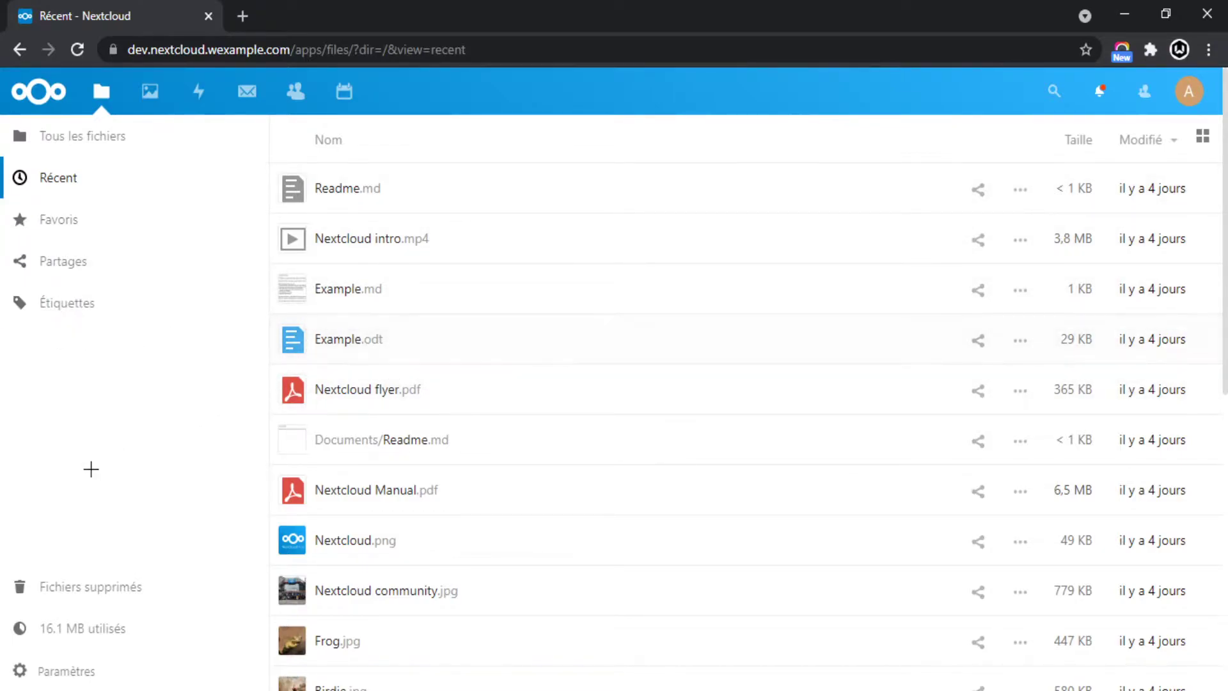
pyautogui.scroll(-2, 99, 611)
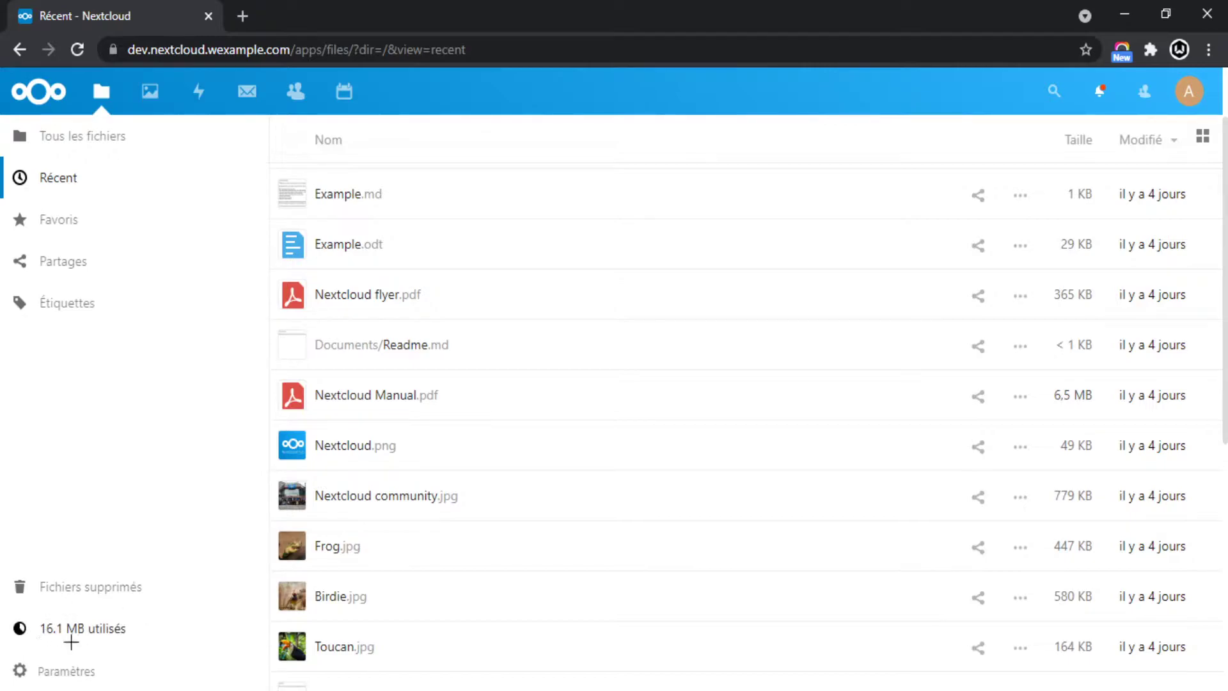
pyautogui.scroll(2, 412, 482)
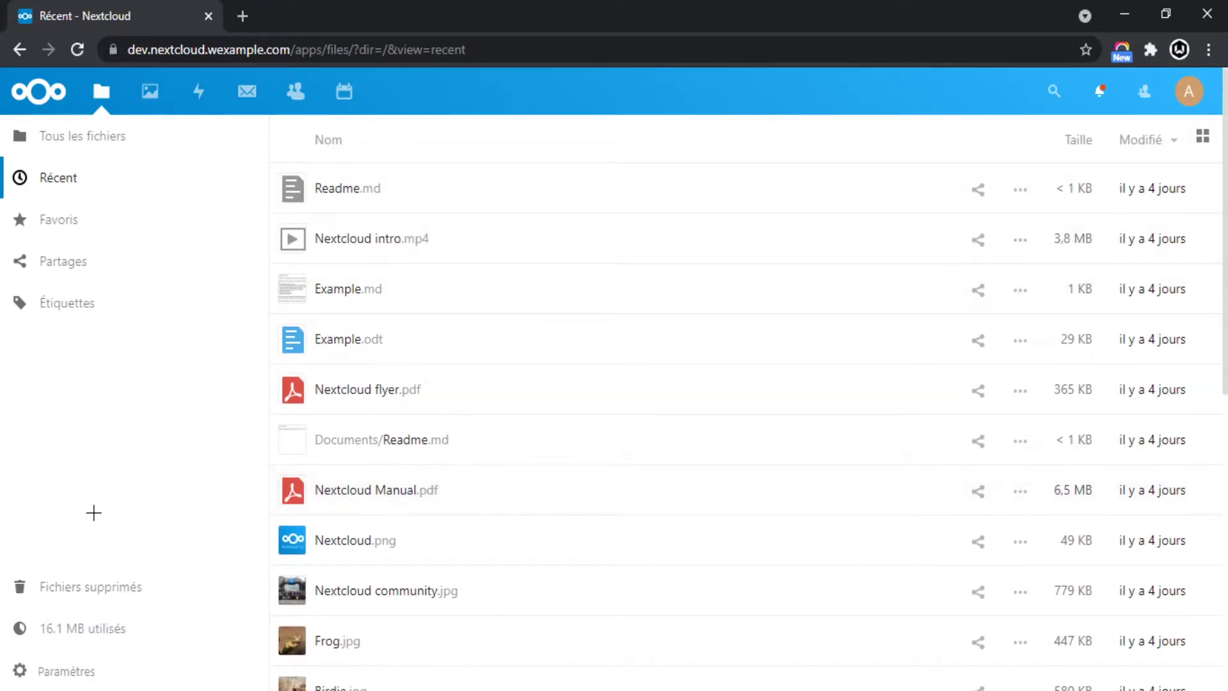
pyautogui.scroll(-2, 89, 544)
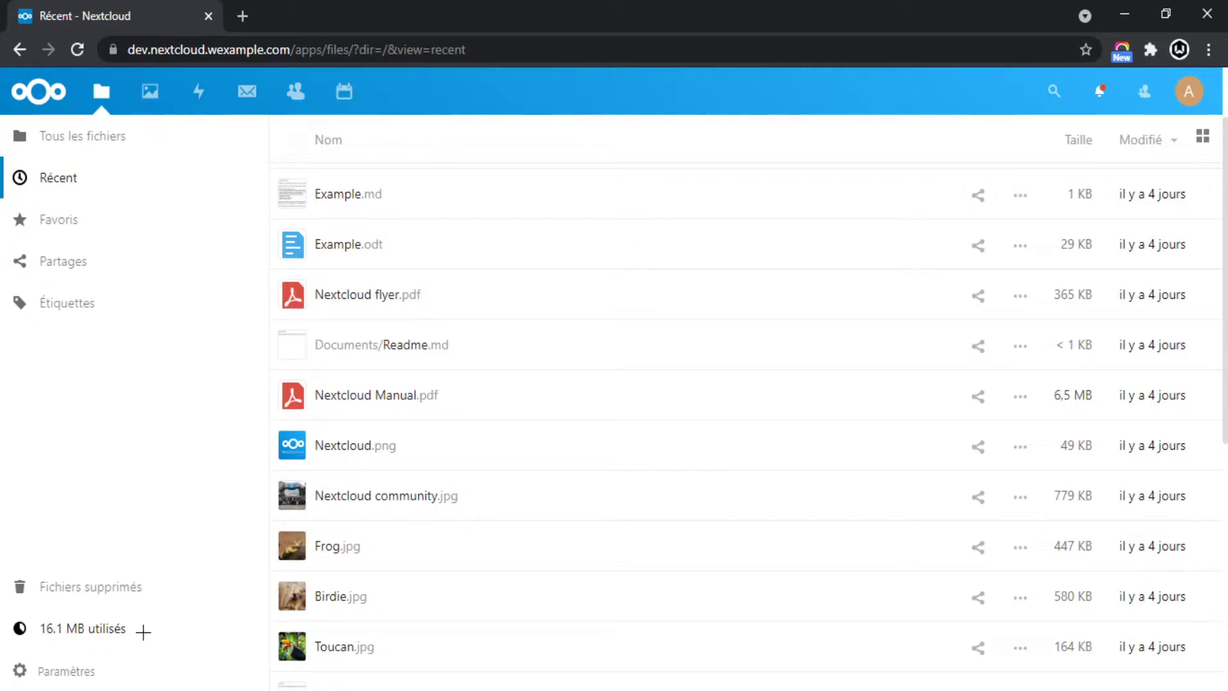
# Turn 'Afficher les fichiers masqués' on and back off in Files settings, then start a search.
pyautogui.click(61, 675)
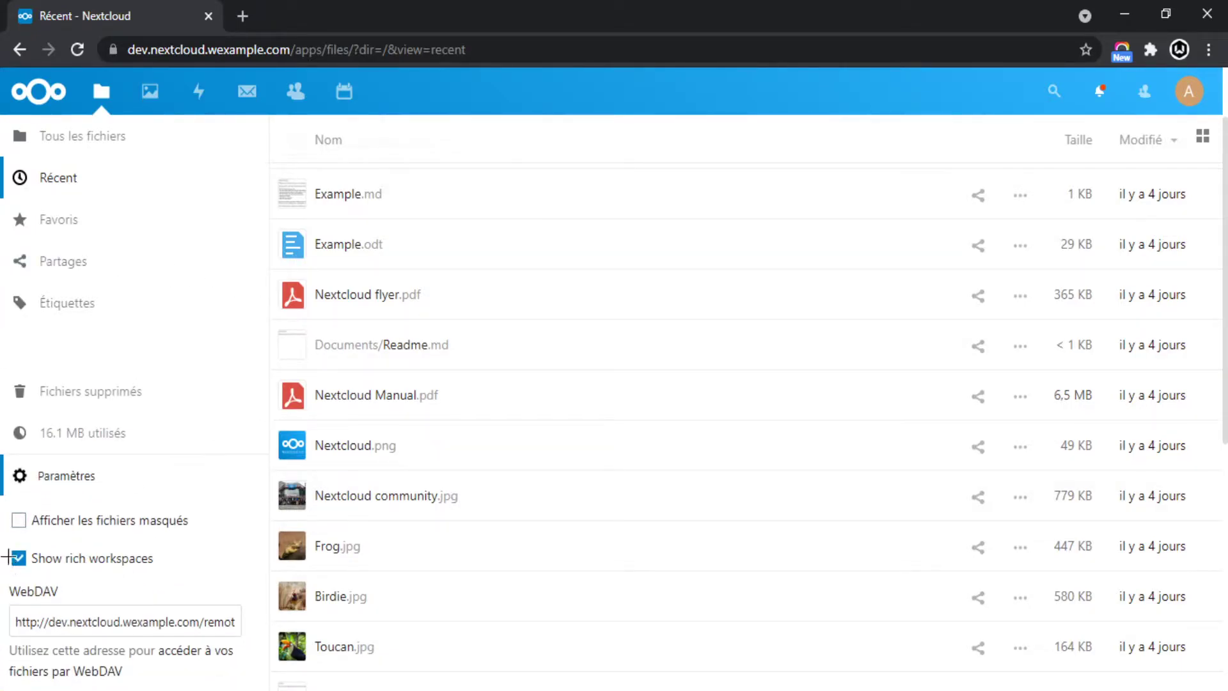
pyautogui.click(146, 524)
pyautogui.scroll(-9, 496, 397)
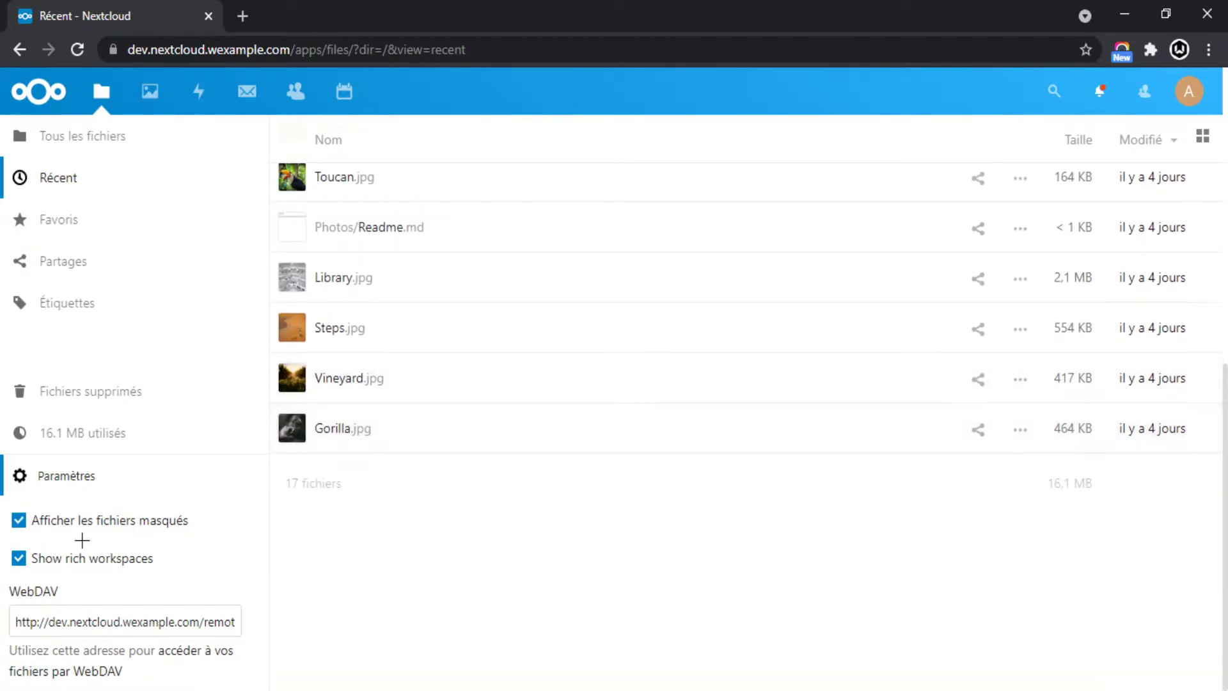
pyautogui.click(84, 531)
pyautogui.click(59, 485)
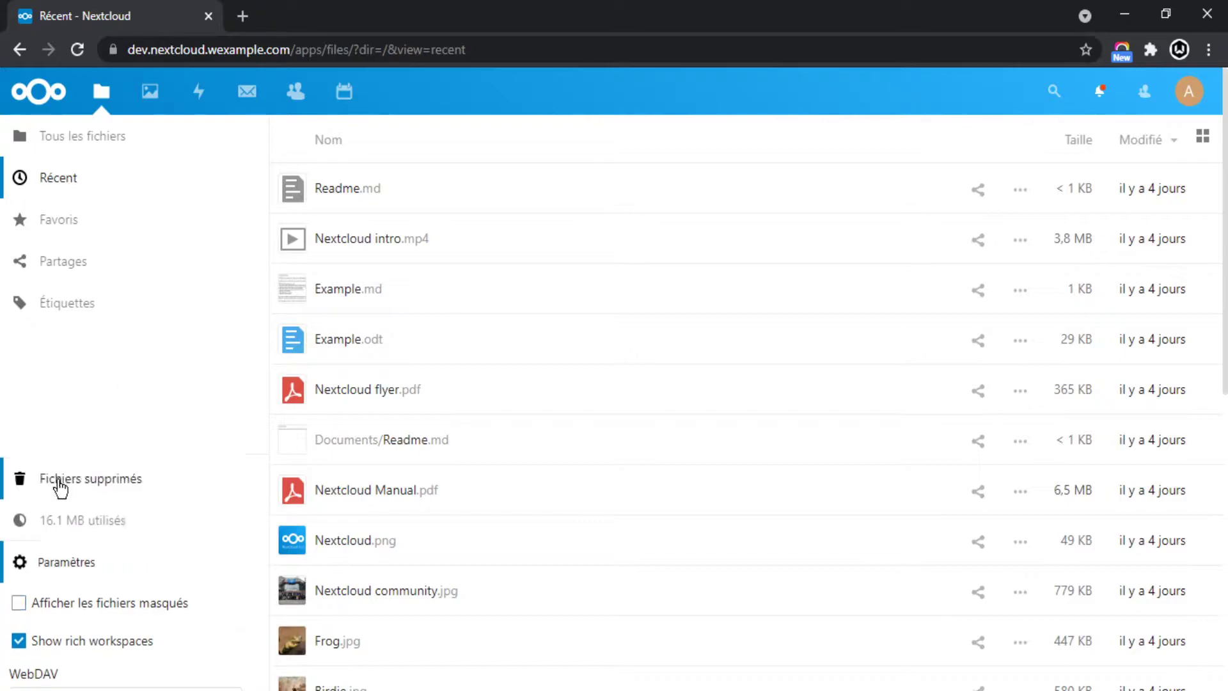
pyautogui.click(1047, 91)
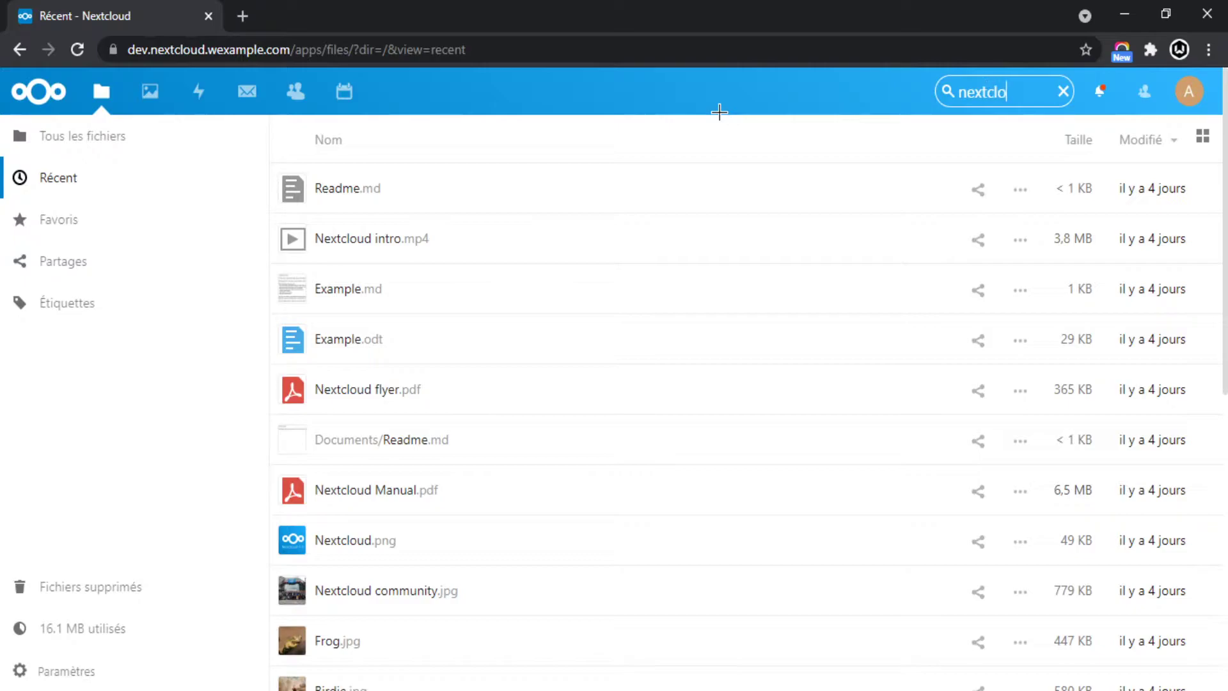
# Correct the search term to 'nextcloud', then clear the search.
pyautogui.press('BackSpace')
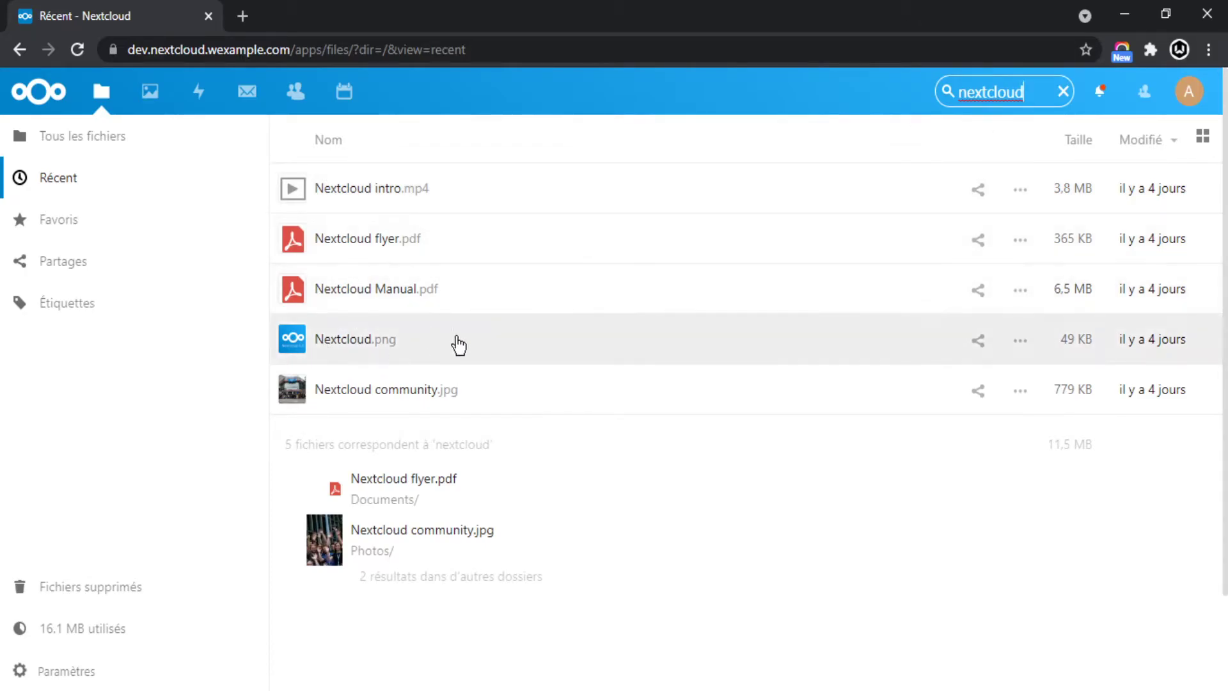
pyautogui.click(1054, 95)
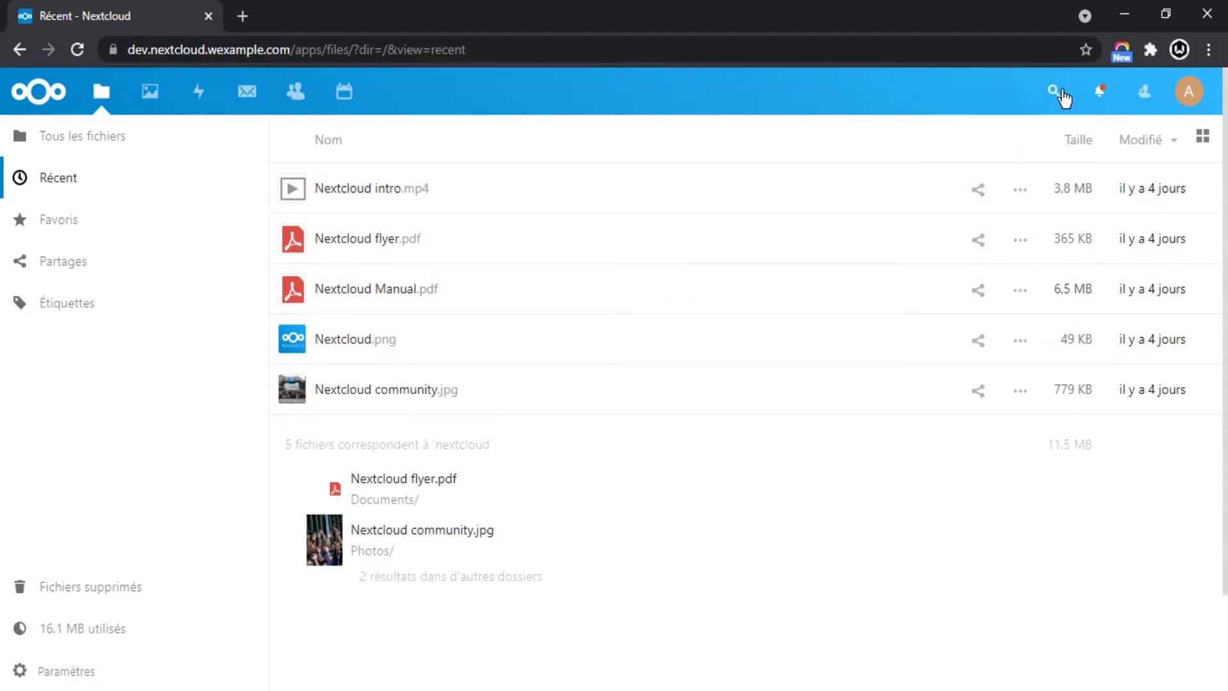
# In notifications, dismiss the Deck, Notes and Social recommendations and open the Group folders app page.
pyautogui.click(1100, 93)
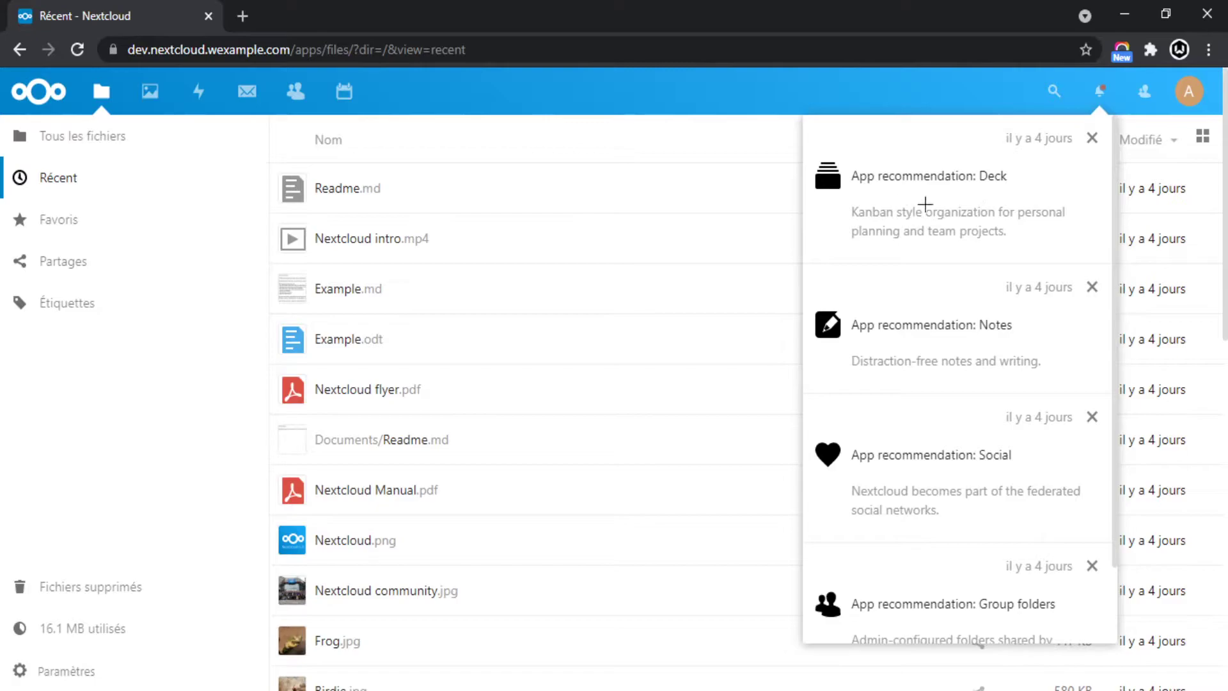
pyautogui.scroll(-3, 960, 320)
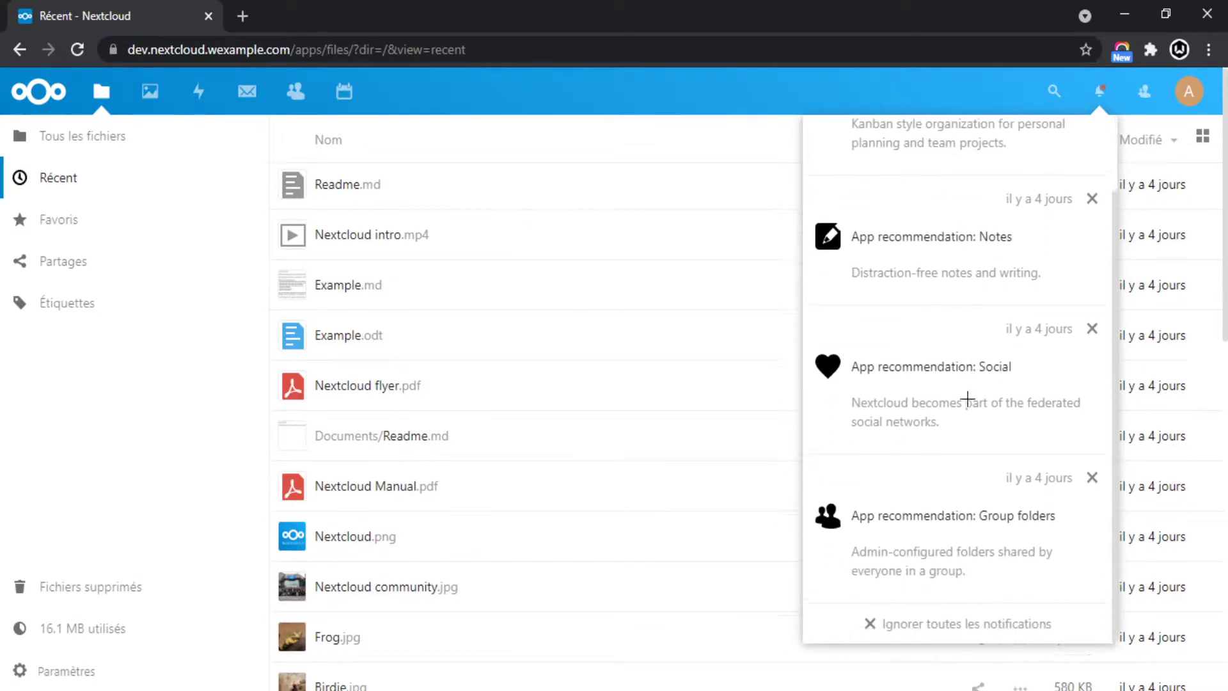
pyautogui.scroll(3, 940, 392)
pyautogui.scroll(2, 709, 312)
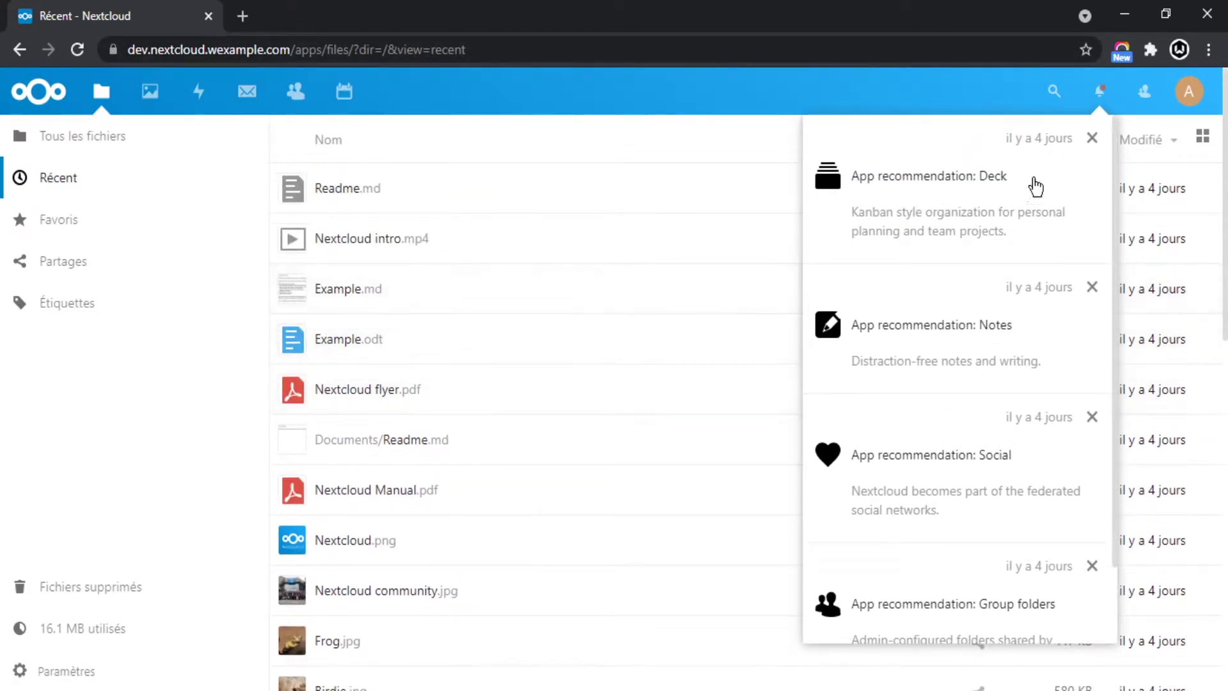
pyautogui.click(1092, 139)
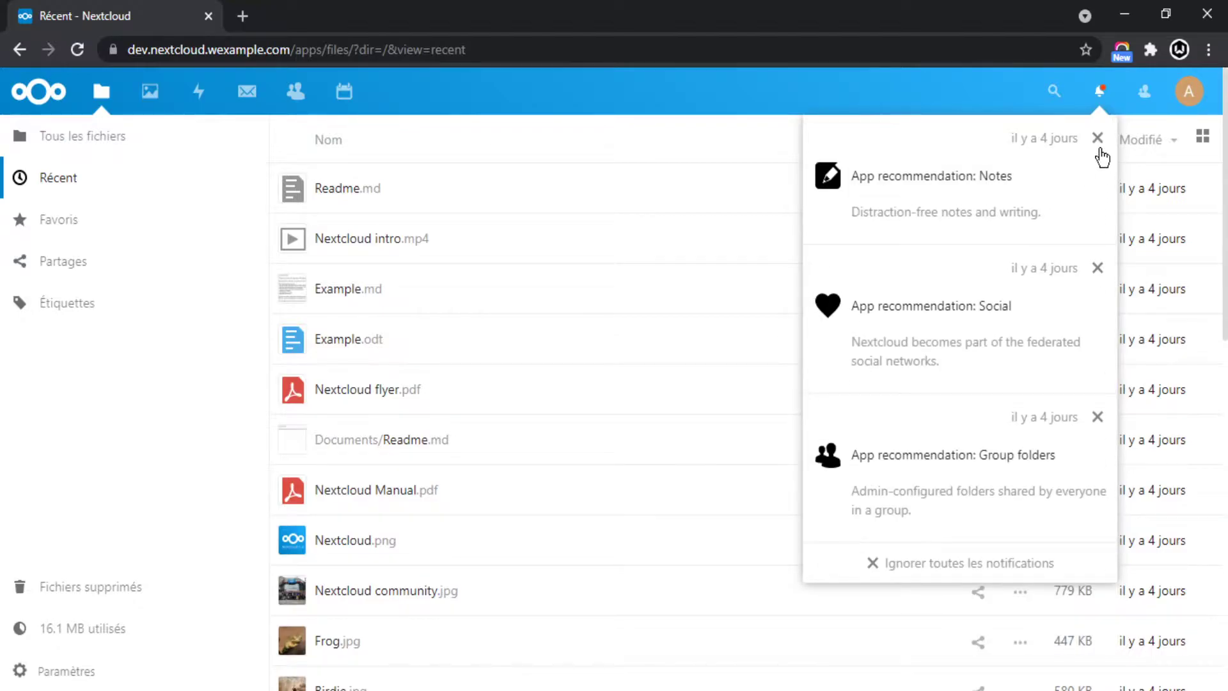
pyautogui.click(1099, 146)
pyautogui.click(1099, 143)
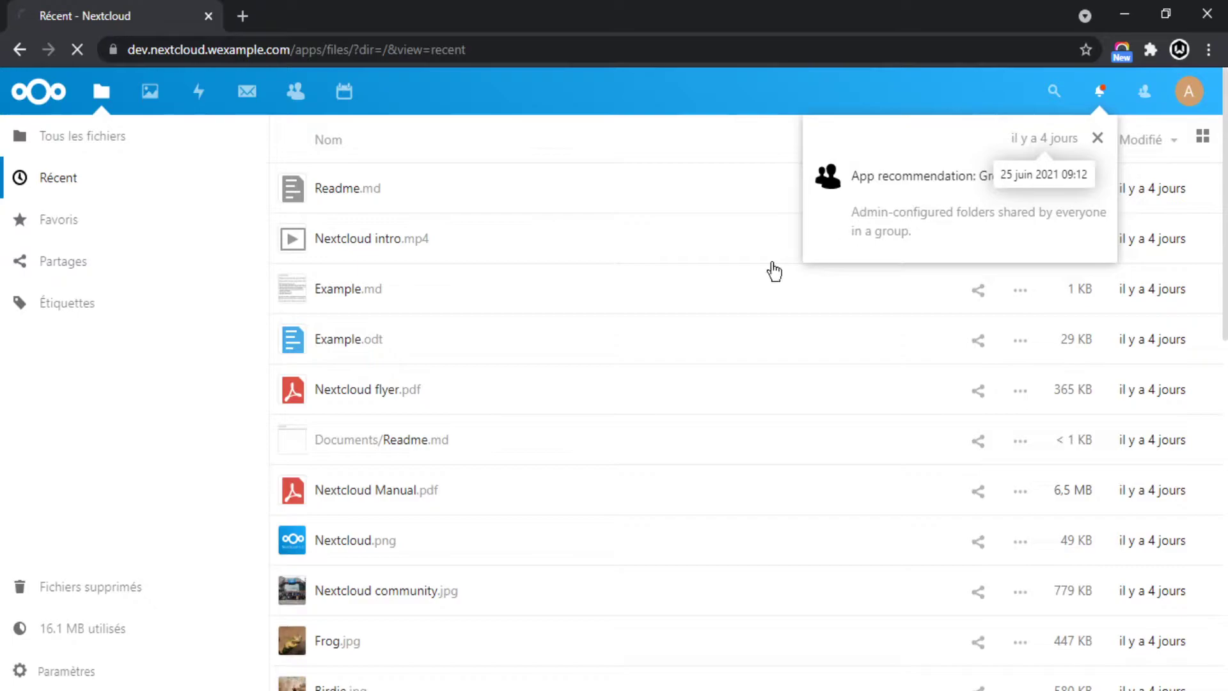
pyautogui.click(915, 174)
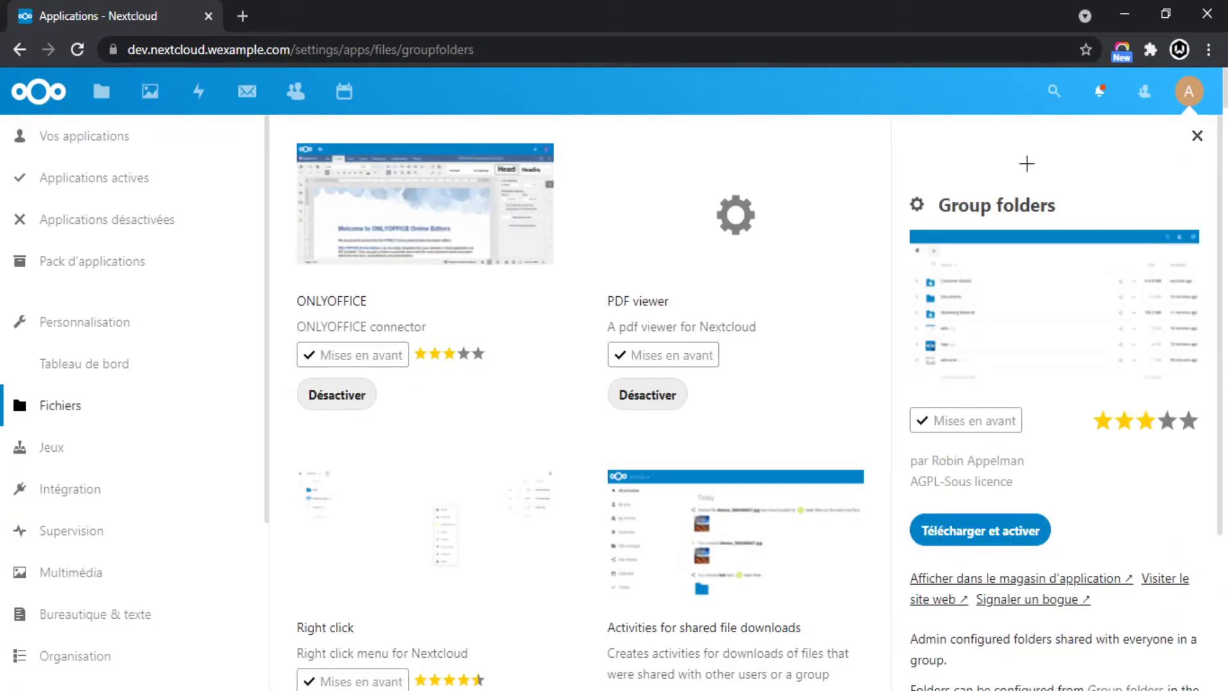
# Browse the 'Vos applications' list, then open Paramètres from the avatar menu.
pyautogui.click(67, 140)
pyautogui.scroll(-5, 82, 413)
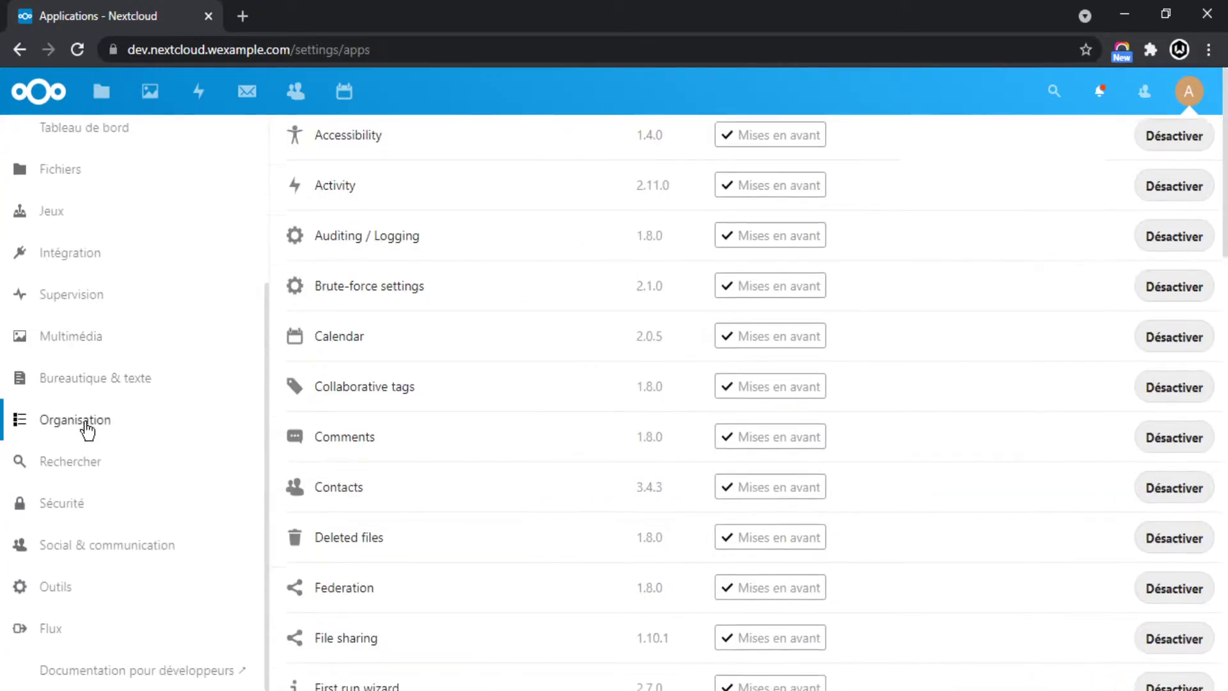
pyautogui.scroll(3, 58, 337)
pyautogui.scroll(3, 384, 288)
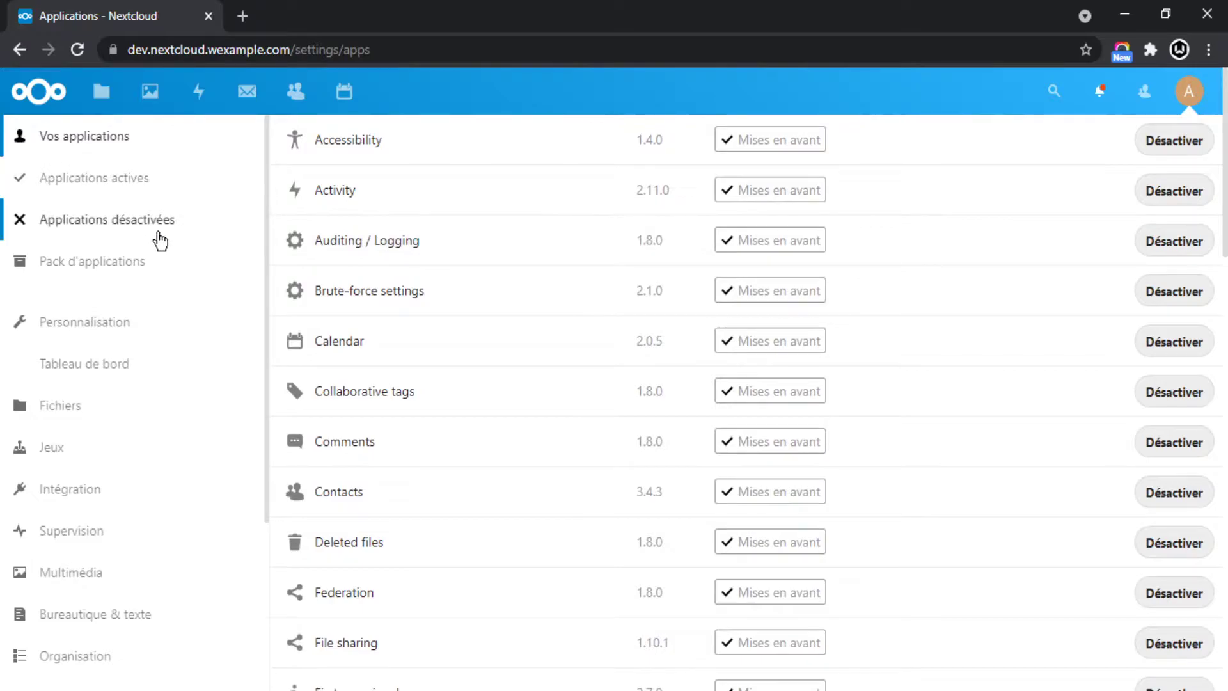
pyautogui.click(1192, 91)
pyautogui.click(1168, 128)
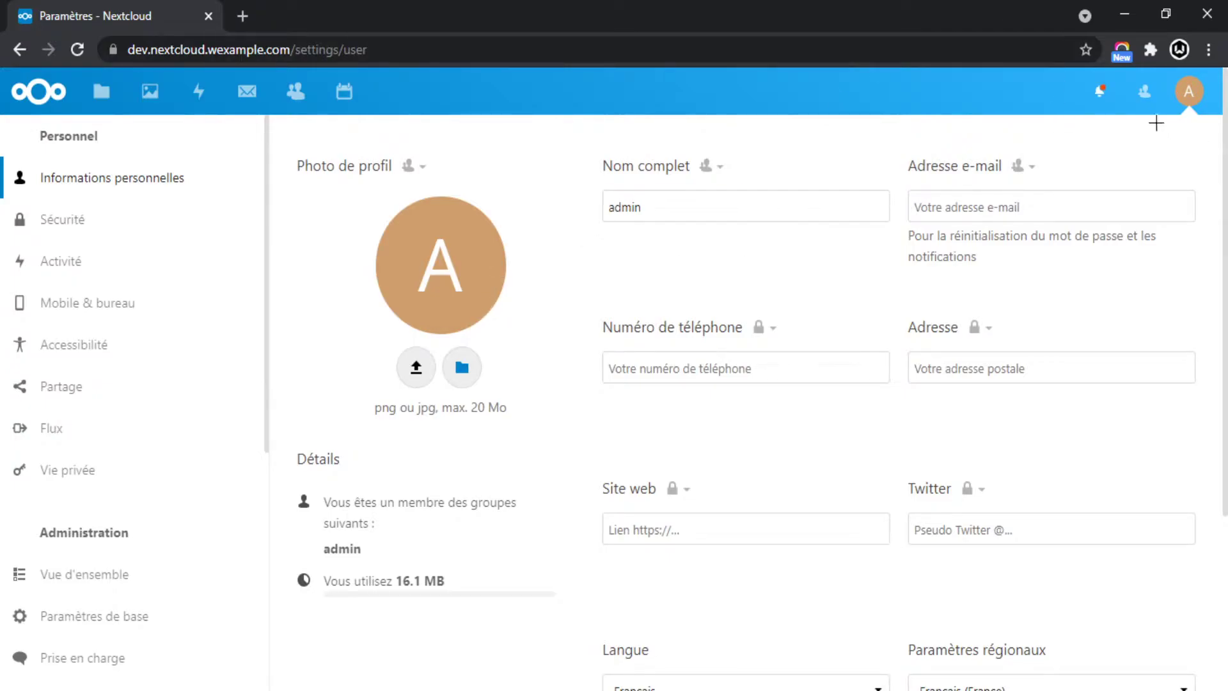
# Set Nextcloud.png from stored files as the cropped profile picture.
pyautogui.click(1190, 91)
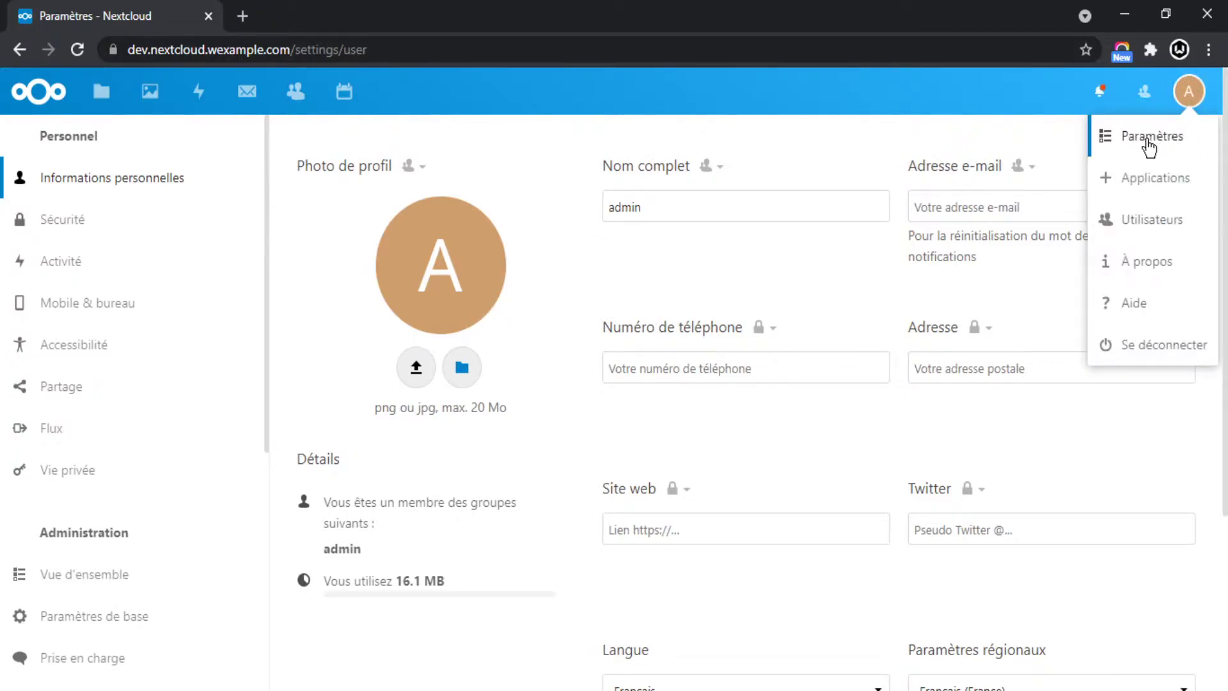
pyautogui.click(1188, 90)
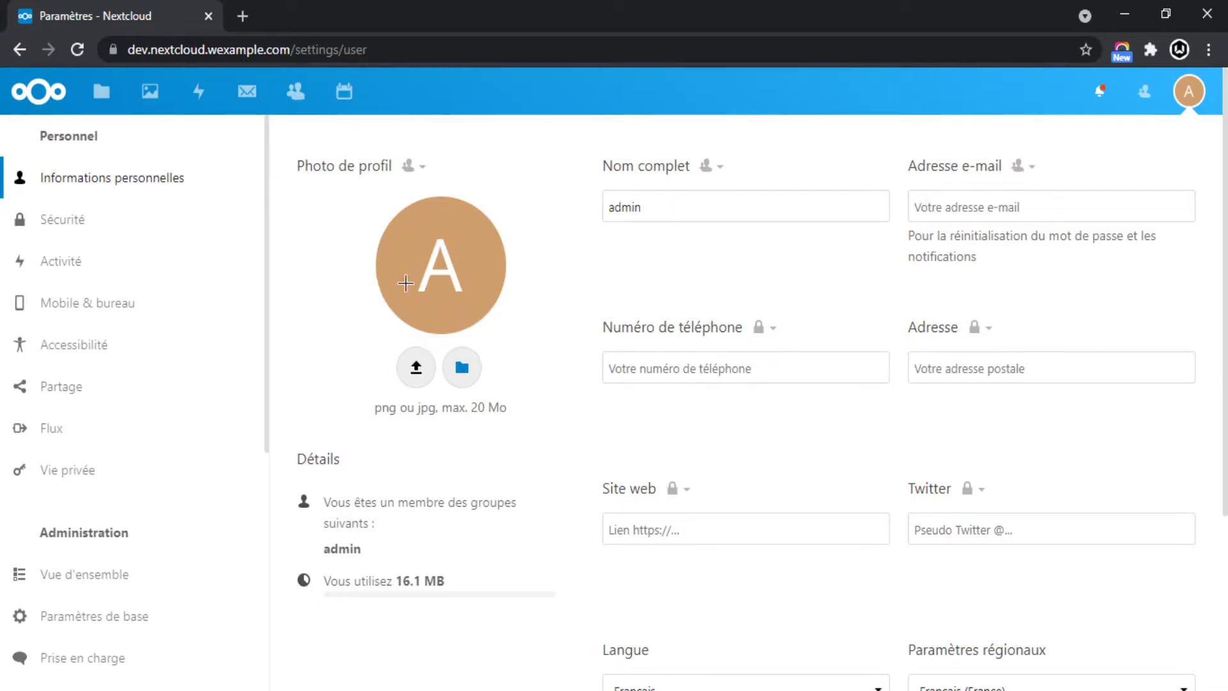
pyautogui.click(462, 367)
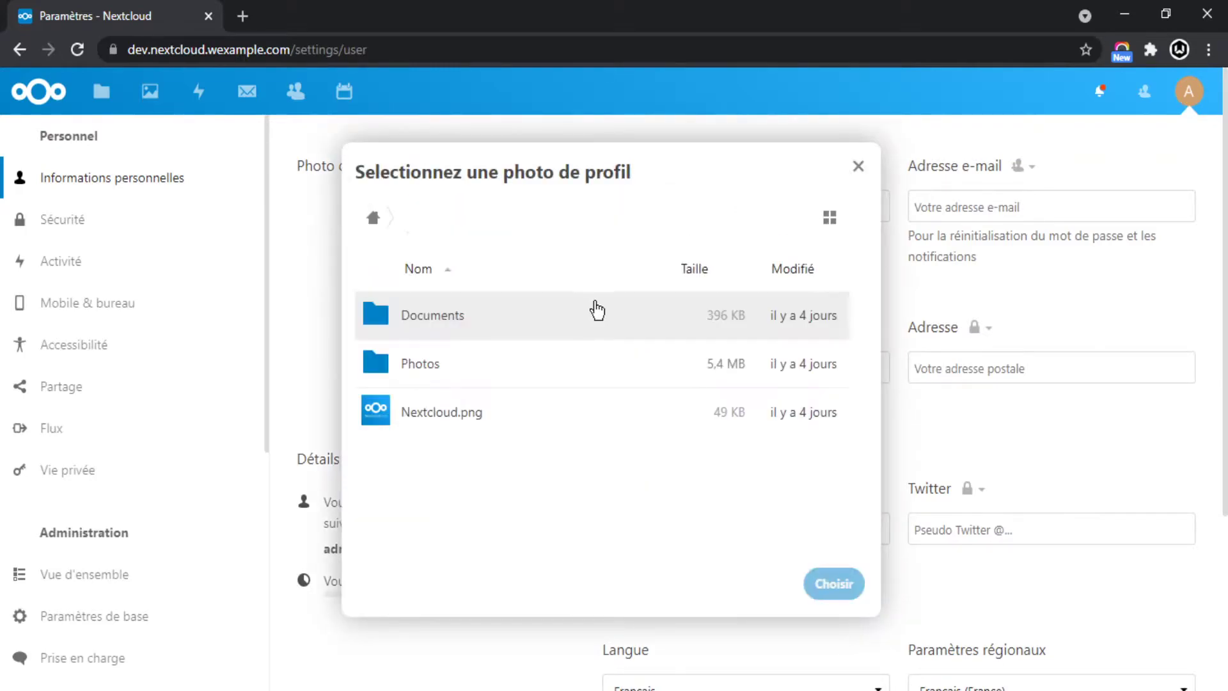
pyautogui.click(478, 430)
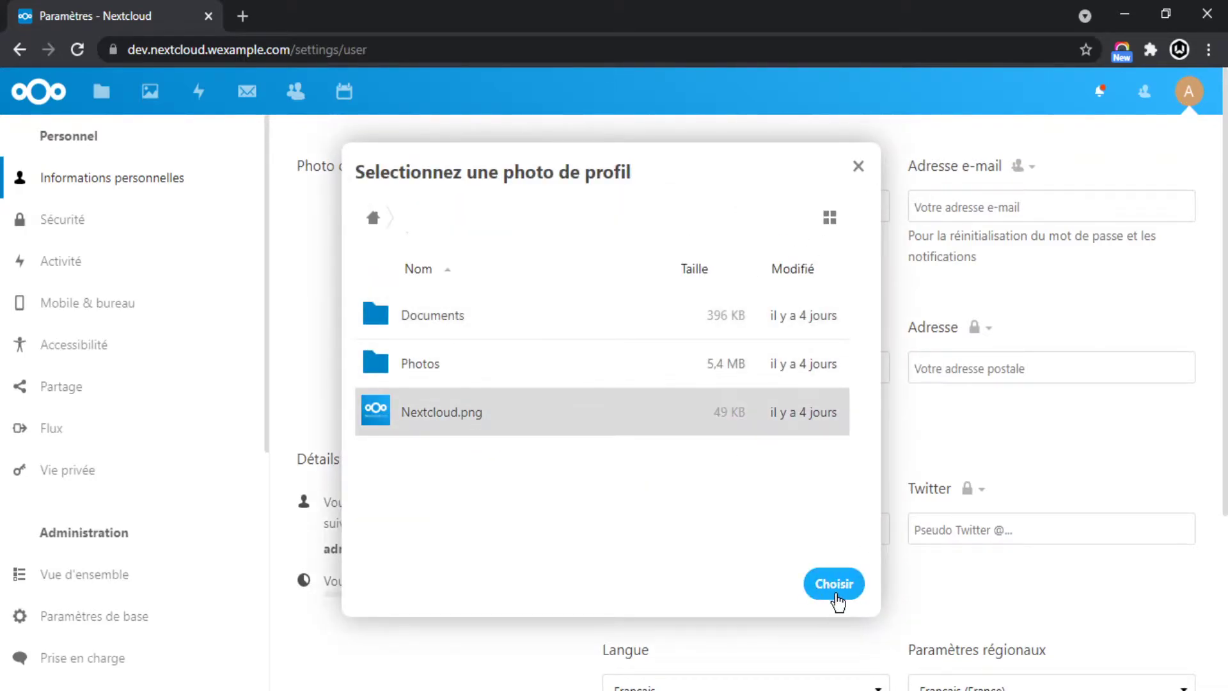
pyautogui.click(836, 585)
pyautogui.click(750, 650)
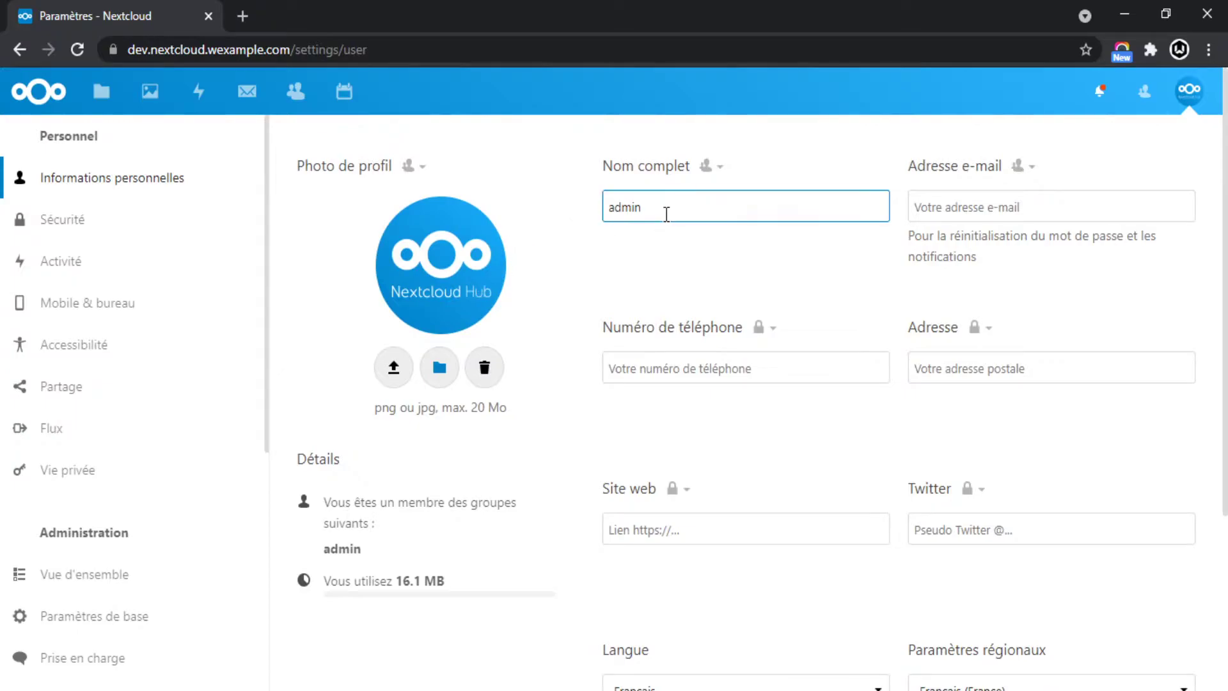
# Check the profile photo visibility options without changing them, then go to Sécurité settings.
pyautogui.press('Tab')
pyautogui.scroll(-4, 790, 349)
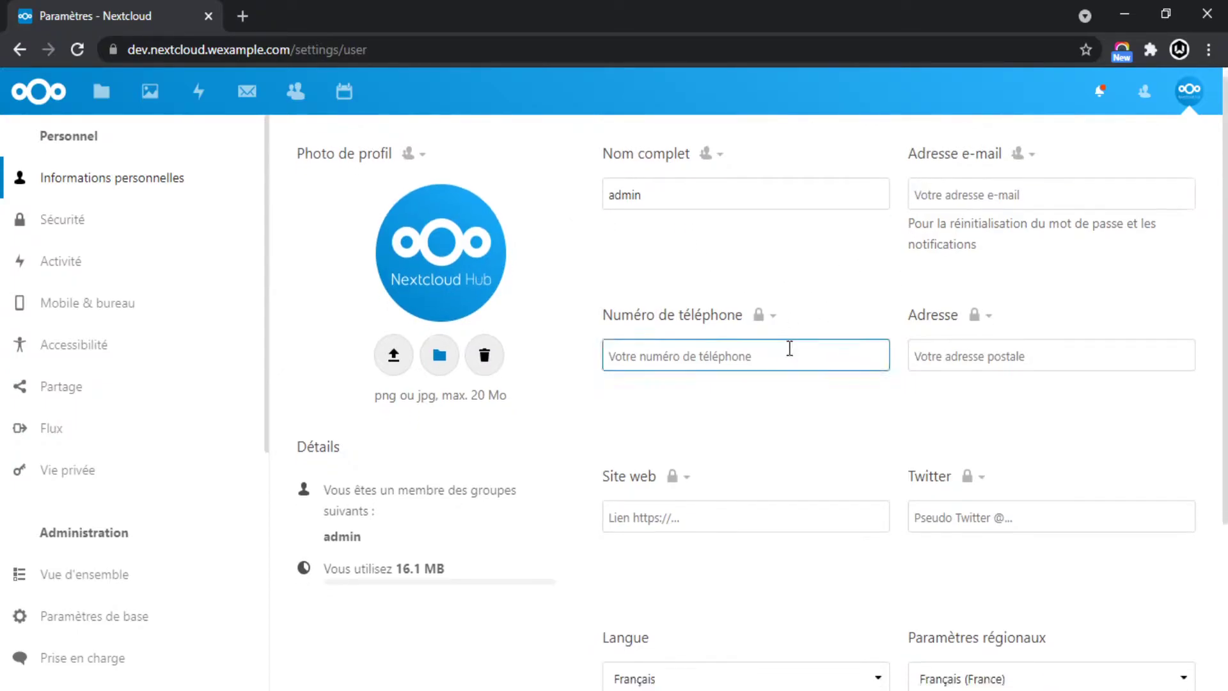
pyautogui.scroll(4, 820, 344)
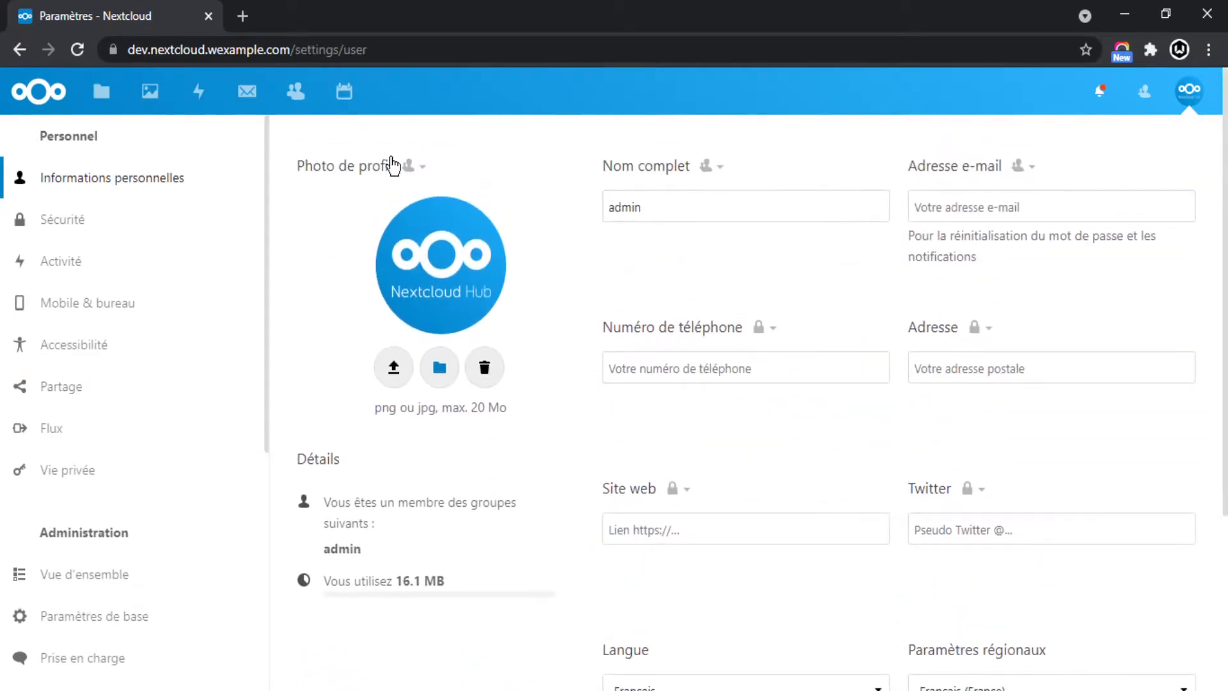
pyautogui.click(410, 166)
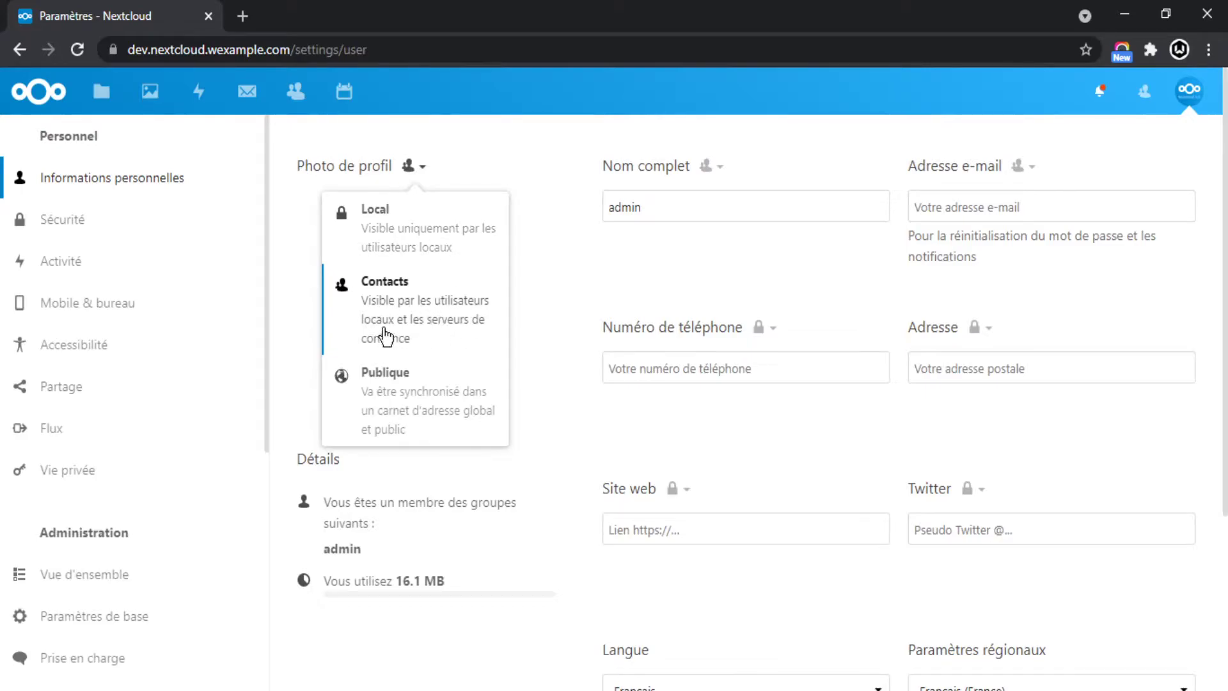
pyautogui.click(606, 264)
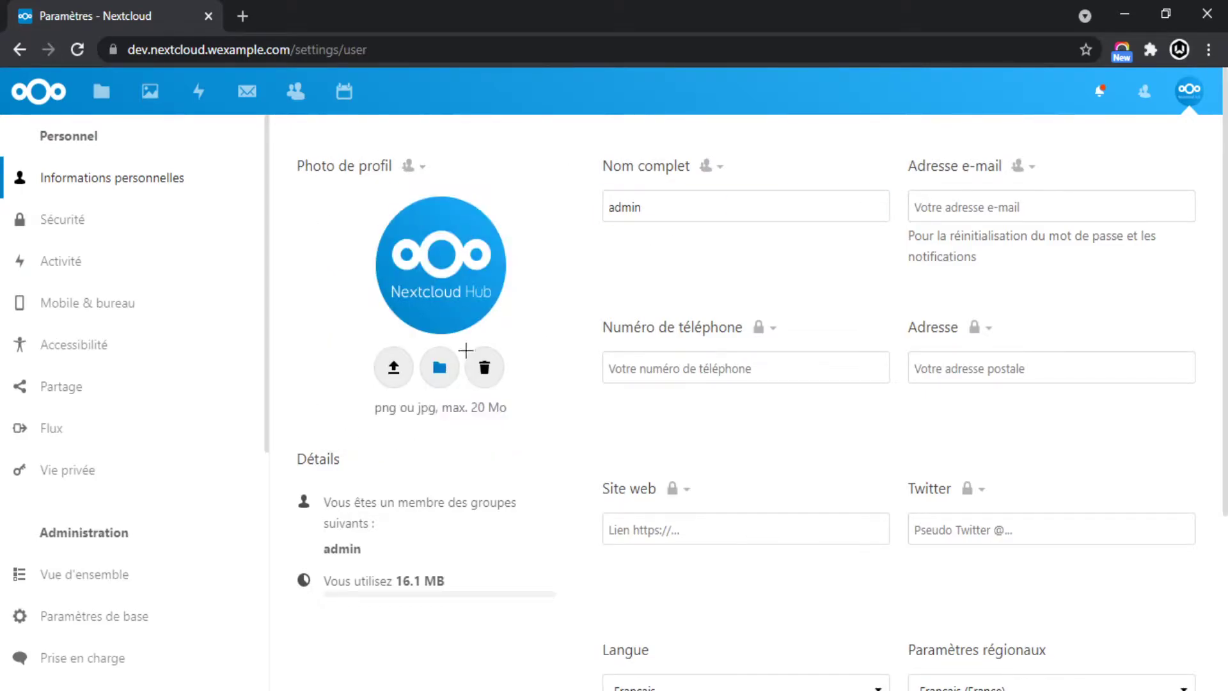
pyautogui.scroll(-4, 462, 366)
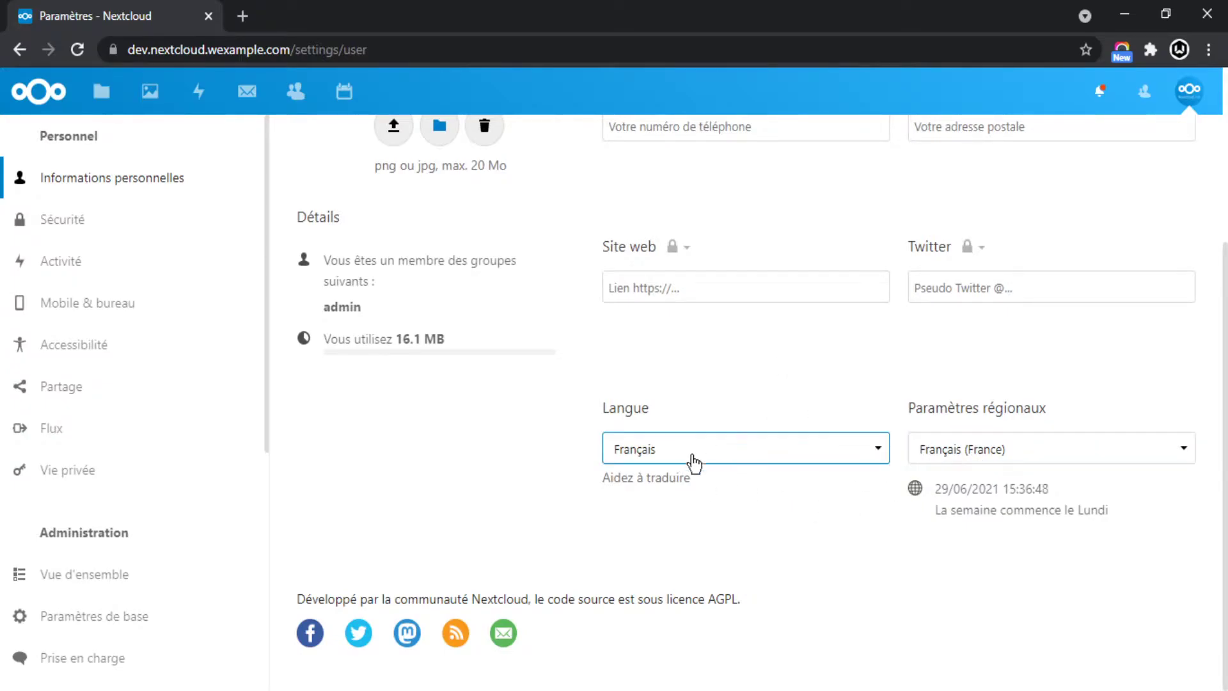
pyautogui.moveTo(598, 485); pyautogui.dragTo(763, 488)
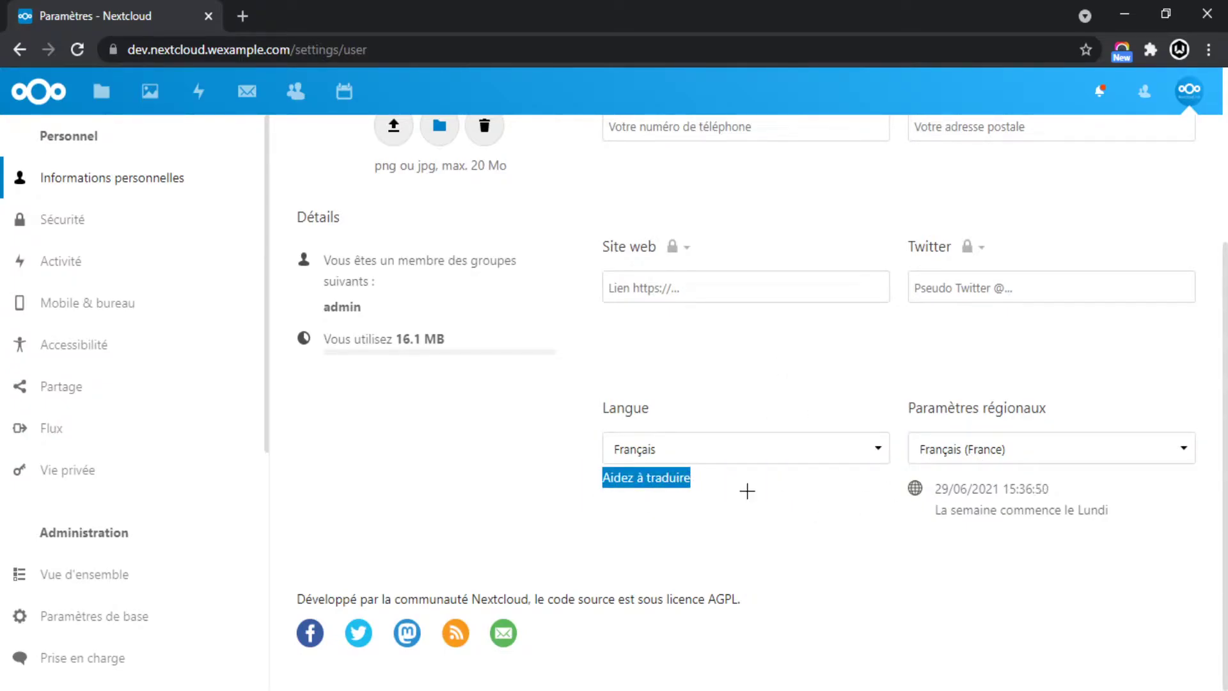
pyautogui.click(713, 475)
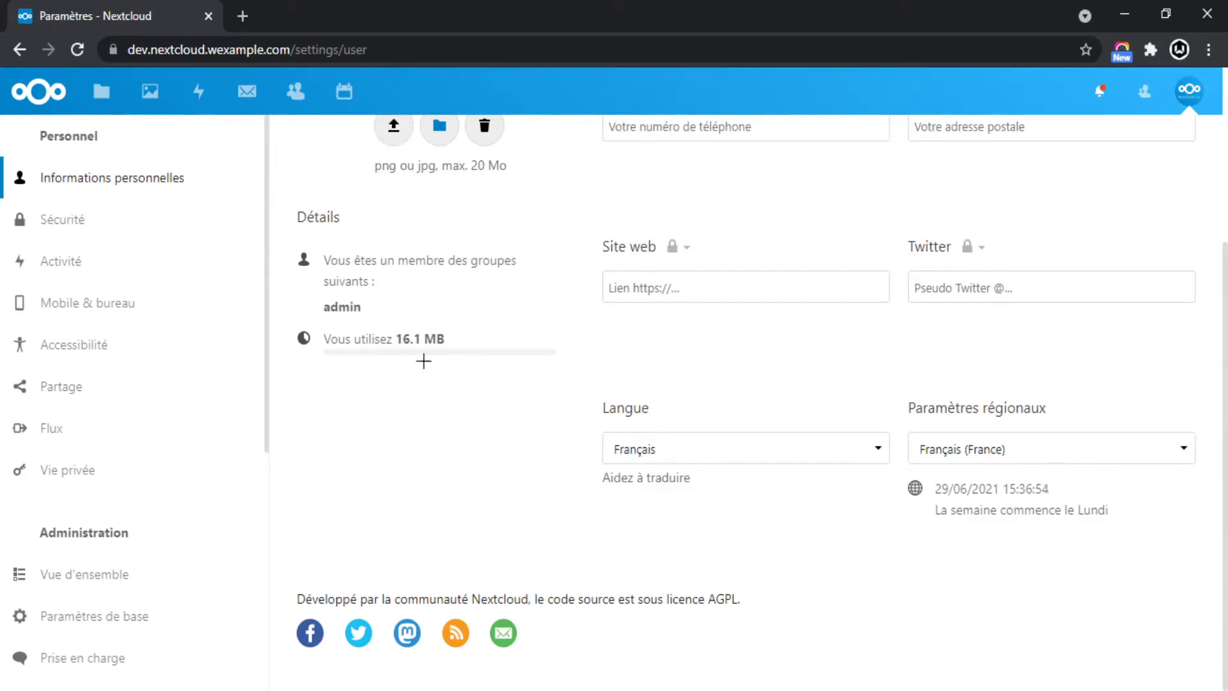
pyautogui.scroll(4, 412, 364)
pyautogui.click(71, 222)
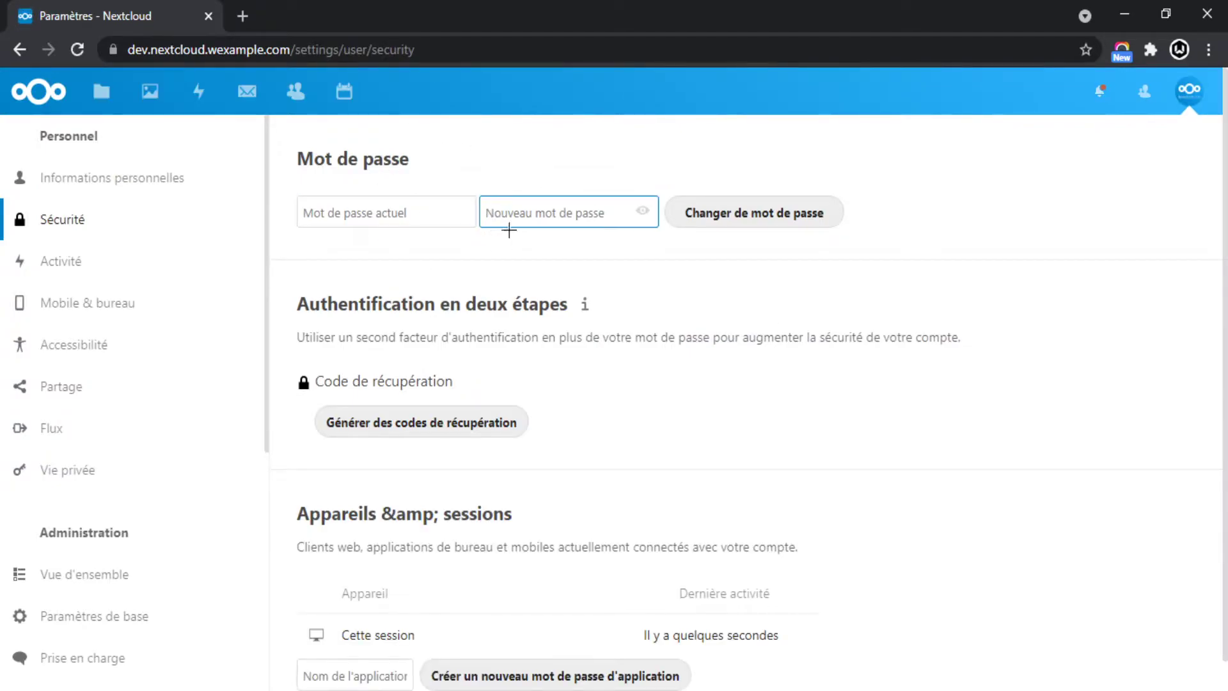
# Scroll the security page's sessions section, then switch to the Activité settings.
pyautogui.scroll(-1, 640, 307)
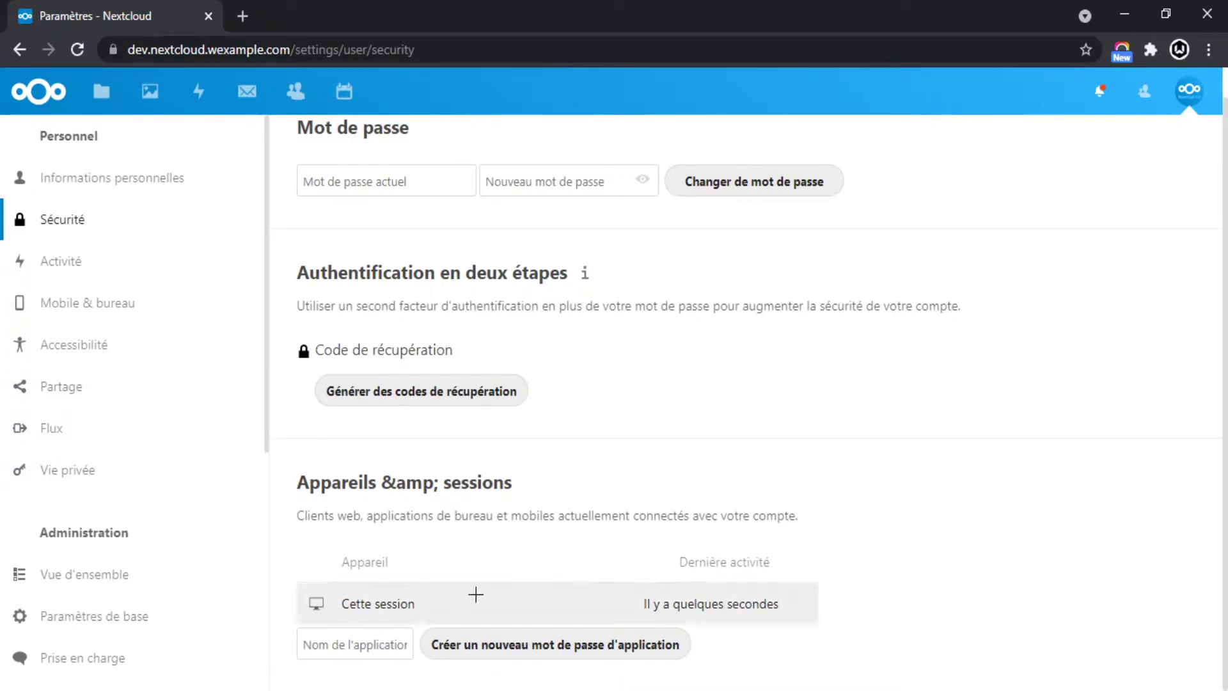
pyautogui.moveTo(828, 599); pyautogui.dragTo(467, 609)
pyautogui.click(590, 515)
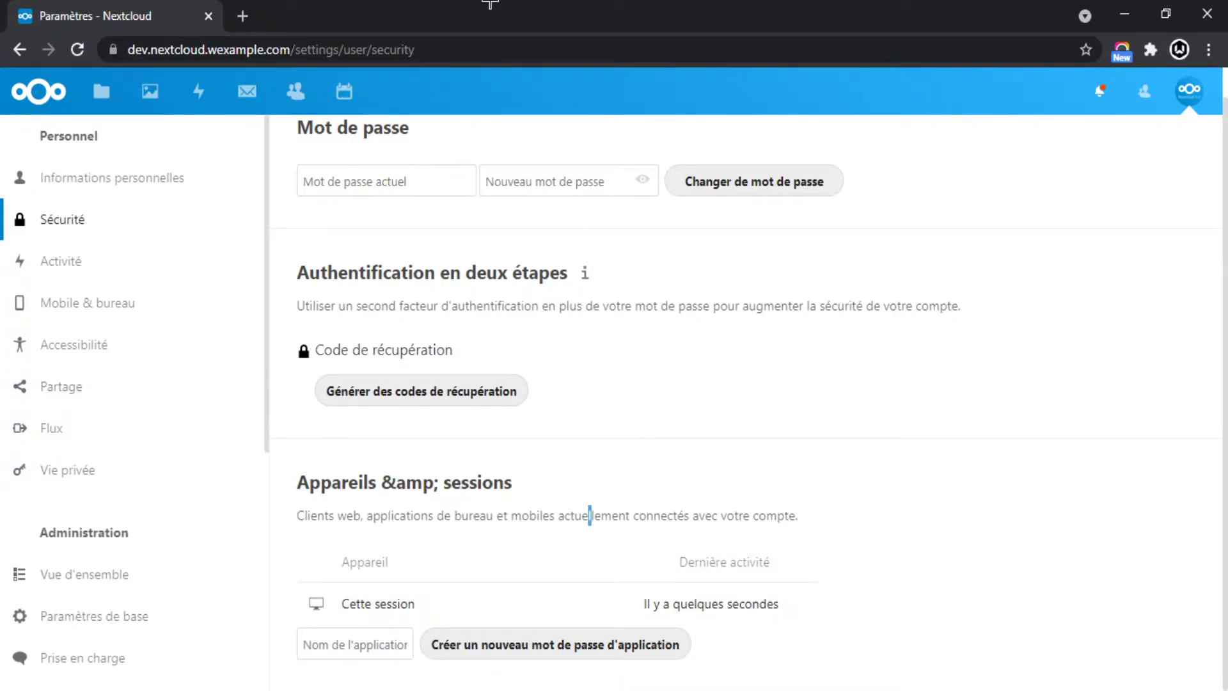
pyautogui.click(48, 266)
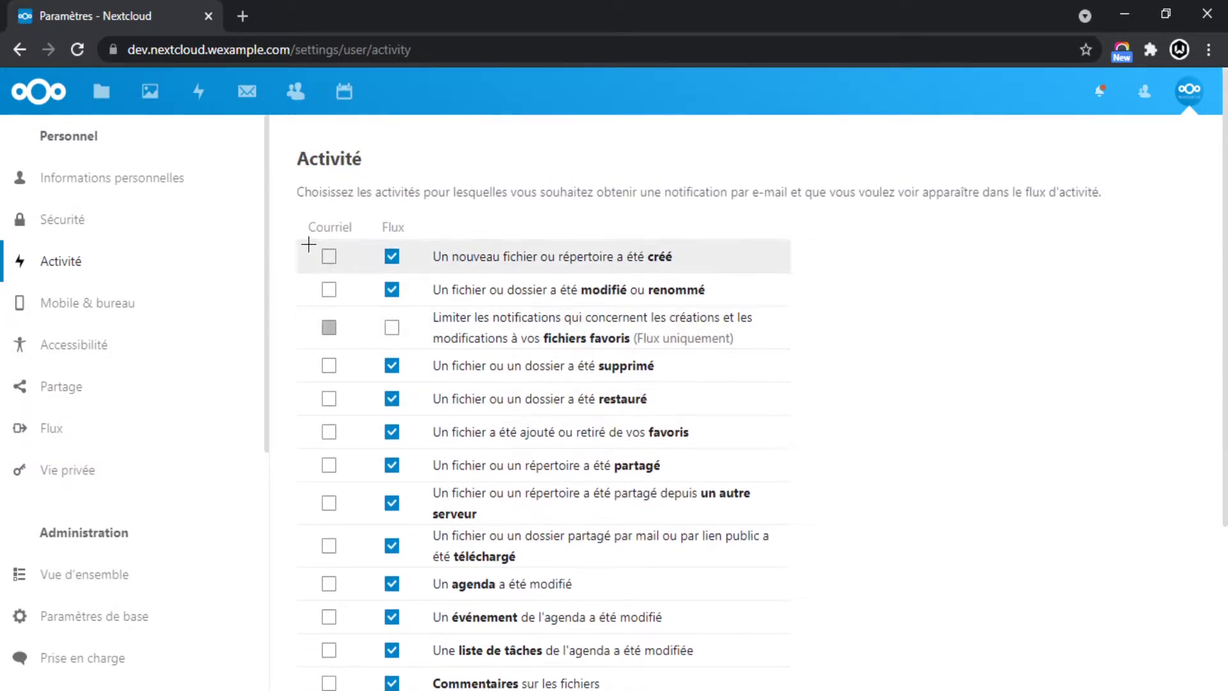
# Turn on the e-mail notification for created files or folders, then turn it back off.
pyautogui.moveTo(294, 182); pyautogui.dragTo(567, 192)
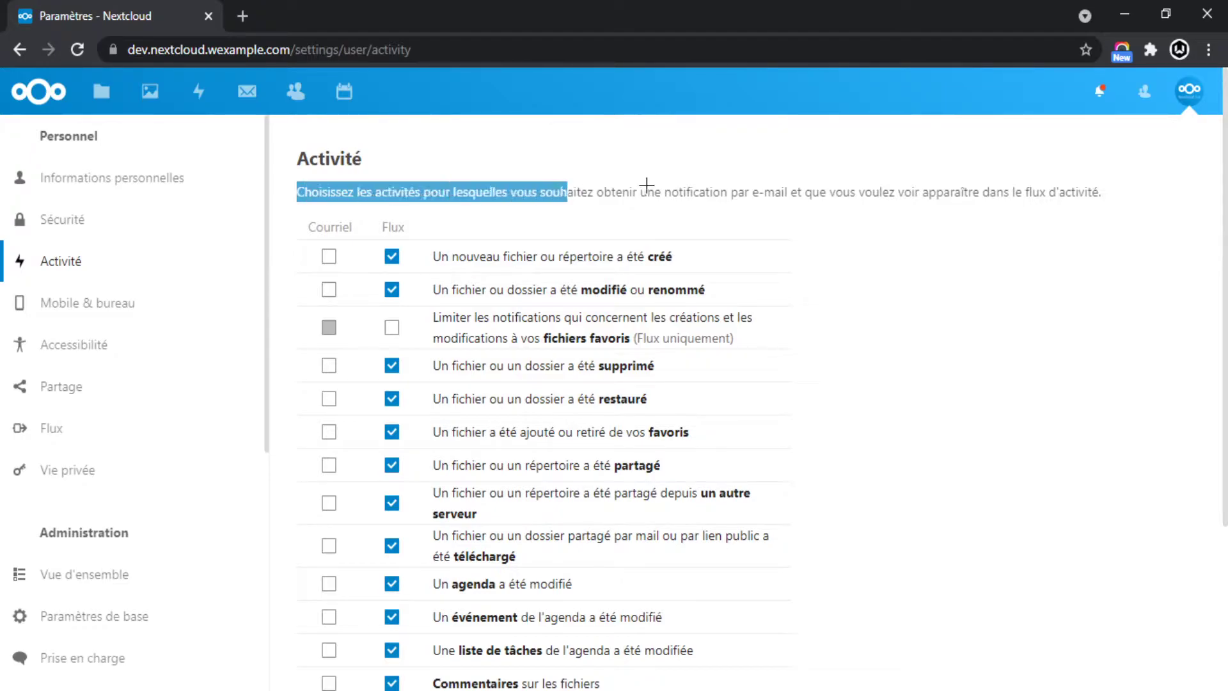
pyautogui.moveTo(647, 191); pyautogui.dragTo(821, 192)
pyautogui.click(931, 206)
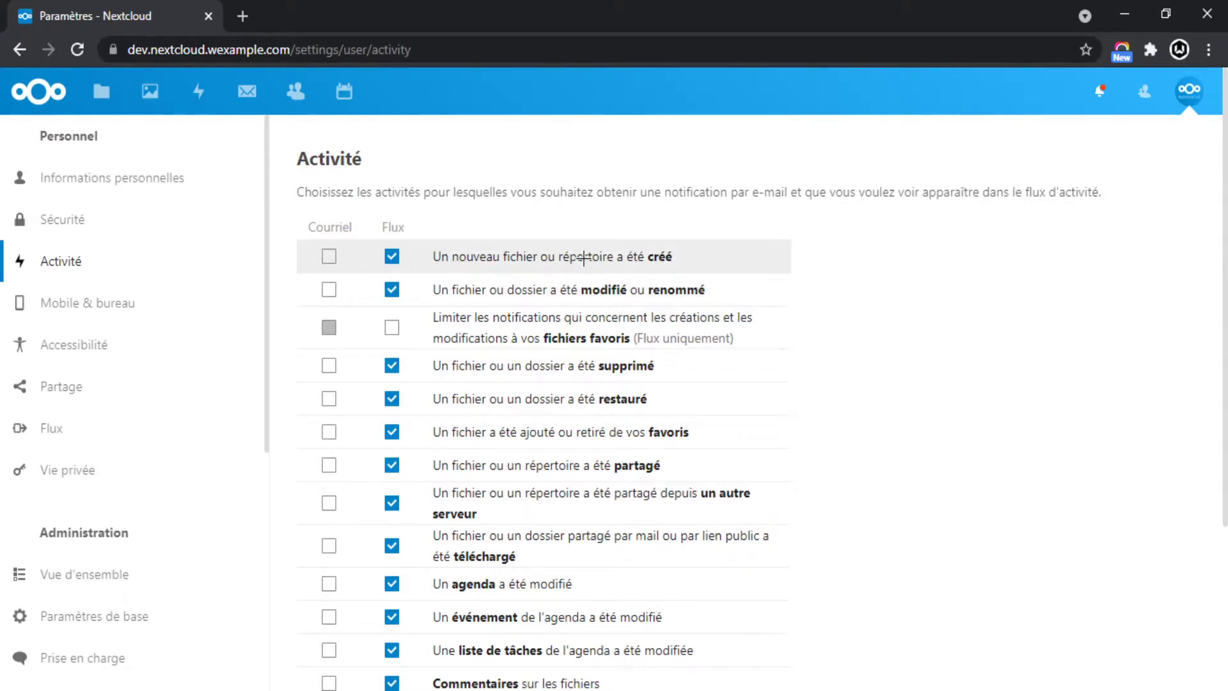
pyautogui.click(329, 256)
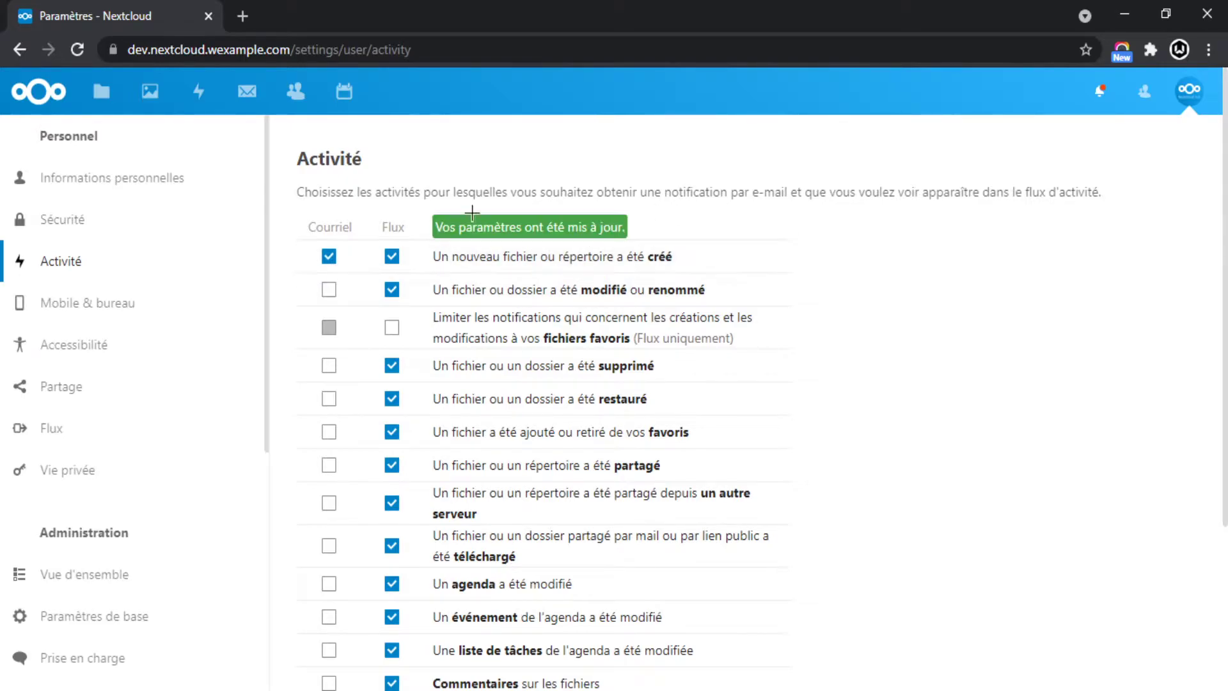
pyautogui.click(329, 259)
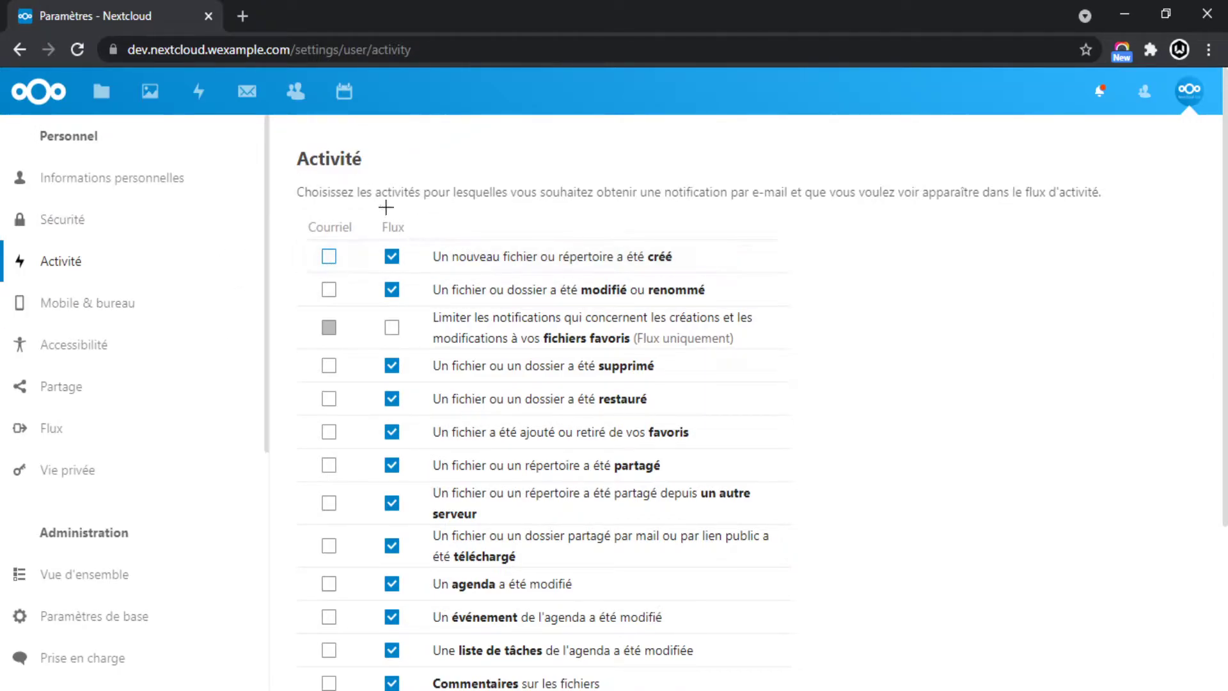
# Dismiss the Group folders app recommendation in the notifications list.
pyautogui.click(1099, 93)
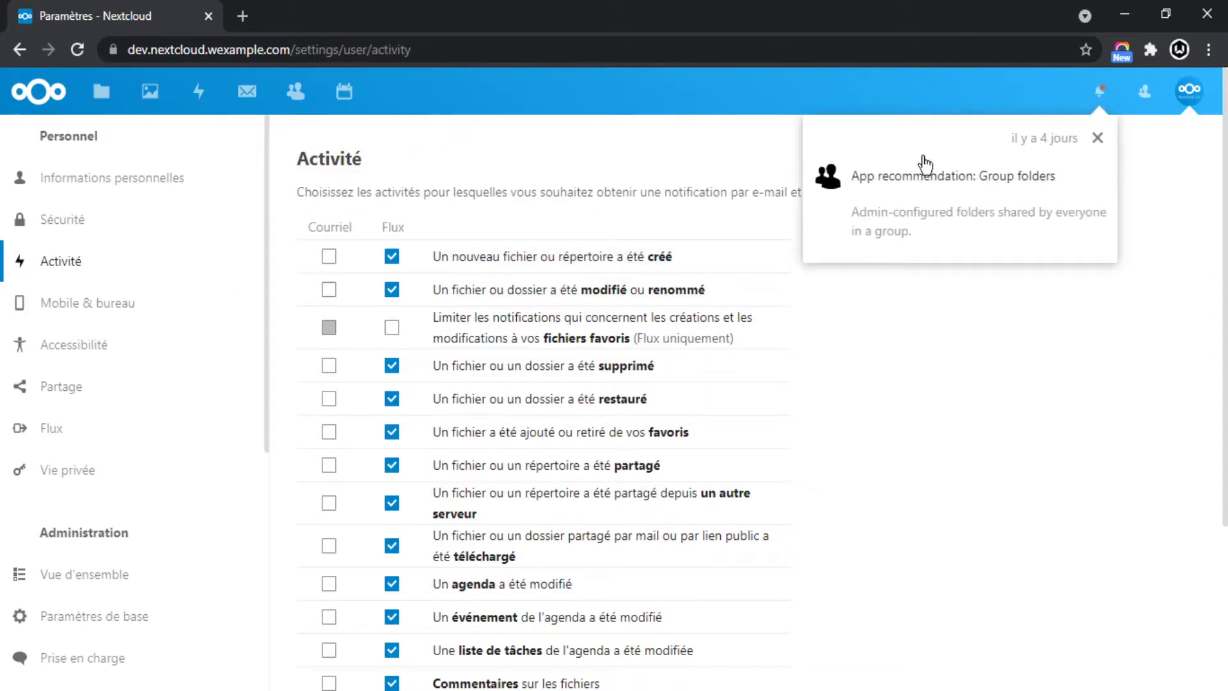
pyautogui.click(1099, 141)
pyautogui.scroll(-4, 735, 381)
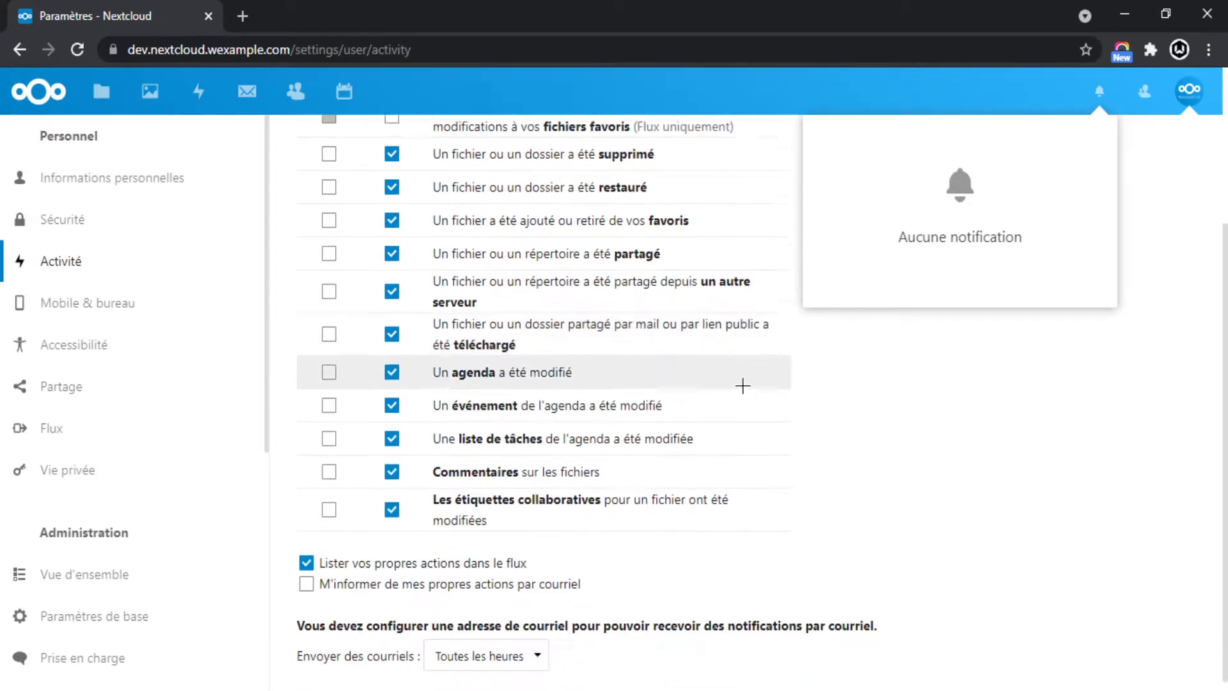
pyautogui.click(968, 420)
# Go to the Mobile & bureau sync-client settings.
pyautogui.scroll(4, 439, 546)
pyautogui.scroll(-4, 439, 275)
pyautogui.click(90, 303)
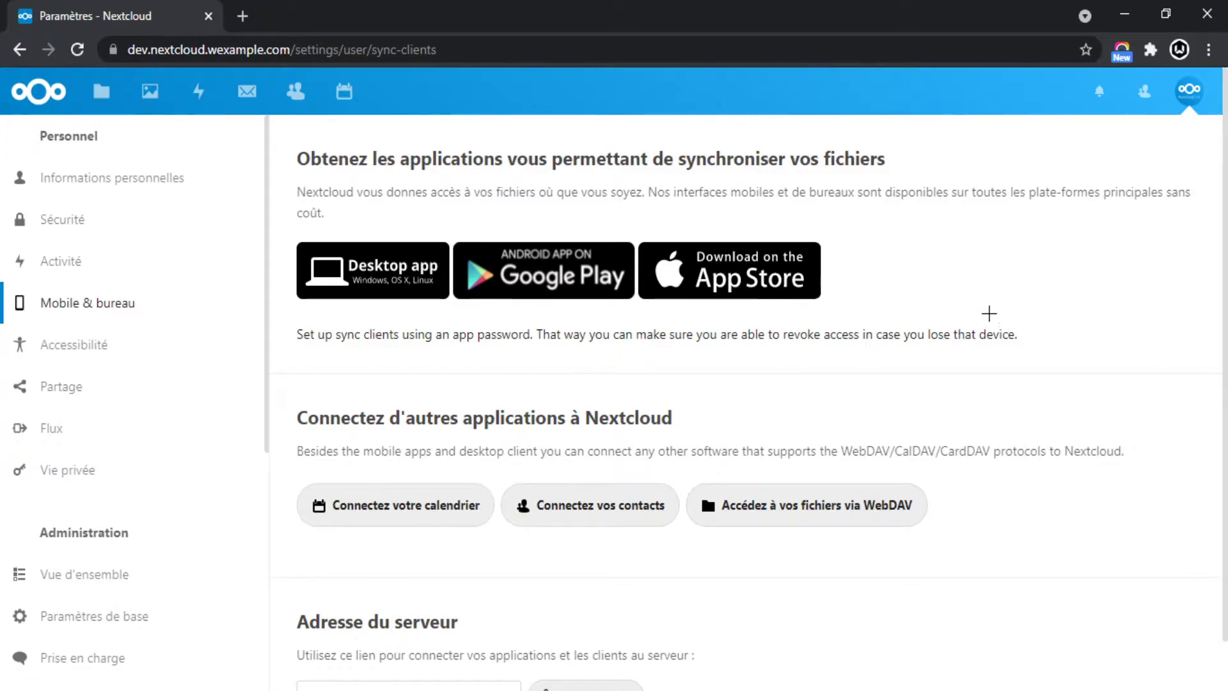
# Open the 'Connectez vos contacts' guide, the 'Using the Contacts app' manual page, in a new tab.
pyautogui.scroll(-1, 989, 313)
pyautogui.moveTo(320, 369); pyautogui.dragTo(685, 363)
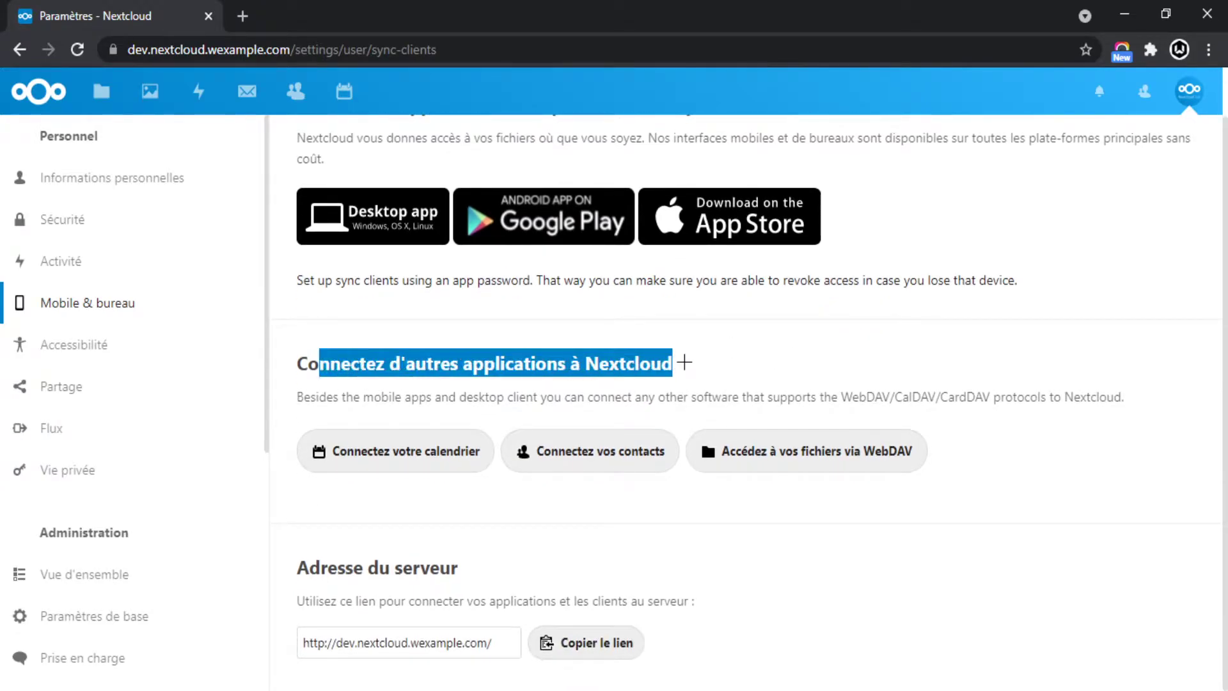
pyautogui.click(718, 381)
pyautogui.moveTo(298, 413); pyautogui.dragTo(495, 480)
pyautogui.click(548, 475)
pyautogui.moveTo(536, 431); pyautogui.dragTo(708, 513)
pyautogui.click(606, 463)
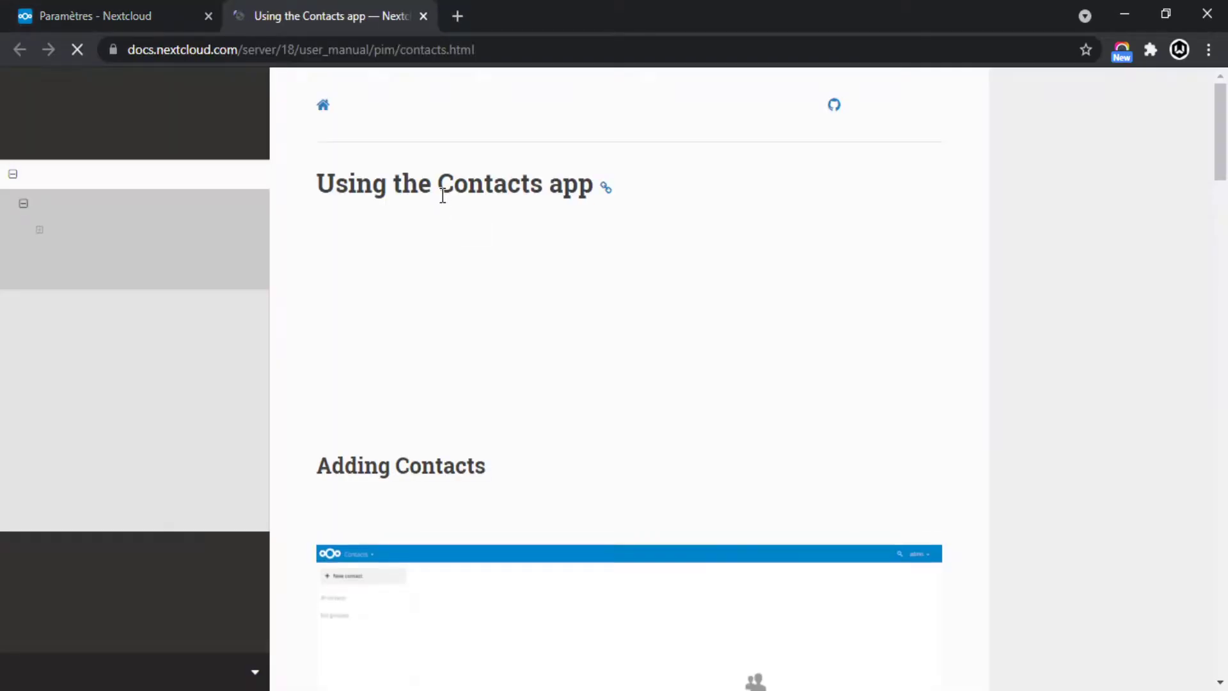
# Close the Contacts documentation tab.
pyautogui.scroll(-5, 466, 269)
pyautogui.scroll(-14, 449, 191)
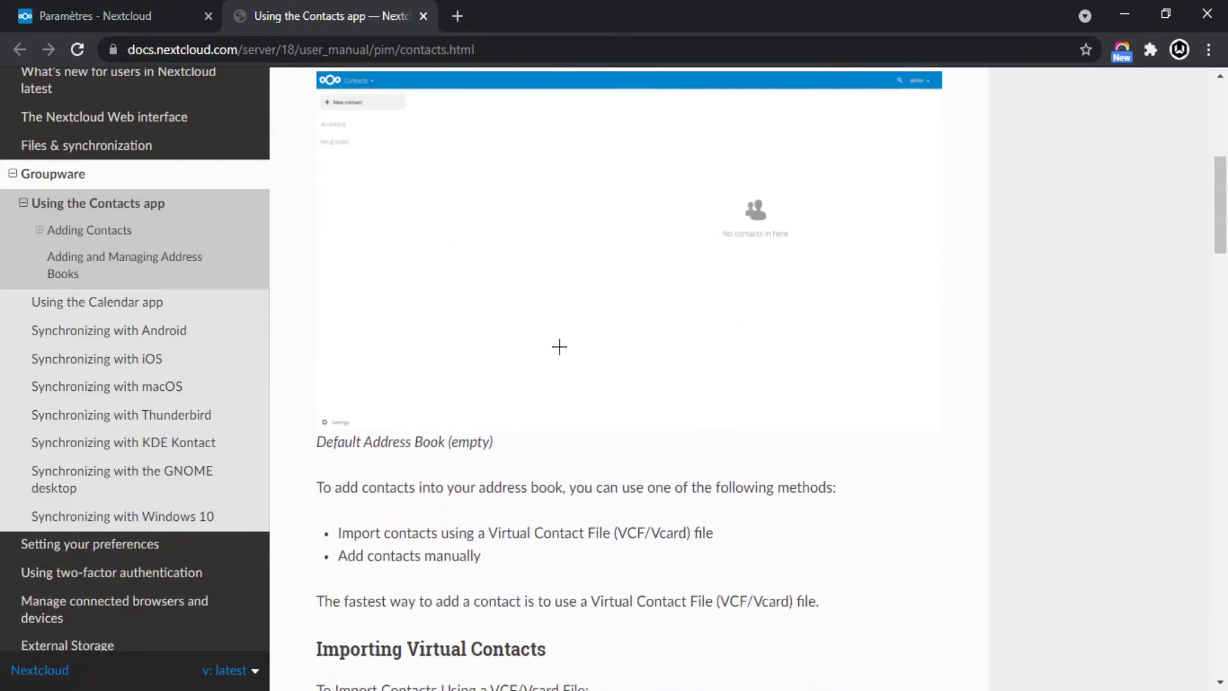
pyautogui.scroll(8, 457, 186)
pyautogui.scroll(8, 384, 76)
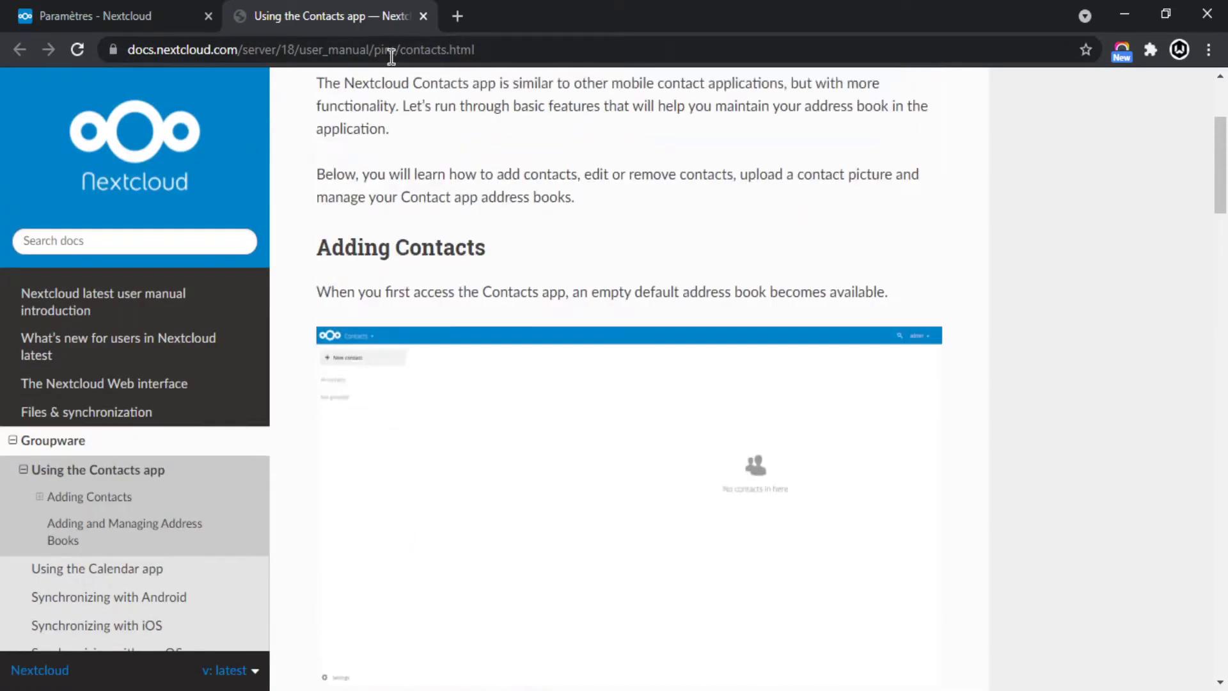
pyautogui.click(424, 16)
# Copy the server address from the Adresse du serveur field.
pyautogui.moveTo(648, 398); pyautogui.dragTo(655, 398)
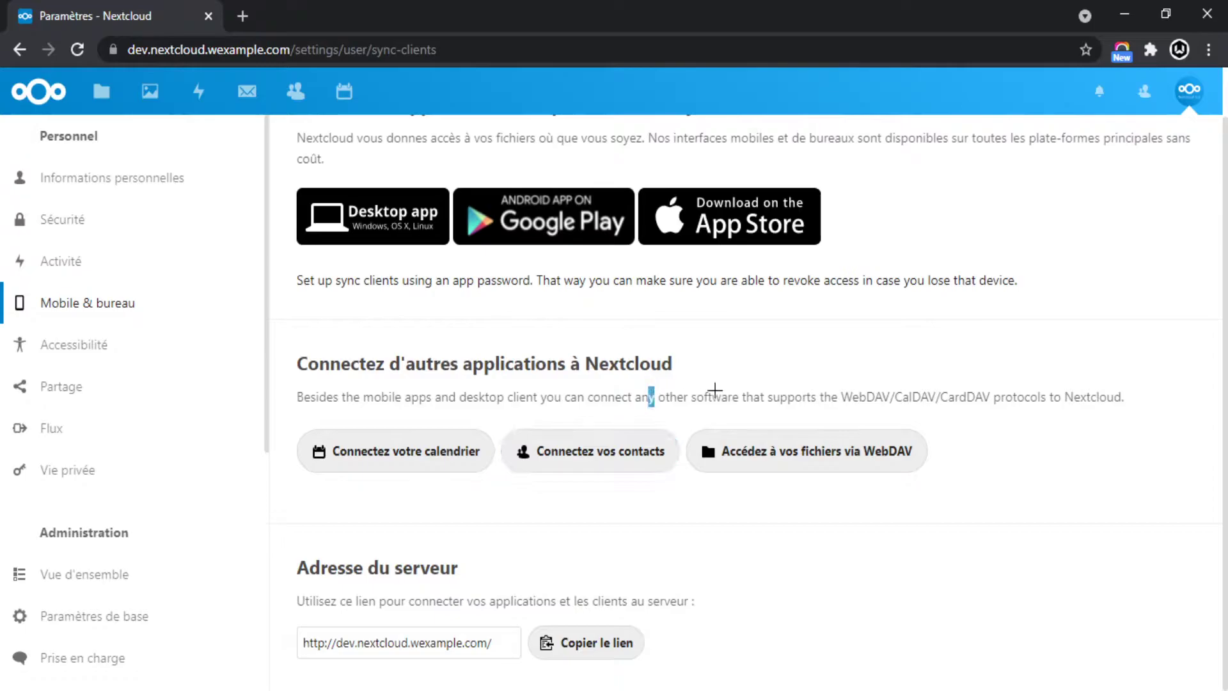
pyautogui.click(846, 389)
pyautogui.moveTo(286, 563); pyautogui.dragTo(625, 584)
pyautogui.click(625, 587)
pyautogui.click(300, 642)
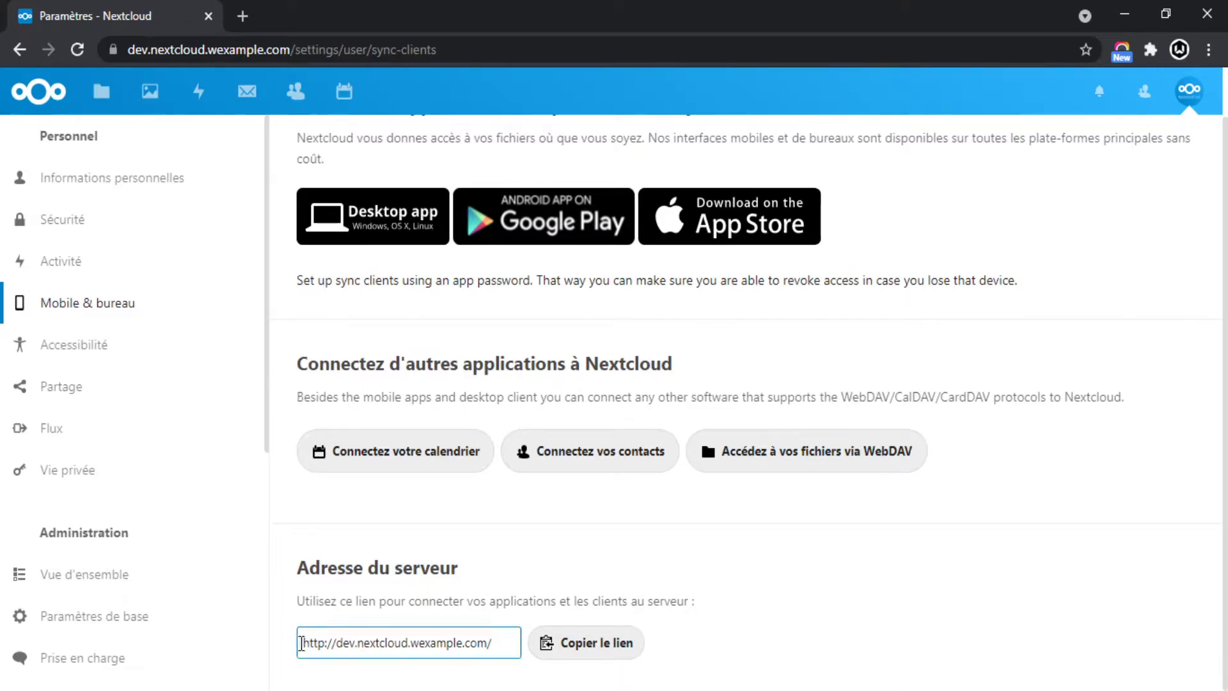
pyautogui.moveTo(302, 642); pyautogui.dragTo(501, 636)
pyautogui.click(516, 569)
pyautogui.click(602, 642)
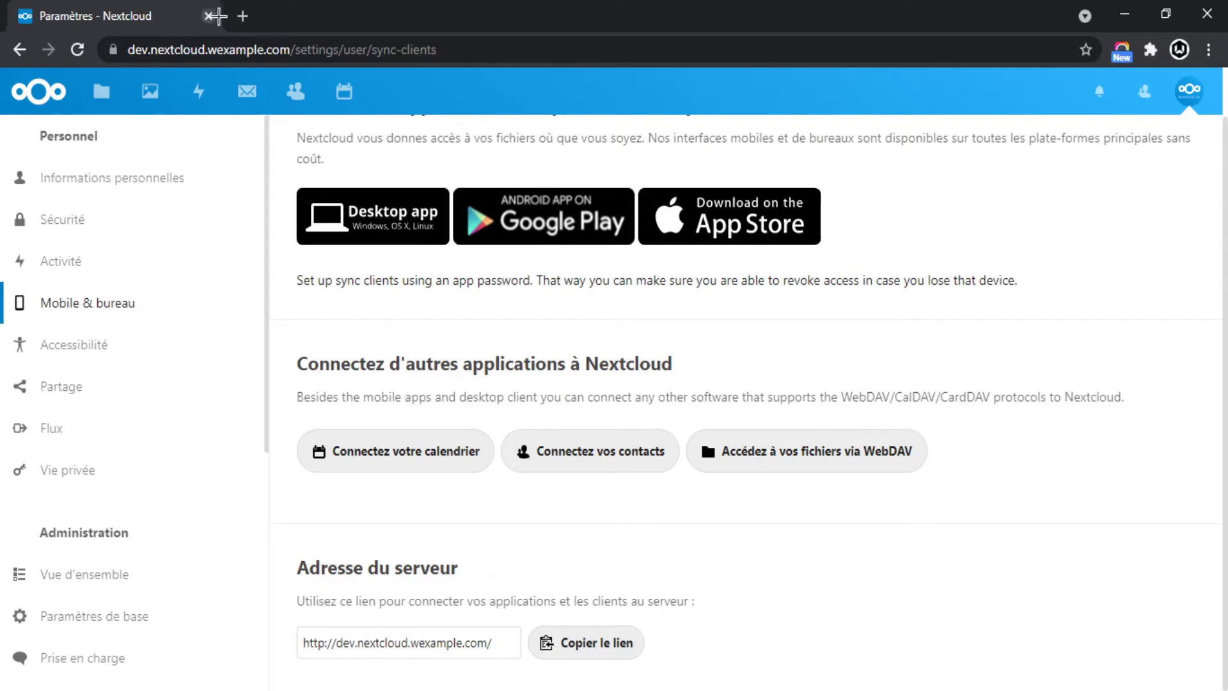
# Load the copied server address in a new tab, close the Files tab, and open Accessibilité.
pyautogui.click(237, 21)
pyautogui.hotkey('ctrl', 'v')
pyautogui.press('Return')
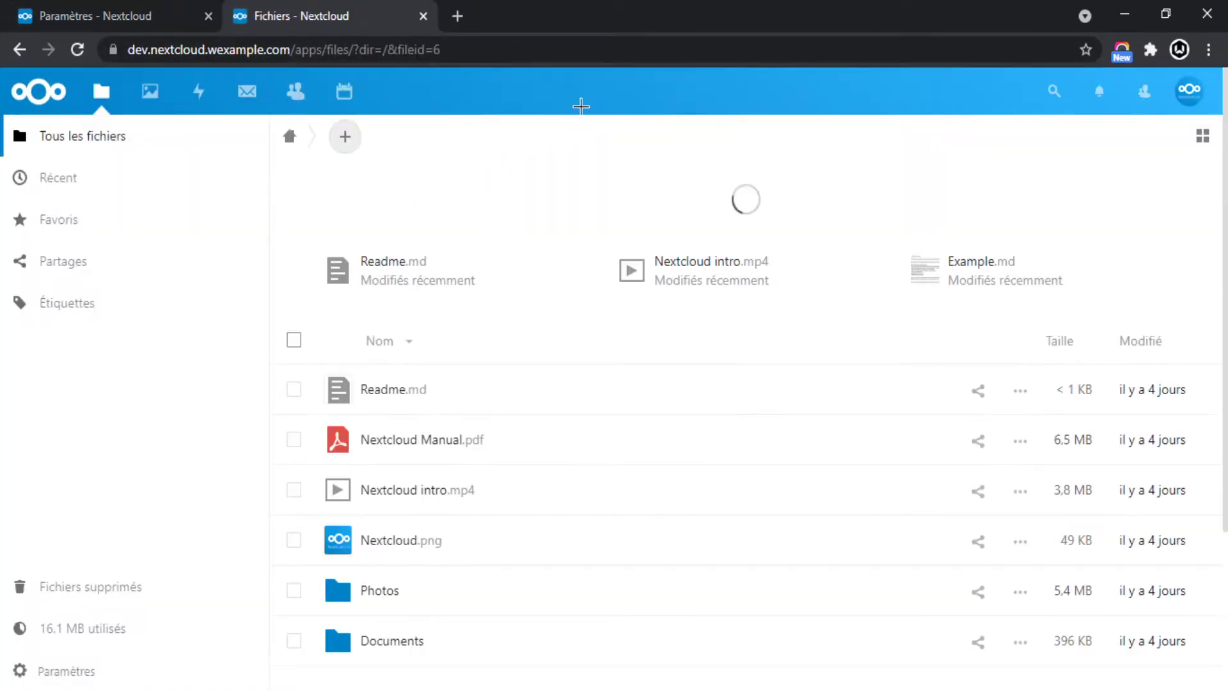
pyautogui.click(423, 16)
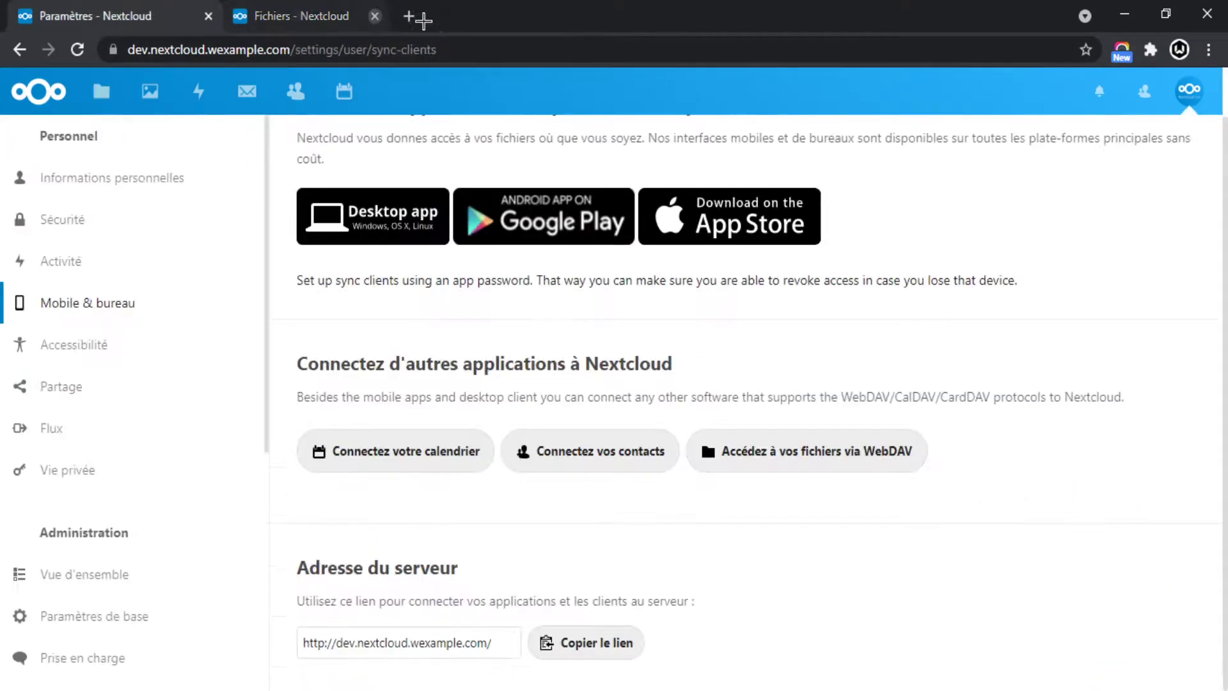
pyautogui.click(101, 351)
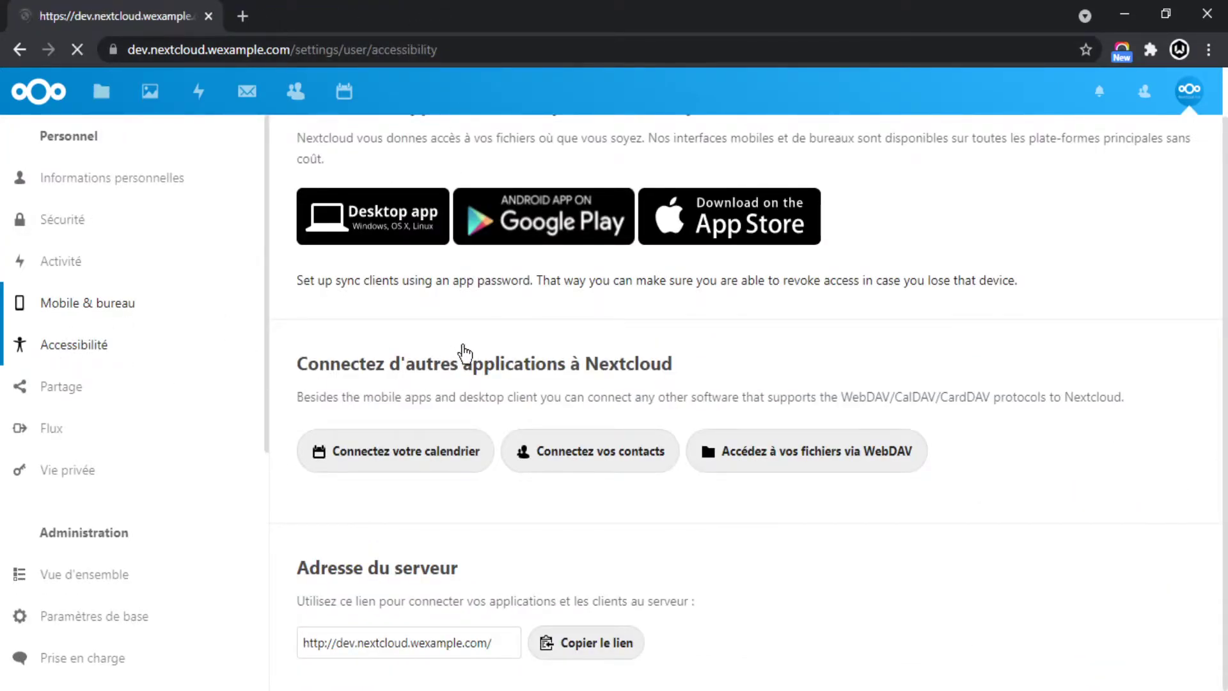
# Enable 'Activer thème sombre' to switch to the dark theme.
pyautogui.scroll(-2, 615, 339)
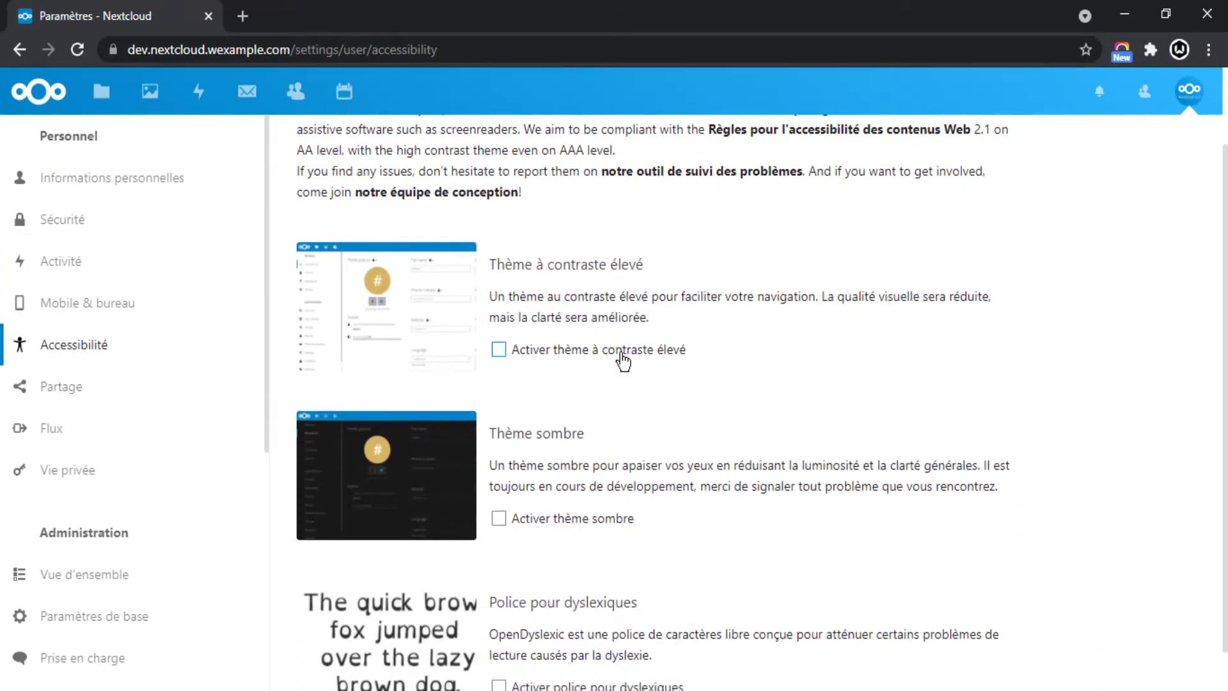
pyautogui.scroll(2, 620, 342)
pyautogui.scroll(-2, 640, 333)
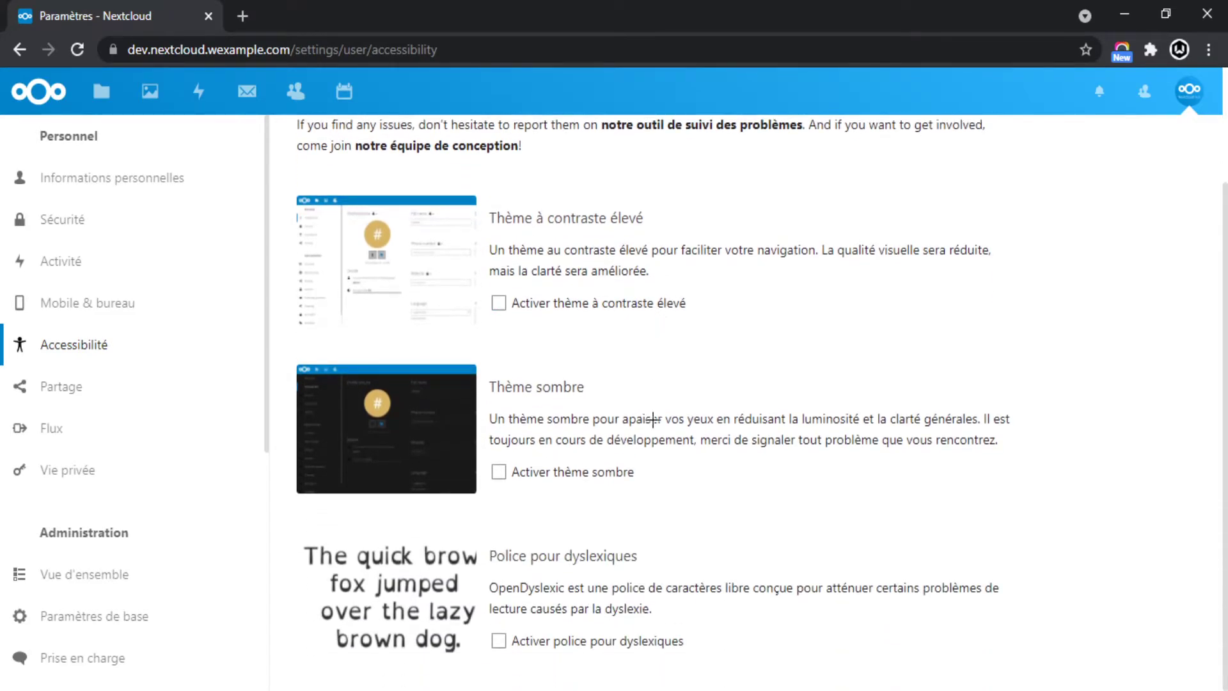
pyautogui.scroll(2, 652, 420)
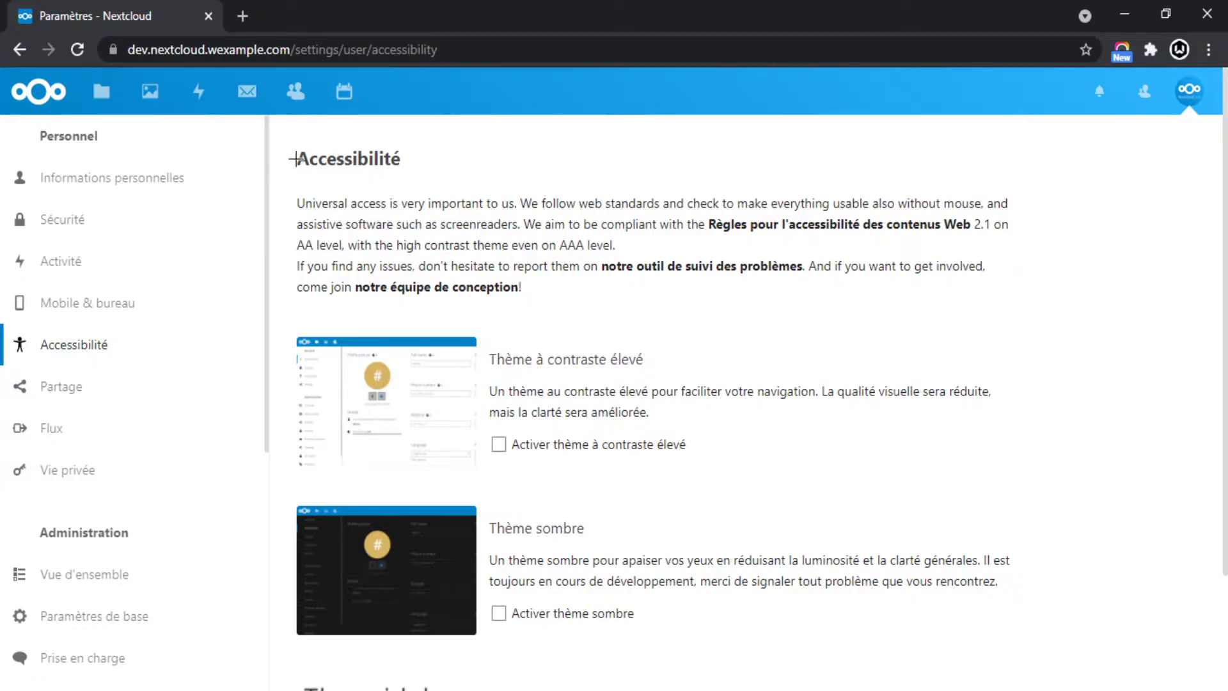
pyautogui.scroll(-1, 566, 398)
pyautogui.click(499, 518)
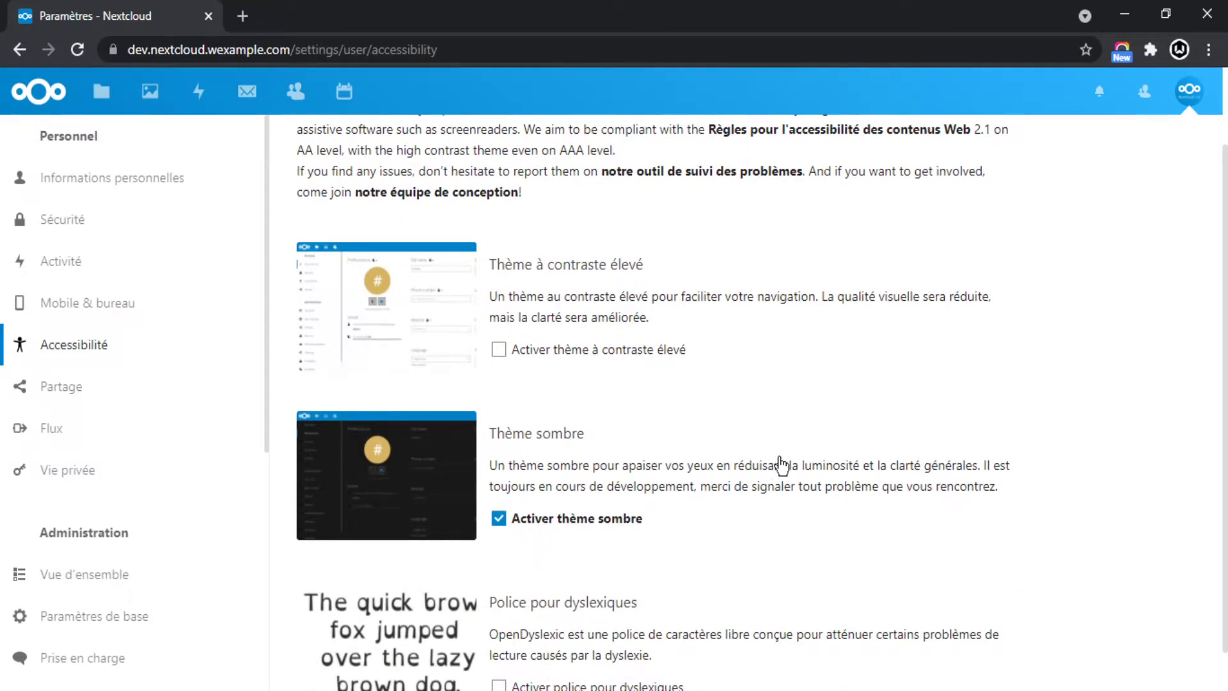
# Try 'Activer police pour dyslexiques', then turn the dyslexic font back off.
pyautogui.scroll(-1, 767, 481)
pyautogui.scroll(2, 659, 431)
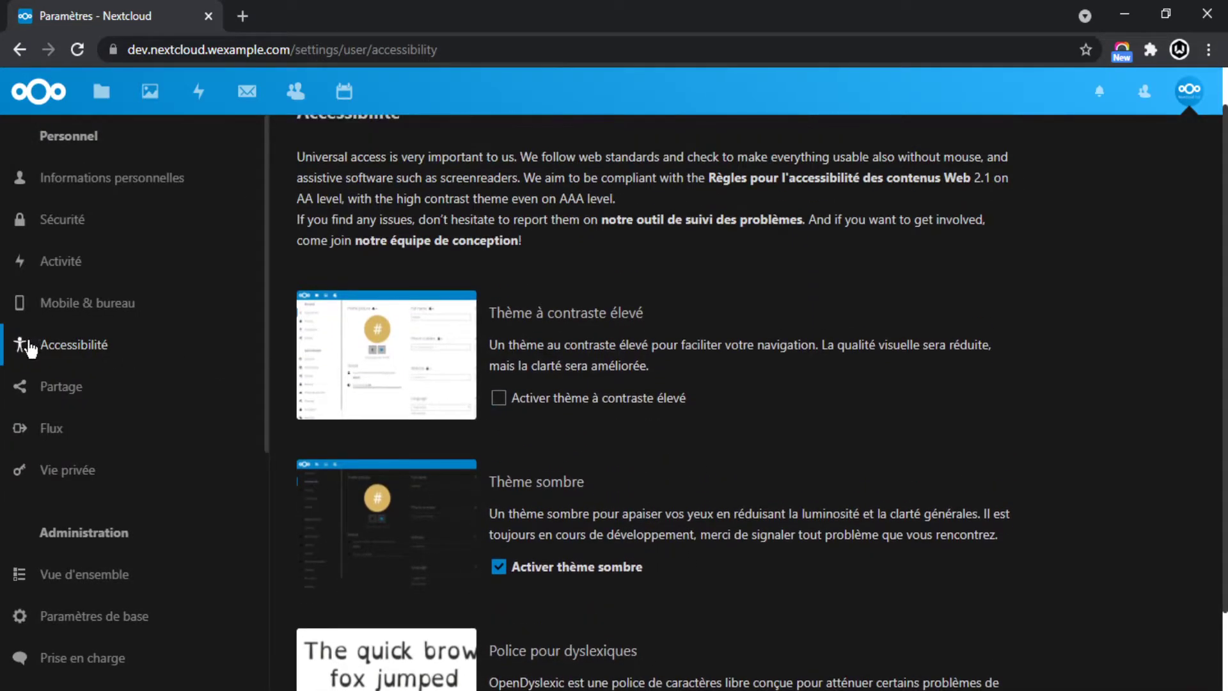
pyautogui.scroll(-1, 629, 553)
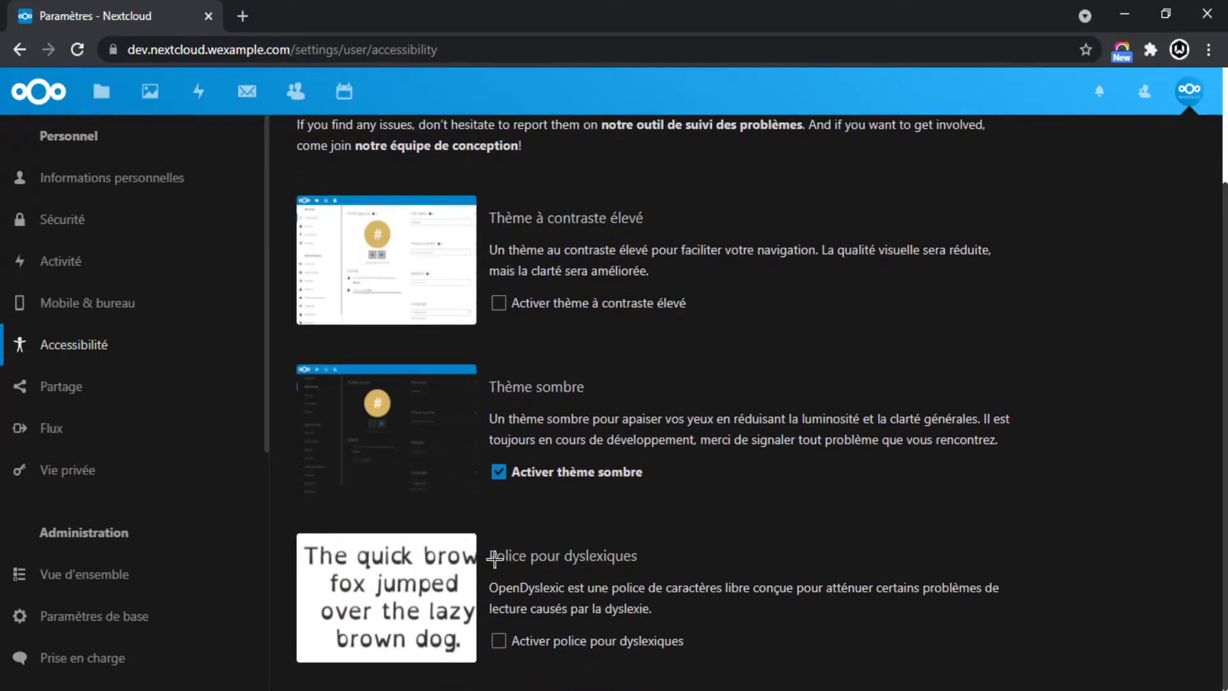
pyautogui.click(576, 556)
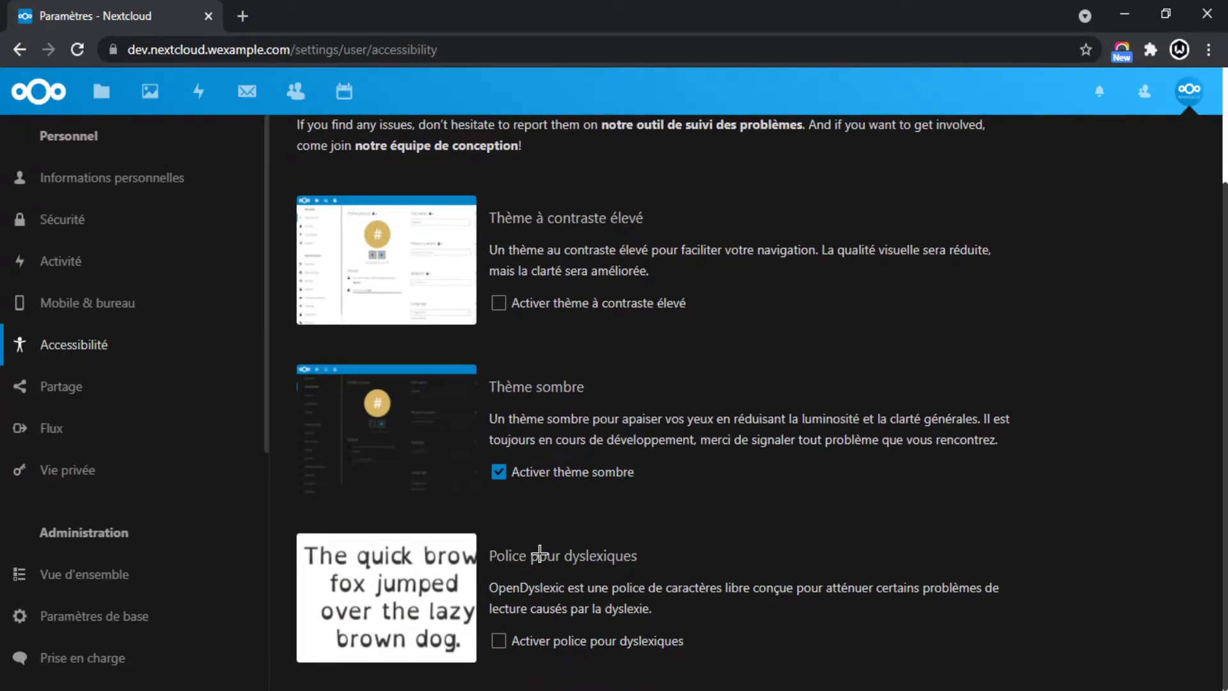
pyautogui.click(499, 643)
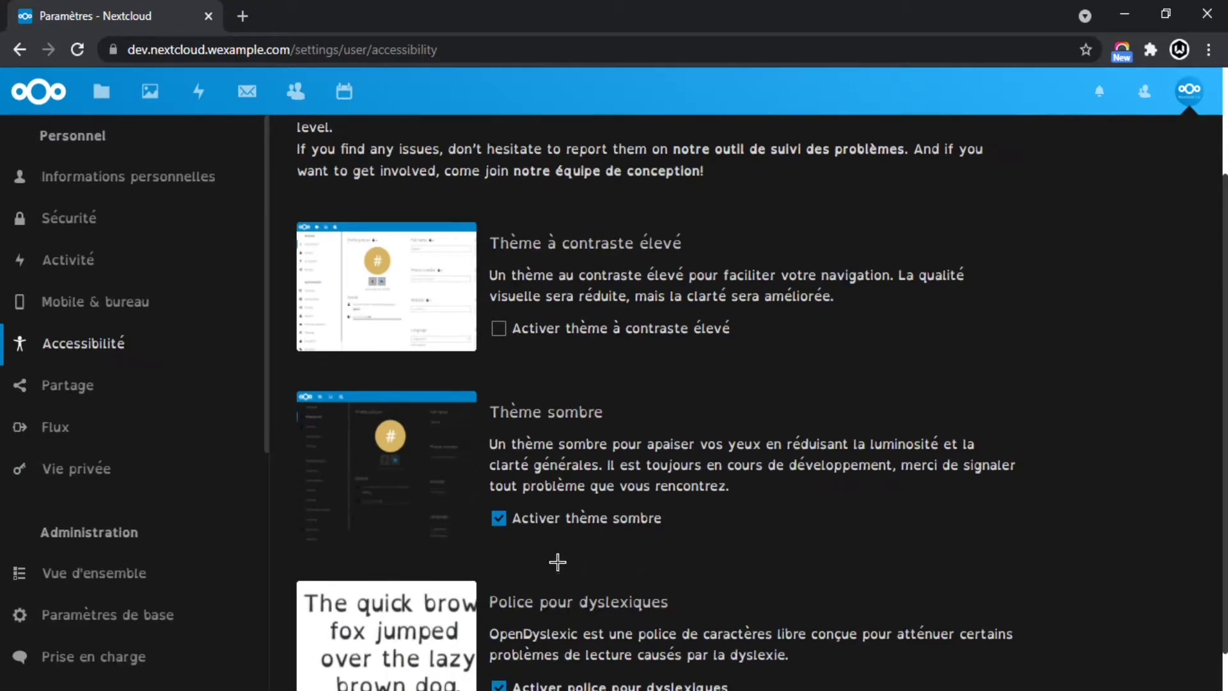
pyautogui.click(505, 643)
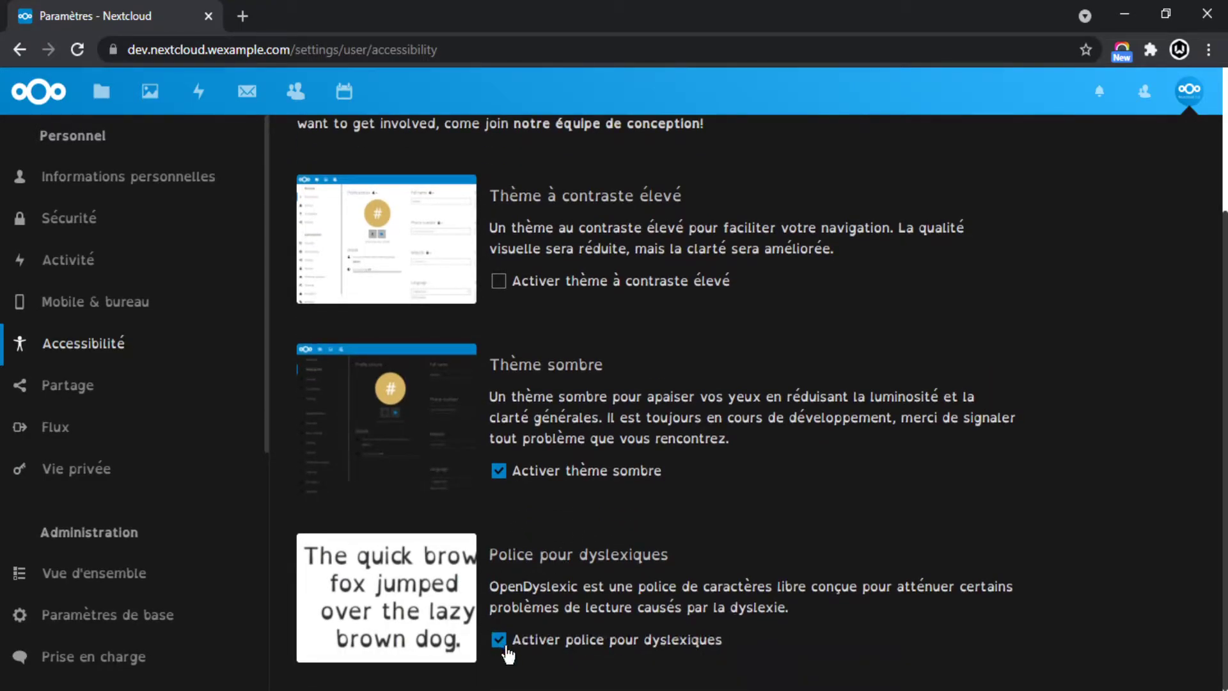
# Enable 'Activer thème à contraste élevé' for the high-contrast theme.
pyautogui.scroll(1, 786, 524)
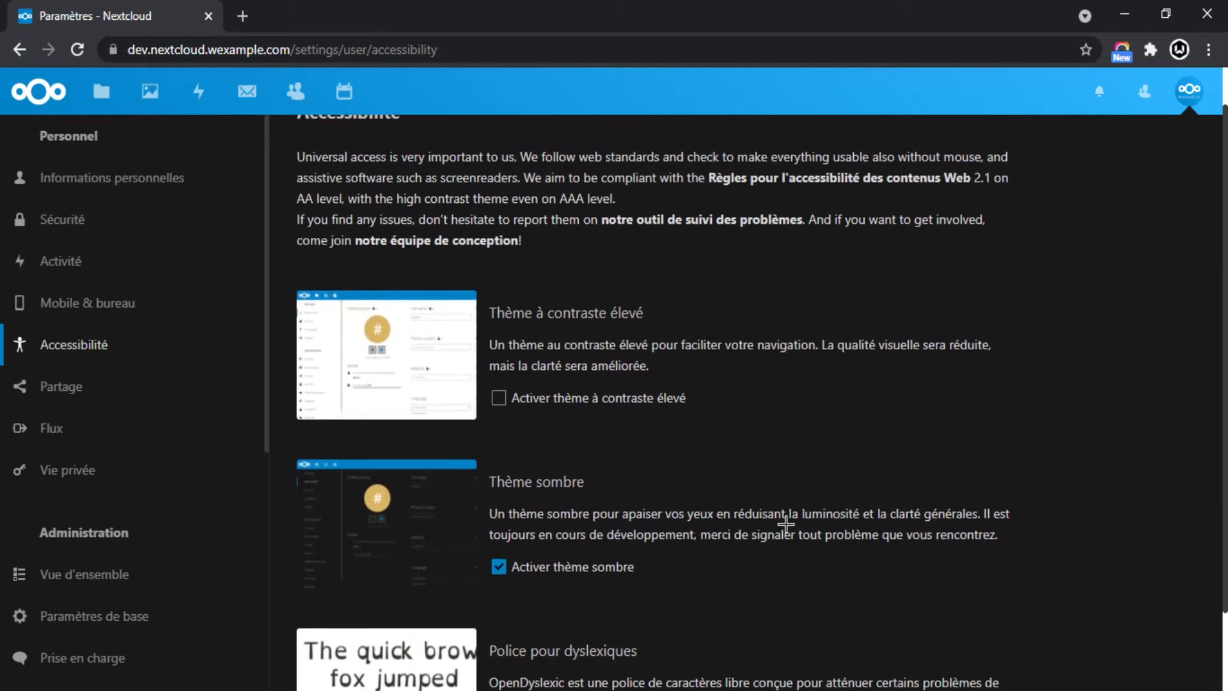
pyautogui.scroll(-1, 787, 522)
pyautogui.scroll(2, 787, 522)
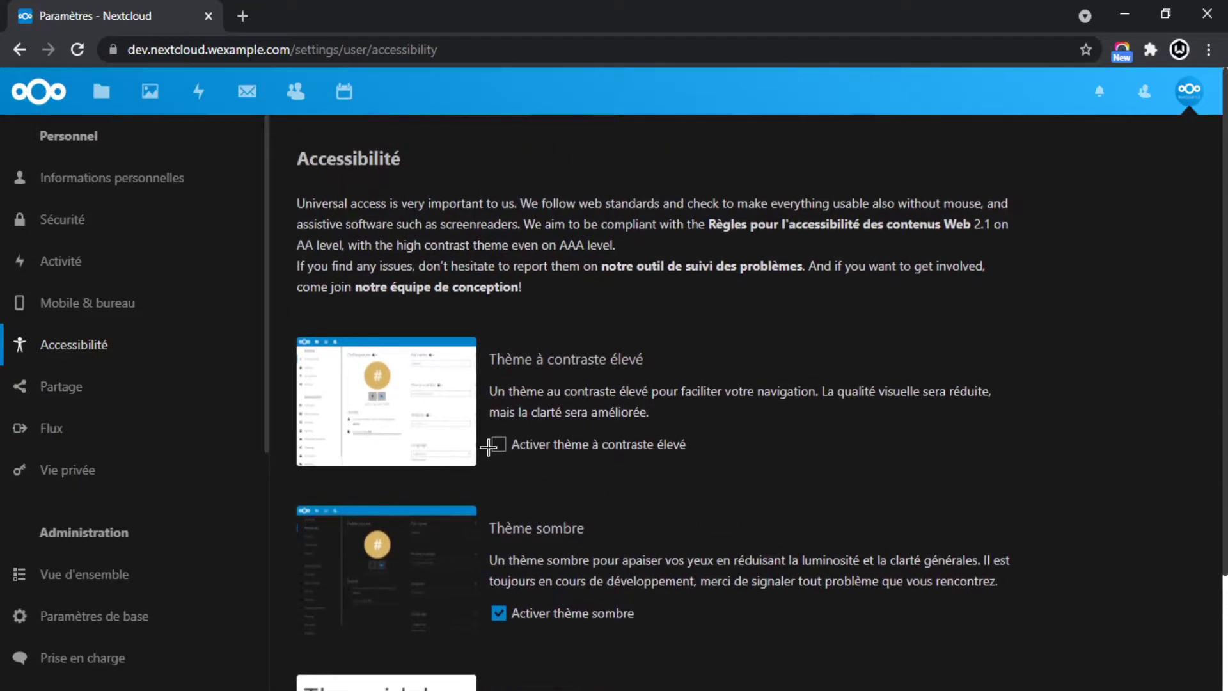
pyautogui.click(499, 444)
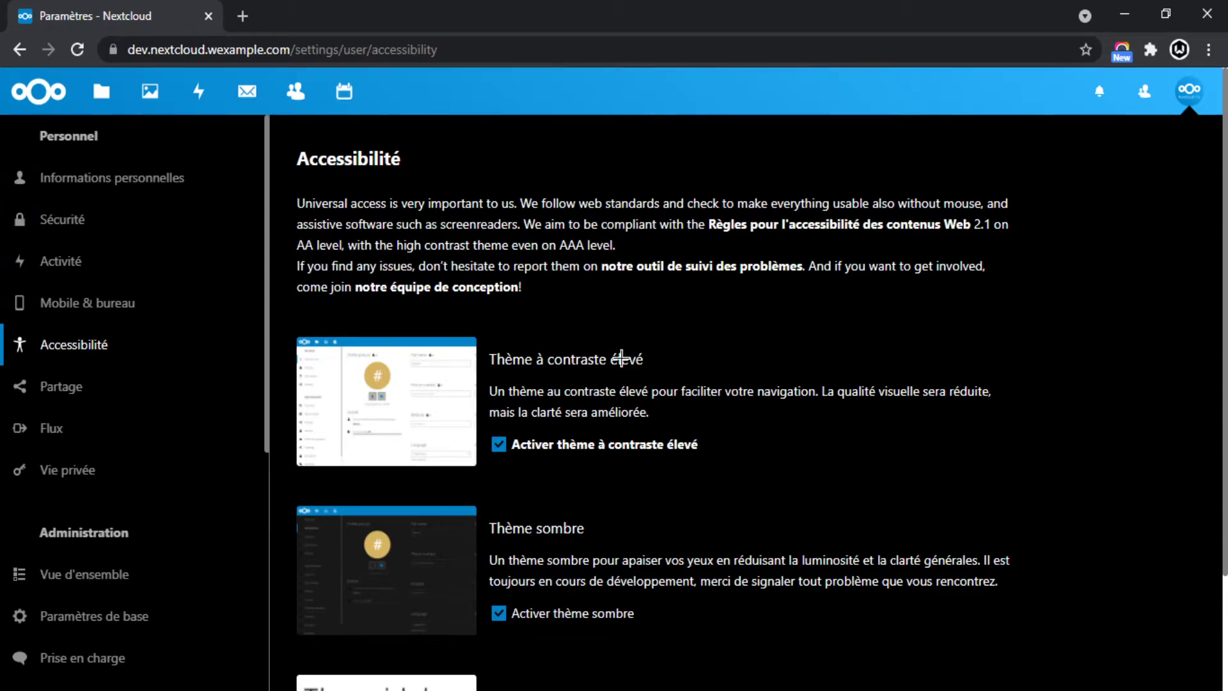
pyautogui.click(499, 444)
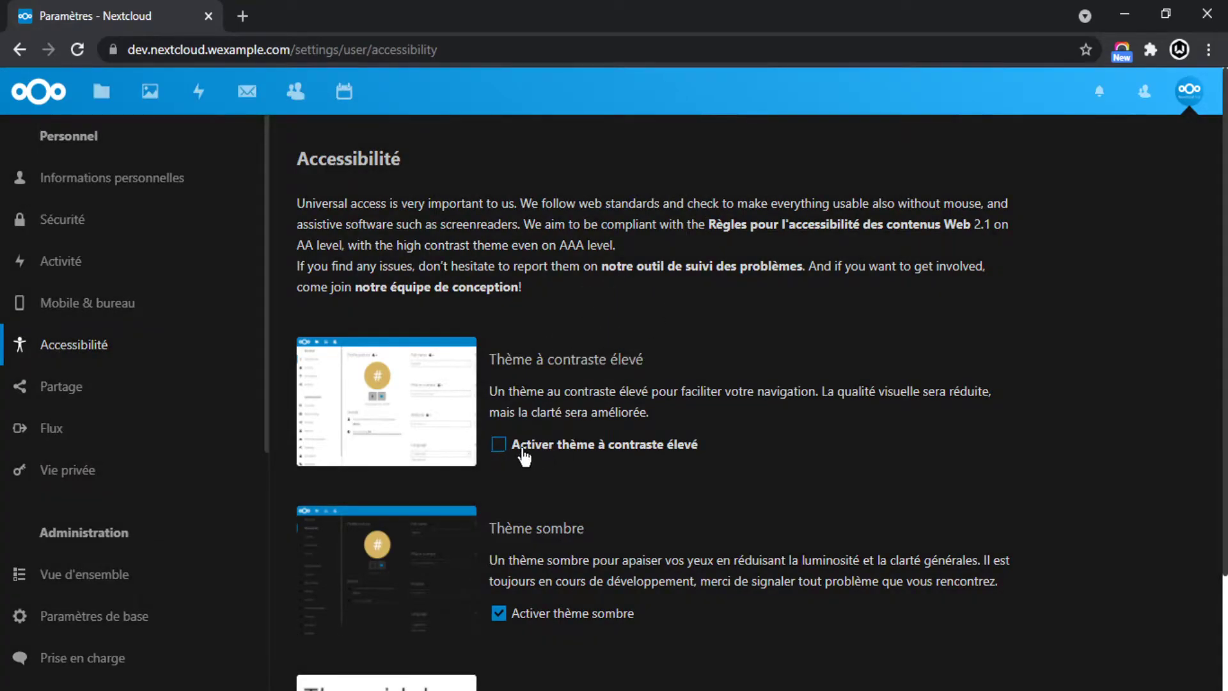
pyautogui.click(524, 449)
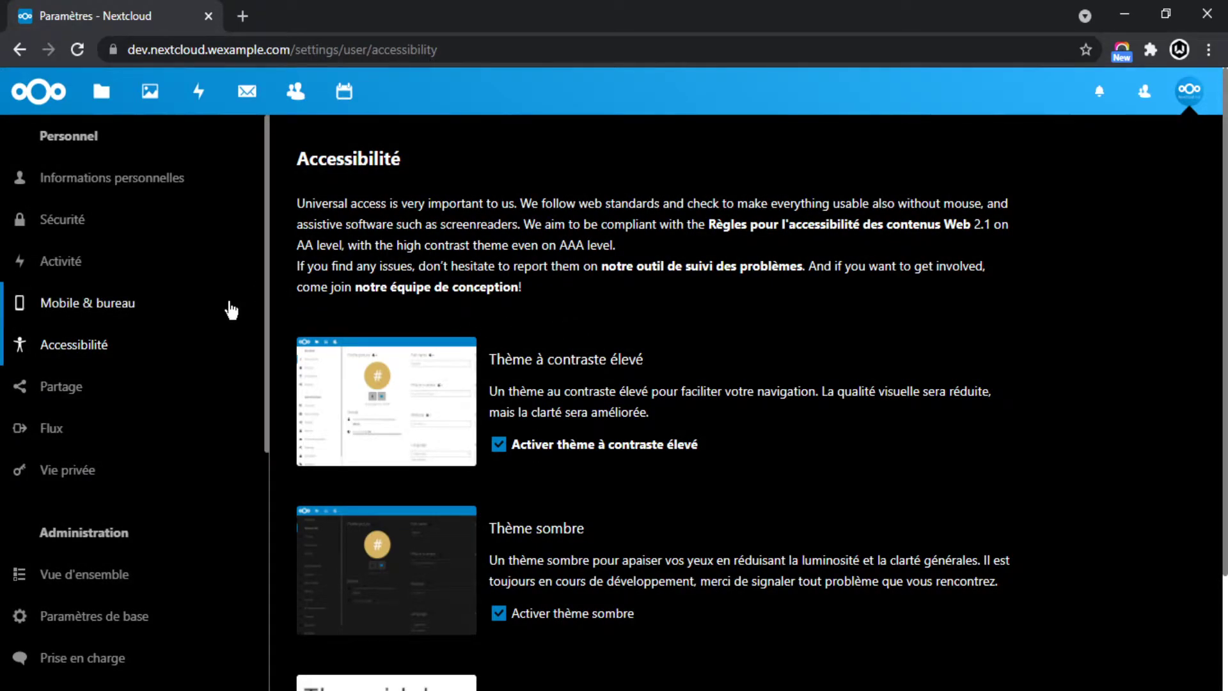
# Review the Cloud Fédéré section and federated cloud ID under Partage, then open Flux.
pyautogui.click(48, 394)
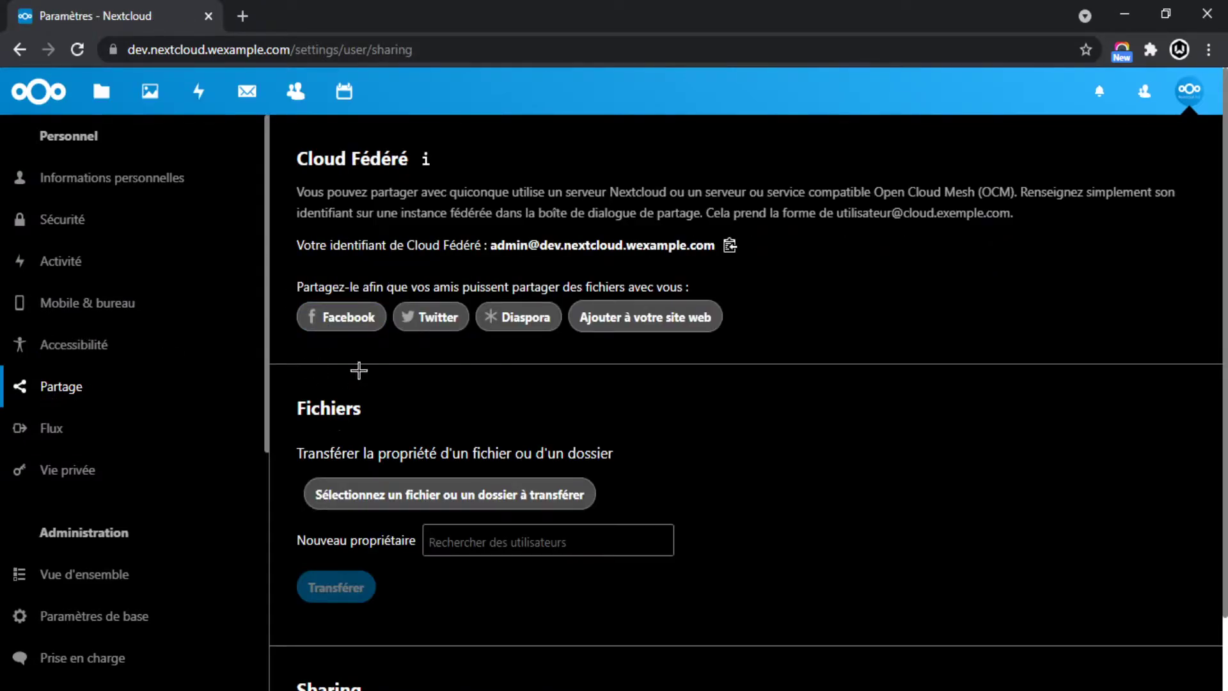
pyautogui.moveTo(282, 167); pyautogui.dragTo(399, 241)
pyautogui.click(527, 237)
pyautogui.moveTo(498, 243); pyautogui.dragTo(652, 245)
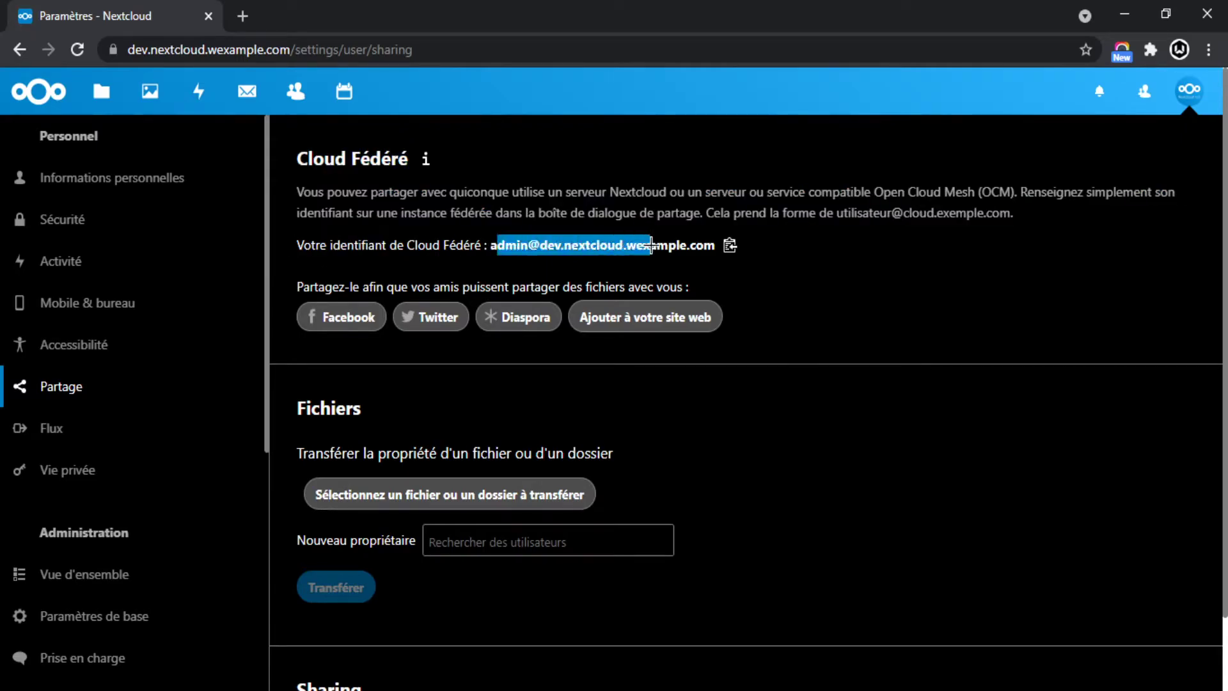
pyautogui.click(350, 244)
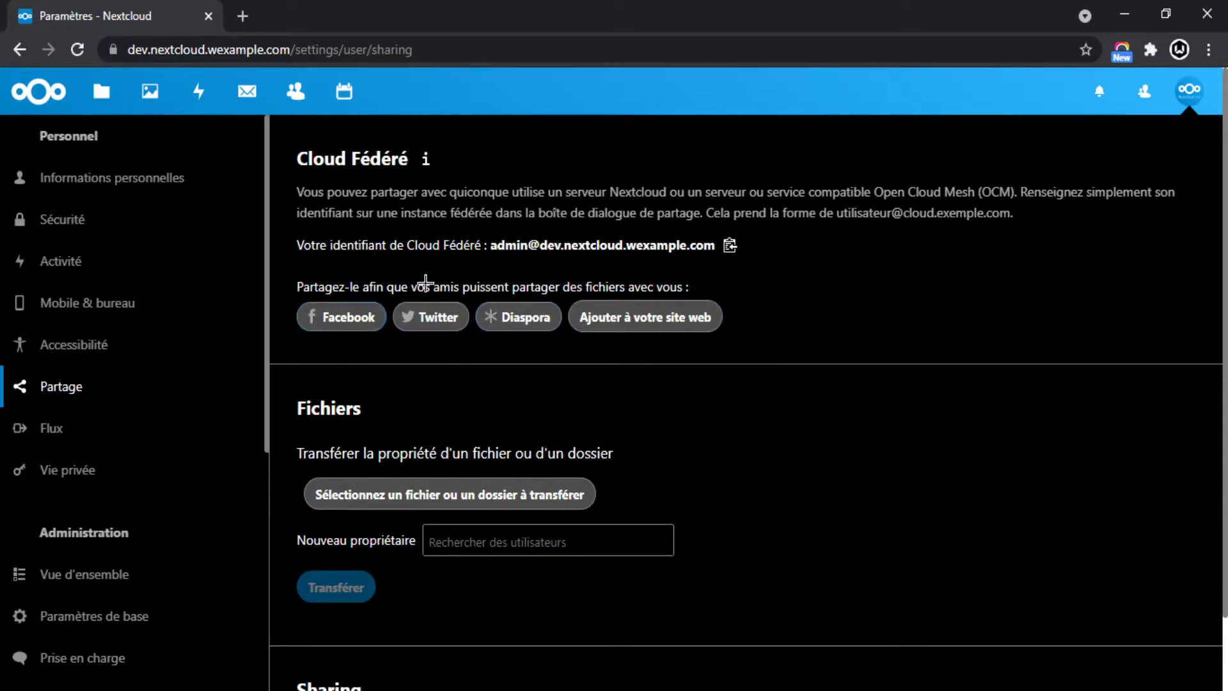
pyautogui.scroll(-1, 803, 326)
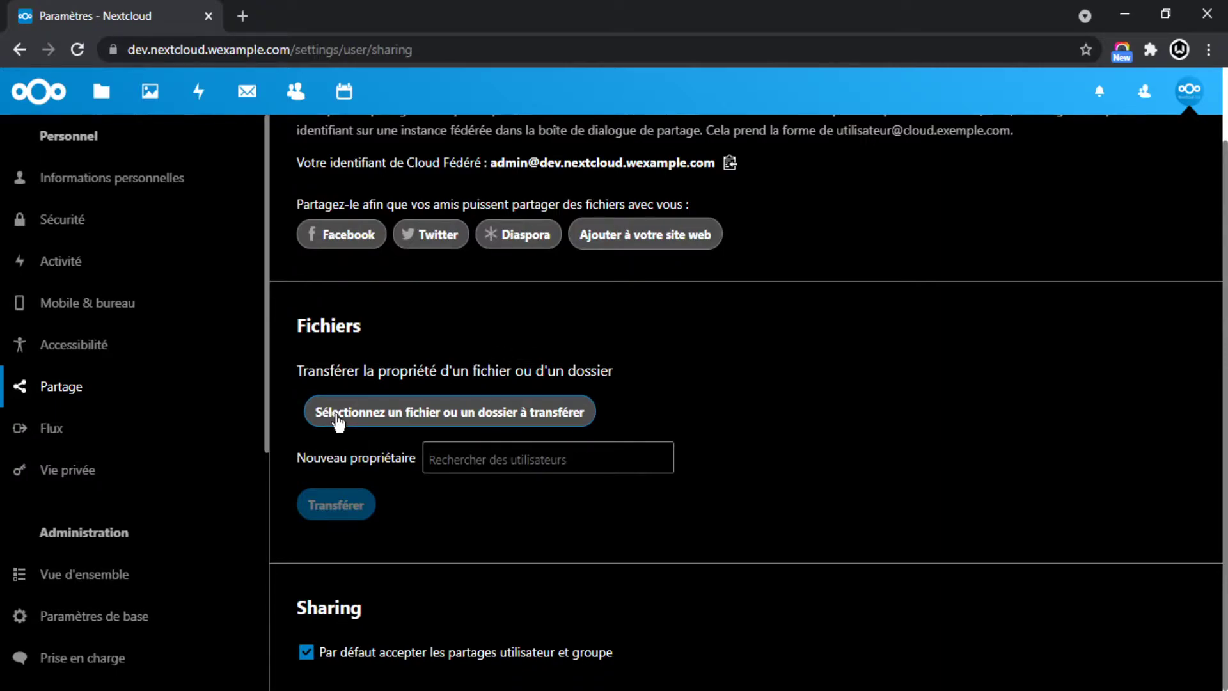
pyautogui.click(39, 433)
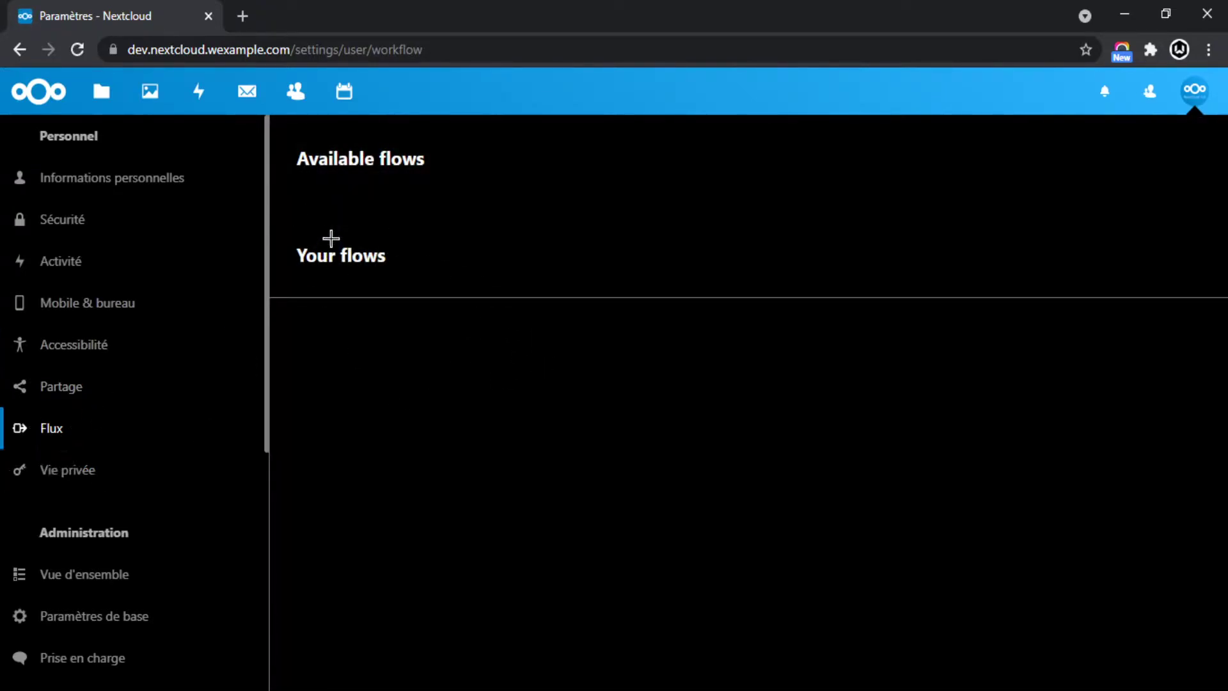
# Open the Vie privée settings.
pyautogui.moveTo(307, 142); pyautogui.dragTo(333, 281)
pyautogui.click(431, 431)
pyautogui.click(96, 489)
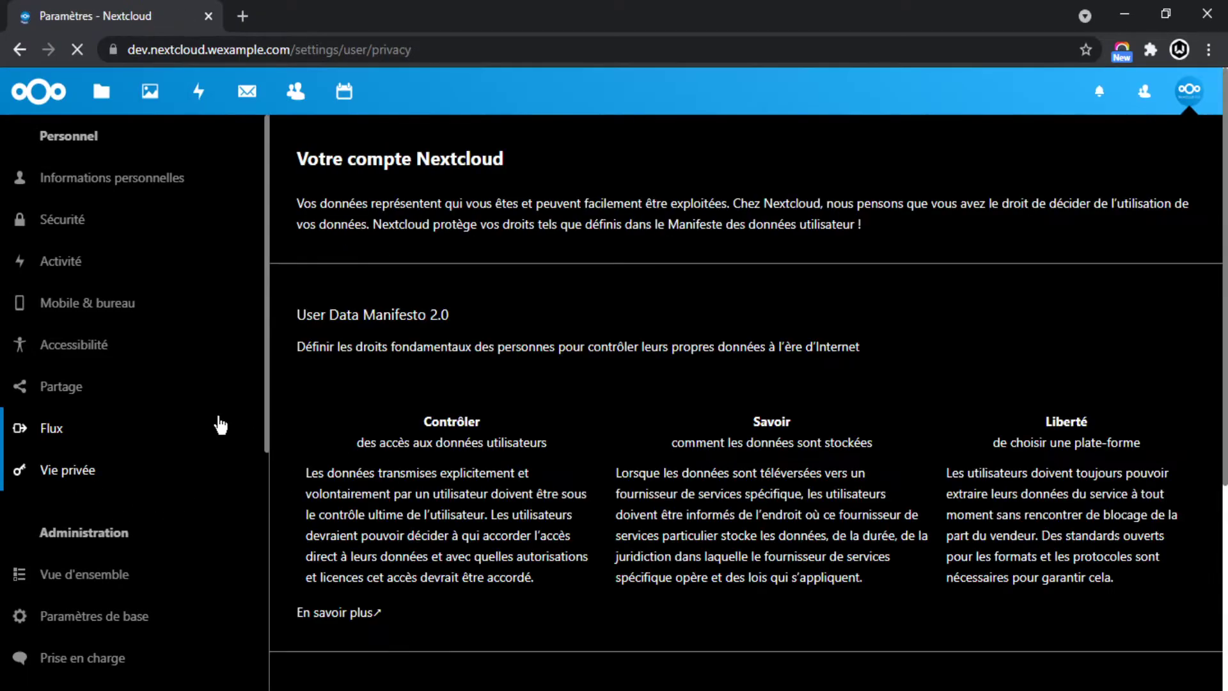
# Under 'Où sont vos données ?', start editing the server's data location.
pyautogui.scroll(-3, 192, 409)
pyautogui.scroll(-3, 474, 451)
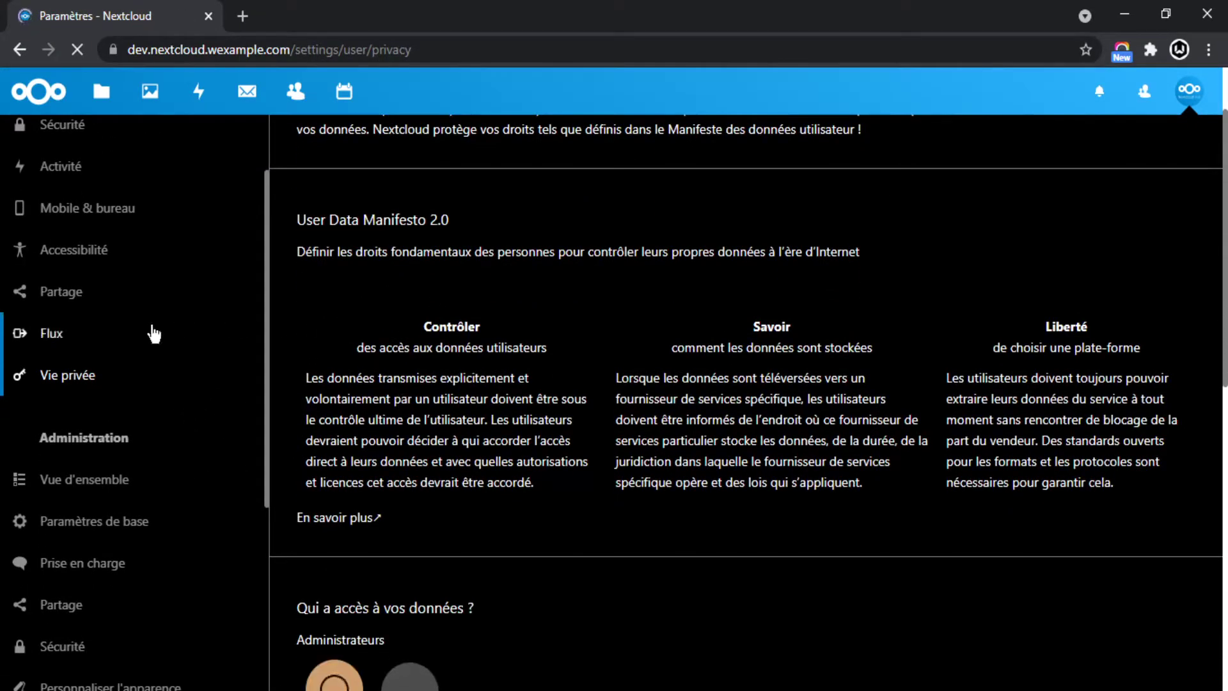
pyautogui.scroll(-5, 473, 377)
pyautogui.moveTo(281, 323); pyautogui.dragTo(526, 323)
pyautogui.click(576, 392)
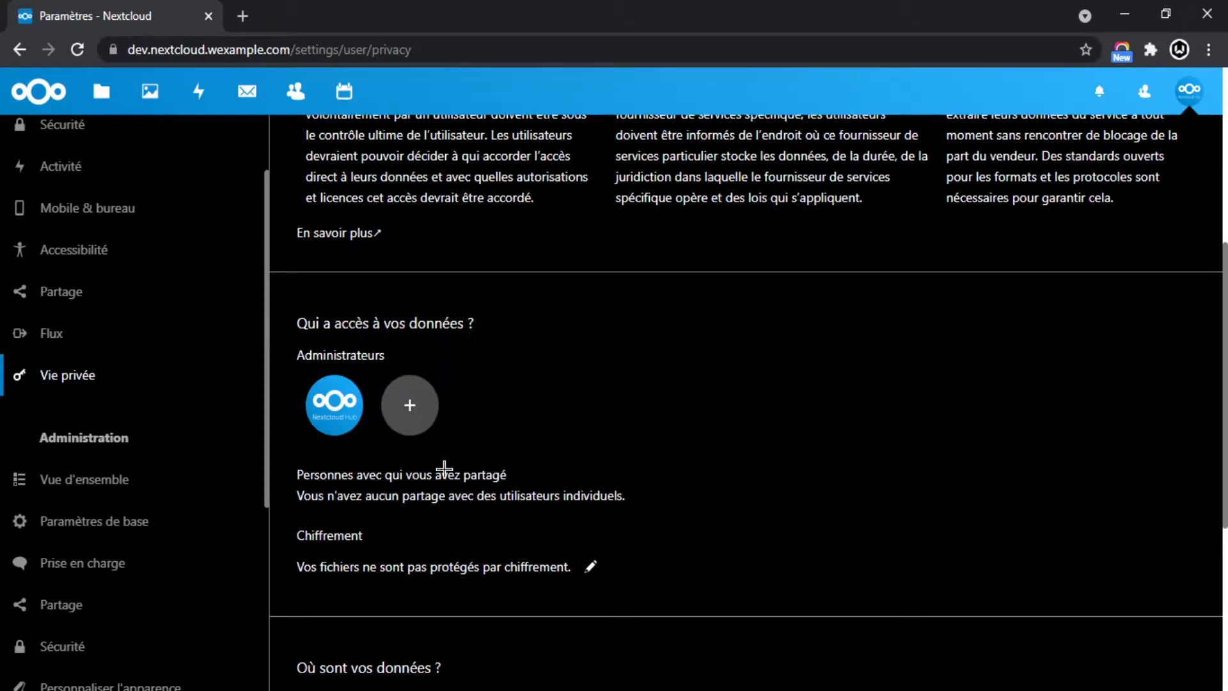
pyautogui.scroll(-2, 493, 461)
pyautogui.scroll(-2, 409, 397)
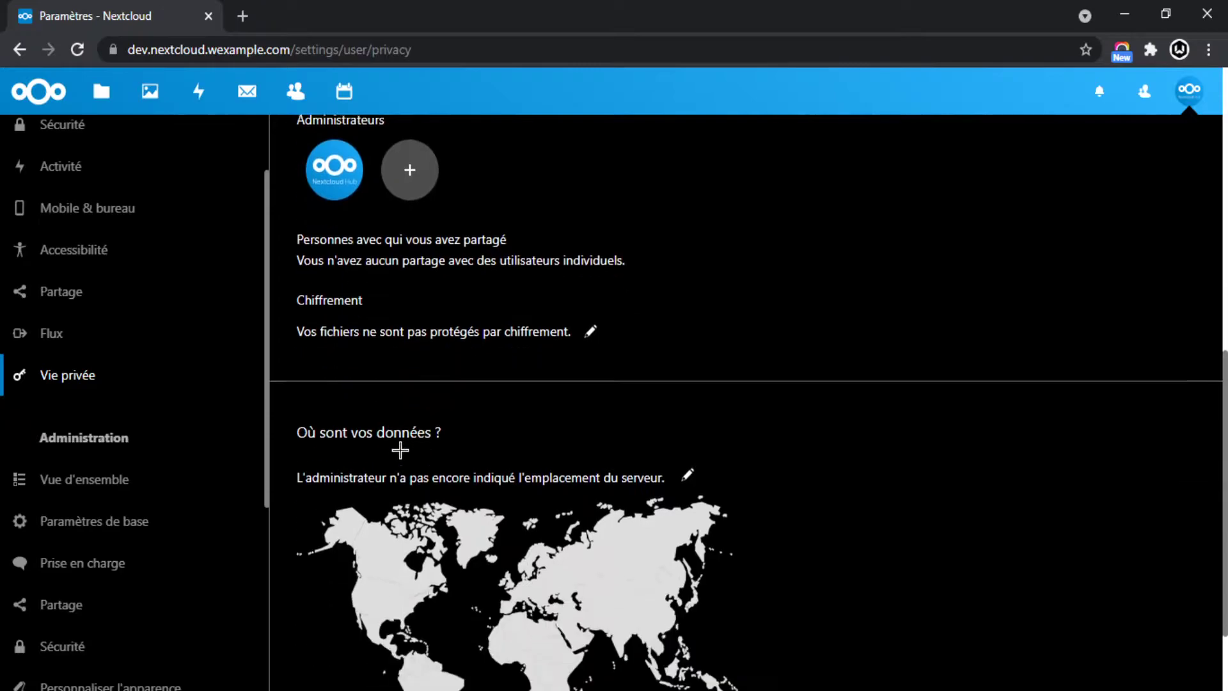
pyautogui.scroll(4, 358, 403)
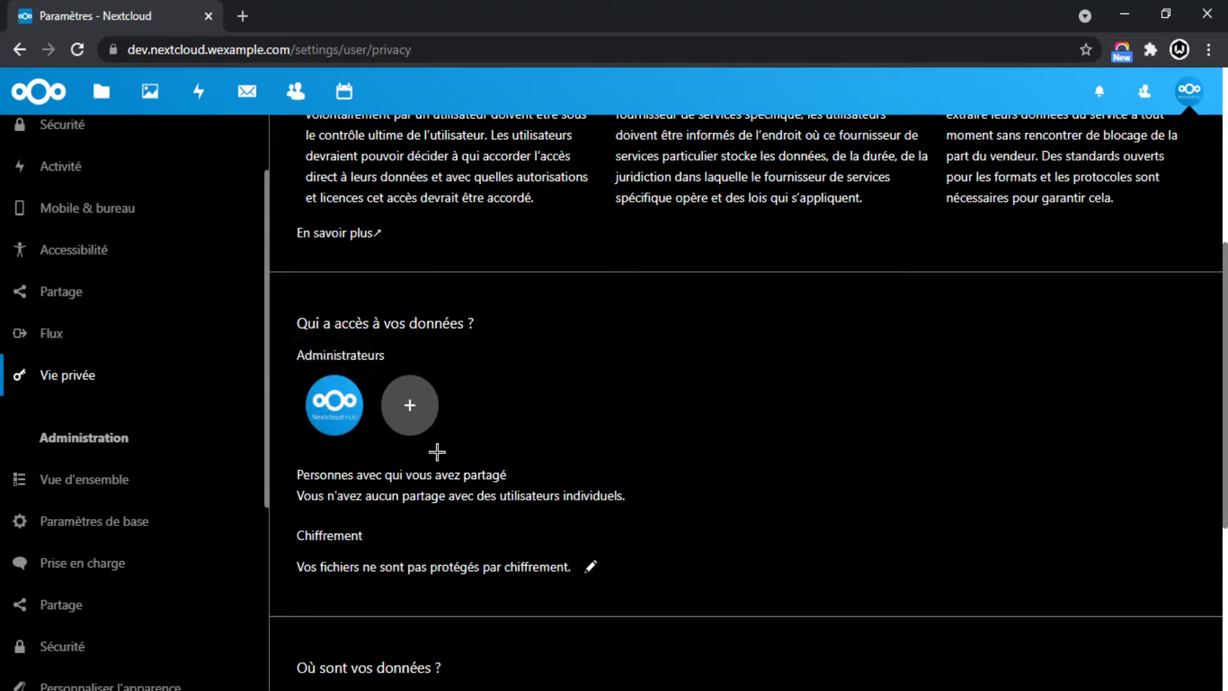
pyautogui.scroll(-5, 525, 451)
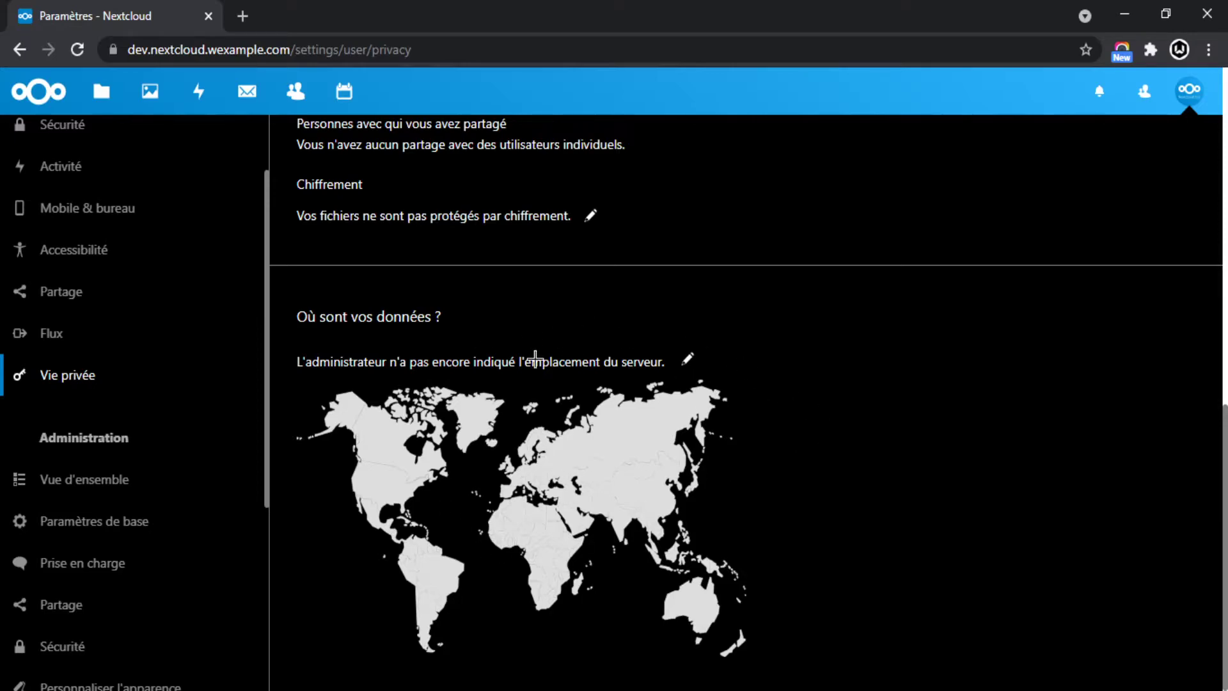
pyautogui.scroll(1, 627, 447)
pyautogui.click(687, 359)
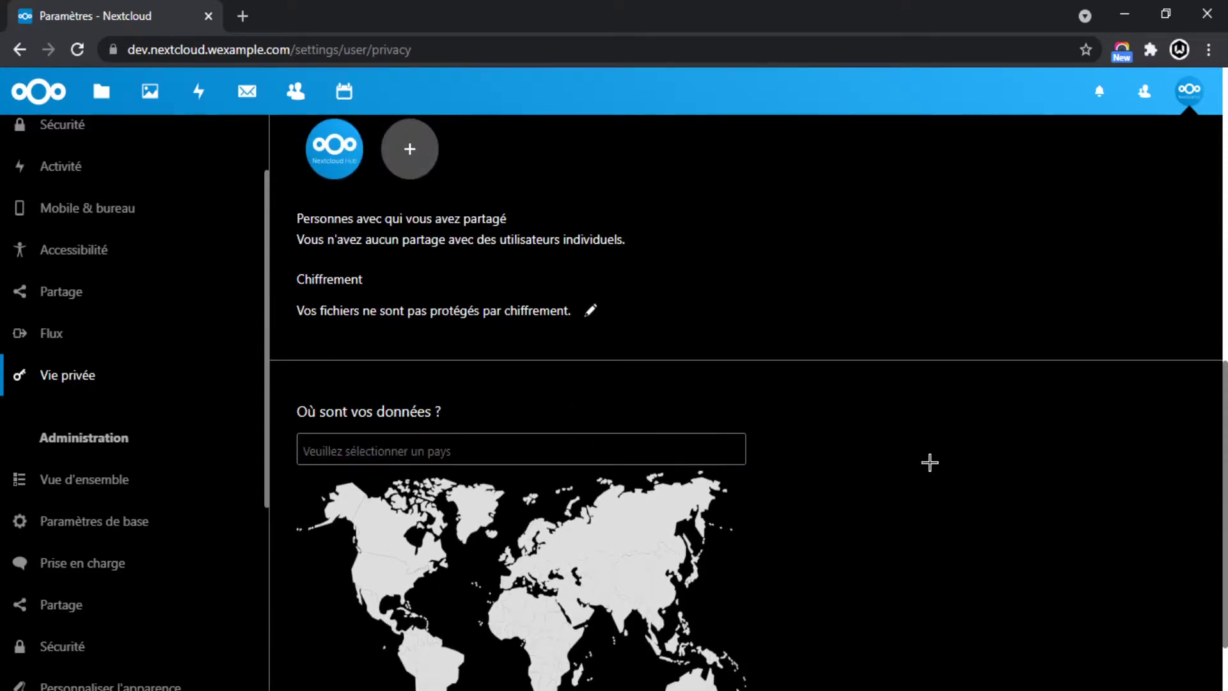
pyautogui.scroll(-1, 767, 422)
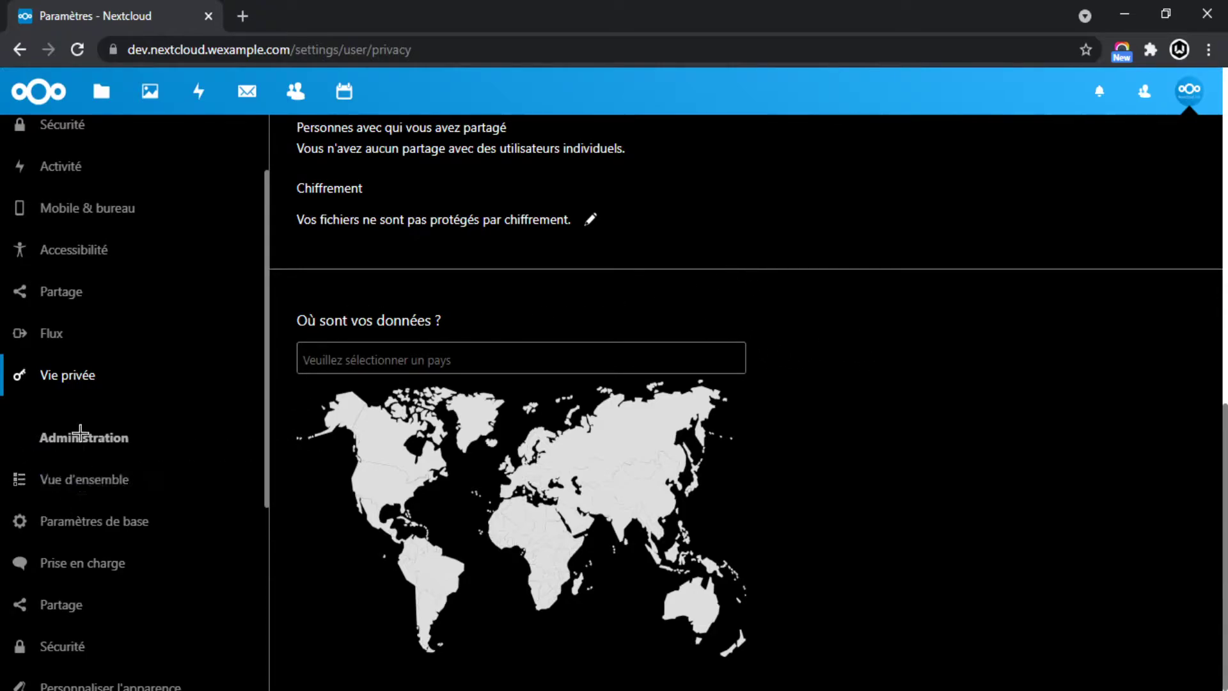
pyautogui.click(86, 484)
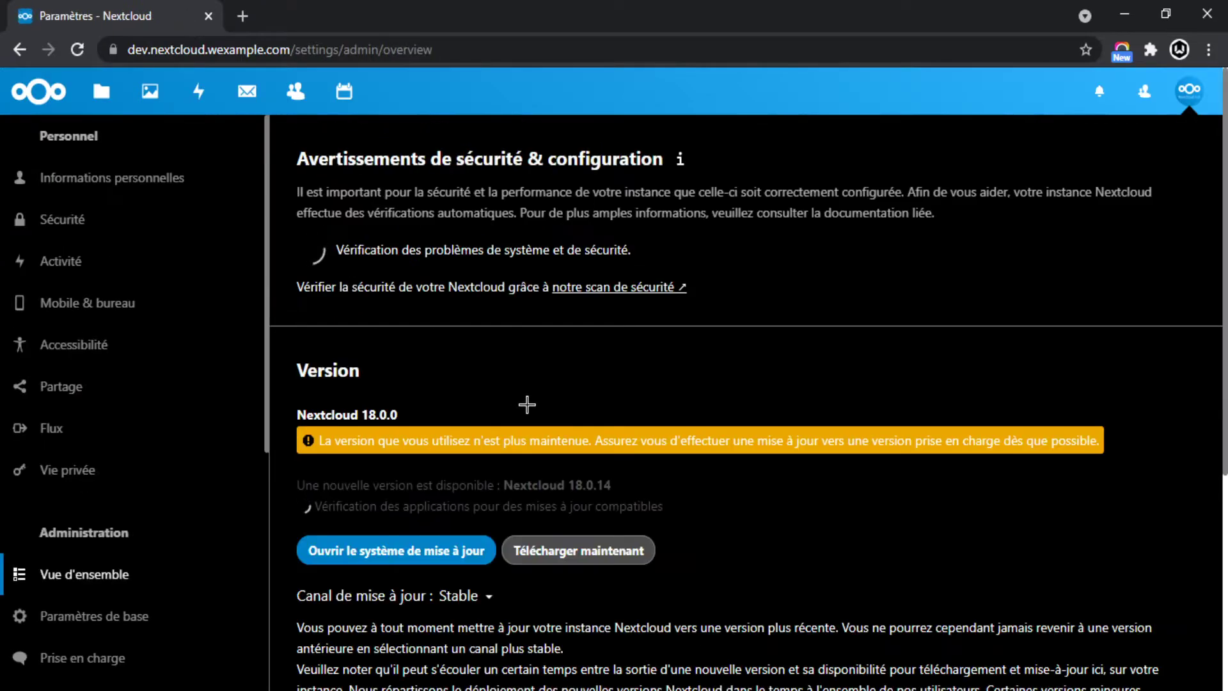
pyautogui.scroll(-1, 553, 419)
pyautogui.scroll(-5, 214, 452)
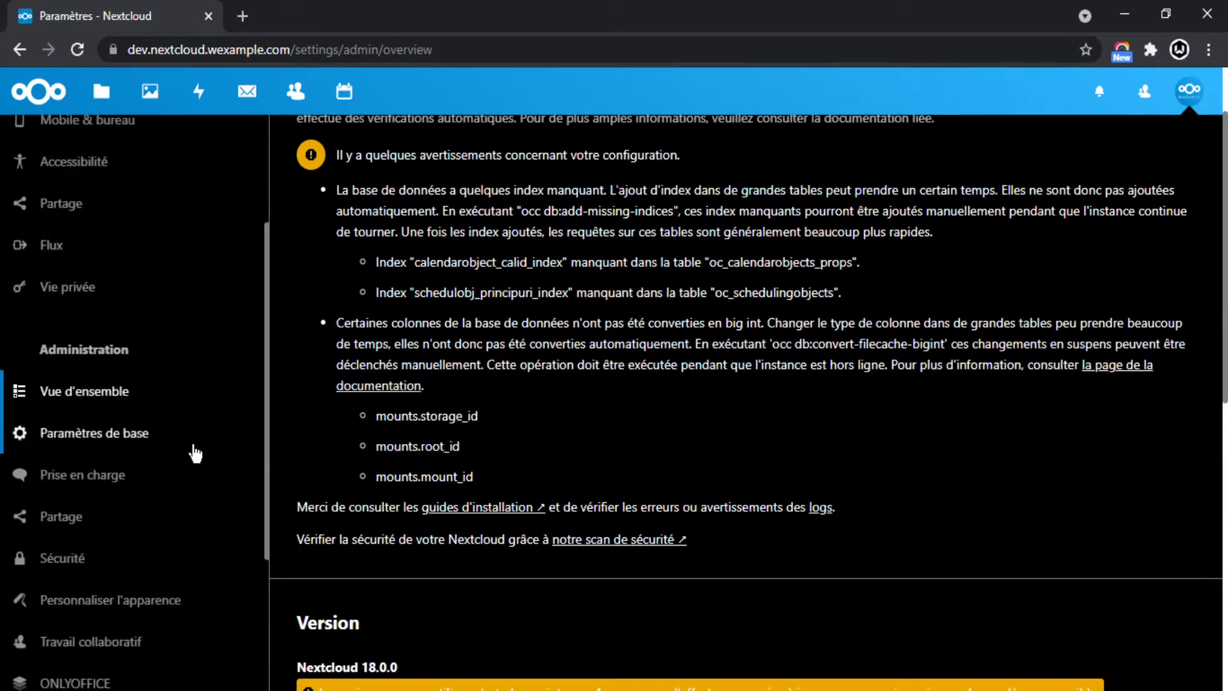
pyautogui.scroll(5, 186, 416)
pyautogui.scroll(-7, 171, 439)
pyautogui.scroll(7, 185, 409)
pyautogui.scroll(-5, 60, 472)
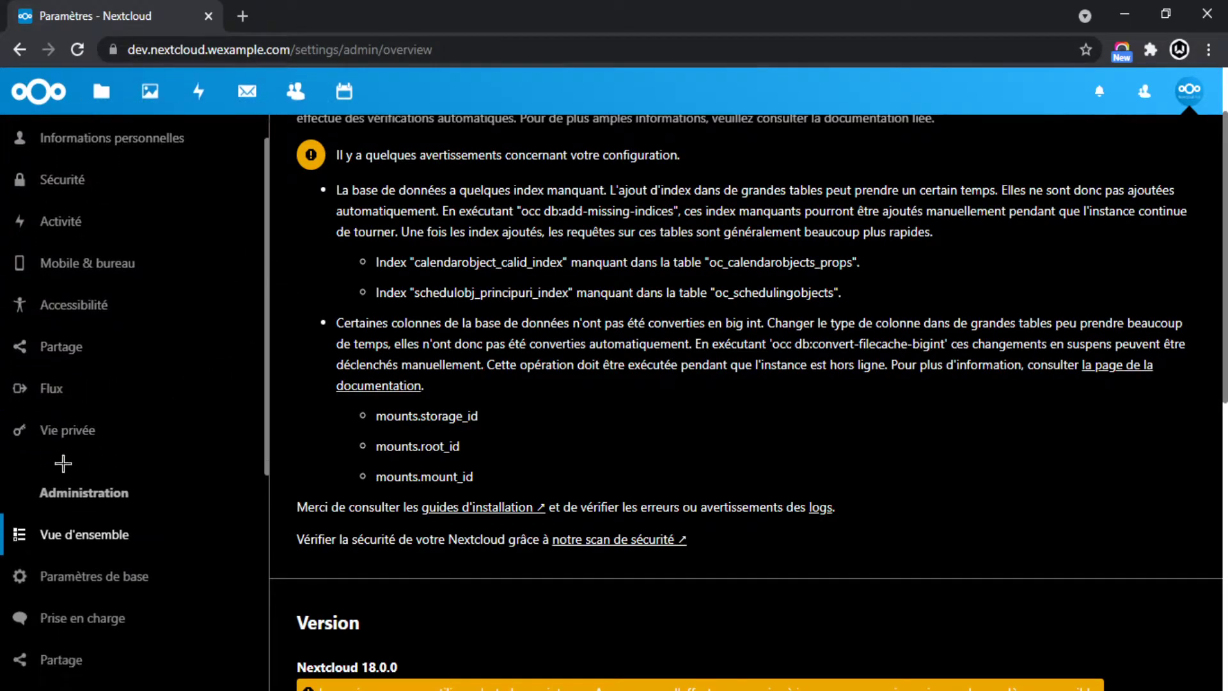
pyautogui.scroll(1, 754, 280)
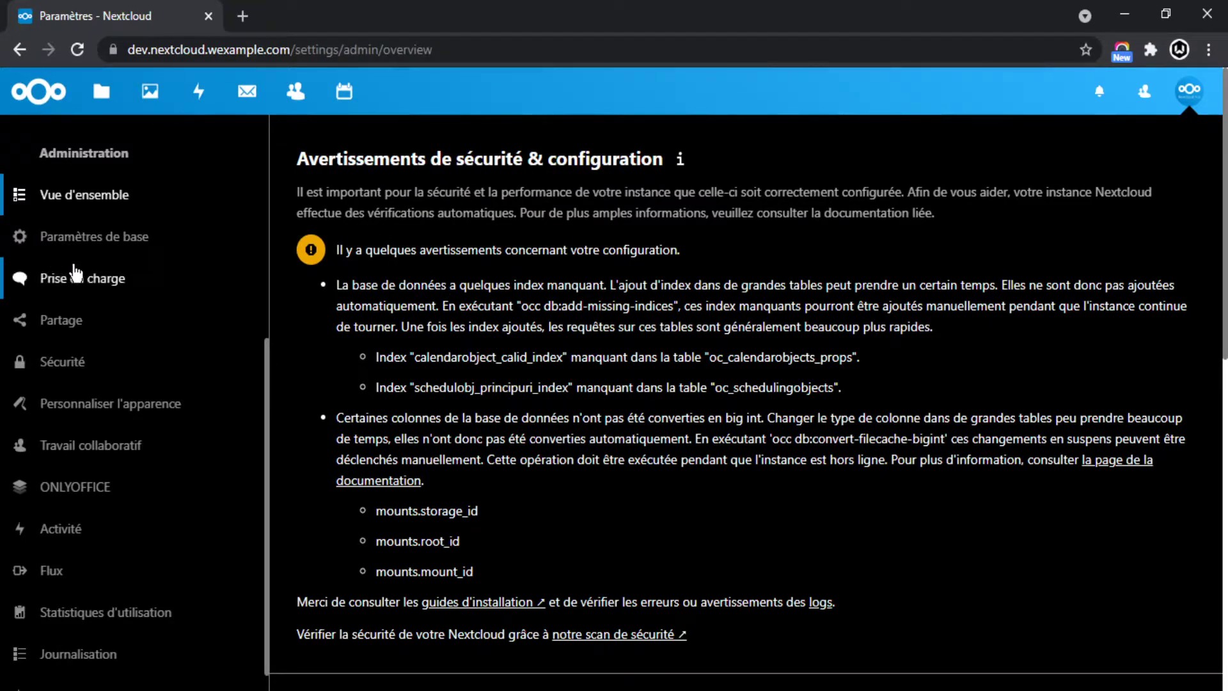
pyautogui.scroll(-1, 509, 282)
pyautogui.scroll(1, 509, 282)
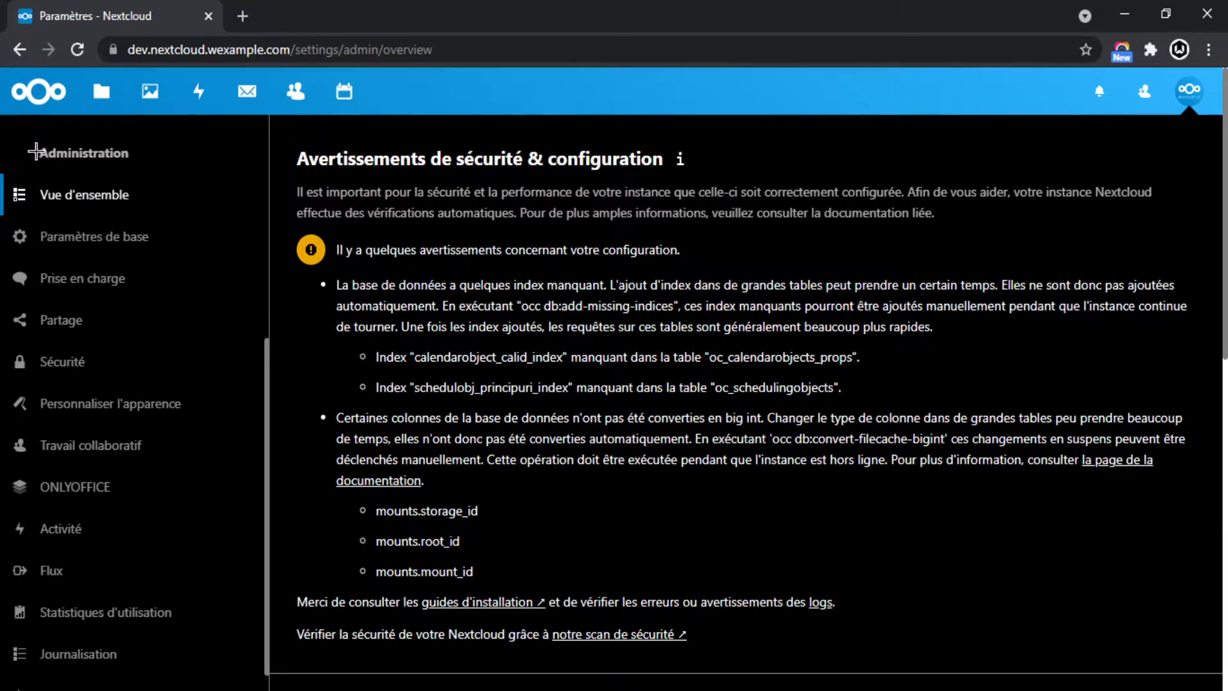
pyautogui.scroll(-5, 388, 178)
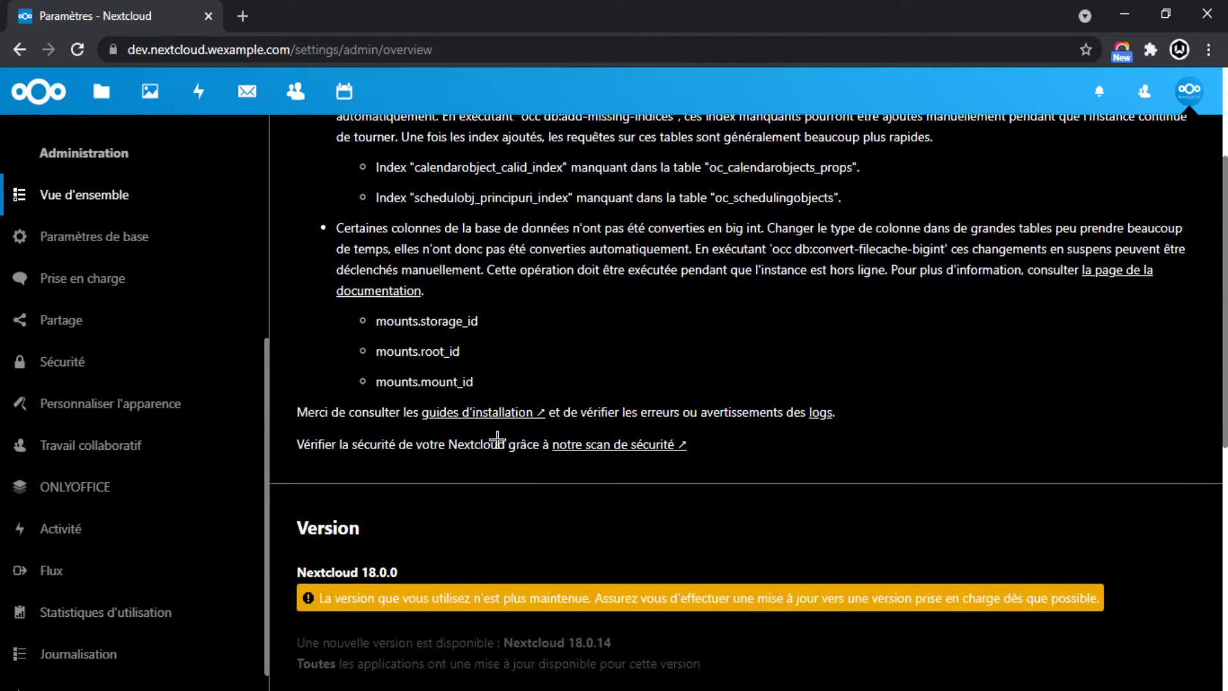
pyautogui.moveTo(336, 408); pyautogui.dragTo(723, 403)
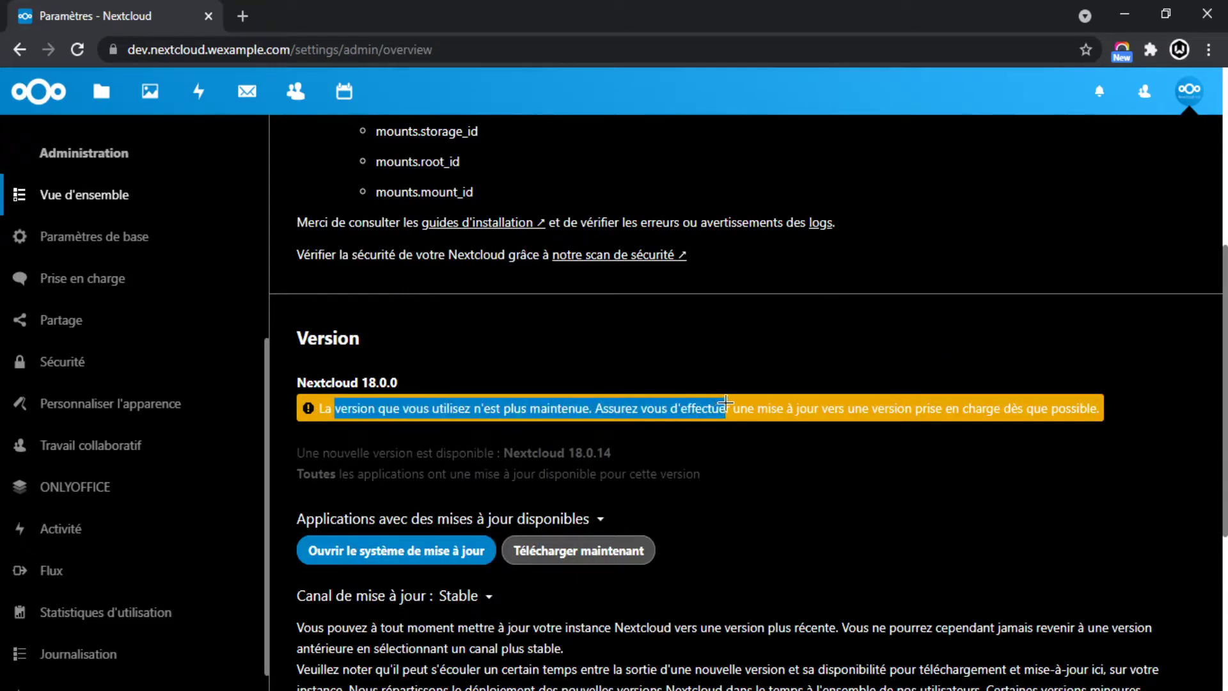
pyautogui.click(898, 391)
pyautogui.doubleClick(568, 454)
pyautogui.moveTo(395, 373); pyautogui.dragTo(333, 380)
pyautogui.click(636, 439)
pyautogui.scroll(-3, 636, 439)
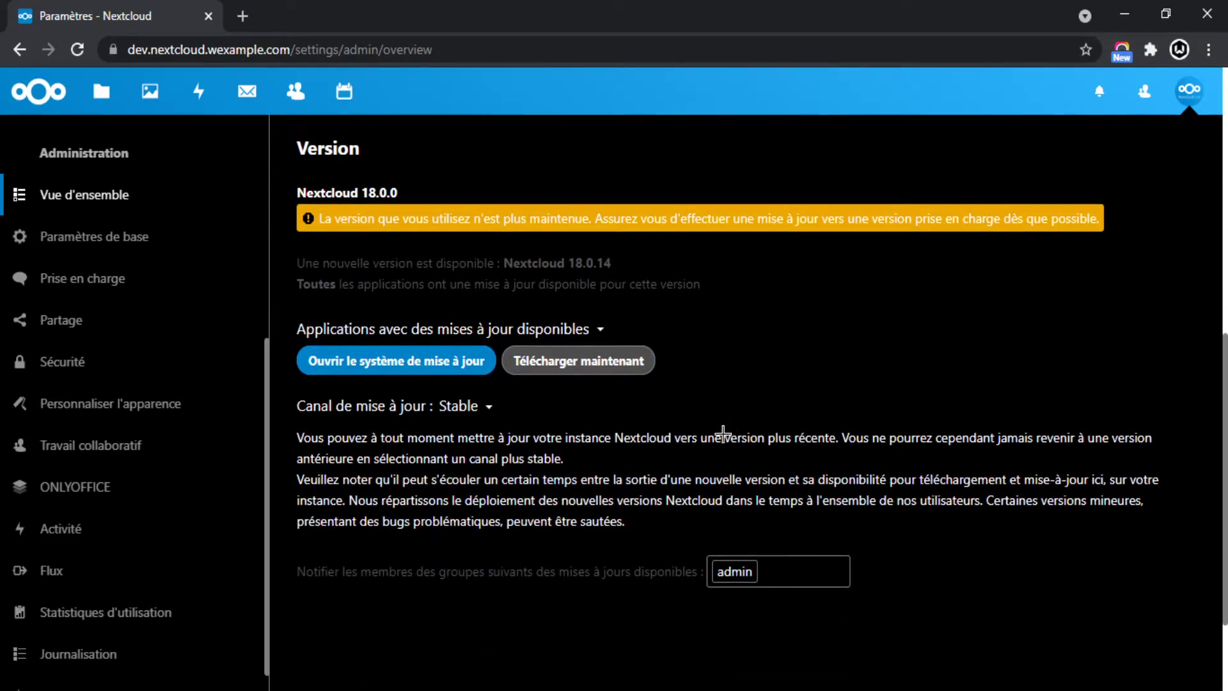
pyautogui.scroll(-1, 723, 430)
pyautogui.scroll(3, 692, 434)
pyautogui.click(567, 457)
pyautogui.click(192, 665)
pyautogui.click(219, 625)
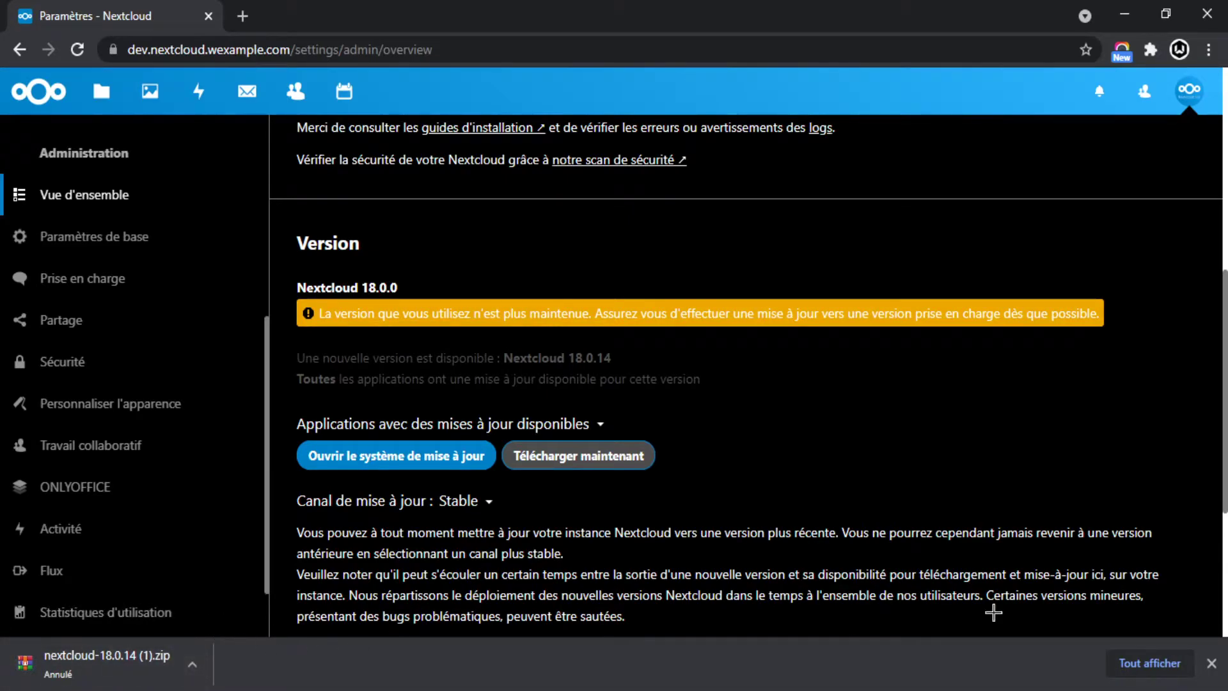
pyautogui.click(1213, 662)
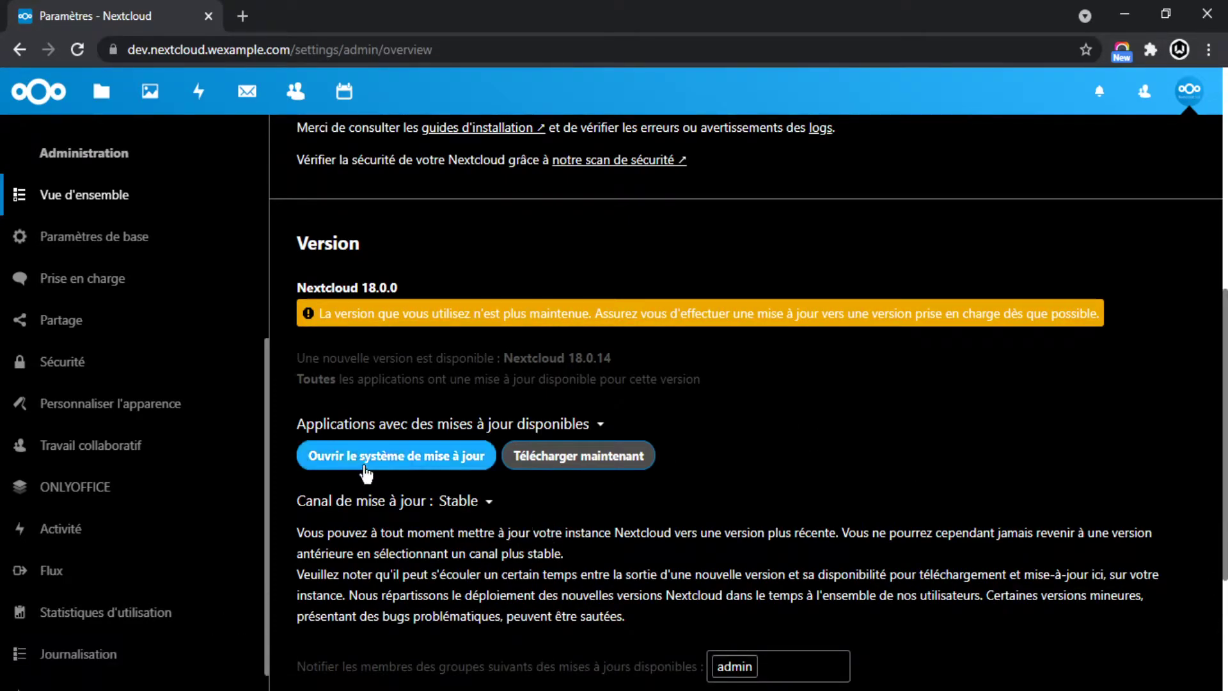
pyautogui.scroll(-2, 365, 469)
# Open Paramètres de base and review the background jobs section.
pyautogui.click(96, 249)
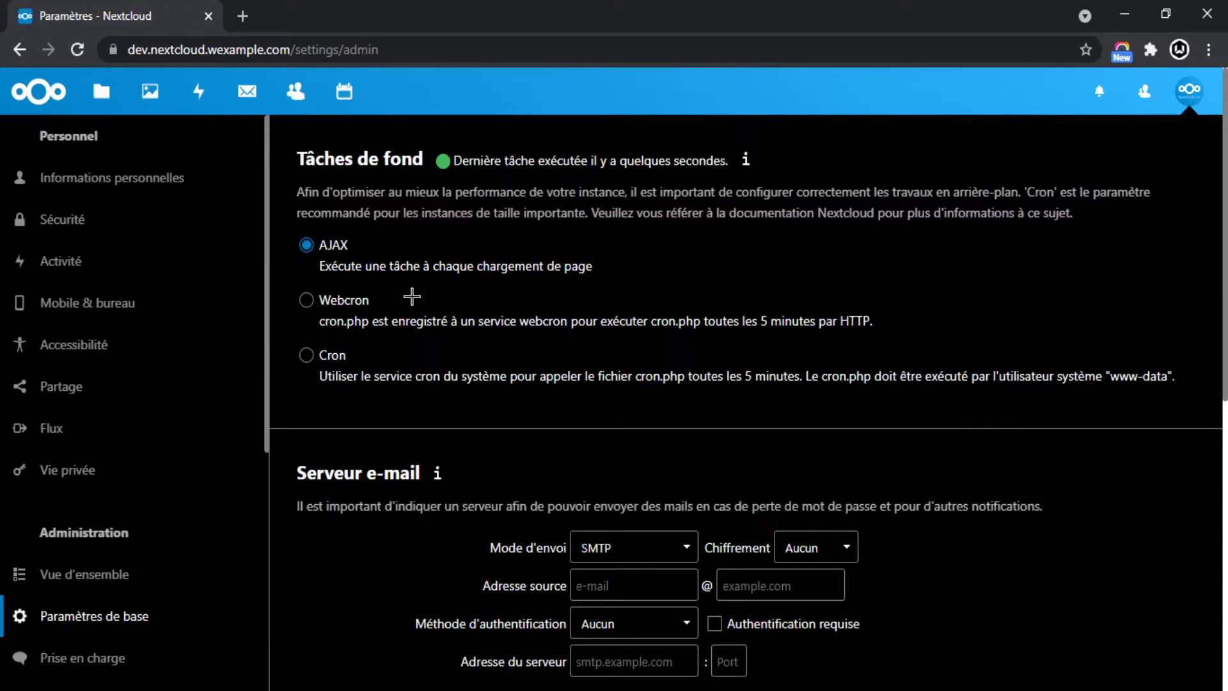
pyautogui.scroll(-2, 143, 425)
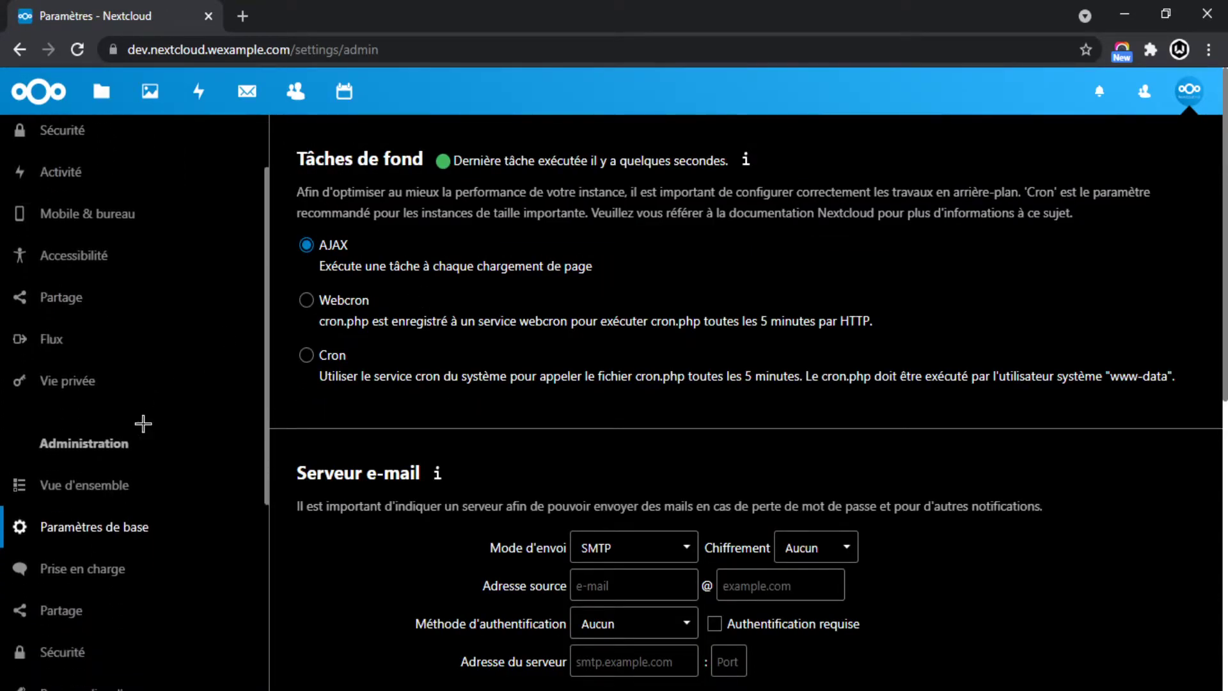
pyautogui.moveTo(288, 188); pyautogui.dragTo(571, 212)
pyautogui.click(658, 209)
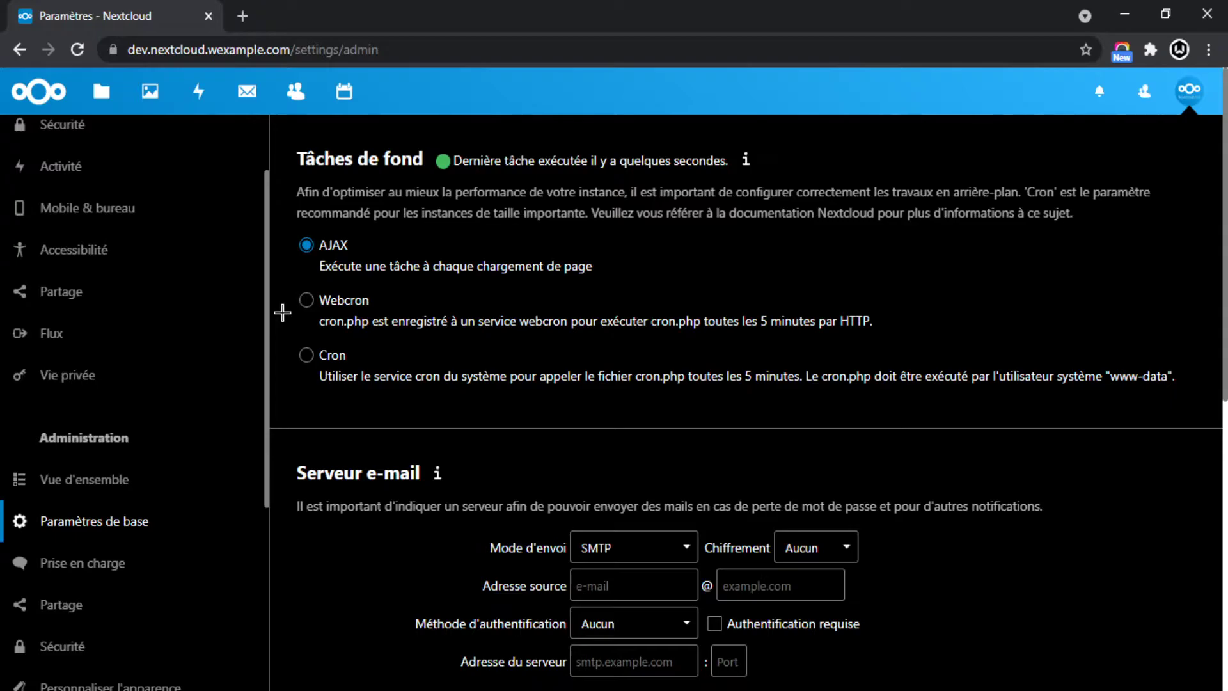
pyautogui.scroll(-2, 286, 351)
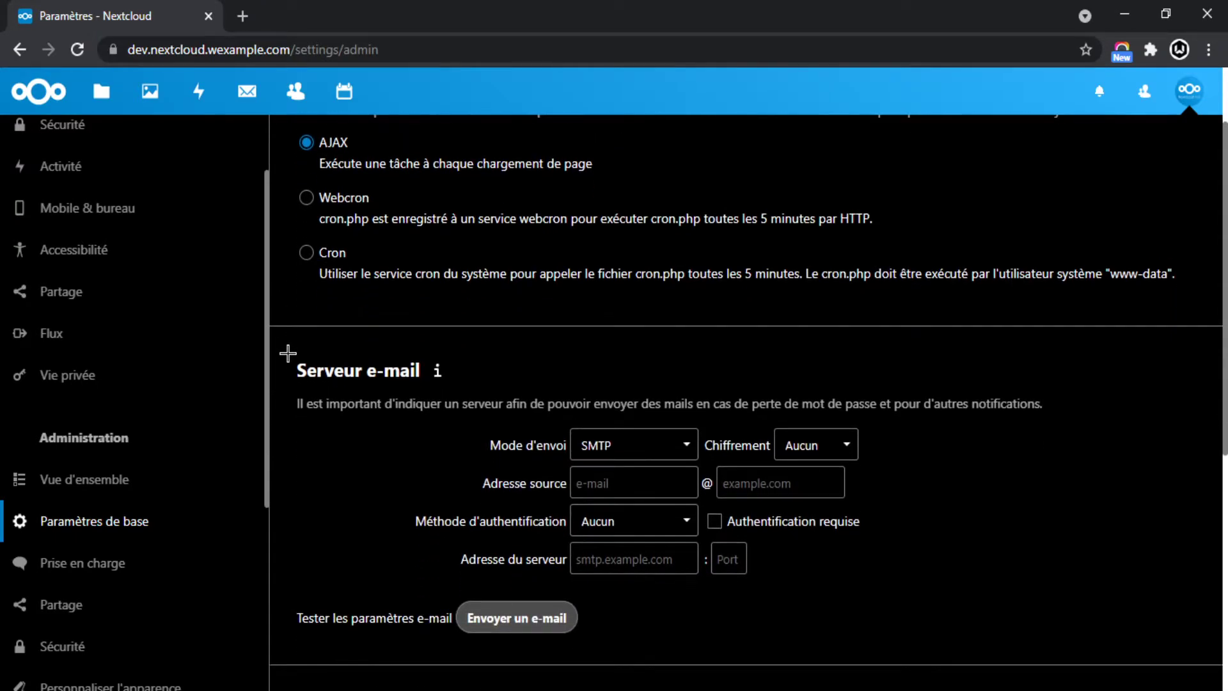
pyautogui.scroll(1, 288, 353)
pyautogui.scroll(-2, 299, 317)
pyautogui.scroll(3, 295, 294)
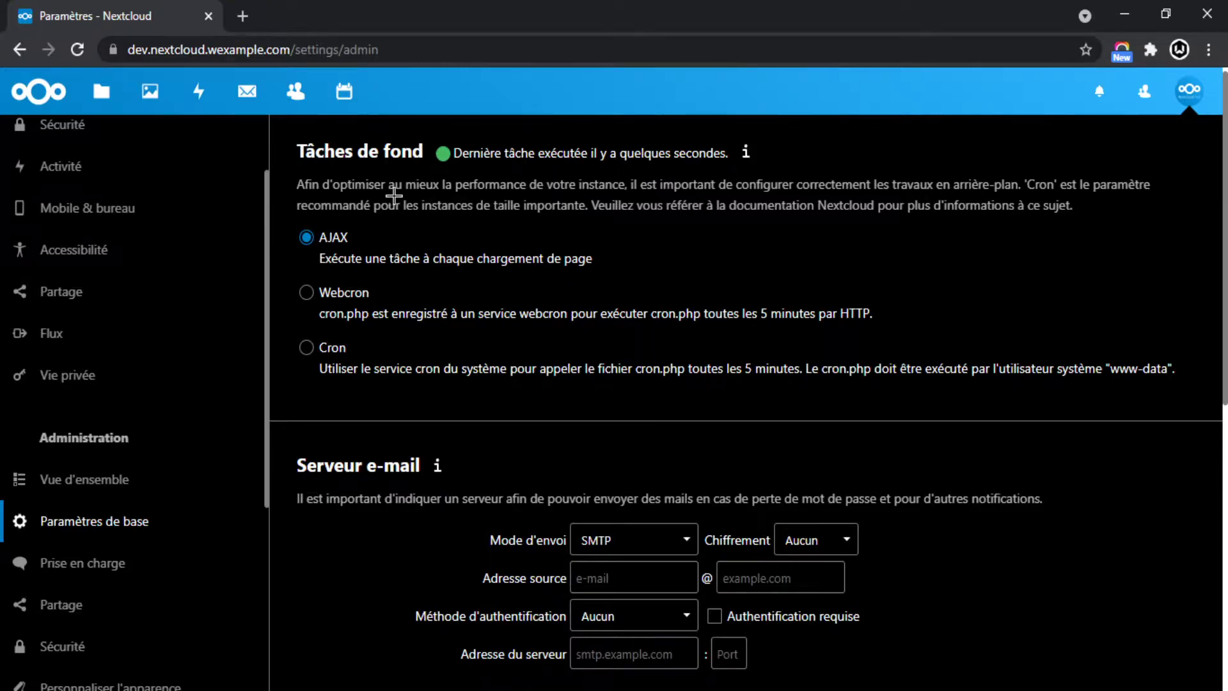
pyautogui.moveTo(448, 184); pyautogui.dragTo(557, 185)
pyautogui.click(643, 205)
pyautogui.scroll(-3, 403, 336)
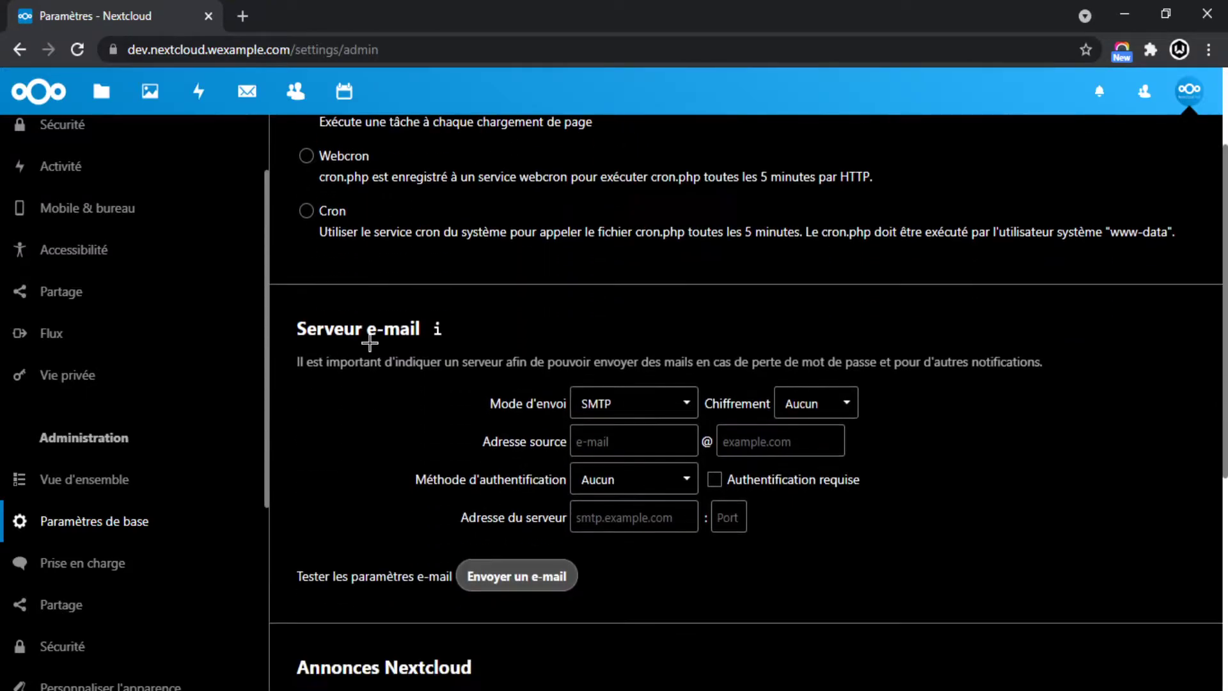
pyautogui.scroll(1, 346, 181)
pyautogui.scroll(-3, 405, 316)
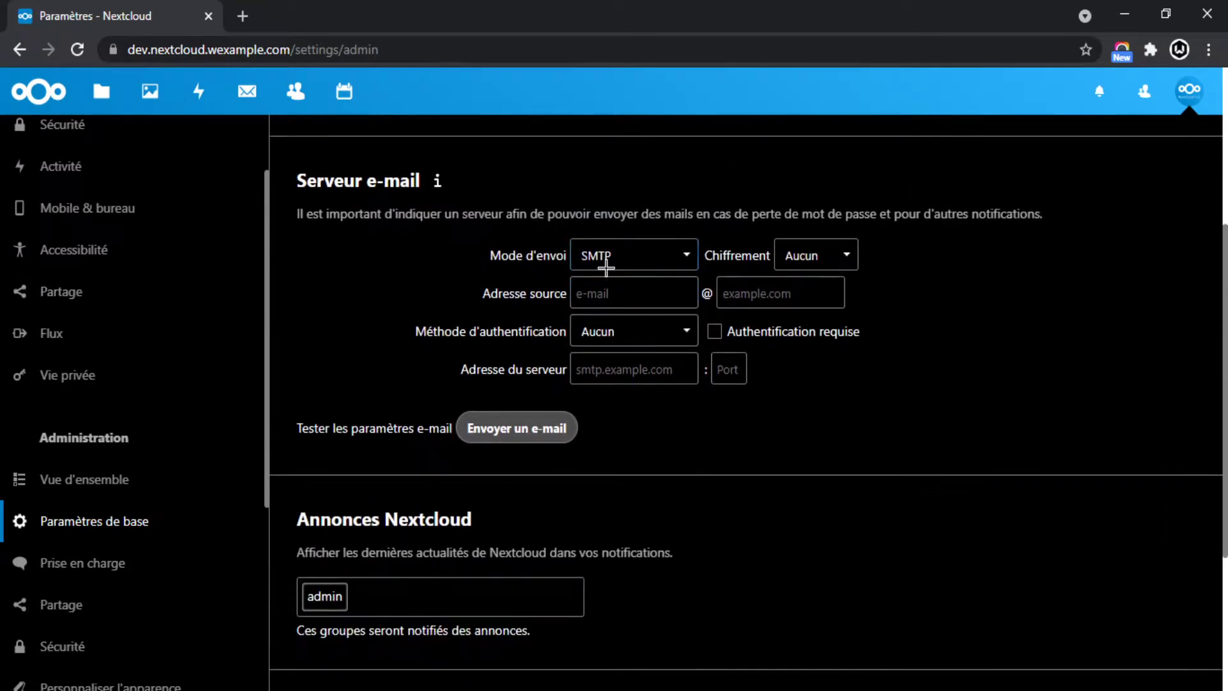
# Review the Serveur e-mail section, including the send mode and sender address field.
pyautogui.click(366, 234)
pyautogui.moveTo(302, 170); pyautogui.dragTo(419, 174)
pyautogui.click(387, 232)
pyautogui.moveTo(544, 213); pyautogui.dragTo(817, 205)
pyautogui.moveTo(947, 214); pyautogui.dragTo(607, 219)
pyautogui.click(463, 218)
pyautogui.scroll(-1, 396, 277)
pyautogui.scroll(3, 397, 277)
pyautogui.click(537, 384)
pyautogui.scroll(-6, 431, 397)
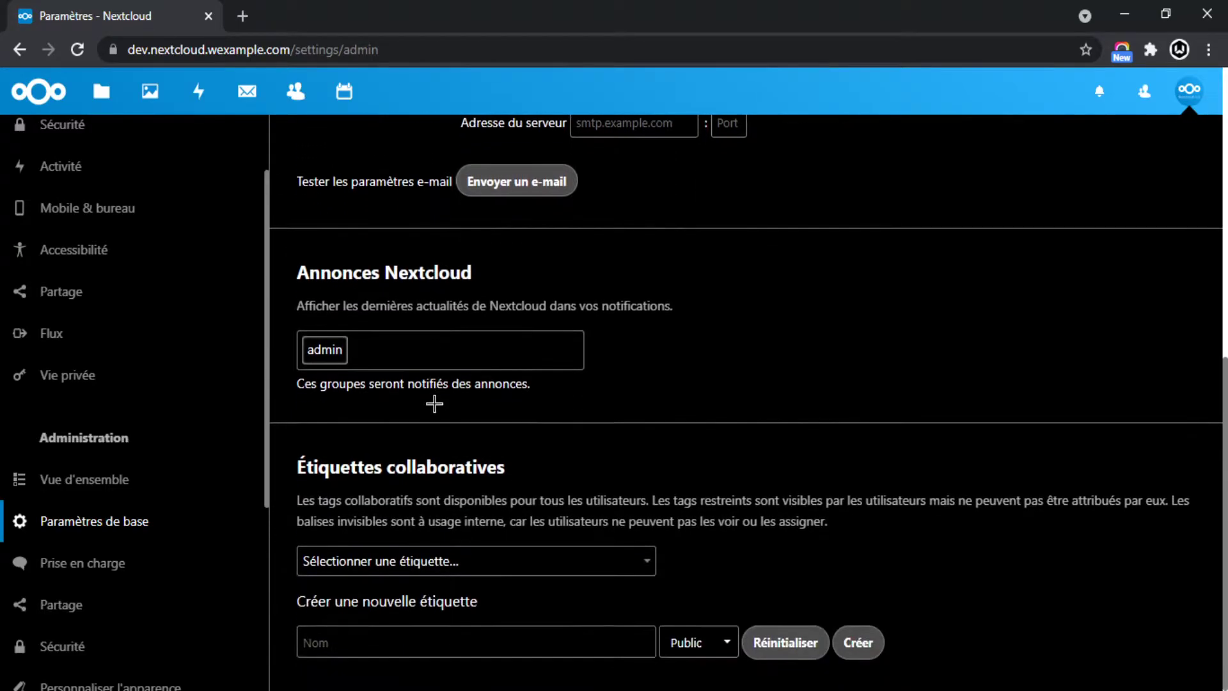
# Look over the Annonces Nextcloud and Étiquettes collaboratives sections, then go to Prise en charge.
pyautogui.moveTo(295, 283); pyautogui.dragTo(565, 271)
pyautogui.click(597, 310)
pyautogui.moveTo(295, 462); pyautogui.dragTo(571, 458)
pyautogui.click(572, 492)
pyautogui.moveTo(305, 495); pyautogui.dragTo(426, 501)
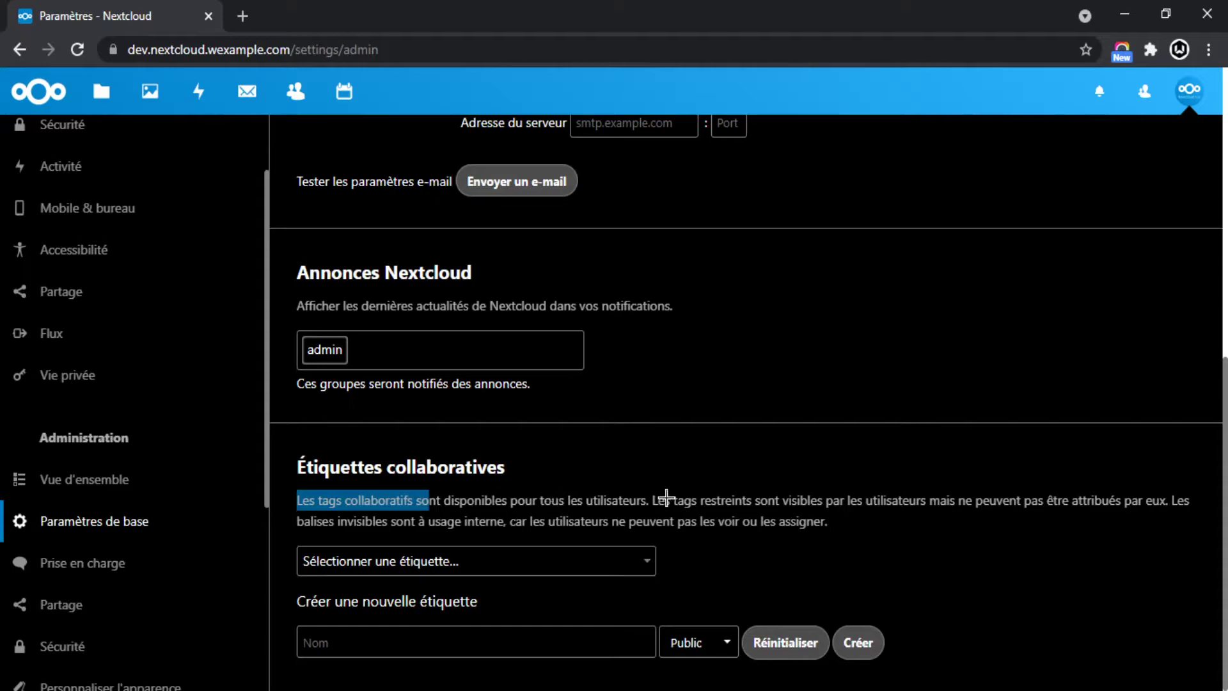
pyautogui.moveTo(667, 496); pyautogui.dragTo(414, 499)
pyautogui.click(398, 502)
pyautogui.moveTo(655, 499); pyautogui.dragTo(864, 499)
pyautogui.click(455, 500)
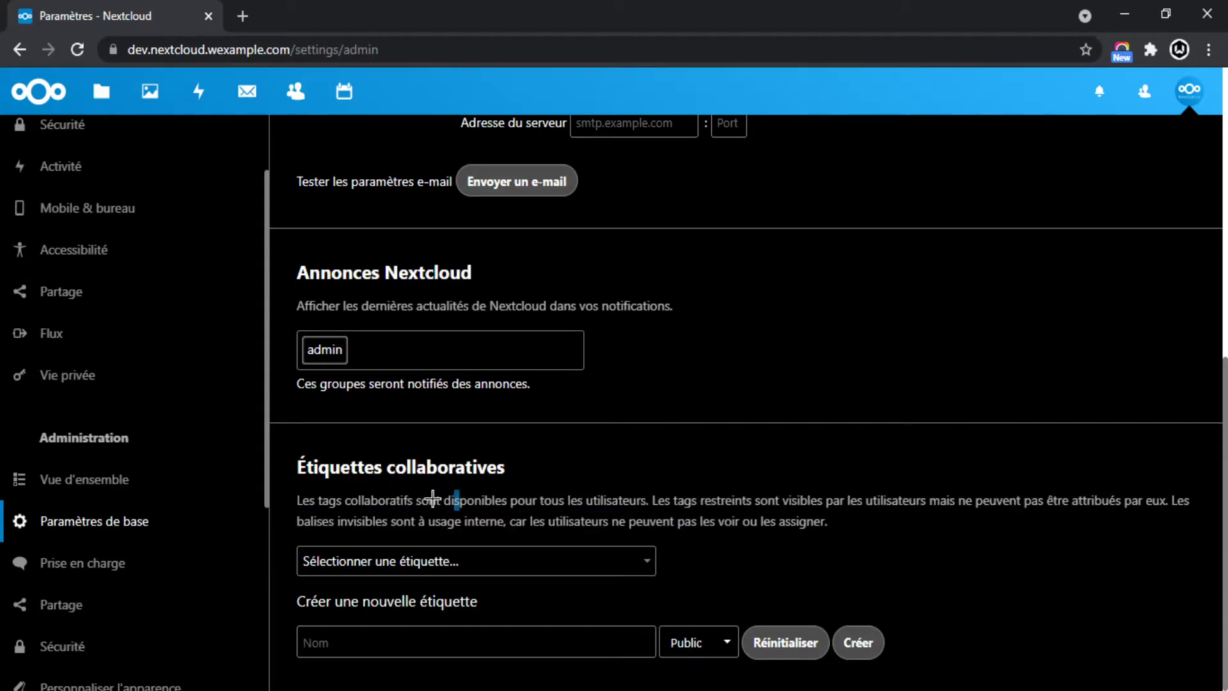
pyautogui.scroll(-3, 121, 540)
pyautogui.click(83, 376)
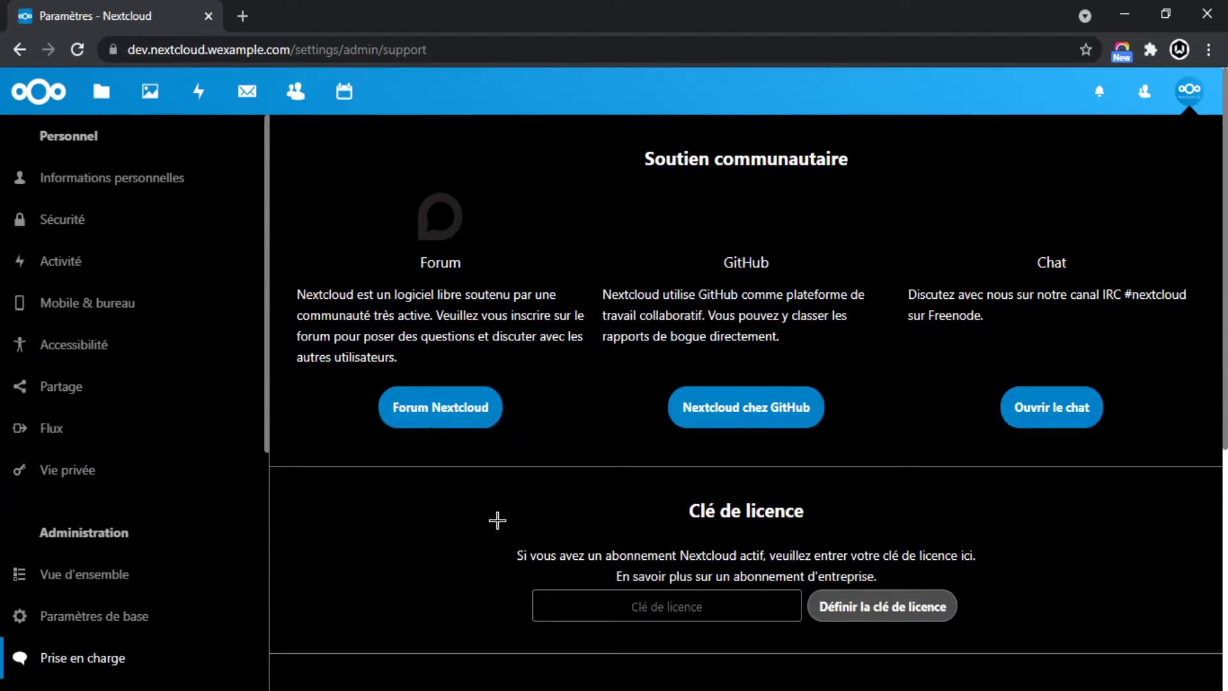
# Open the Nextcloud Forum and GitHub pages in background tabs.
pyautogui.scroll(-5, 963, 294)
pyautogui.scroll(5, 911, 304)
pyautogui.middleClick(409, 408)
pyautogui.middleClick(776, 408)
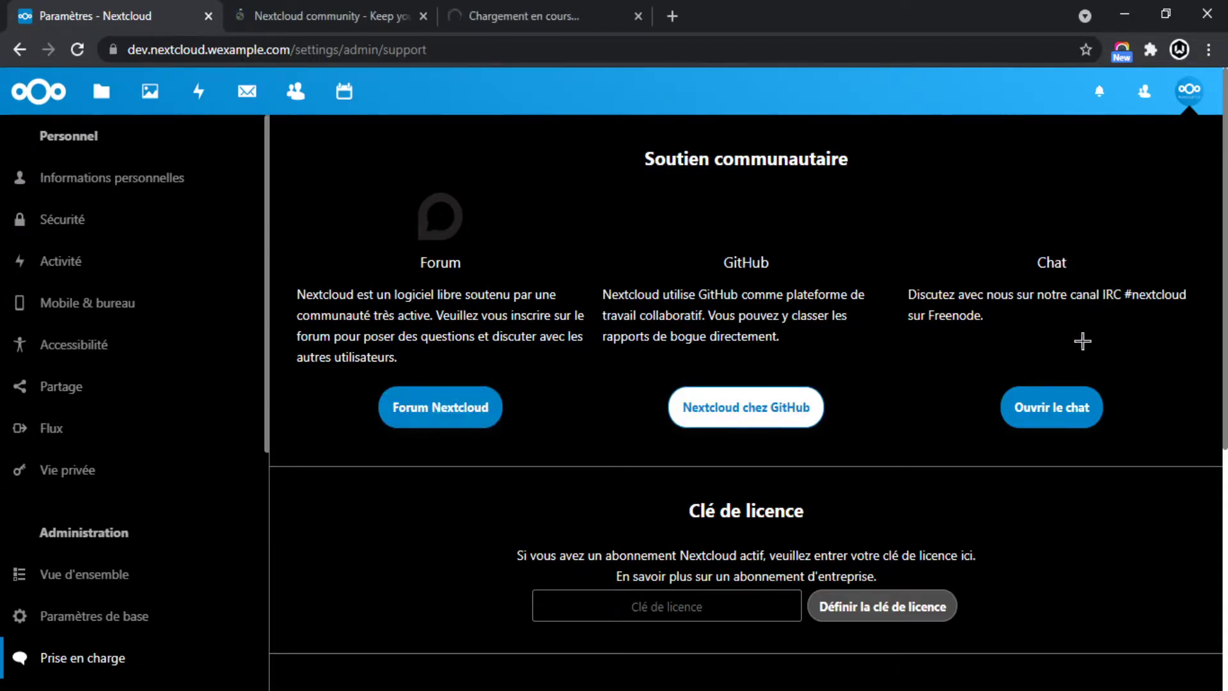
pyautogui.moveTo(1156, 298); pyautogui.dragTo(940, 348)
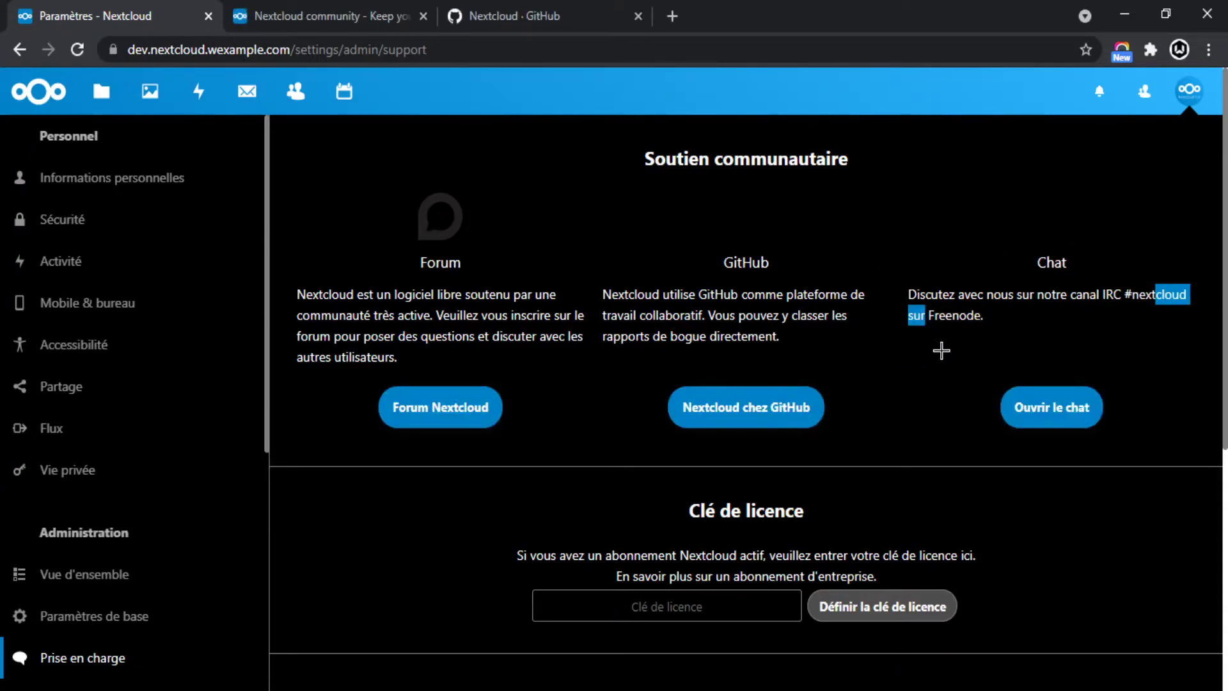
pyautogui.click(940, 348)
# Review the Clé de licence section and close the enterprise offering page.
pyautogui.scroll(-3, 992, 353)
pyautogui.moveTo(673, 322); pyautogui.dragTo(876, 330)
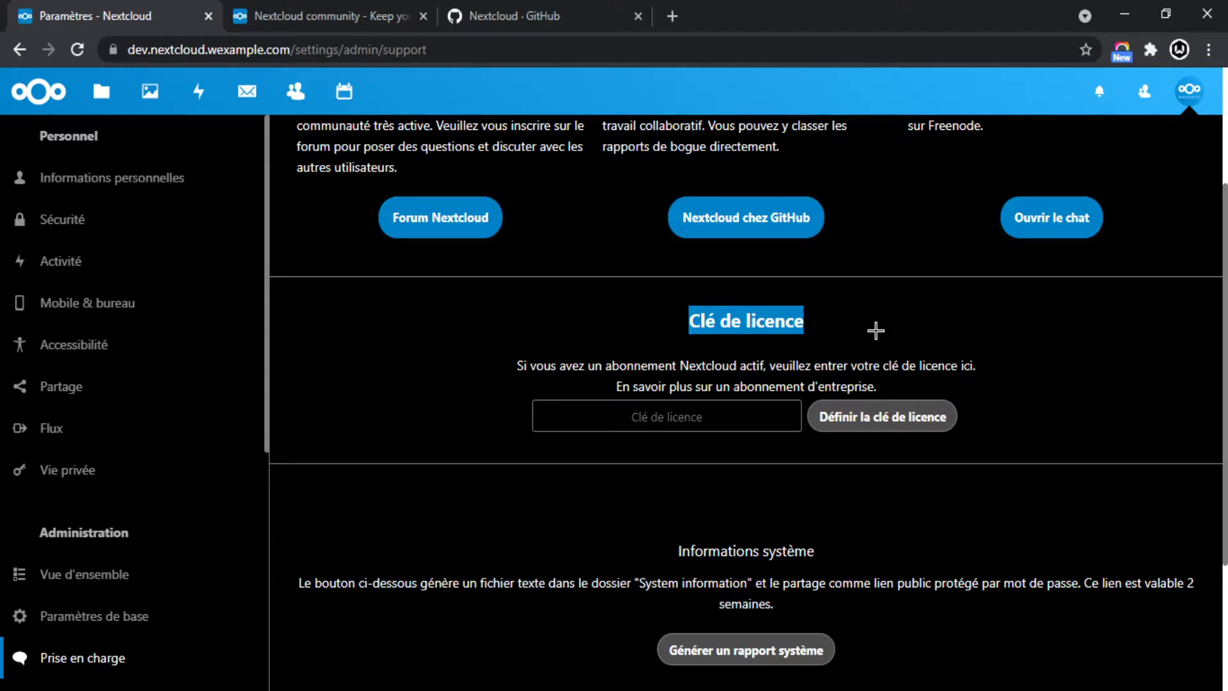
pyautogui.moveTo(926, 376); pyautogui.dragTo(625, 297)
pyautogui.click(629, 298)
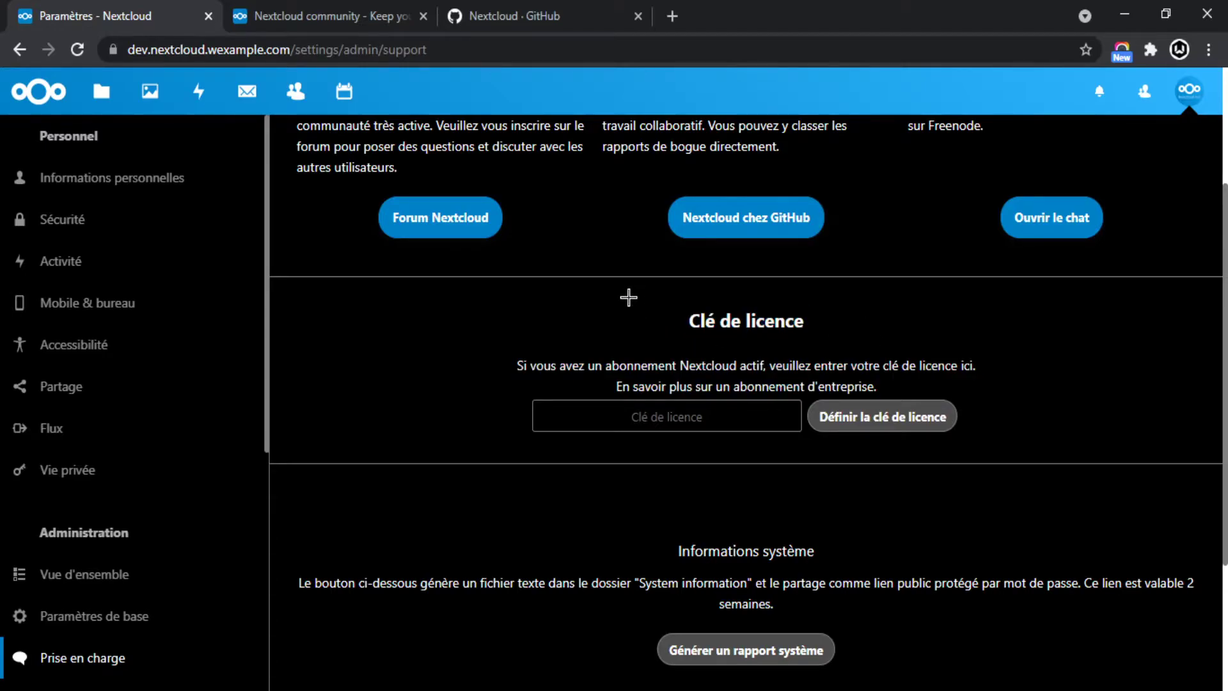
pyautogui.moveTo(889, 382); pyautogui.dragTo(736, 386)
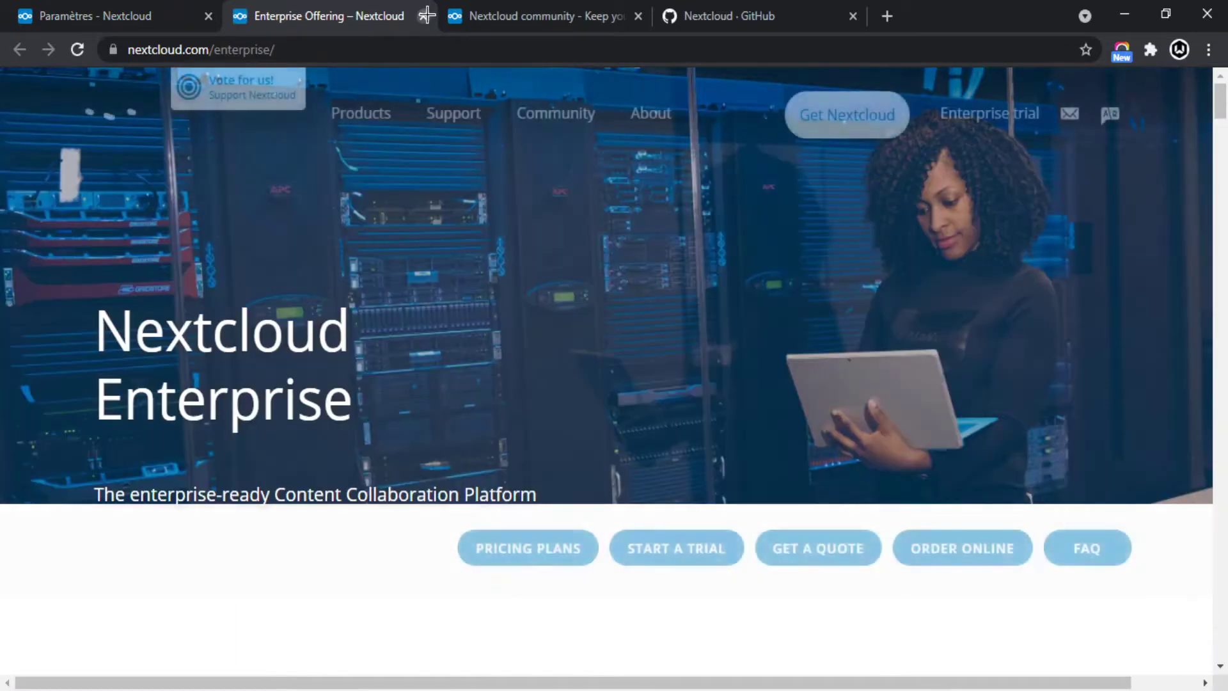
pyautogui.click(422, 15)
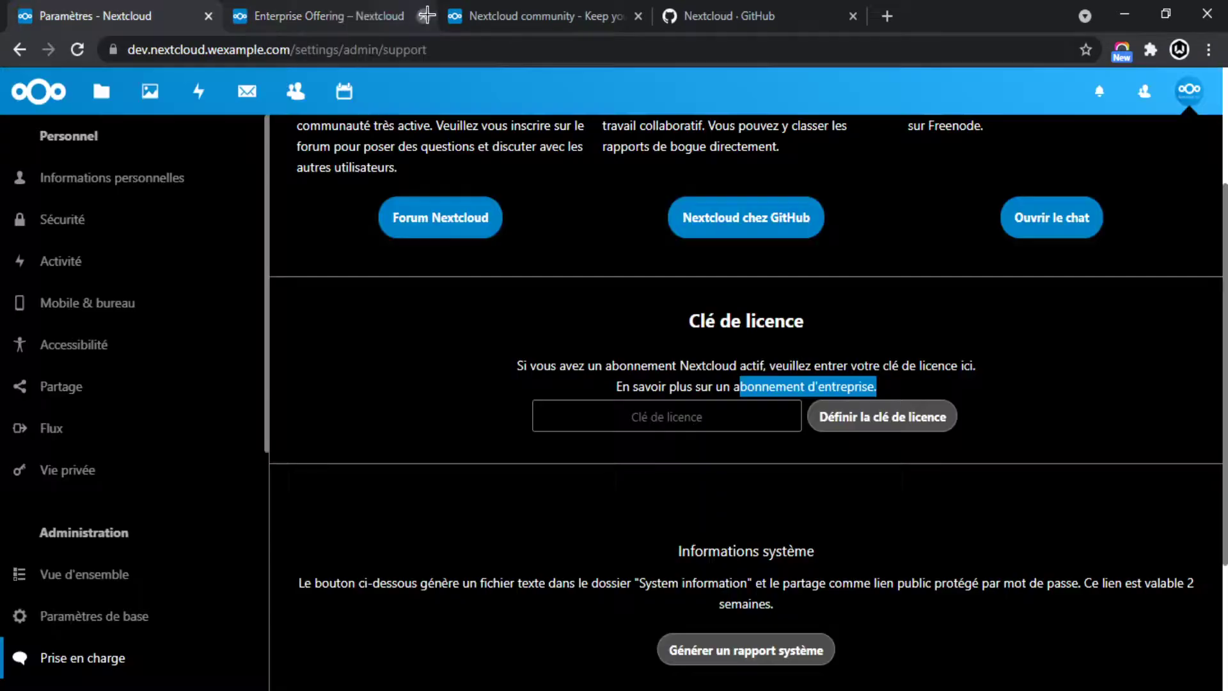
pyautogui.click(714, 377)
# Read the system information explanation, then open the admin Partage settings.
pyautogui.scroll(-3, 639, 386)
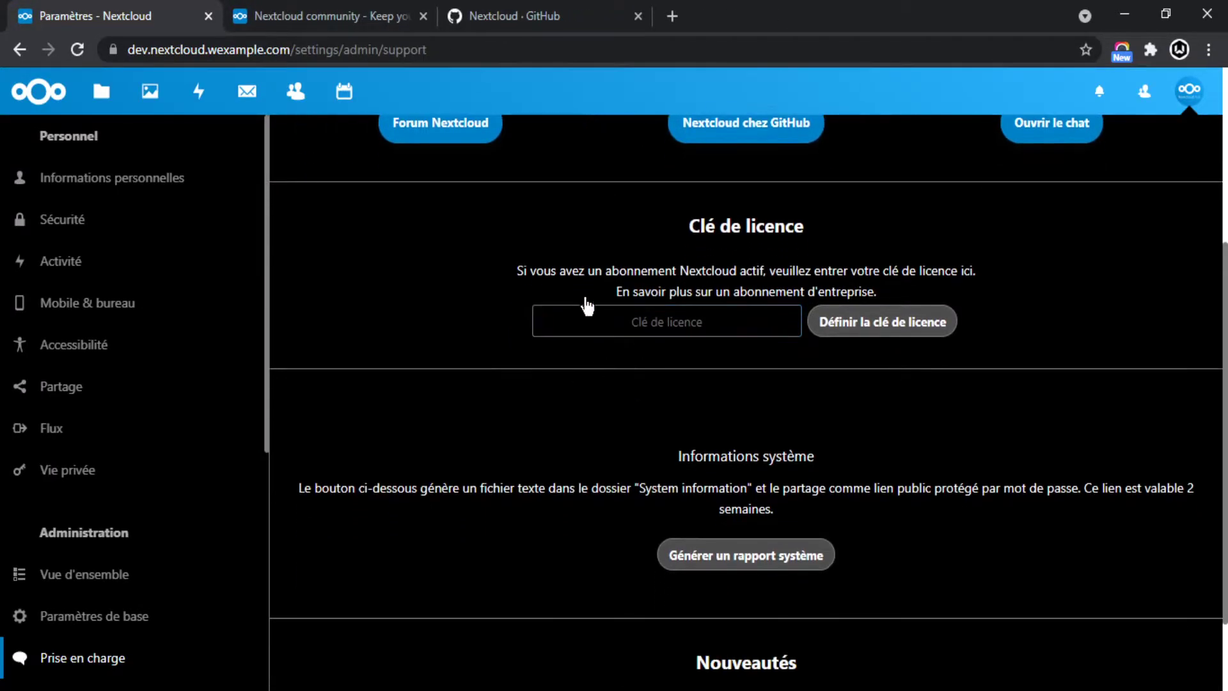
pyautogui.scroll(-2, 625, 337)
pyautogui.moveTo(816, 395); pyautogui.dragTo(540, 364)
pyautogui.click(558, 339)
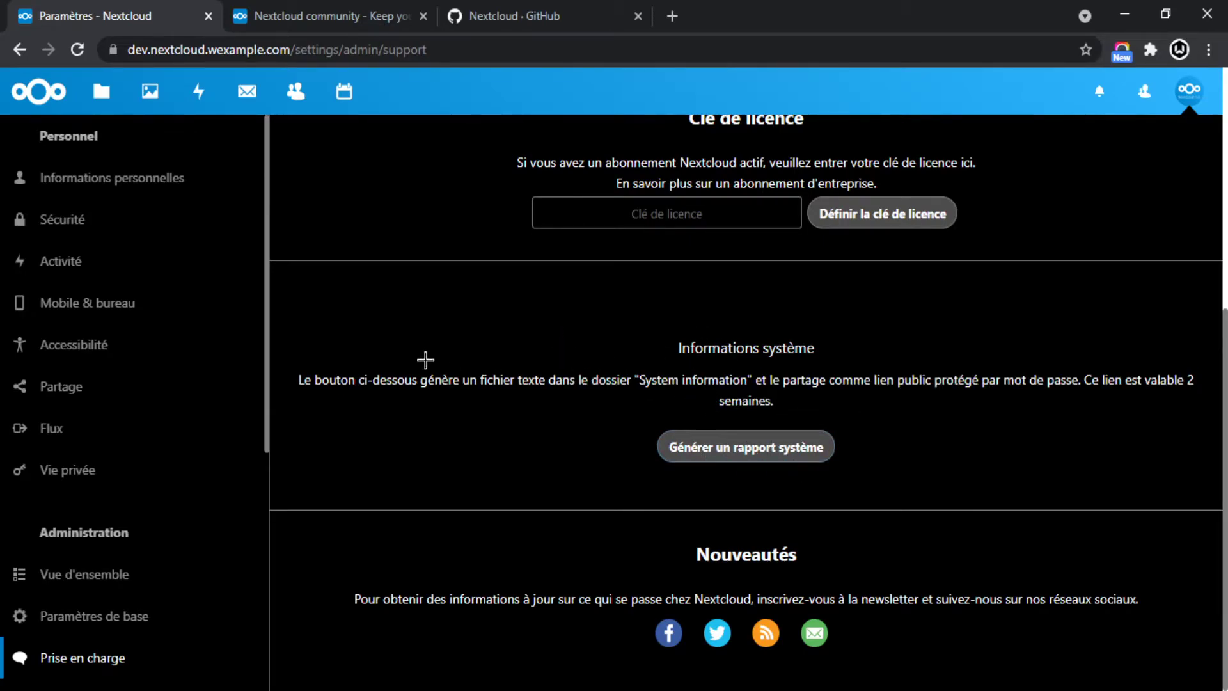
pyautogui.scroll(-5, 71, 425)
pyautogui.click(74, 415)
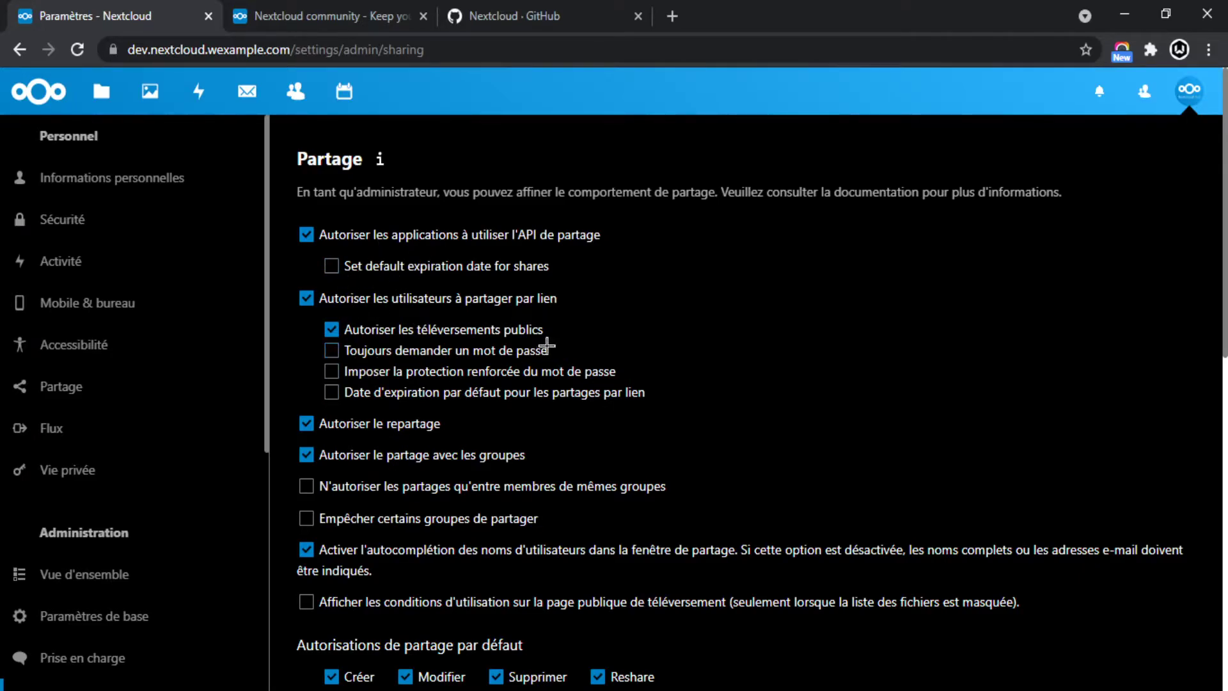
# Go to the personal Vie privée settings page.
pyautogui.scroll(-3, 378, 359)
pyautogui.scroll(3, 387, 352)
pyautogui.scroll(-9, 435, 349)
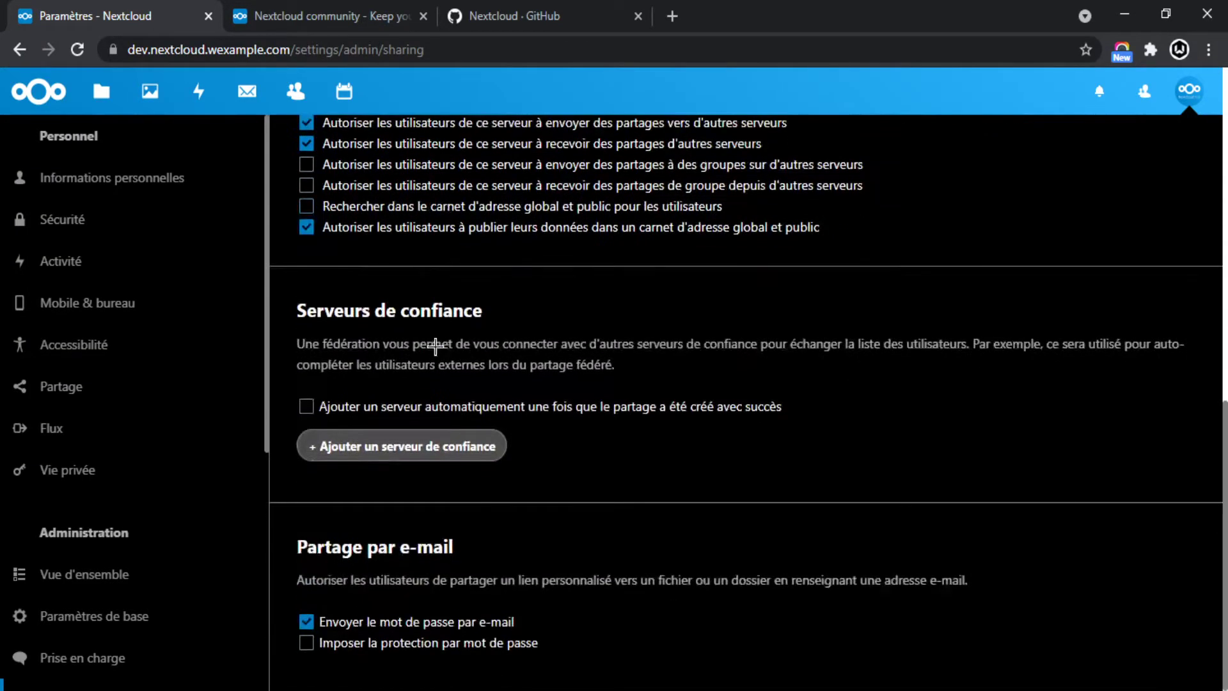
pyautogui.scroll(-2, 147, 444)
pyautogui.click(56, 377)
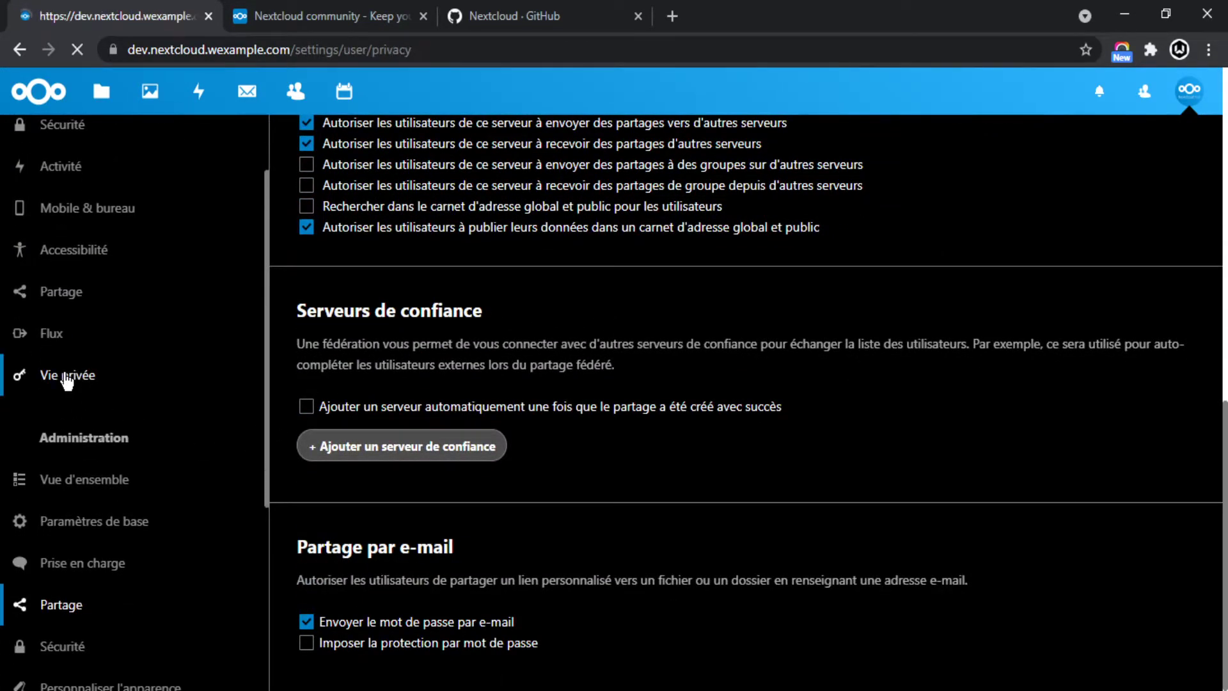
pyautogui.scroll(-6, 139, 410)
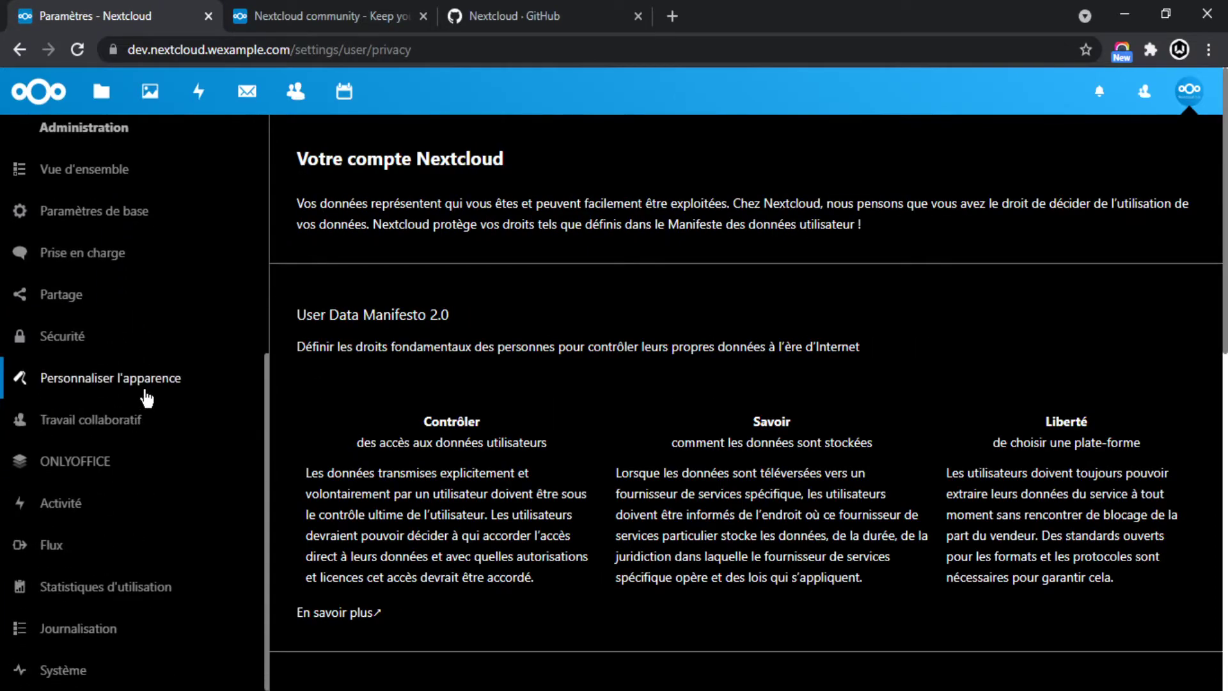
# Show the admin Sécurité password policy: minimum length 8, common passwords forbidden.
pyautogui.click(66, 346)
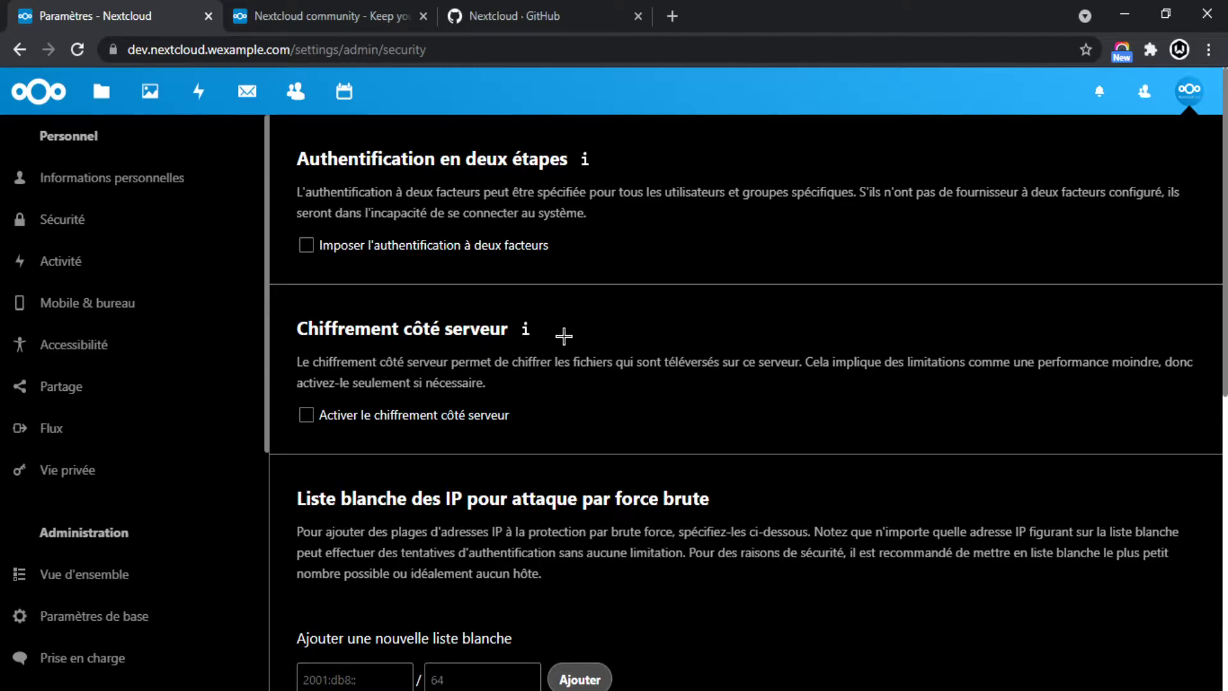
pyautogui.scroll(-2, 543, 329)
pyautogui.scroll(-5, 531, 345)
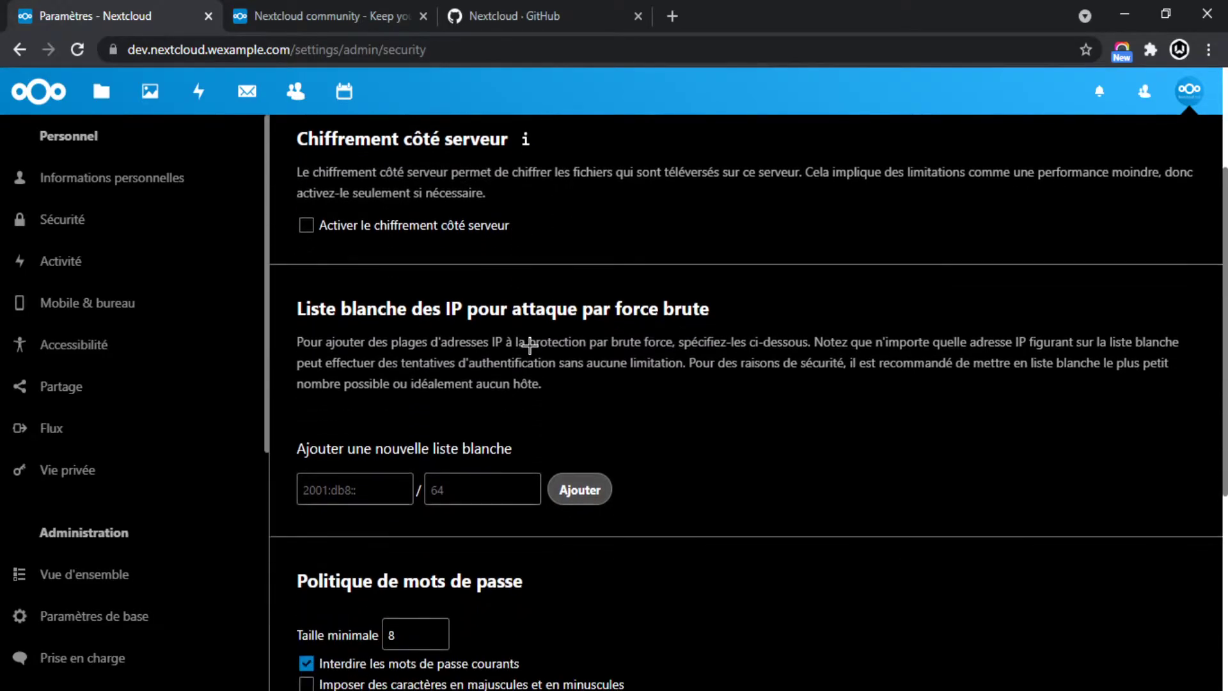
pyautogui.moveTo(295, 288); pyautogui.dragTo(628, 301)
pyautogui.click(614, 277)
pyautogui.scroll(1, 614, 278)
pyautogui.scroll(-2, 628, 326)
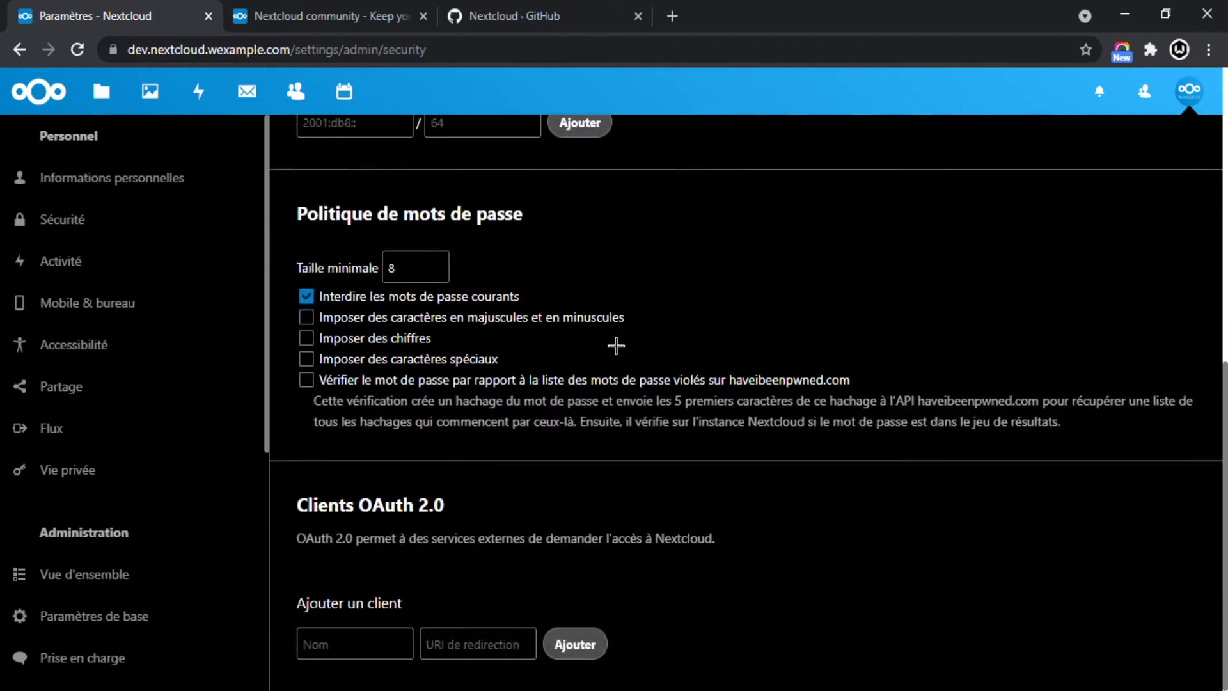
pyautogui.scroll(-4, 157, 477)
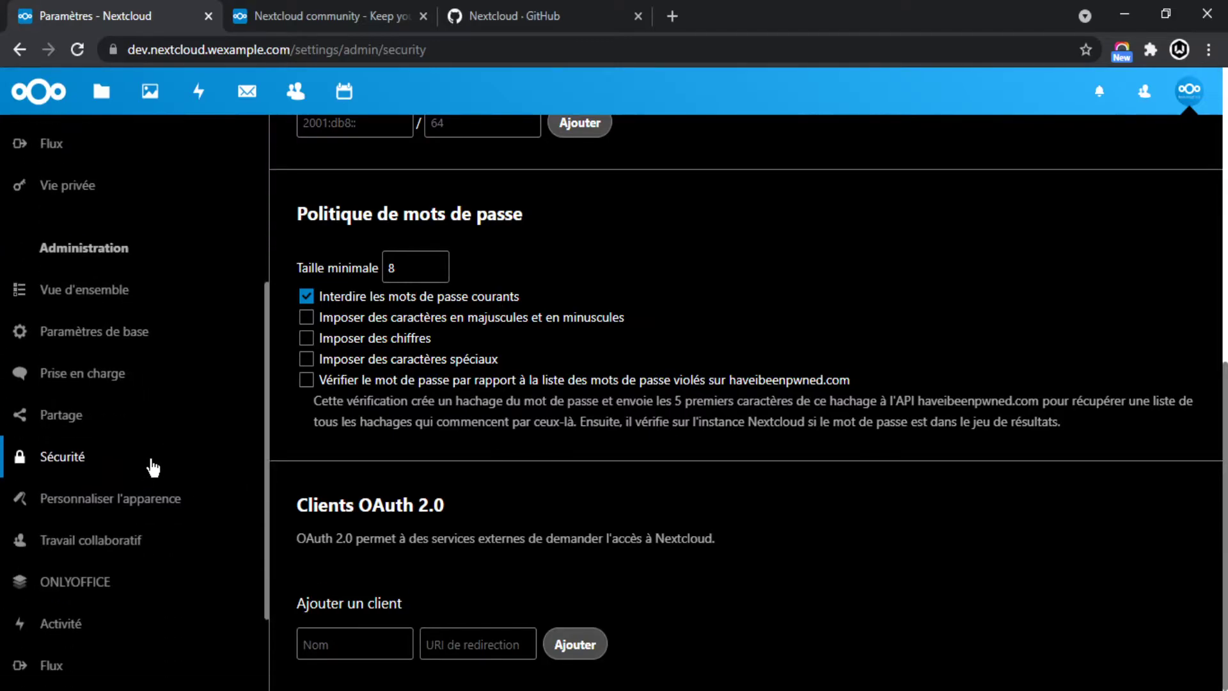
# Go to Personnaliser l'apparence and focus the instance name field.
pyautogui.click(142, 498)
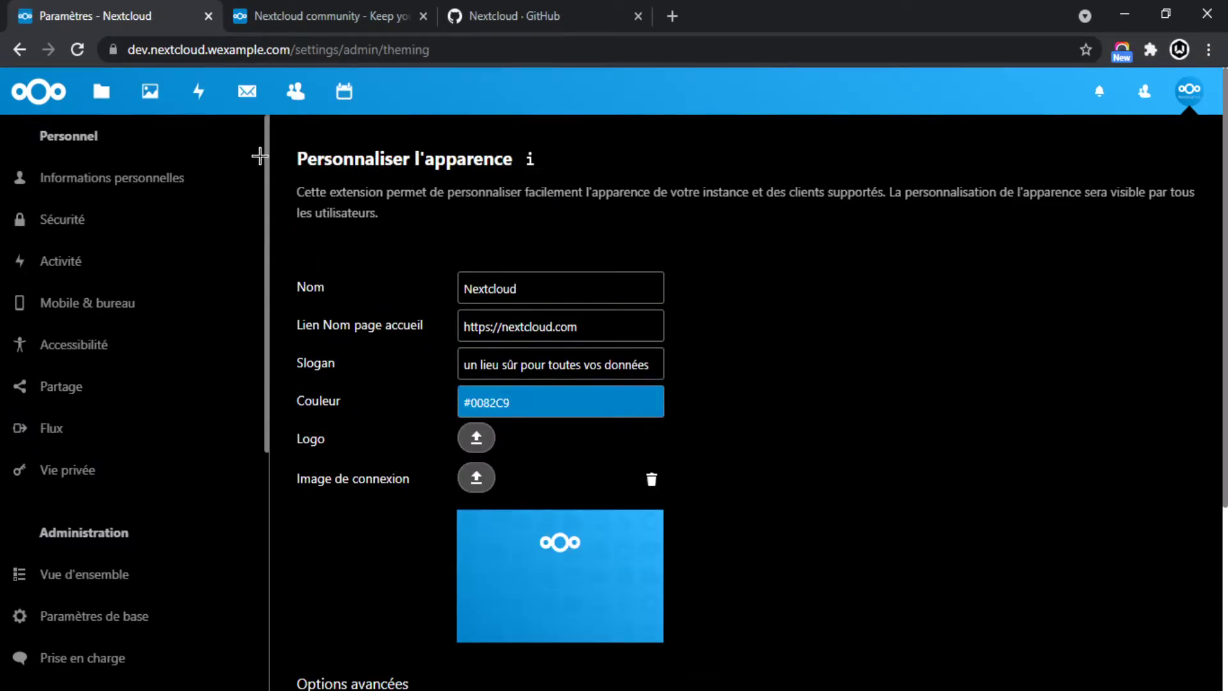
pyautogui.moveTo(294, 154); pyautogui.dragTo(502, 220)
pyautogui.click(427, 220)
pyautogui.click(583, 287)
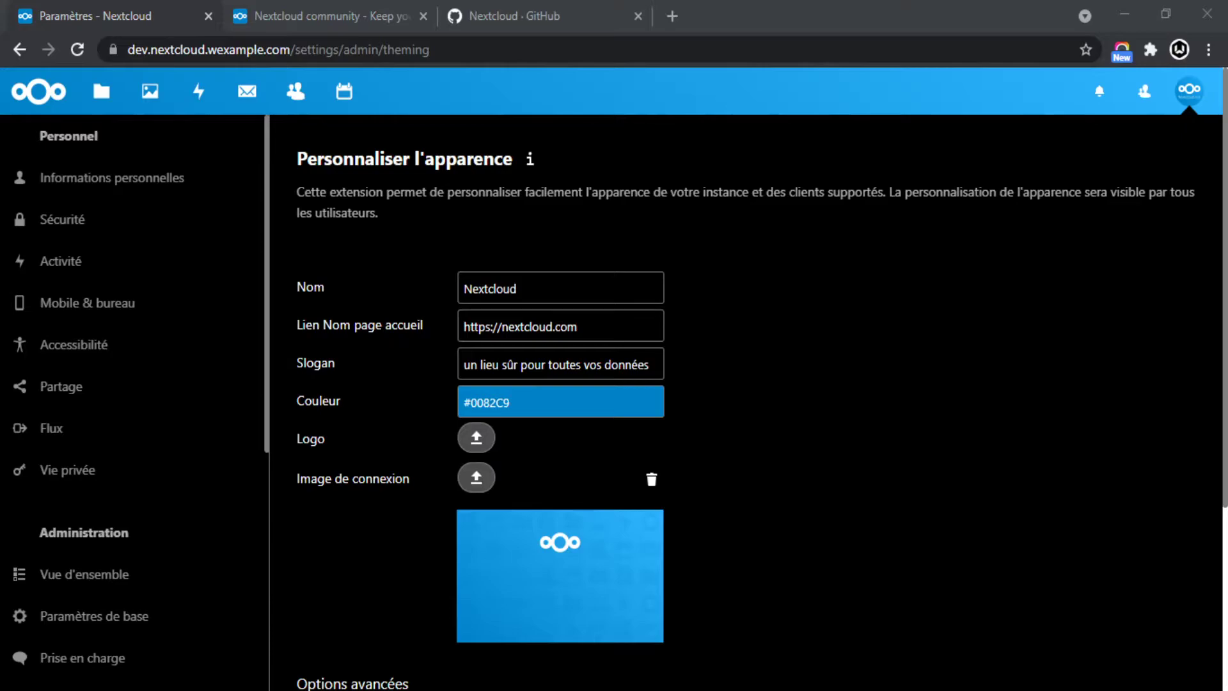
# Upload the red logo and set the theme colour to #C90000.
pyautogui.click(477, 438)
pyautogui.click(441, 446)
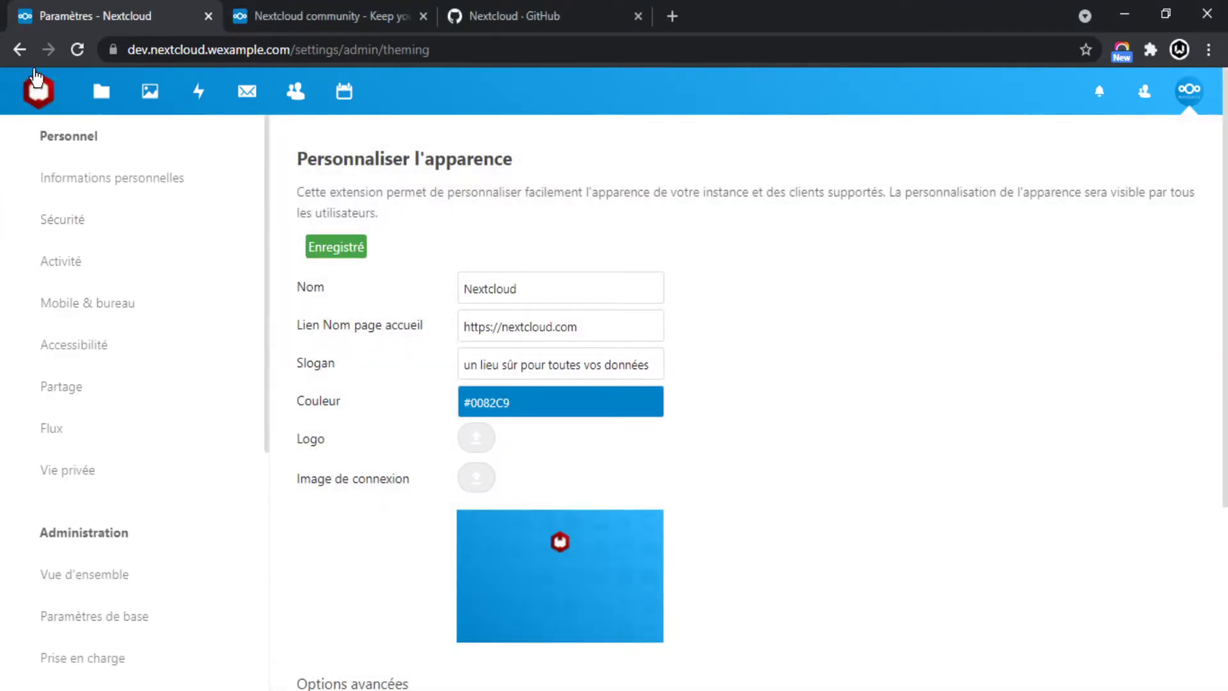
pyautogui.click(570, 403)
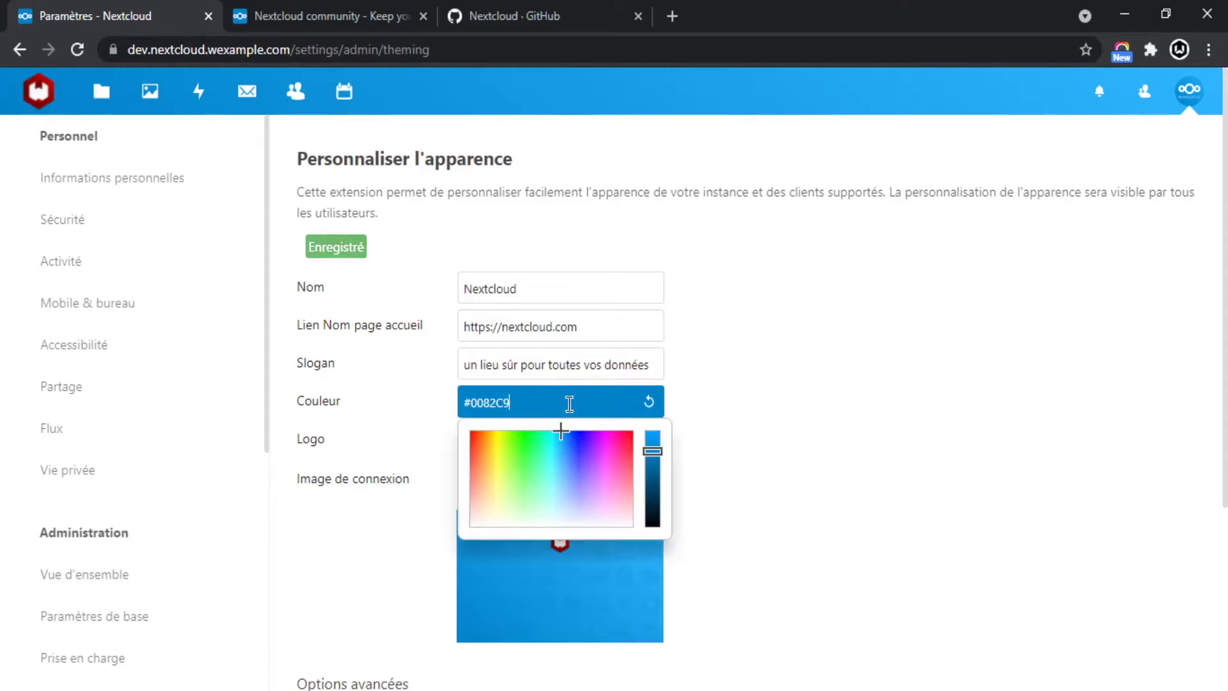
pyautogui.moveTo(571, 482)
pyautogui.mouseDown()
pyautogui.moveTo(532, 480)
pyautogui.moveTo(506, 444)
pyautogui.moveTo(513, 432)
pyautogui.moveTo(631, 418)
pyautogui.mouseUp()
pyautogui.click(797, 380)
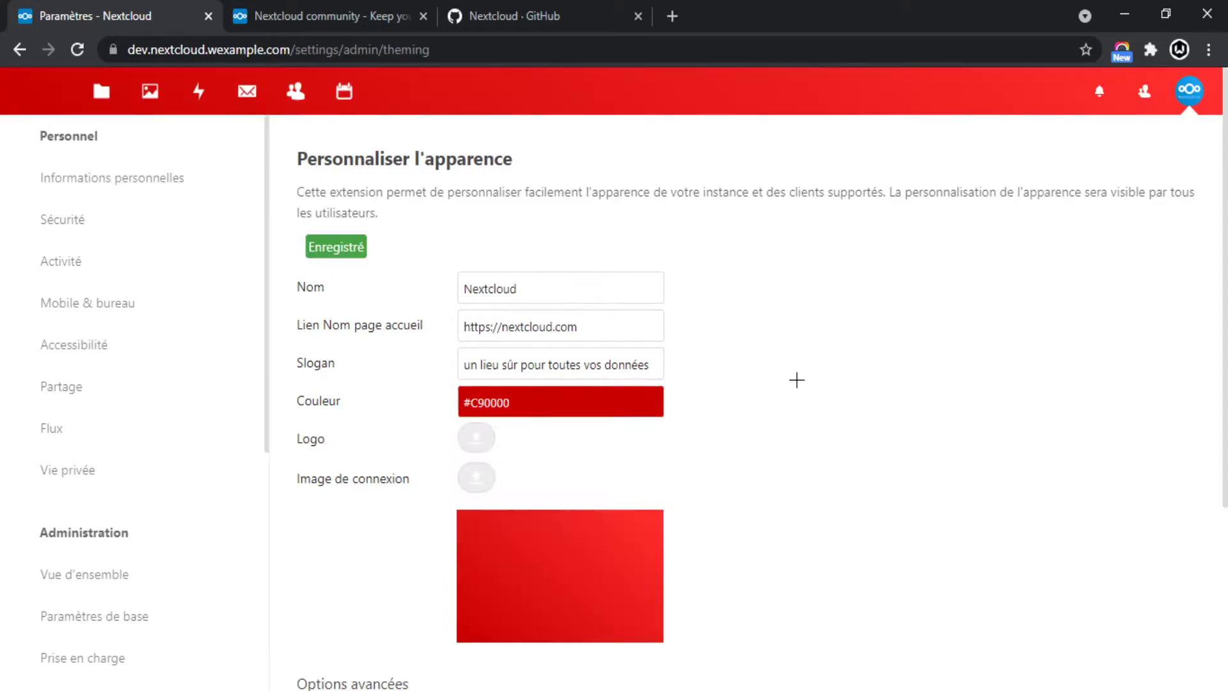
# Set the colourful image as the login background, then go to Accessibilité.
pyautogui.click(482, 468)
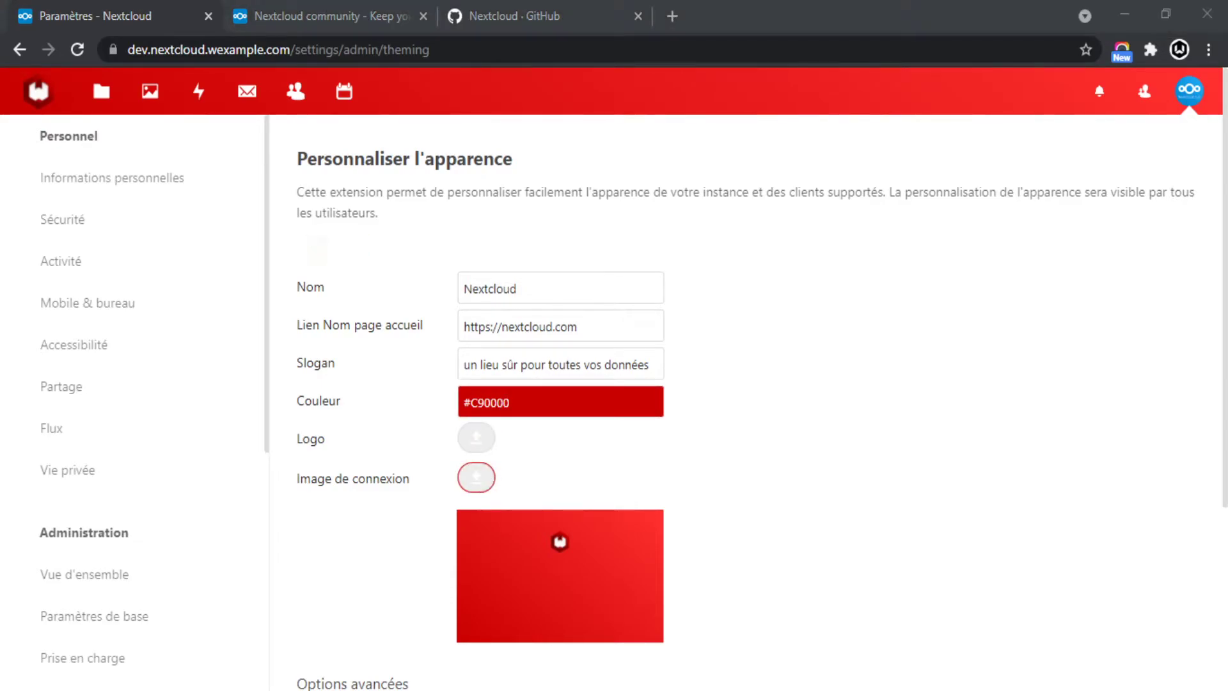
pyautogui.doubleClick(149, 182)
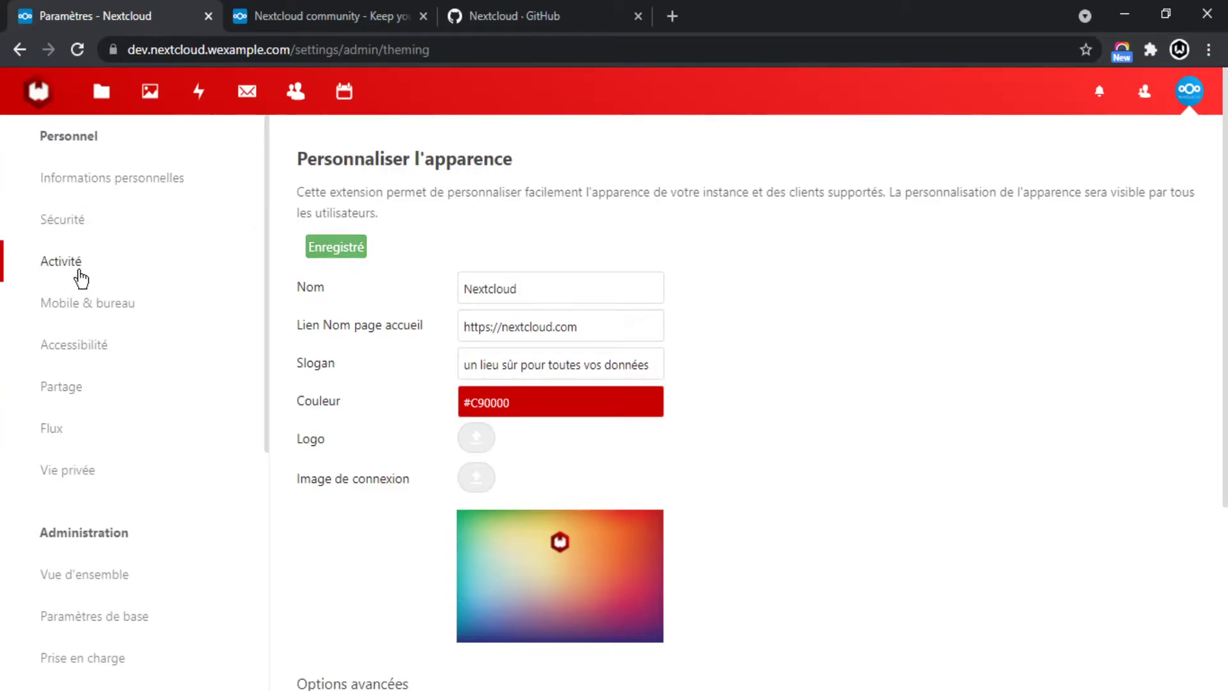
pyautogui.scroll(-3, 110, 489)
pyautogui.scroll(3, 96, 461)
pyautogui.click(90, 348)
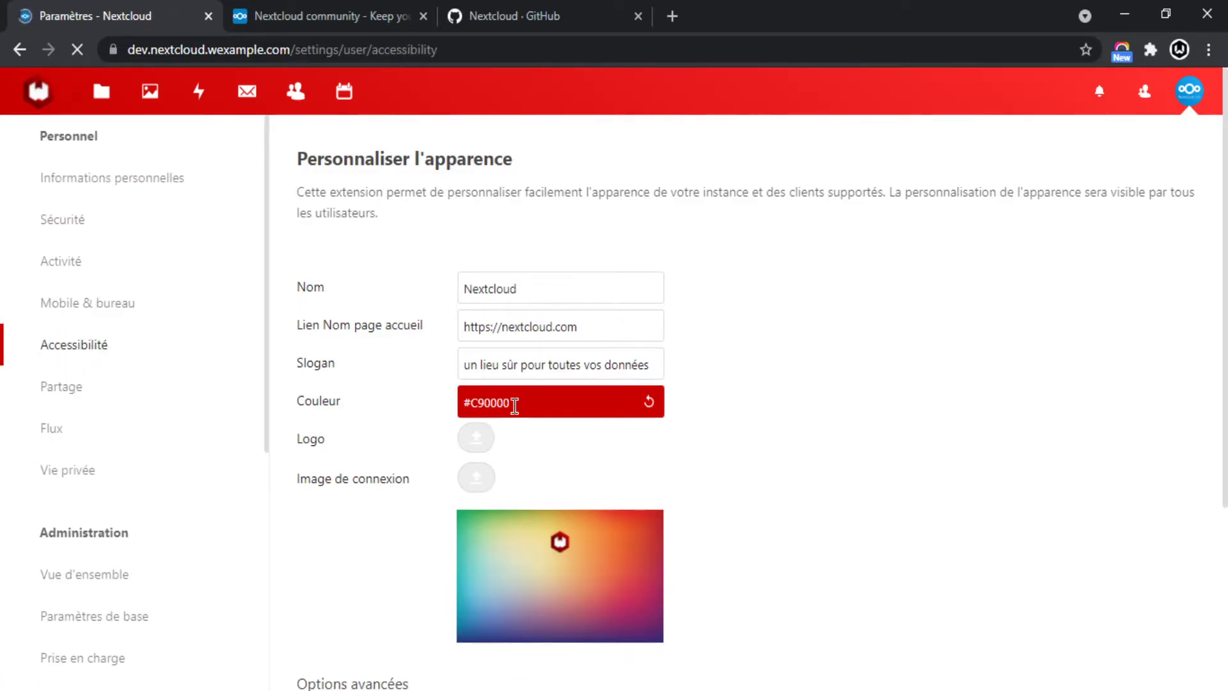
# Skim Accessibilité, then review the Travail collaboratif page's Serveur de calendrier section.
pyautogui.scroll(-2, 112, 404)
pyautogui.scroll(-5, 102, 422)
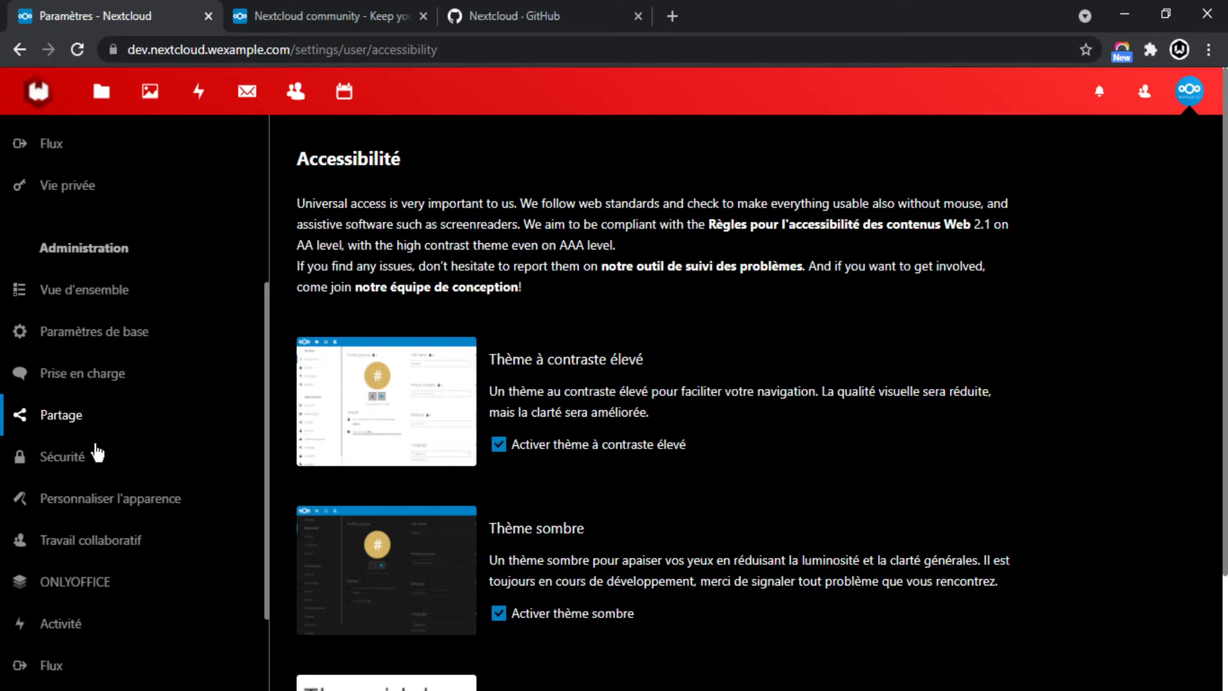
pyautogui.click(108, 422)
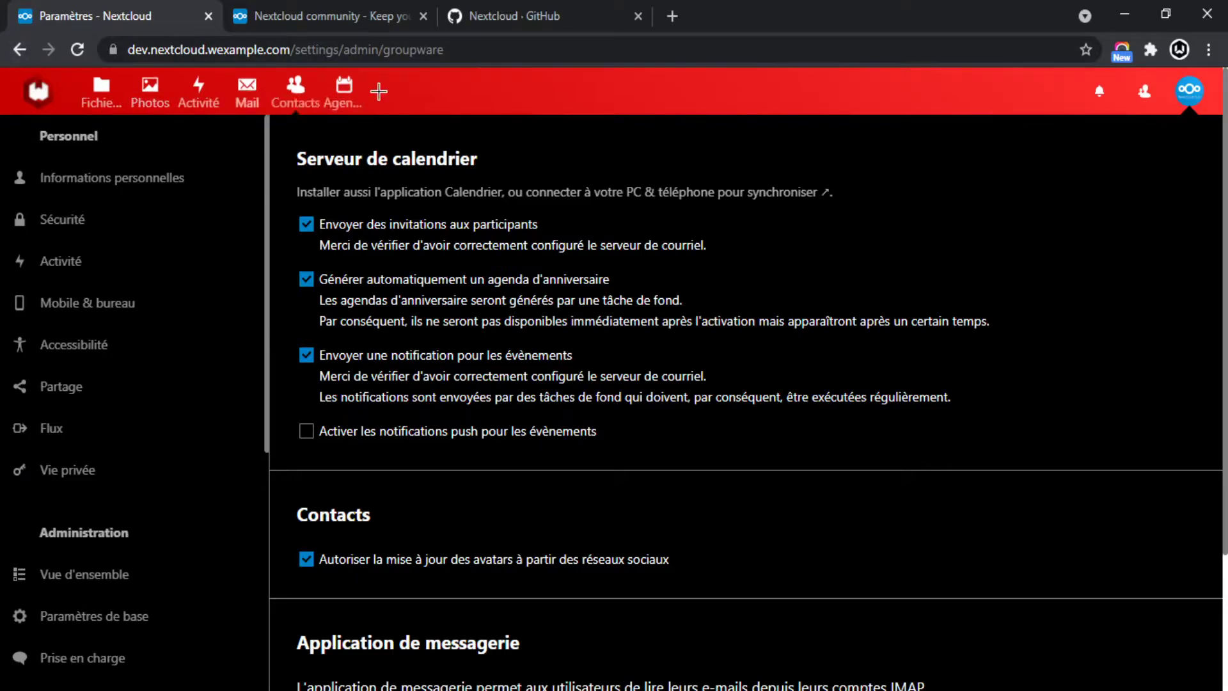
pyautogui.scroll(-6, 202, 373)
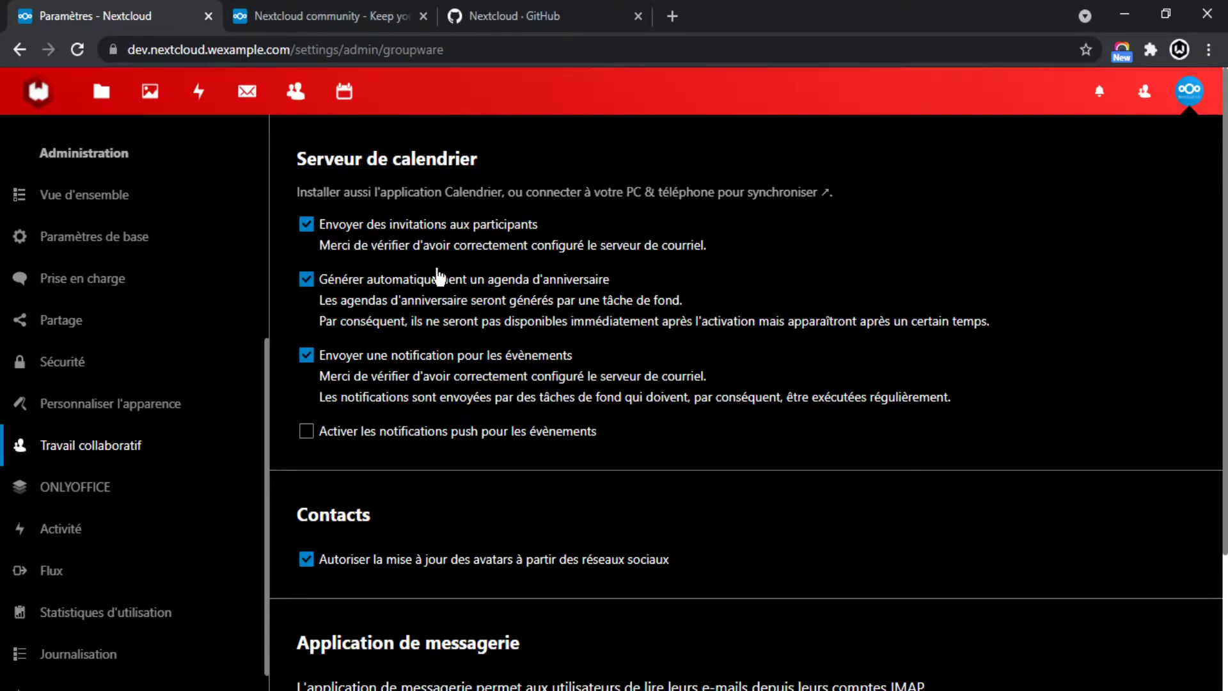
pyautogui.moveTo(302, 164); pyautogui.dragTo(581, 167)
pyautogui.click(583, 168)
pyautogui.scroll(-3, 486, 320)
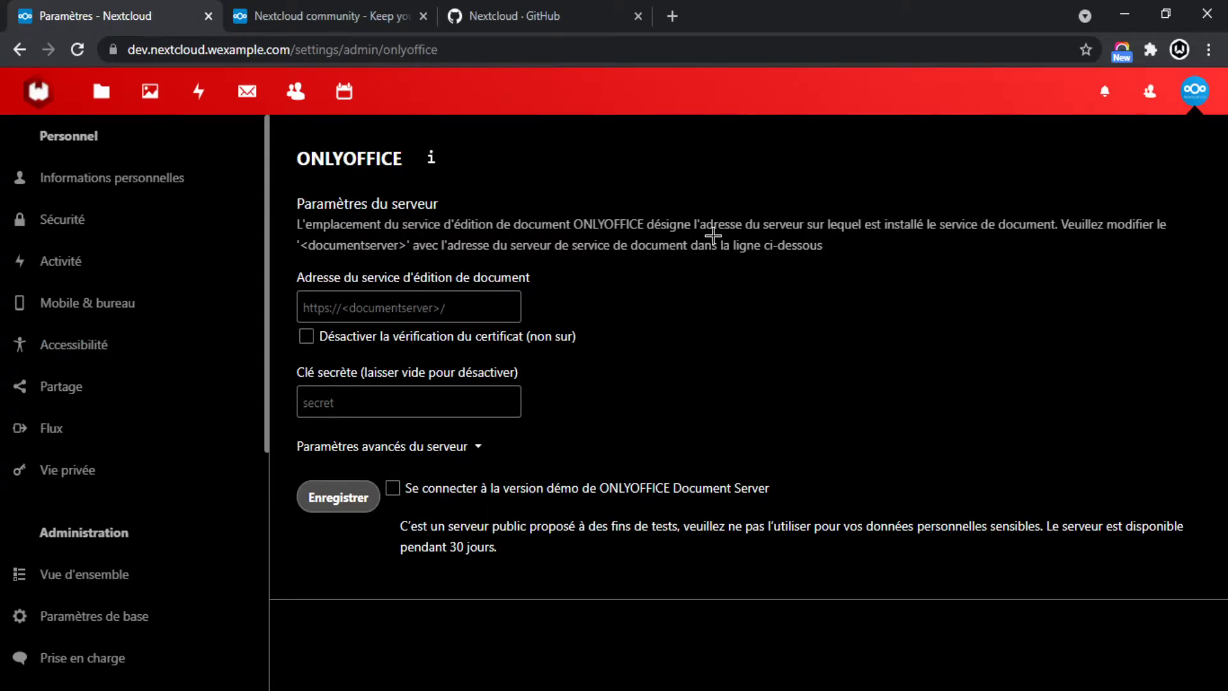
# Read the ONLYOFFICE document server and Paramètres du serveur text, then go to admin Activité.
pyautogui.moveTo(836, 251); pyautogui.dragTo(493, 225)
pyautogui.click(451, 227)
pyautogui.click(389, 197)
pyautogui.moveTo(288, 138); pyautogui.dragTo(461, 162)
pyautogui.click(507, 209)
pyautogui.moveTo(278, 203); pyautogui.dragTo(526, 212)
pyautogui.moveTo(286, 192); pyautogui.dragTo(510, 203)
pyautogui.click(520, 232)
pyautogui.scroll(-6, 96, 430)
pyautogui.click(85, 508)
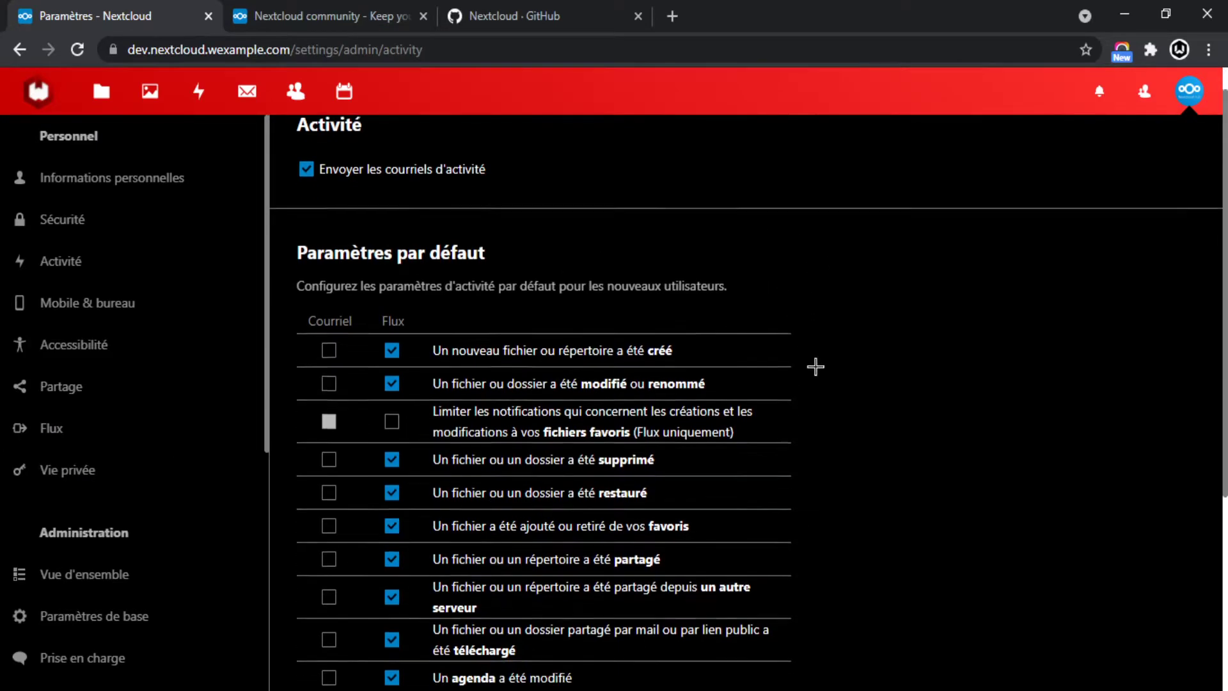
# Scroll through the Activité defaults, then go to Statistiques d'utilisation.
pyautogui.scroll(-4, 817, 364)
pyautogui.scroll(4, 360, 466)
pyautogui.scroll(-6, 132, 472)
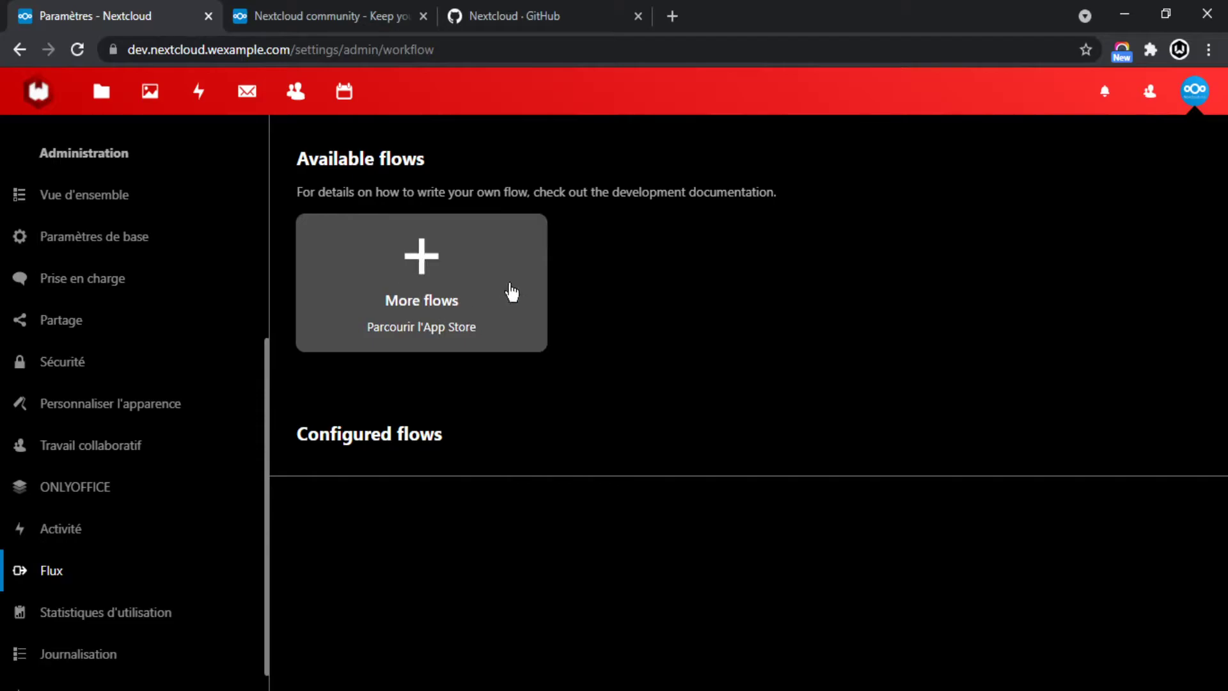
pyautogui.scroll(-1, 13, 447)
pyautogui.click(96, 582)
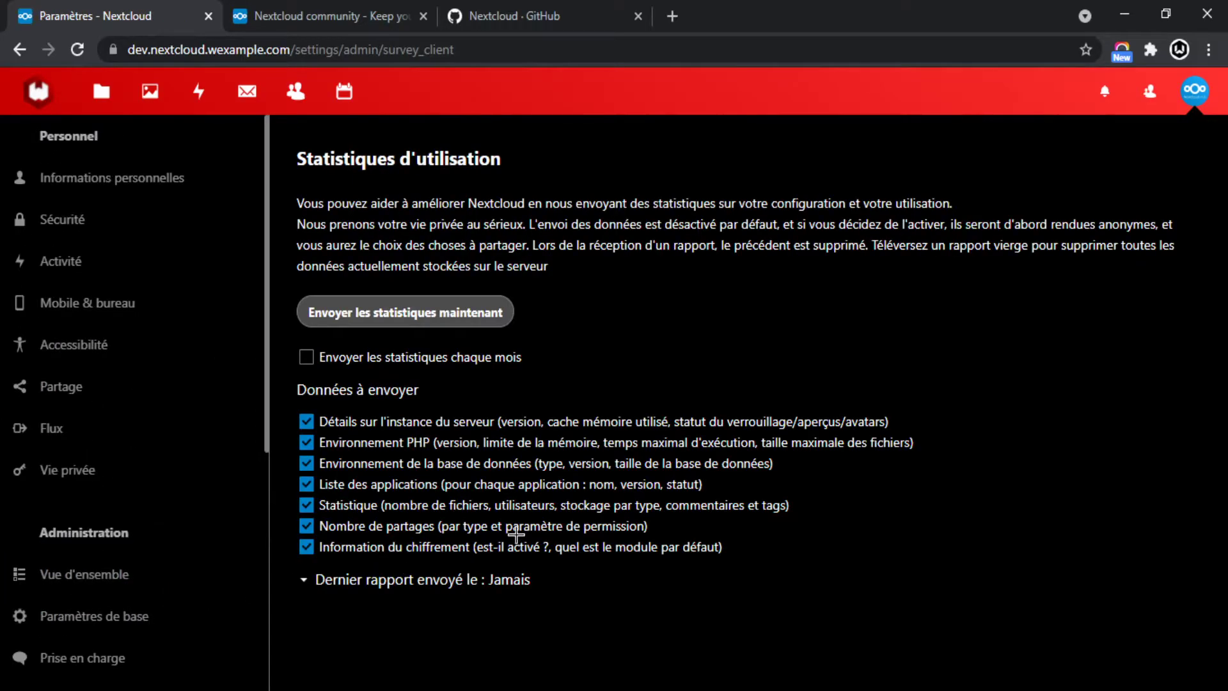
pyautogui.scroll(-6, 60, 521)
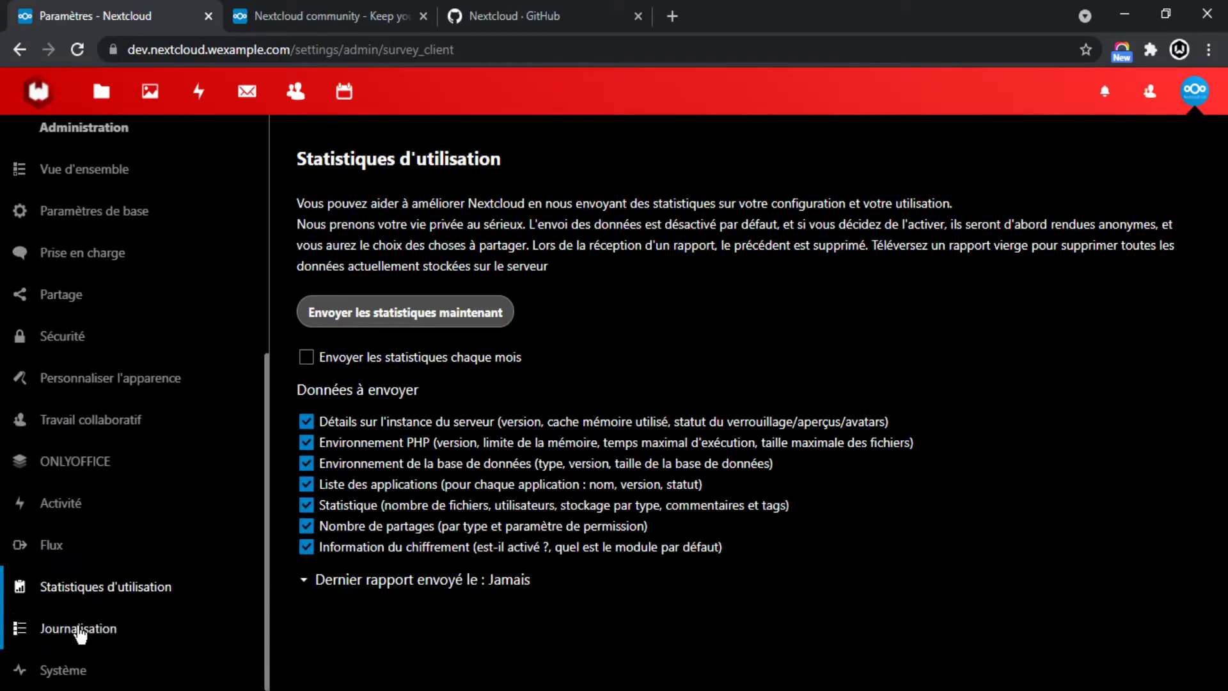
# Scroll through the server log of error entries.
pyautogui.click(78, 627)
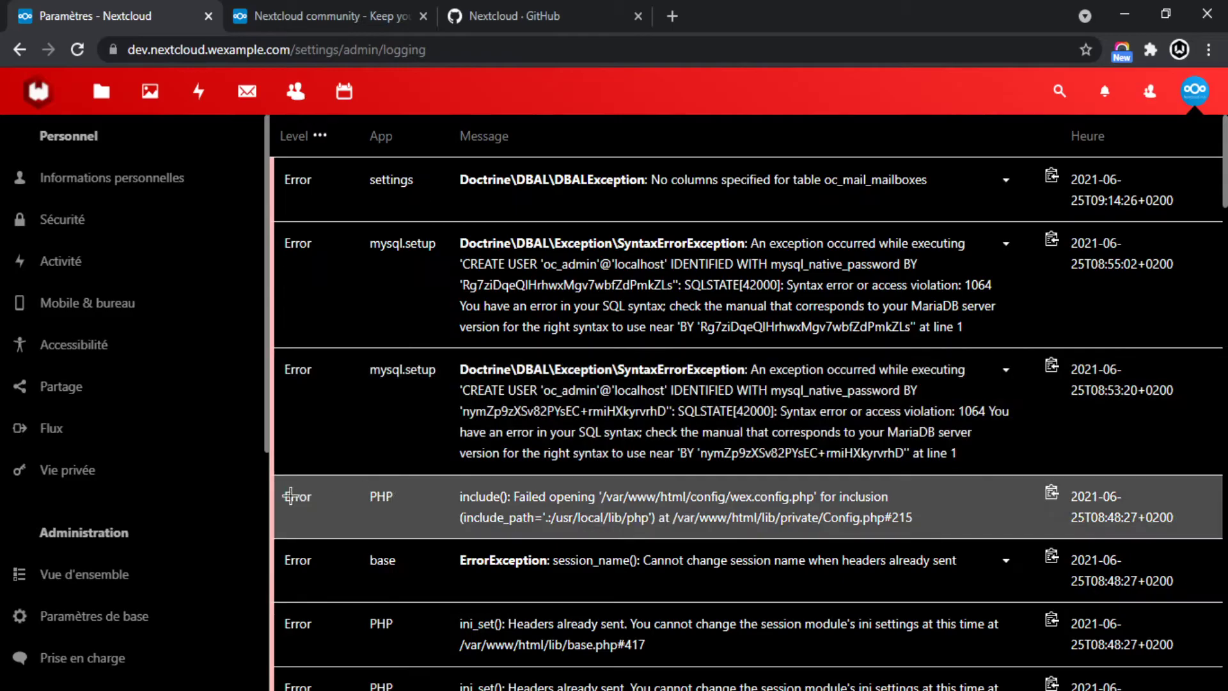
pyautogui.scroll(-1, 146, 485)
pyautogui.scroll(-5, 146, 485)
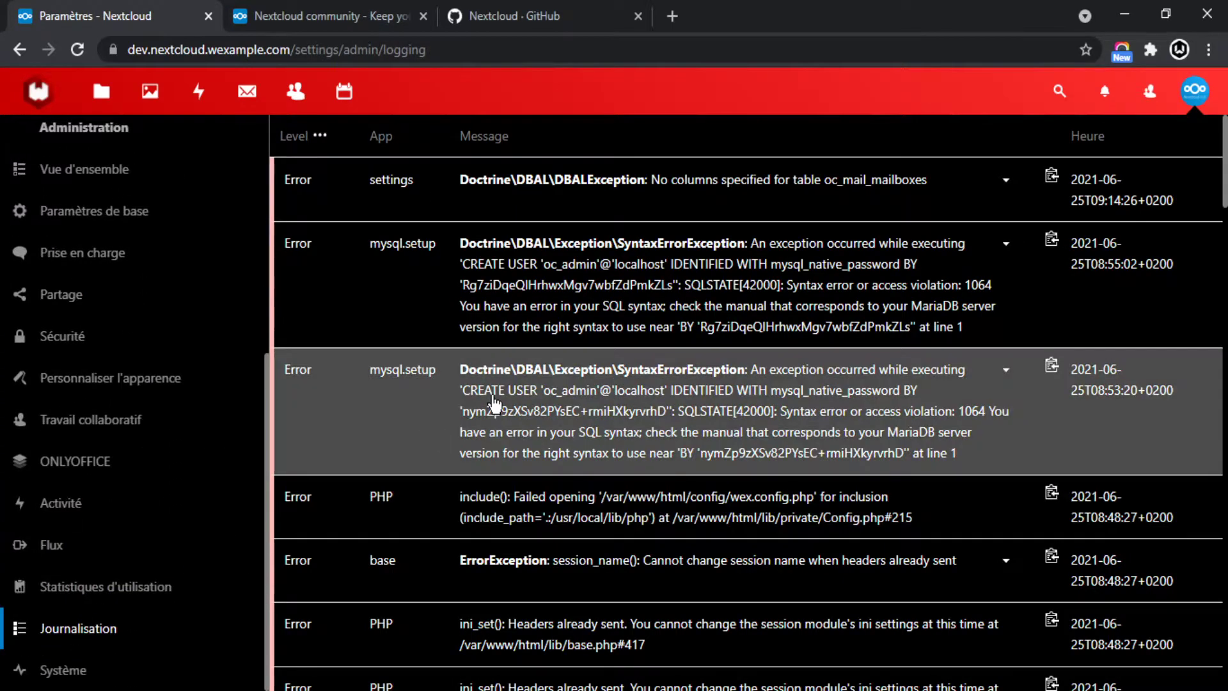
pyautogui.scroll(-6, 323, 252)
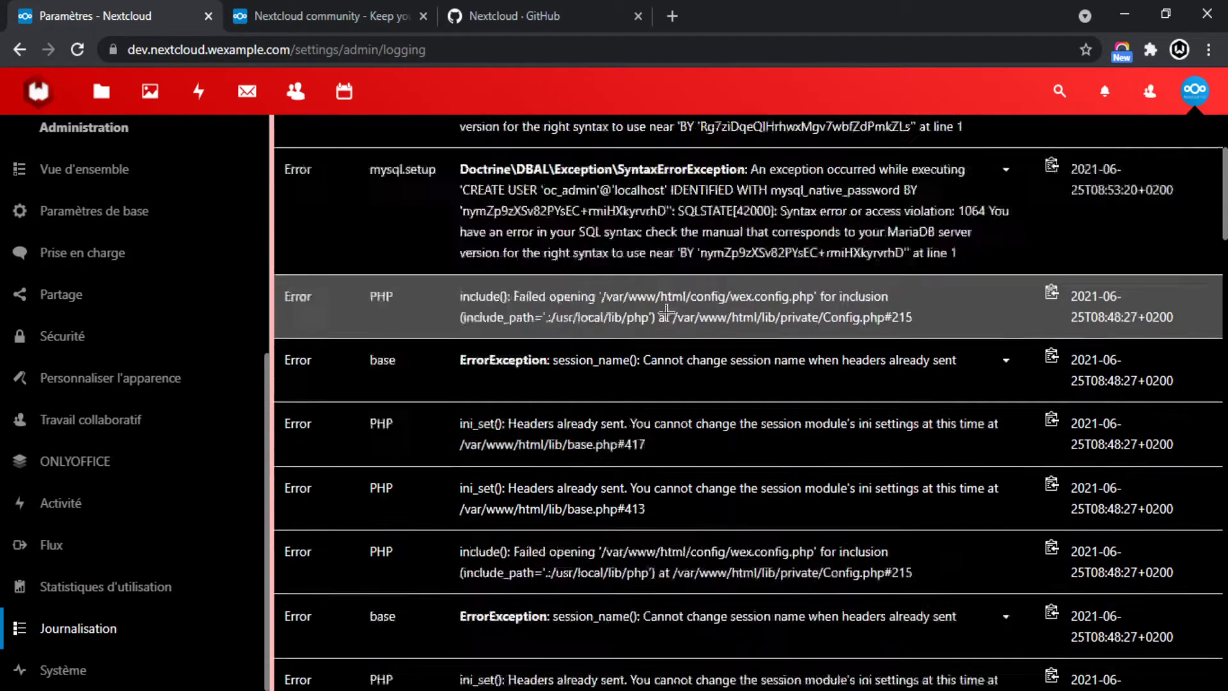
pyautogui.scroll(7, 469, 415)
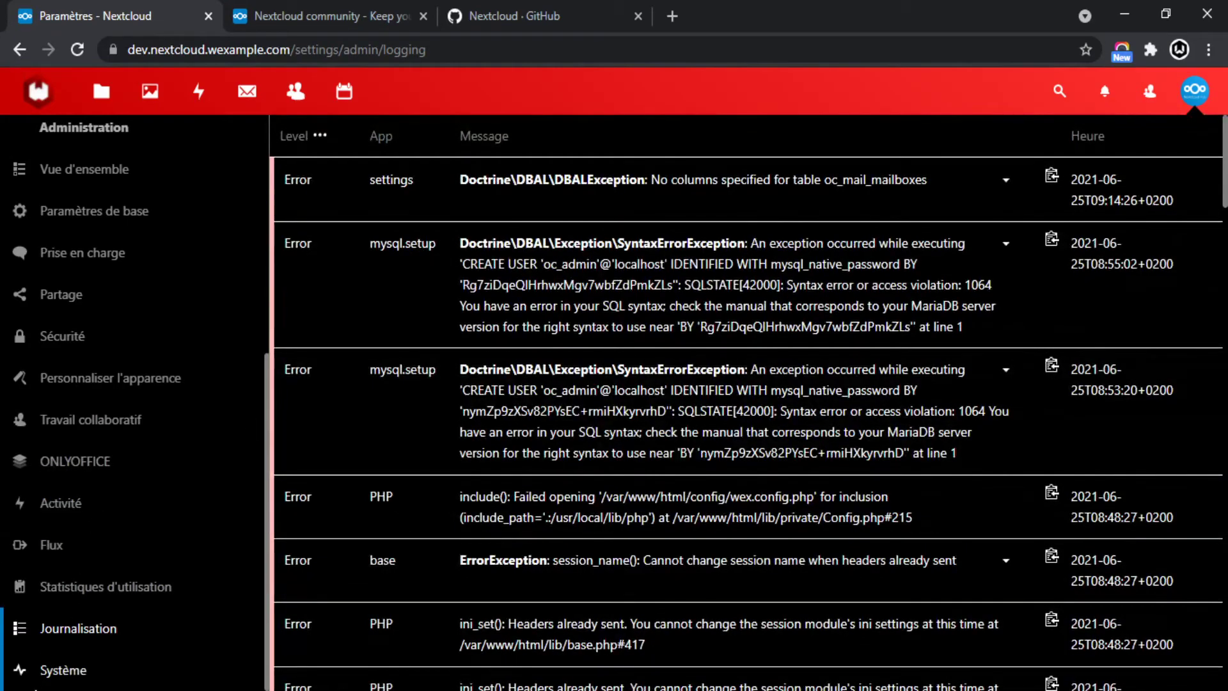
# Browse the Système page: 3.8 GB memory, overlay and sda1 disks each 35% used.
pyautogui.click(40, 675)
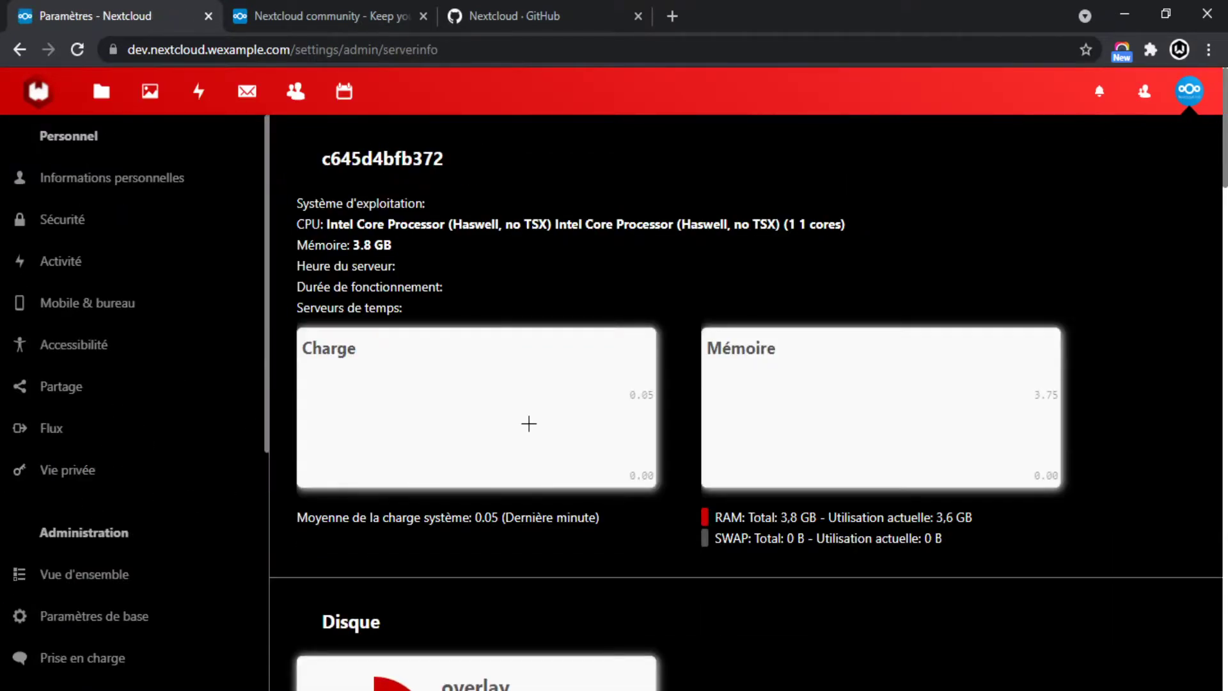
pyautogui.scroll(-2, 627, 304)
pyautogui.scroll(2, 636, 332)
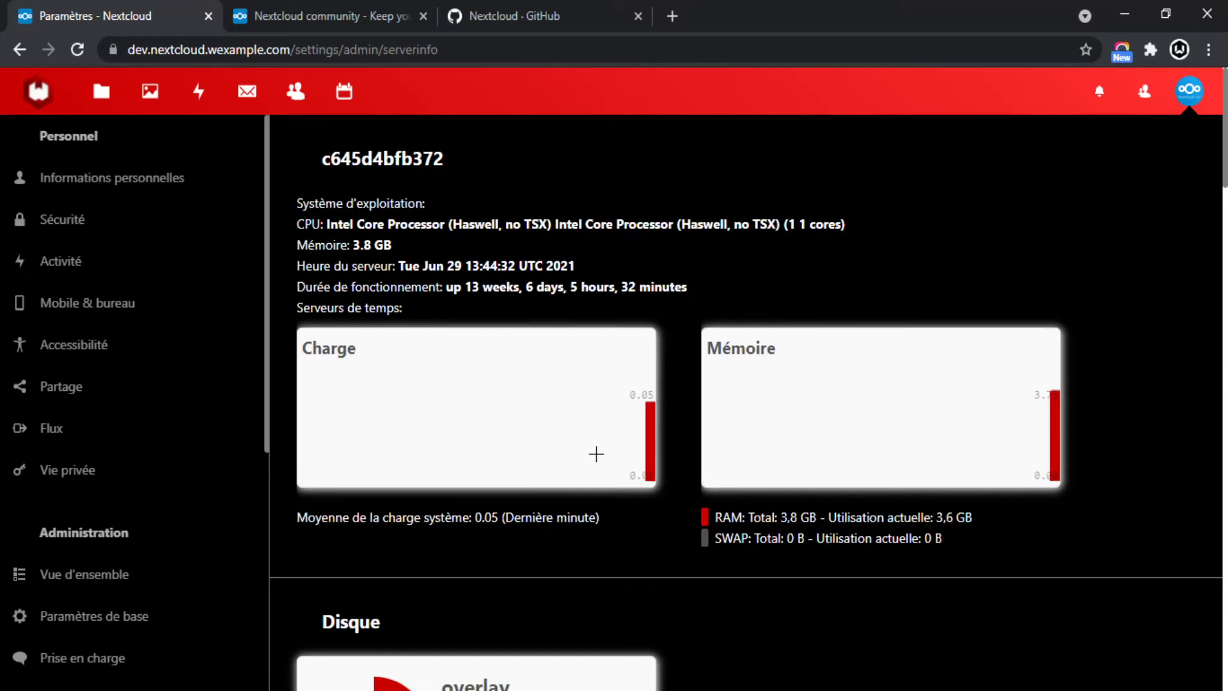
pyautogui.scroll(-2, 608, 441)
pyautogui.scroll(-1, 614, 424)
pyautogui.scroll(3, 543, 179)
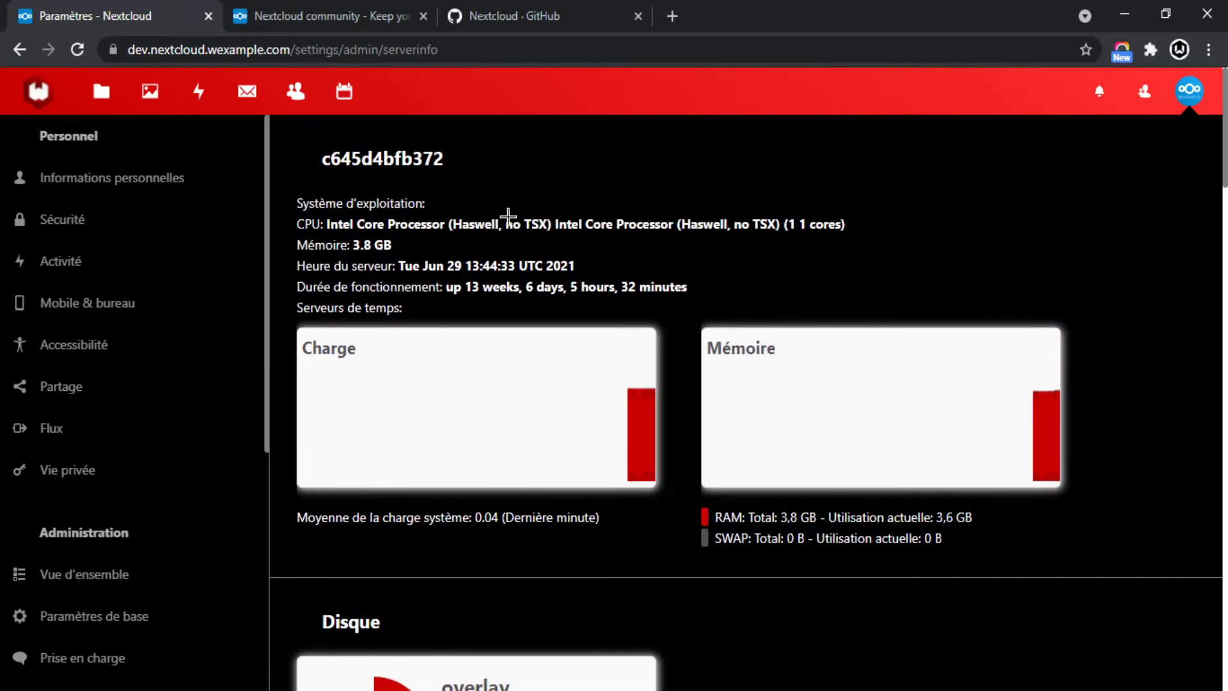
pyautogui.scroll(-1, 473, 256)
pyautogui.scroll(-1, 428, 306)
pyautogui.scroll(-2, 616, 367)
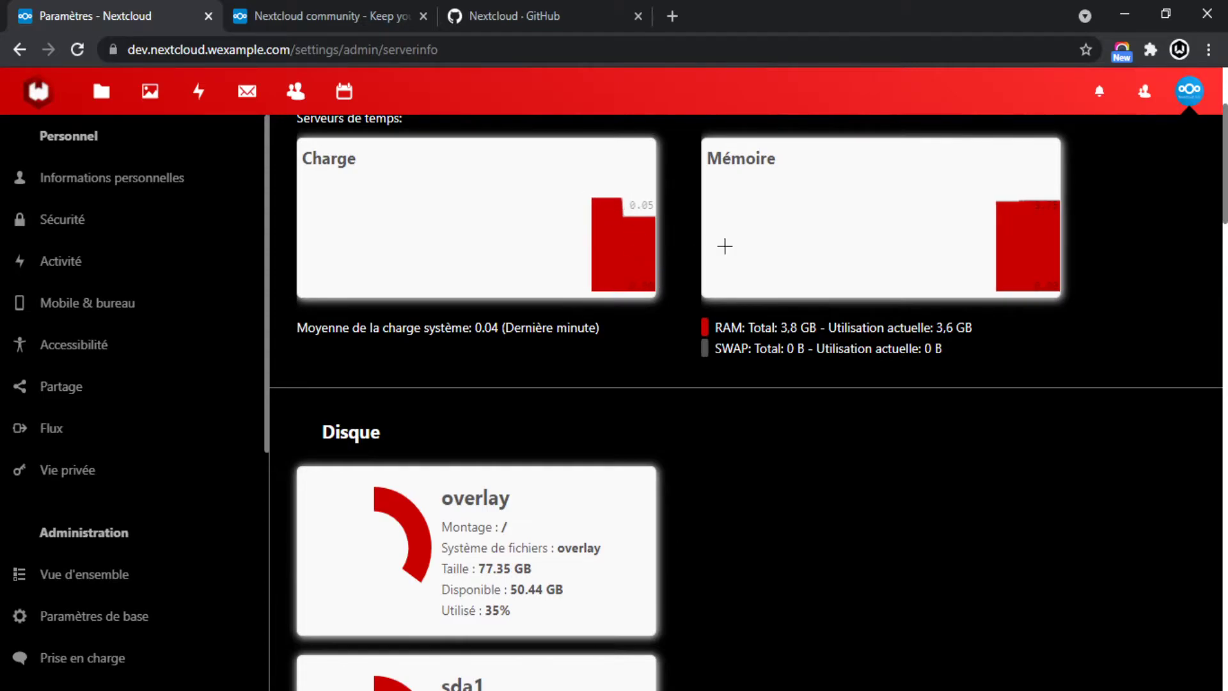
pyautogui.scroll(-3, 551, 294)
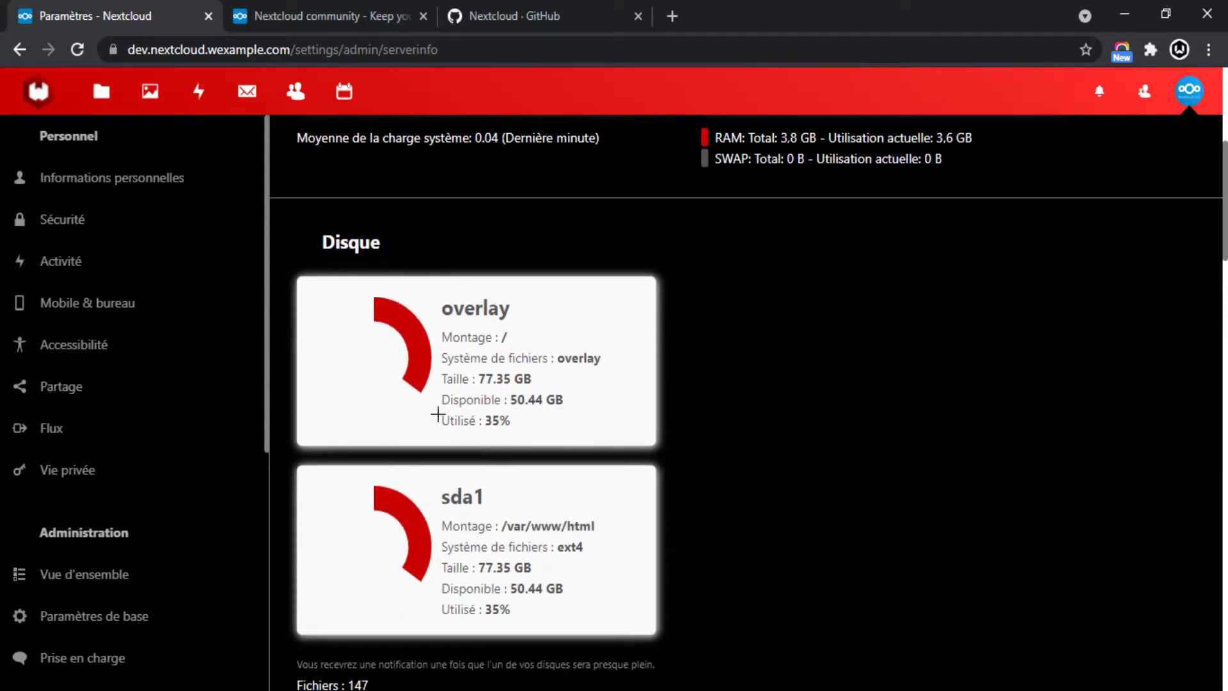
pyautogui.scroll(6, 473, 415)
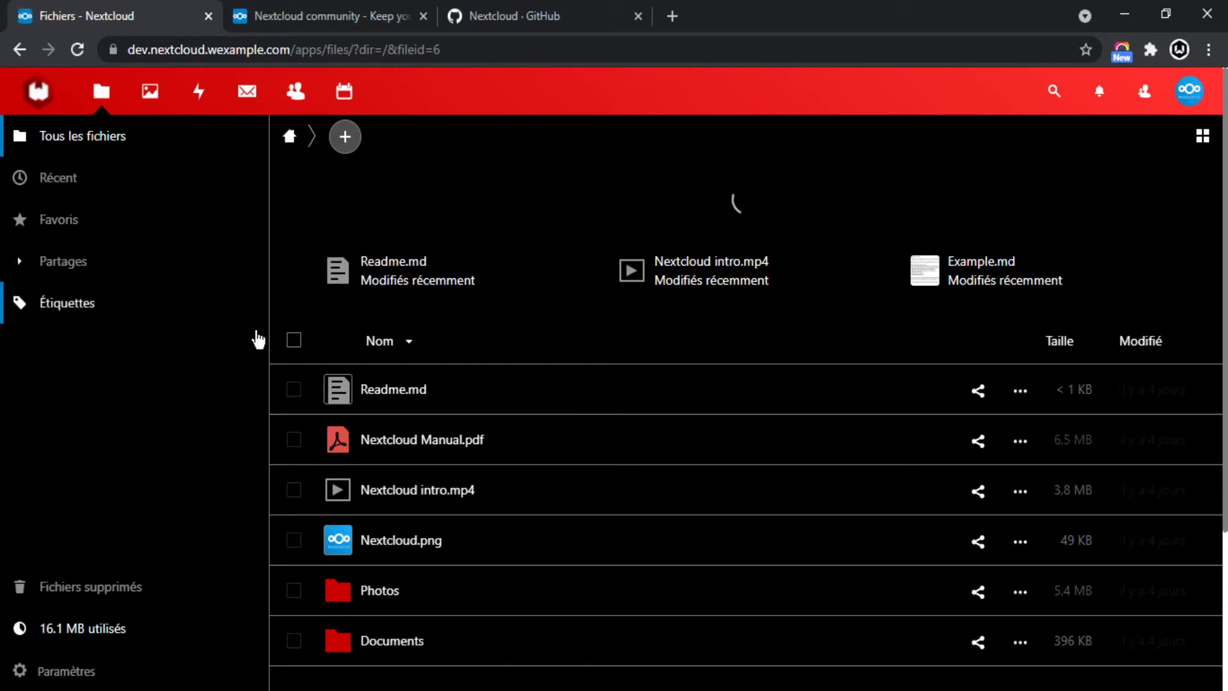
# Find Nextcloud.png in the file list and view it in the image viewer.
pyautogui.scroll(-3, 633, 369)
pyautogui.scroll(4, 548, 384)
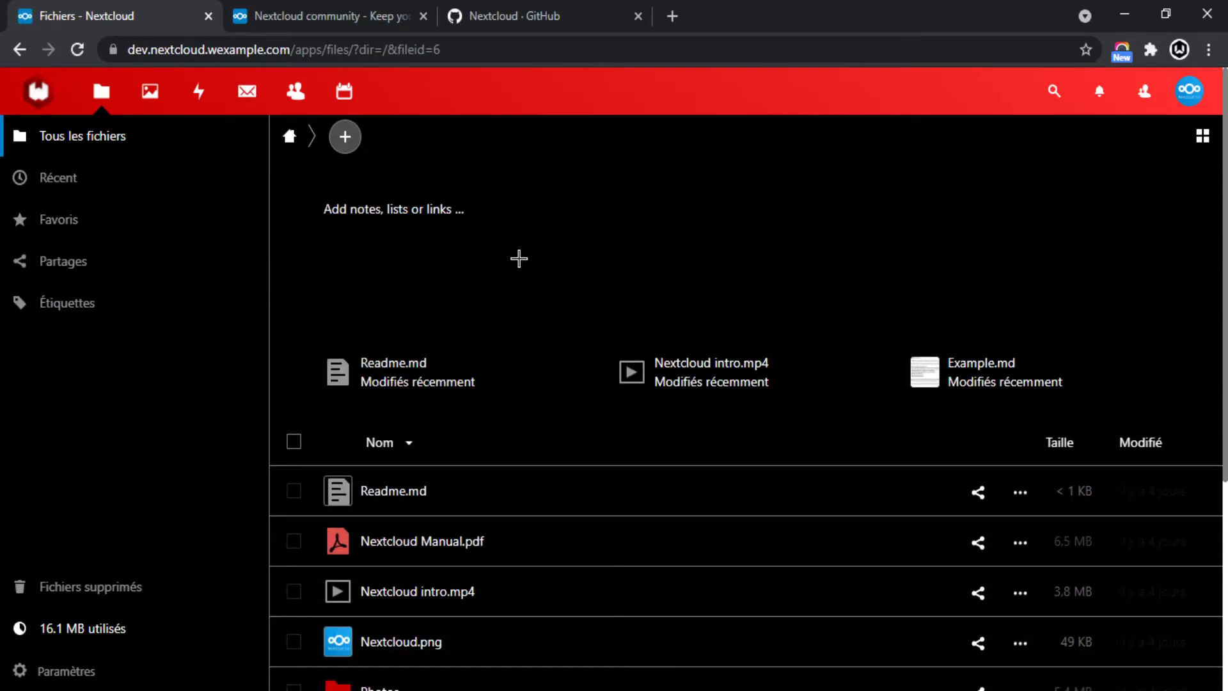
pyautogui.scroll(-3, 458, 316)
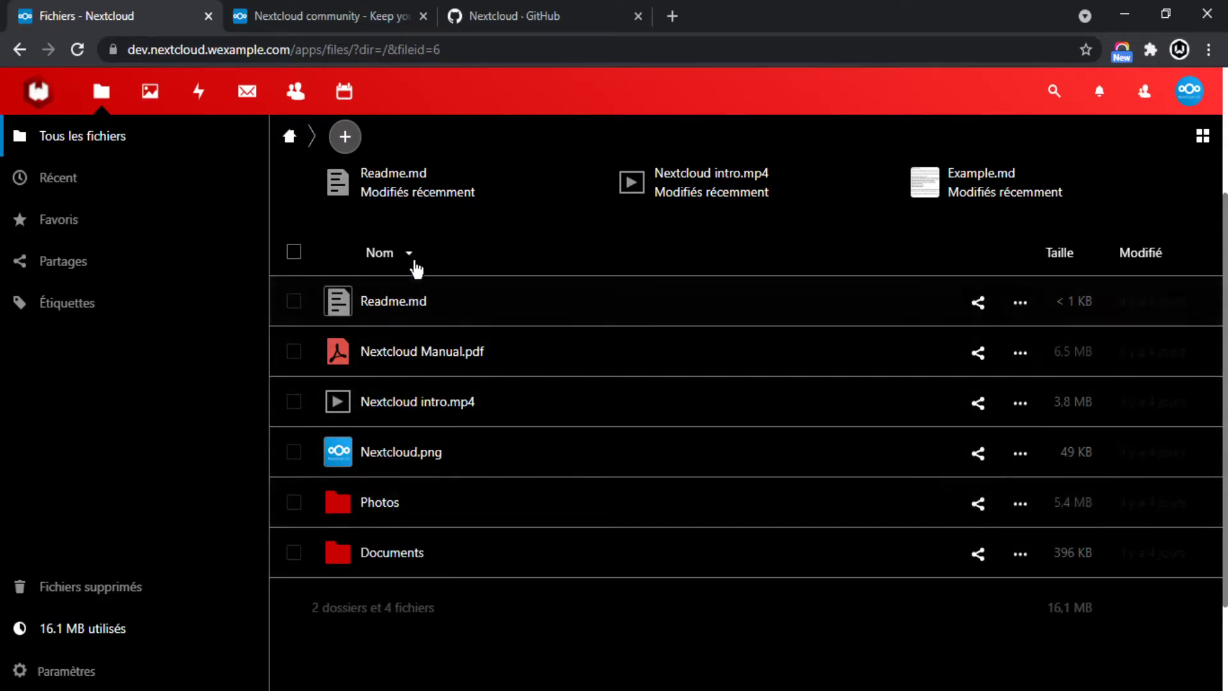
pyautogui.click(401, 453)
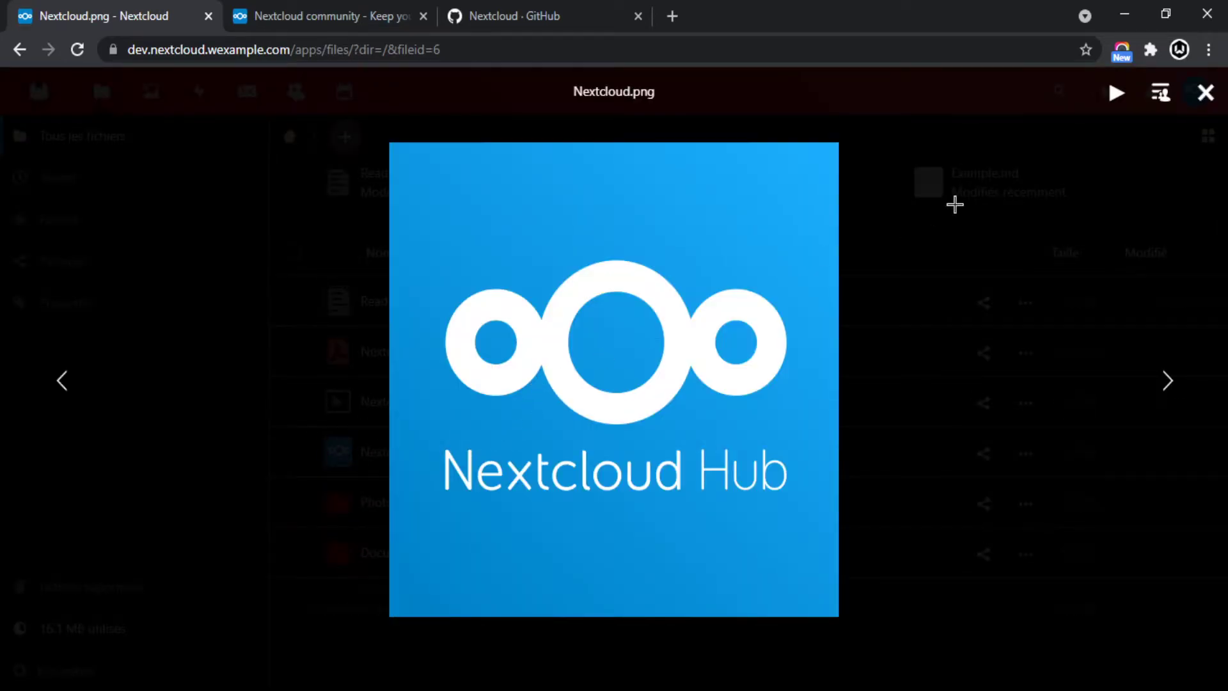
# Close the image, then preview Readme.md and Nextcloud Manual.pdf in turn.
pyautogui.click(933, 214)
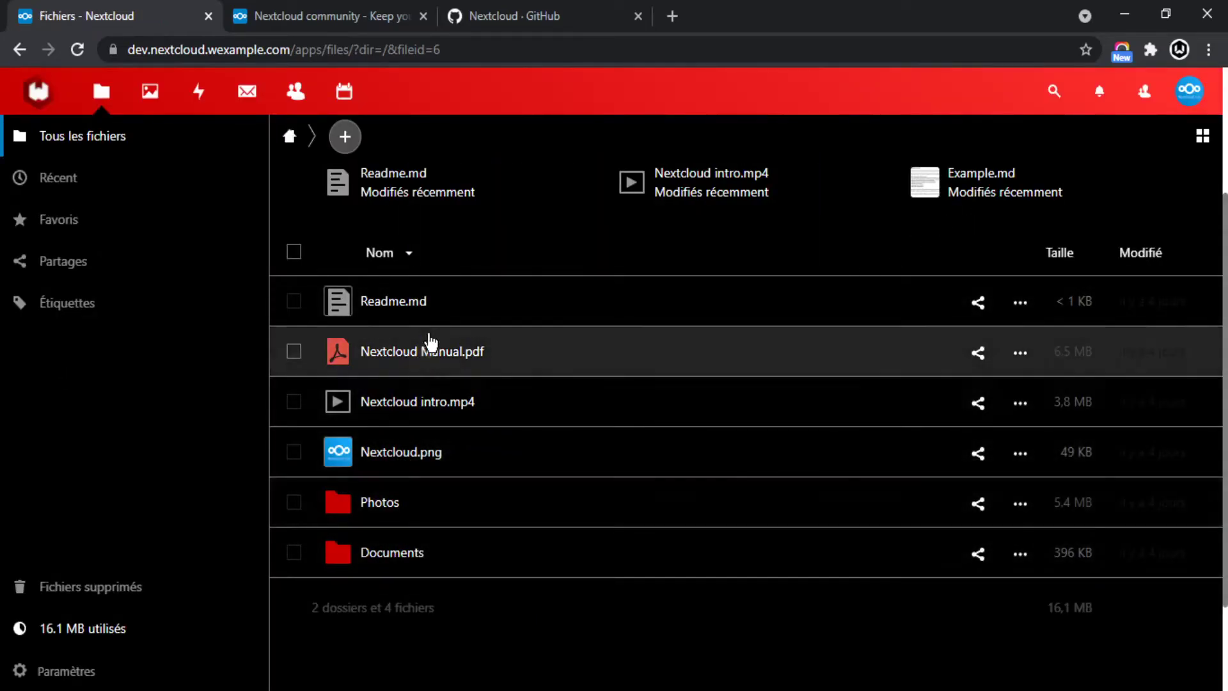
pyautogui.click(469, 300)
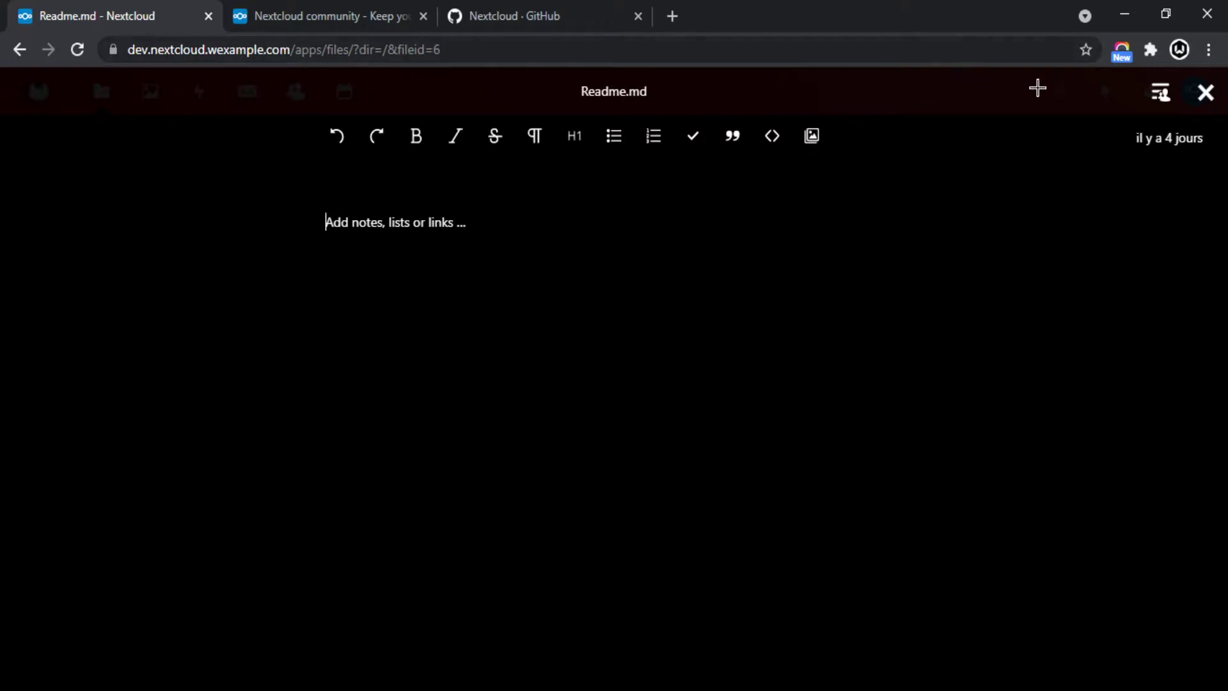
pyautogui.click(1206, 93)
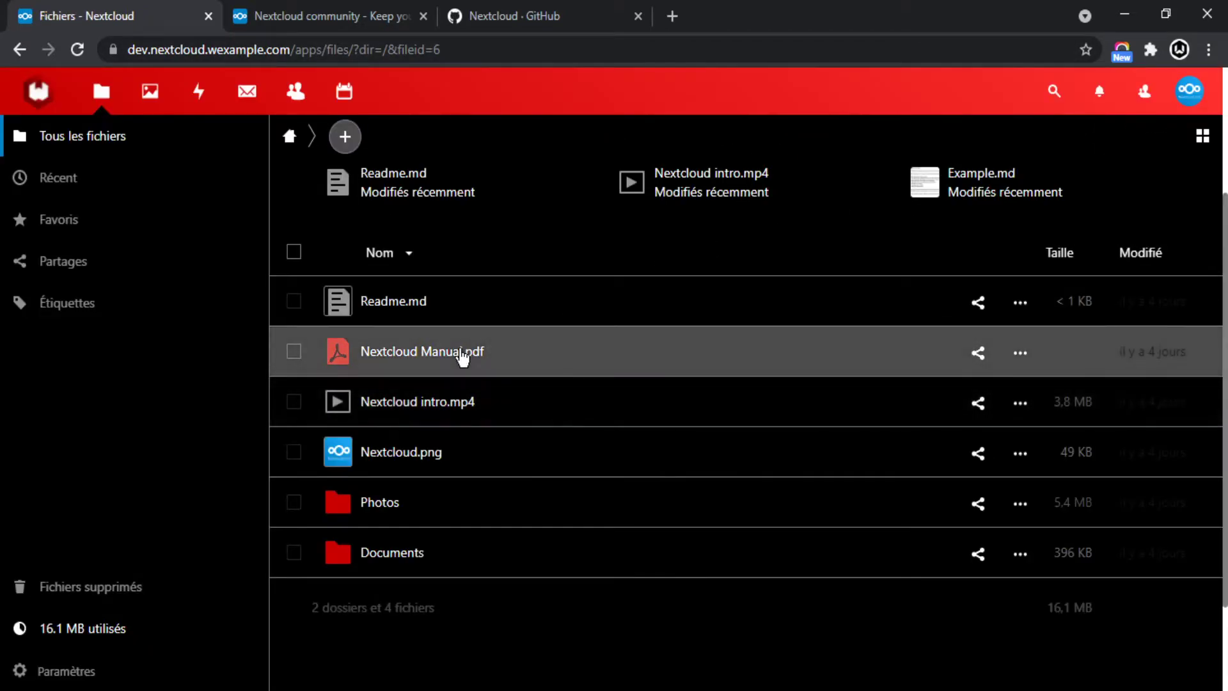
pyautogui.click(462, 353)
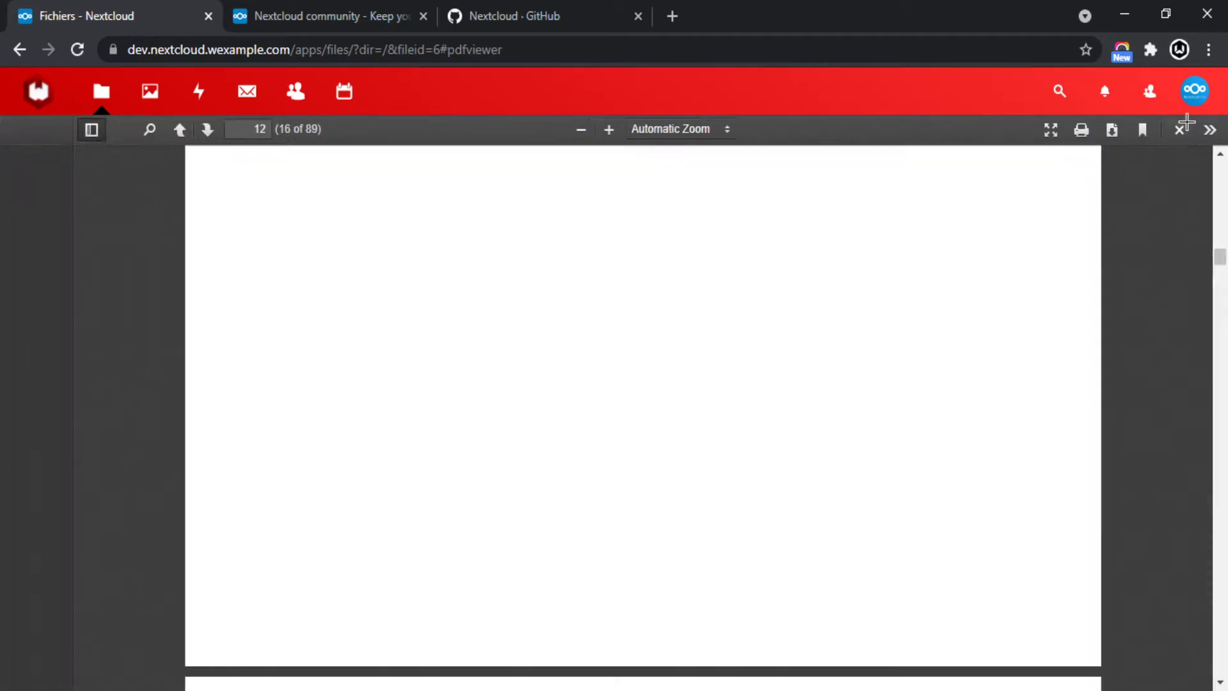
pyautogui.scroll(-3, 705, 266)
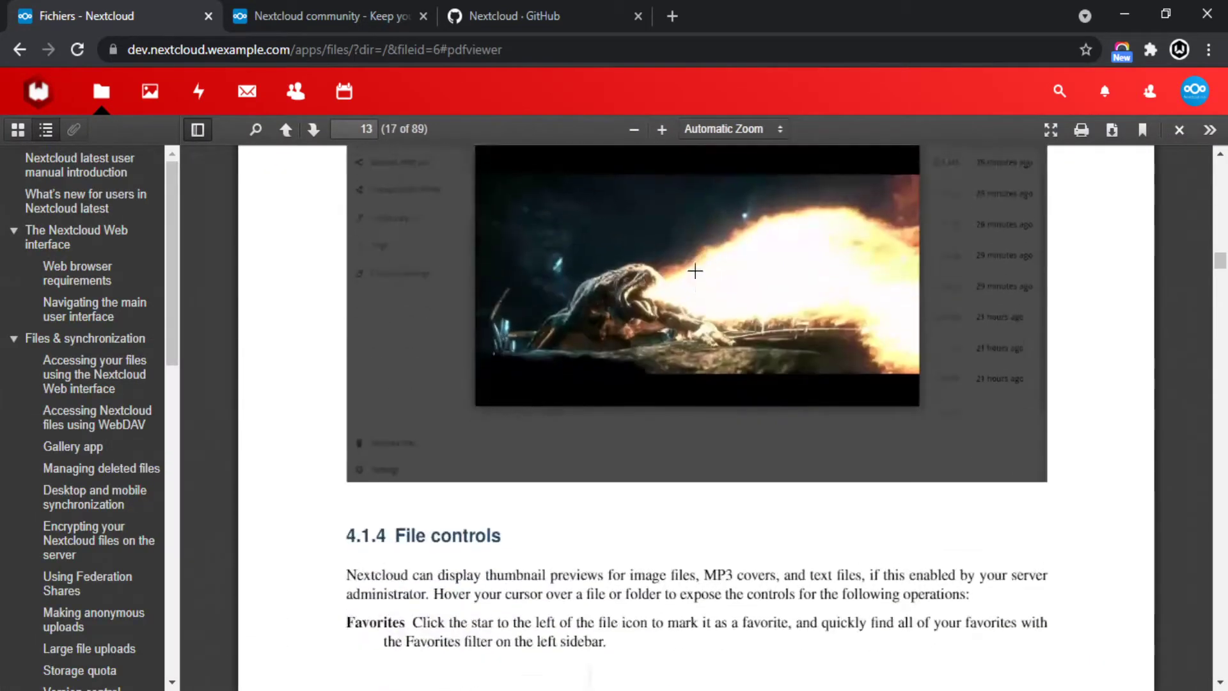
pyautogui.scroll(20, 707, 301)
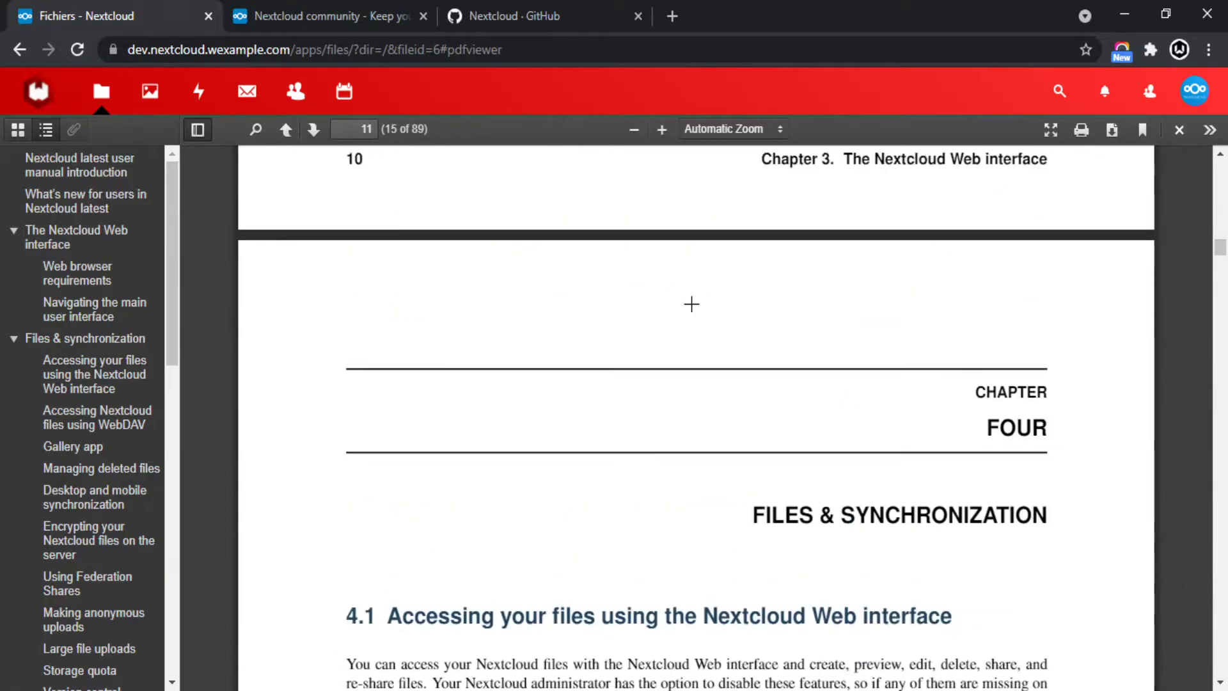
pyautogui.scroll(6, 692, 304)
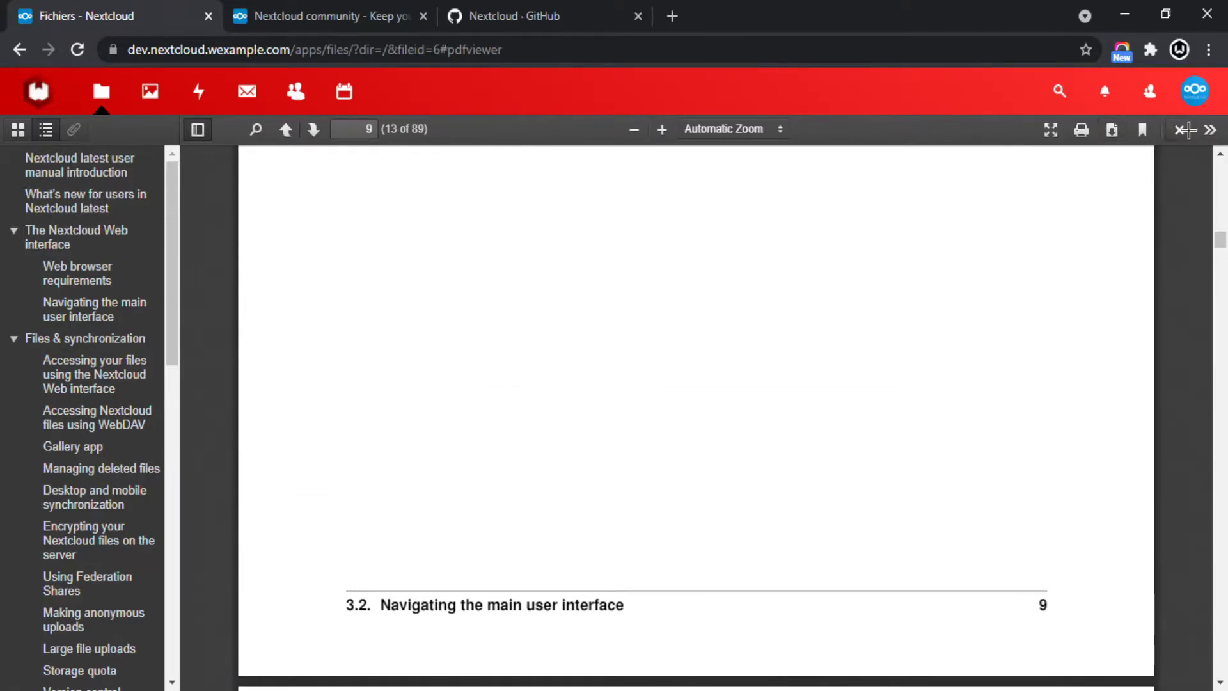
pyautogui.click(1181, 130)
# Play Nextcloud intro.mp4 muted, advance to Nextcloud.png, and close the viewer.
pyautogui.scroll(-5, 536, 333)
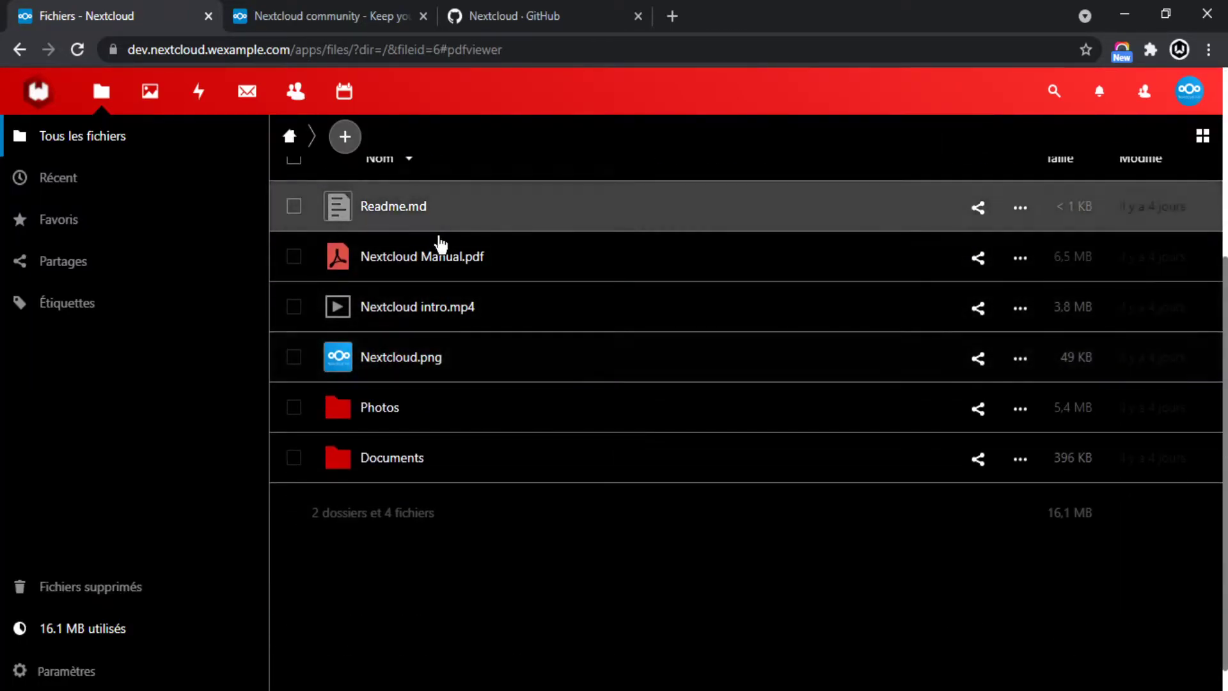
pyautogui.click(441, 320)
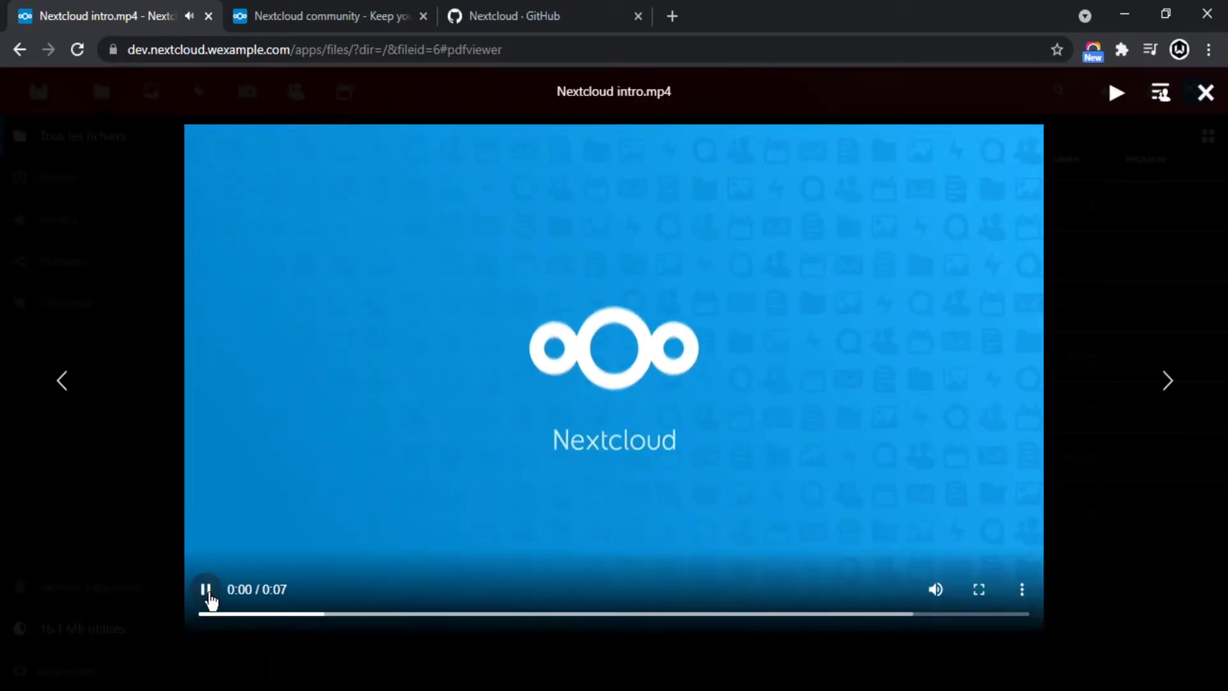
pyautogui.click(936, 590)
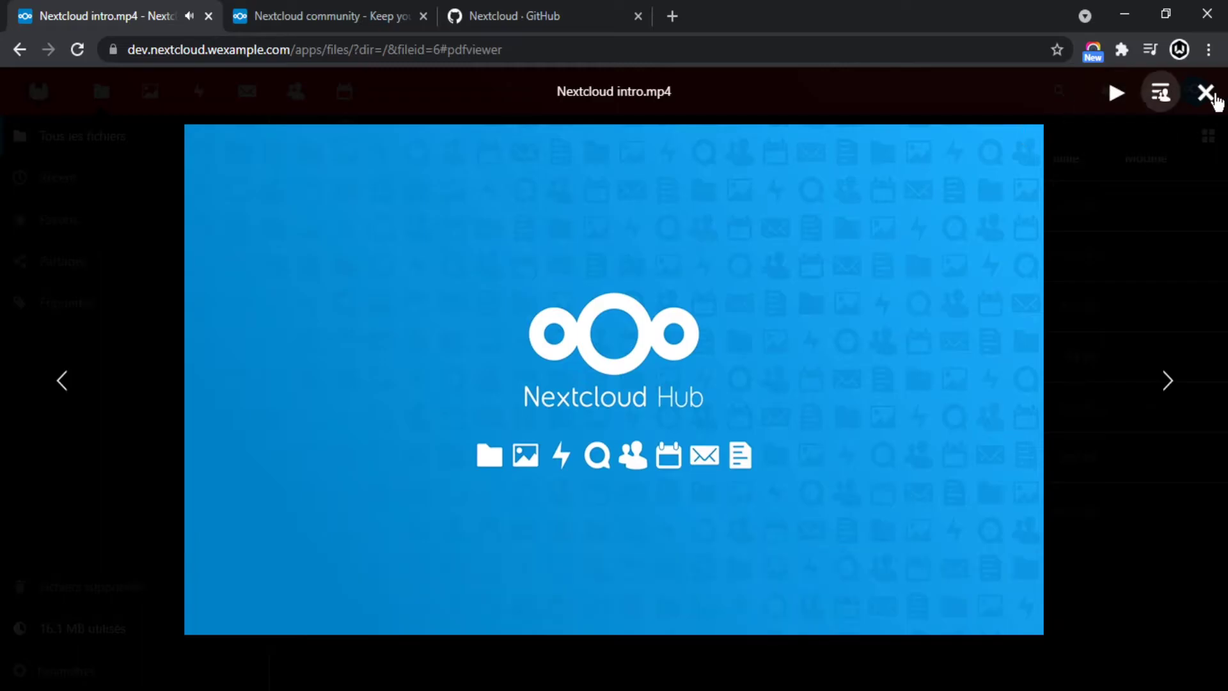
pyautogui.click(1187, 219)
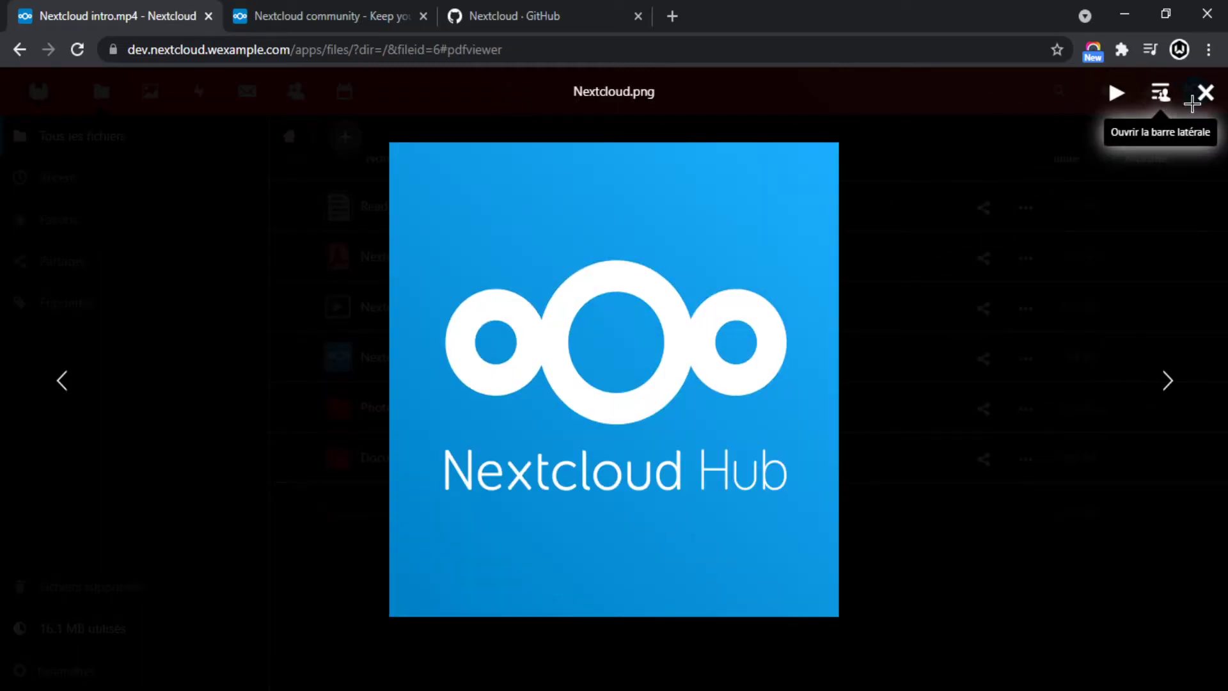
pyautogui.click(1198, 110)
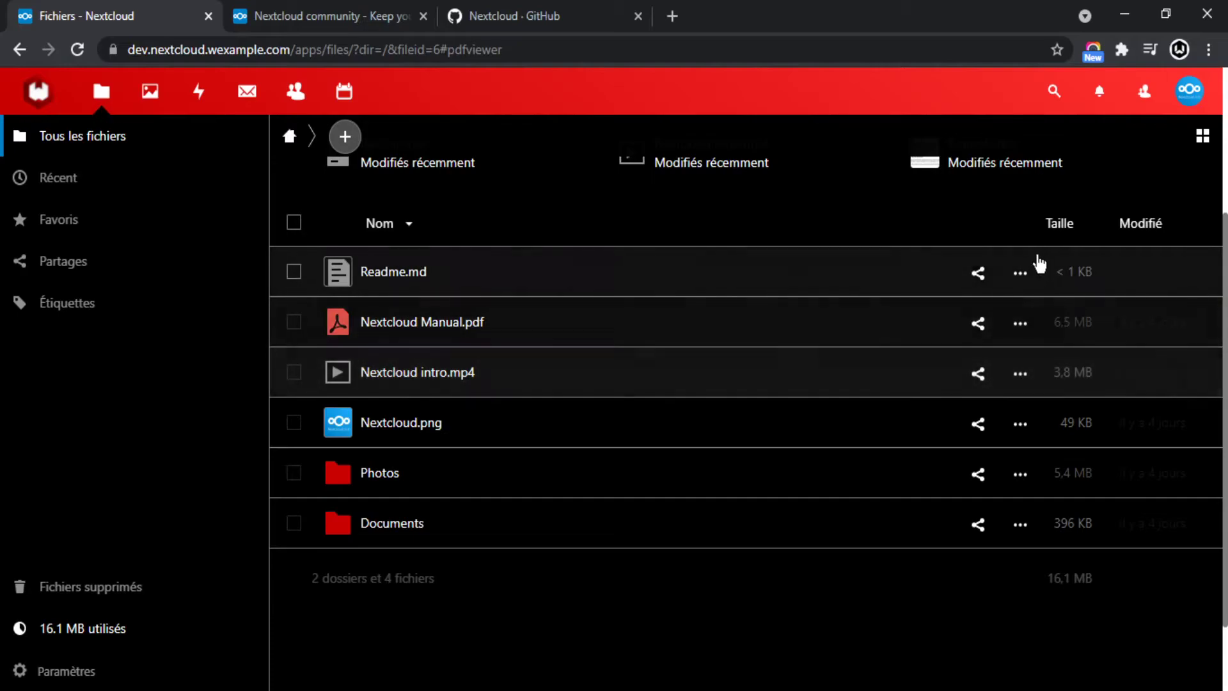
# Star Readme.md as a favourite, check Favoris and Récent, then return to Tous les fichiers.
pyautogui.click(1021, 276)
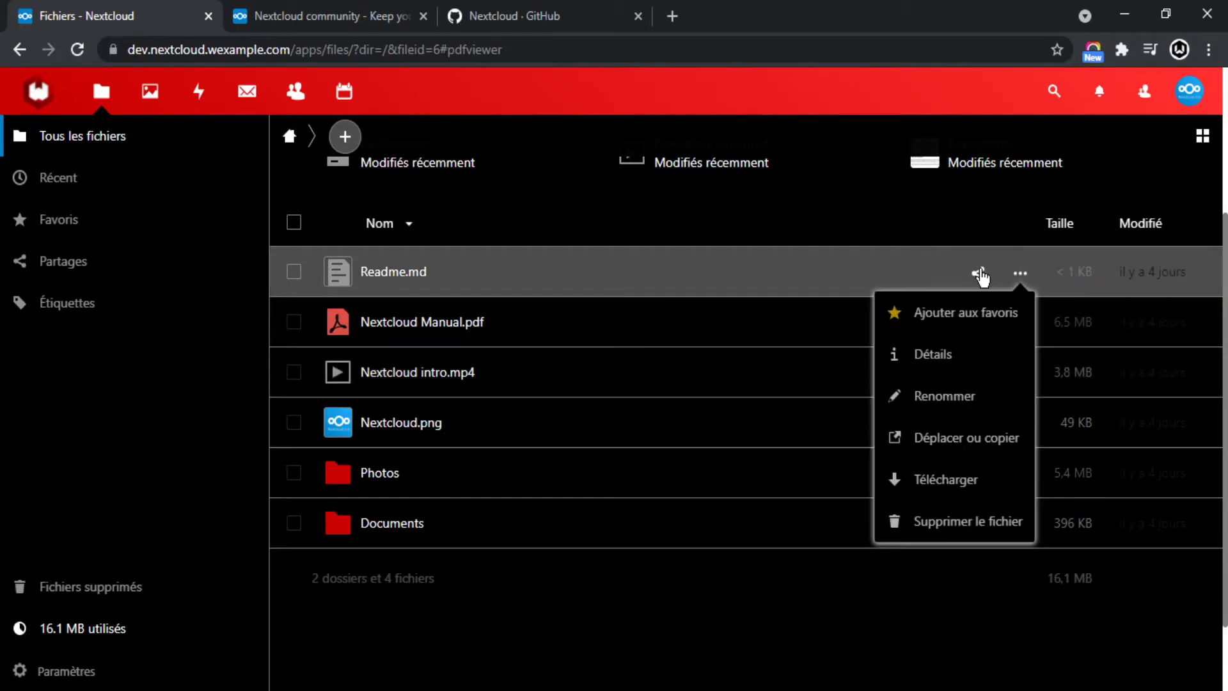
pyautogui.click(923, 320)
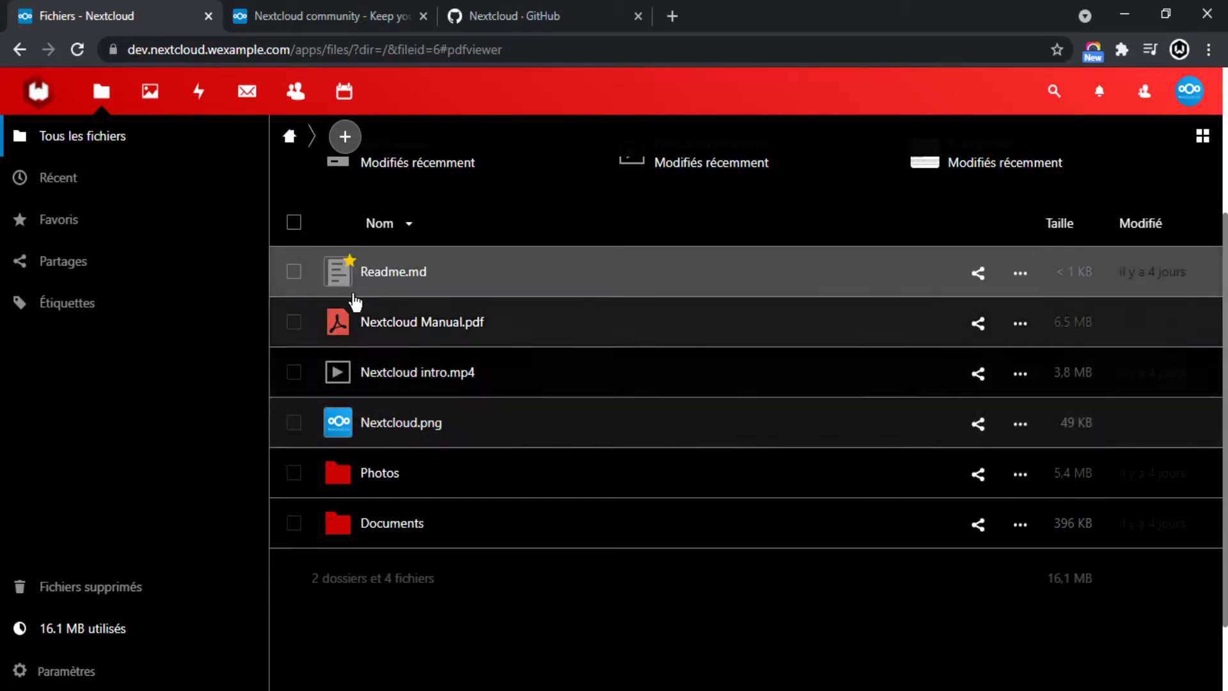
pyautogui.click(55, 217)
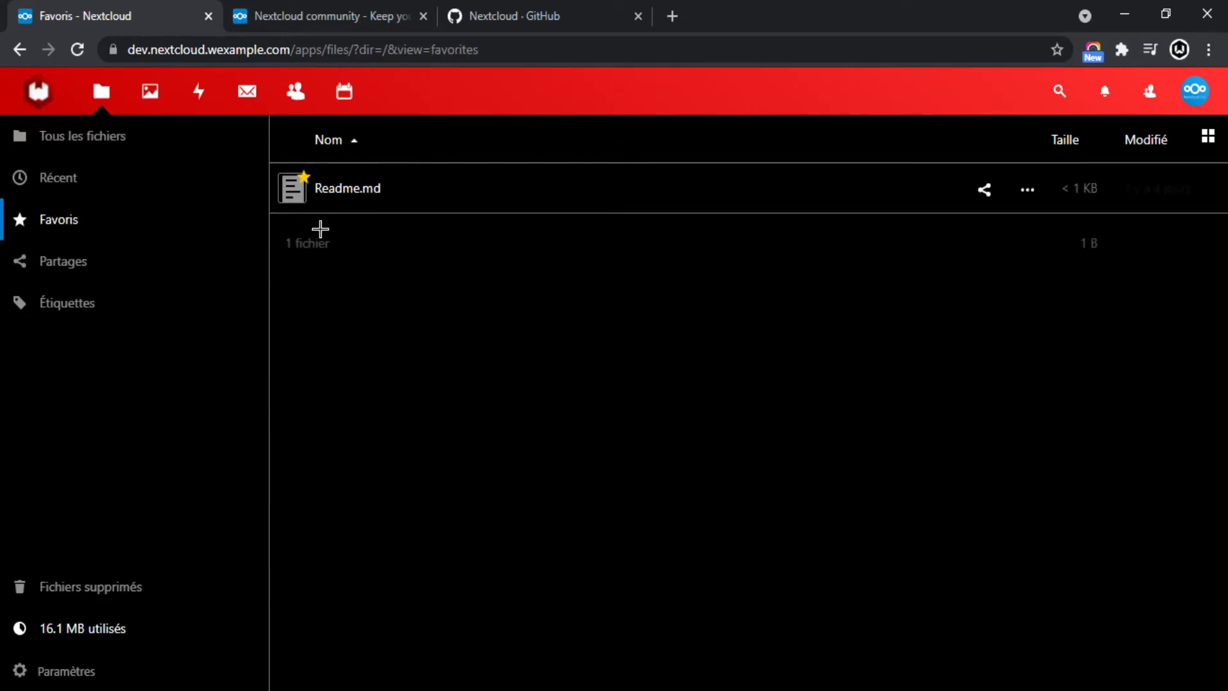
pyautogui.click(87, 180)
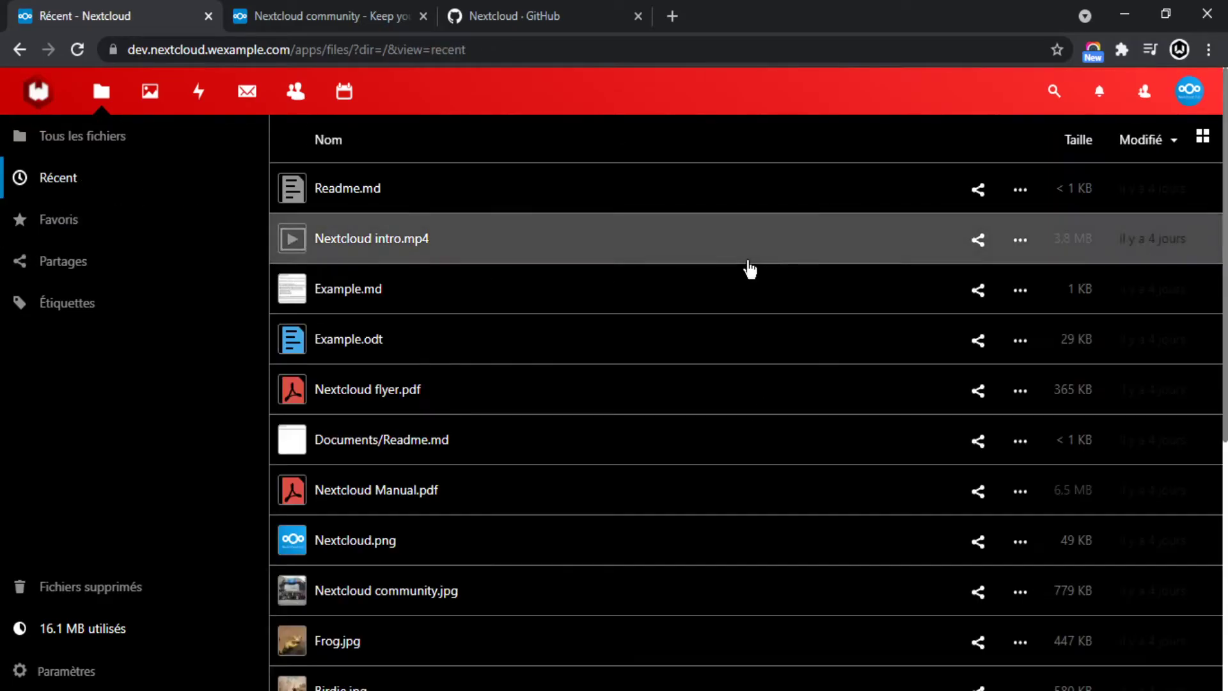
pyautogui.scroll(-4, 934, 393)
pyautogui.scroll(4, 934, 391)
pyautogui.click(178, 145)
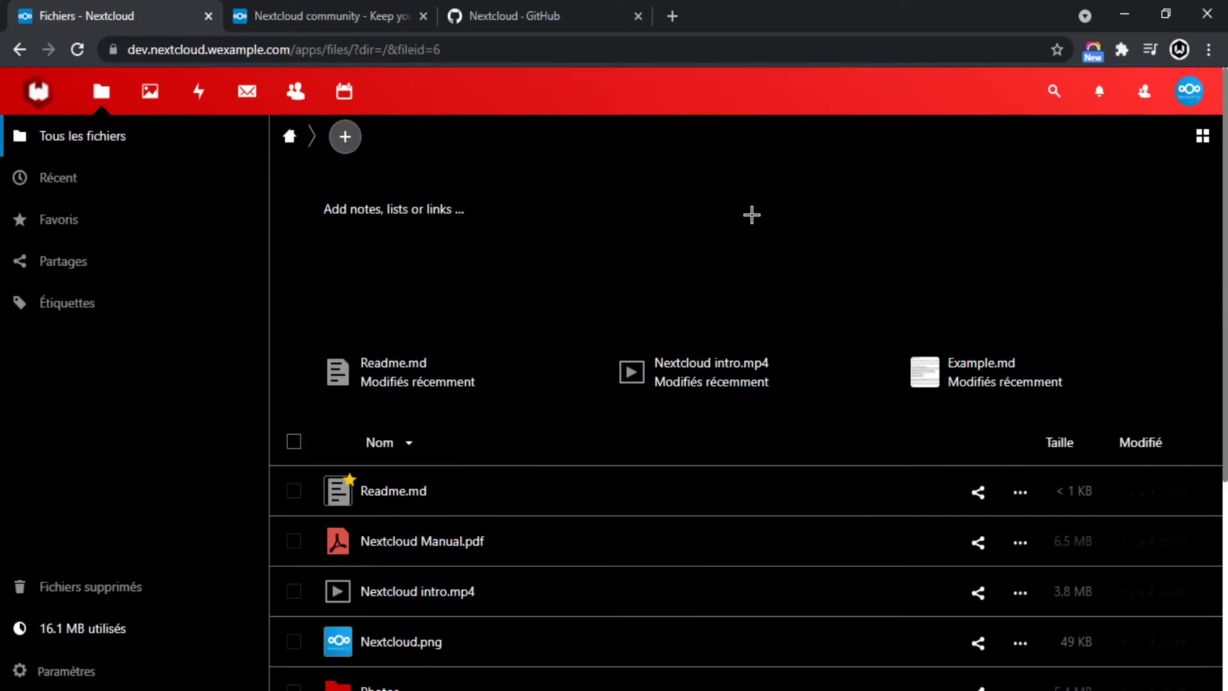
pyautogui.scroll(-3, 1011, 391)
# Post the comment 'test' on Readme.md from its details panel.
pyautogui.click(1020, 301)
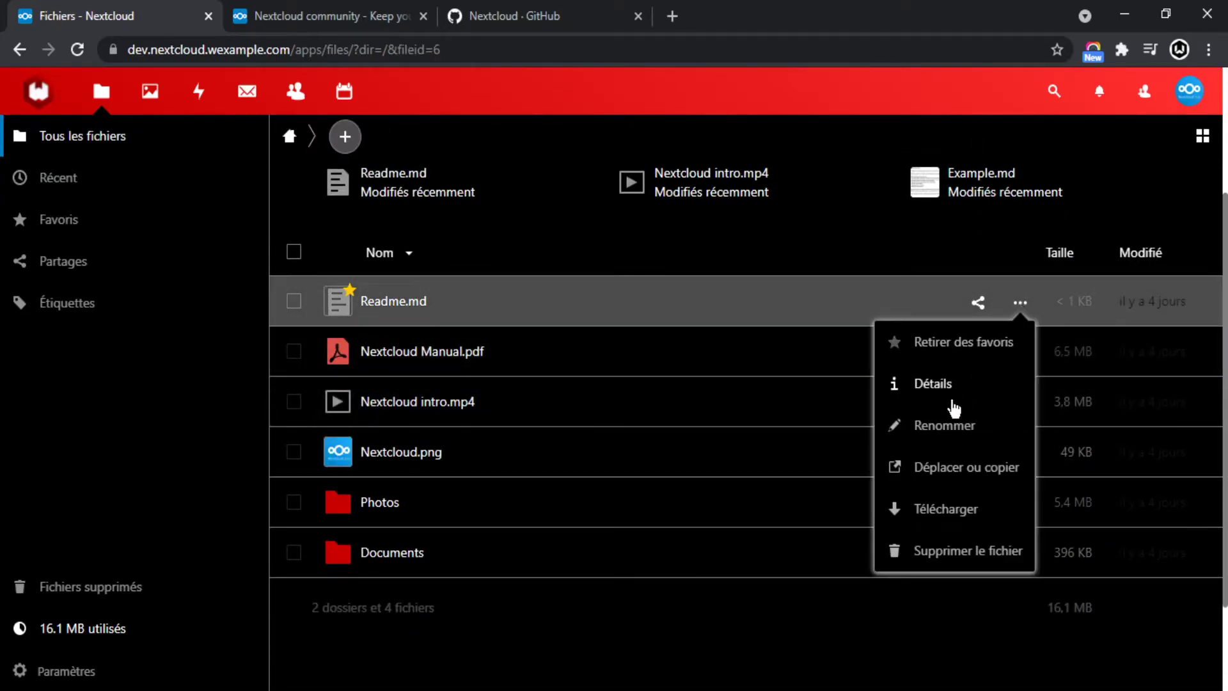
pyautogui.click(930, 385)
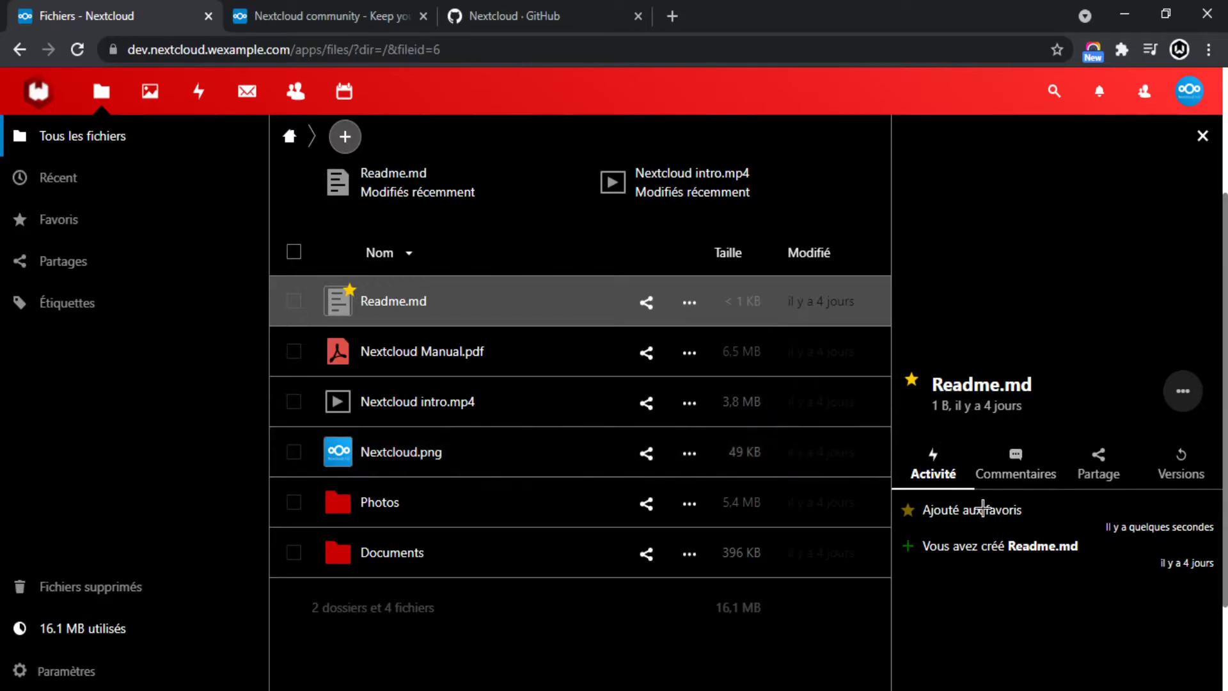
pyautogui.click(1027, 465)
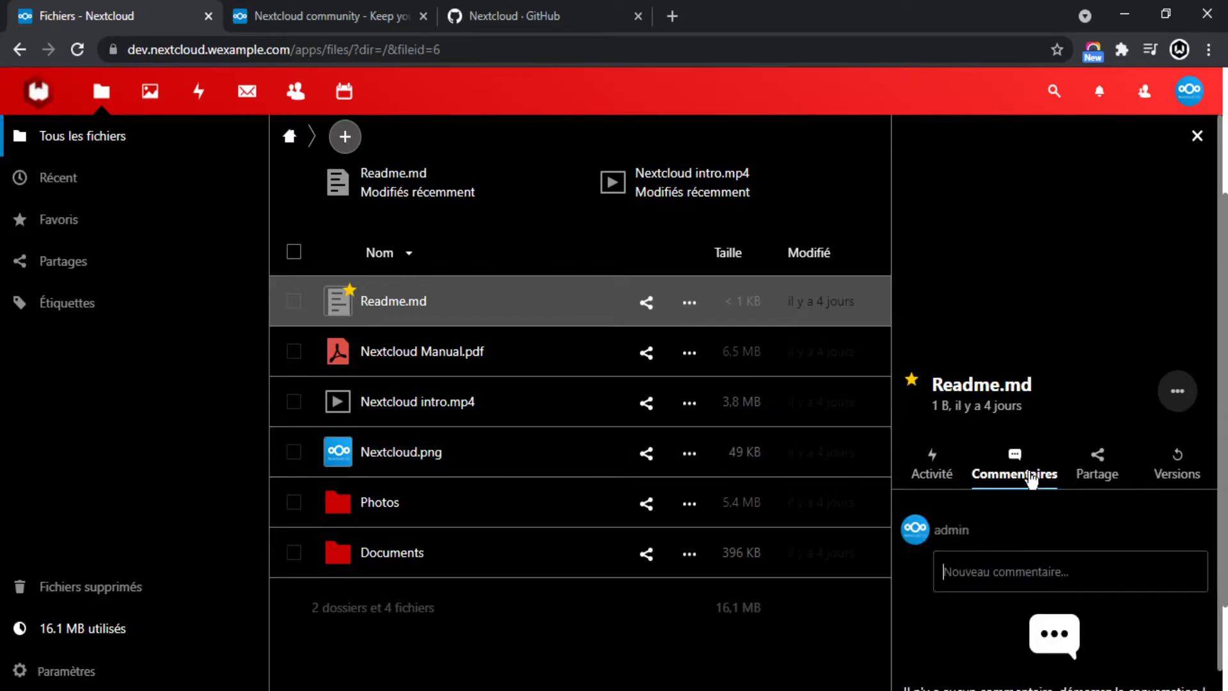
pyautogui.click(1009, 552)
pyautogui.write('test')
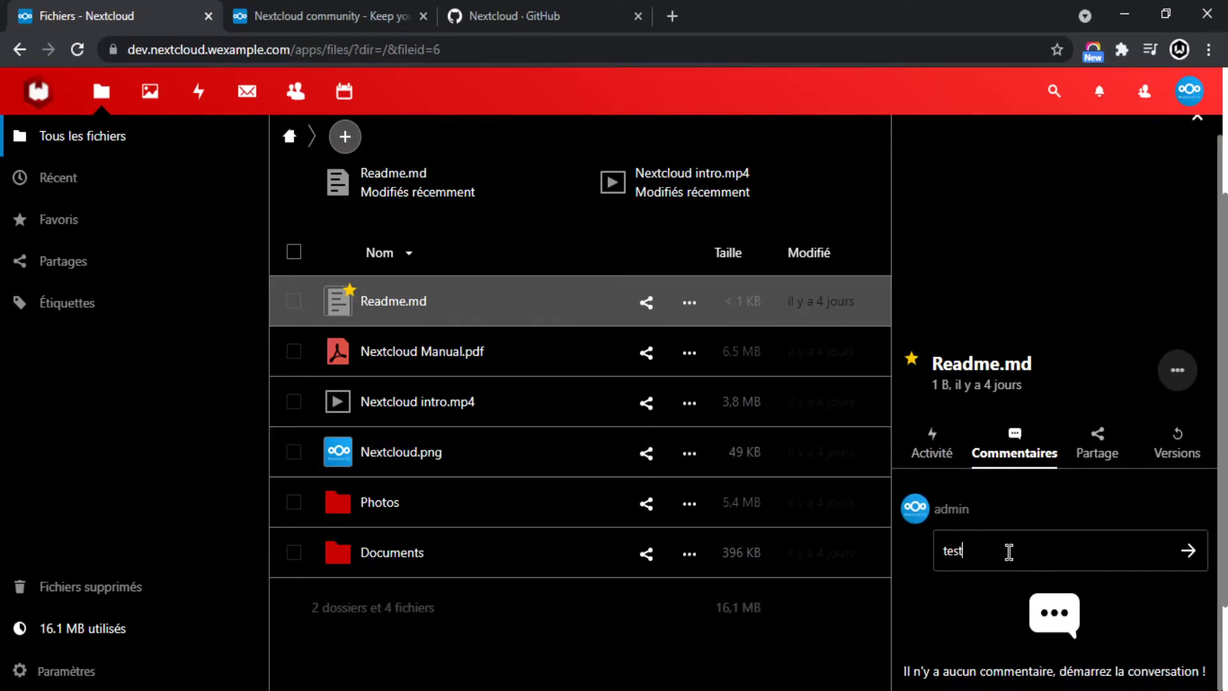
pyautogui.press('Return')
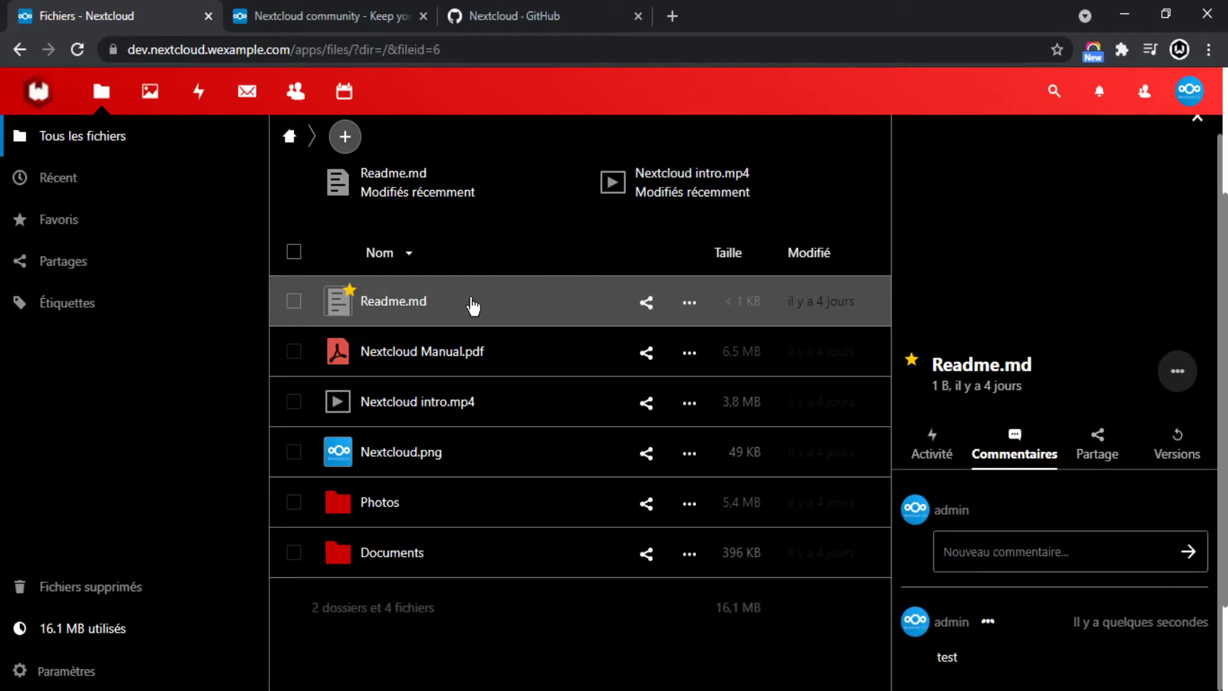
# Switch Readme.md's details panel to its Activité feed.
pyautogui.scroll(-2, 1043, 614)
pyautogui.scroll(3, 708, 488)
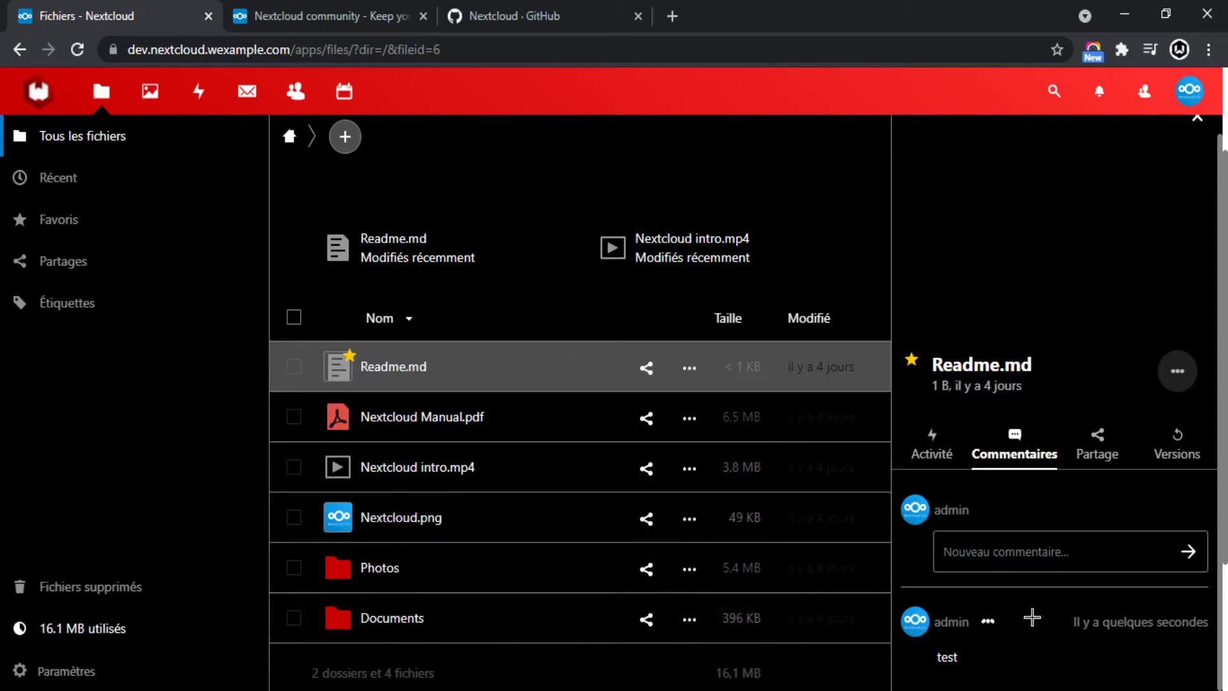
pyautogui.click(932, 450)
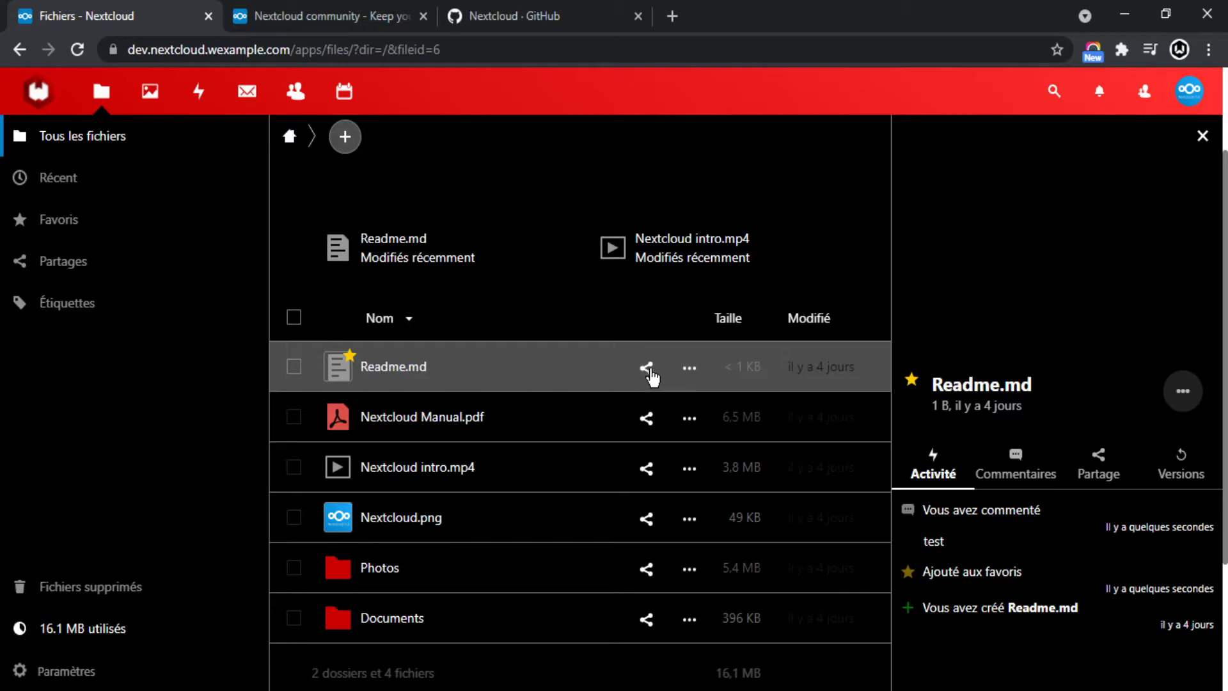
# Show Readme.md's details panel on the Partage tab with its share link, internal link and project options.
pyautogui.click(689, 367)
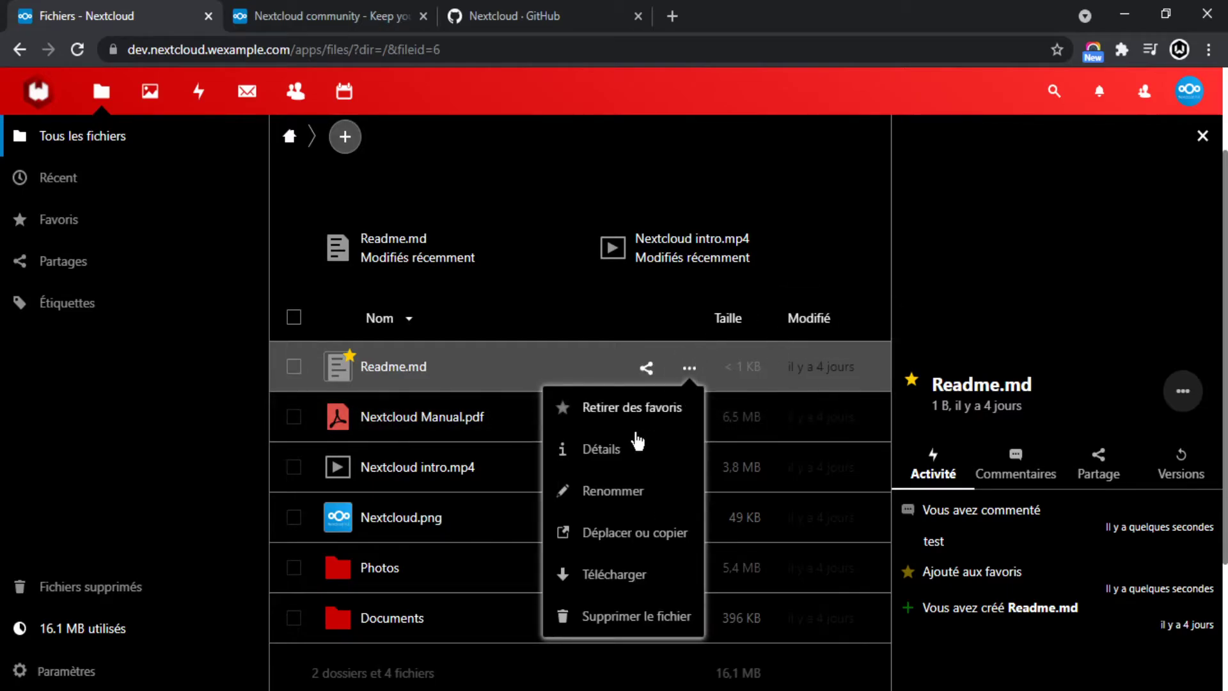
pyautogui.click(1203, 137)
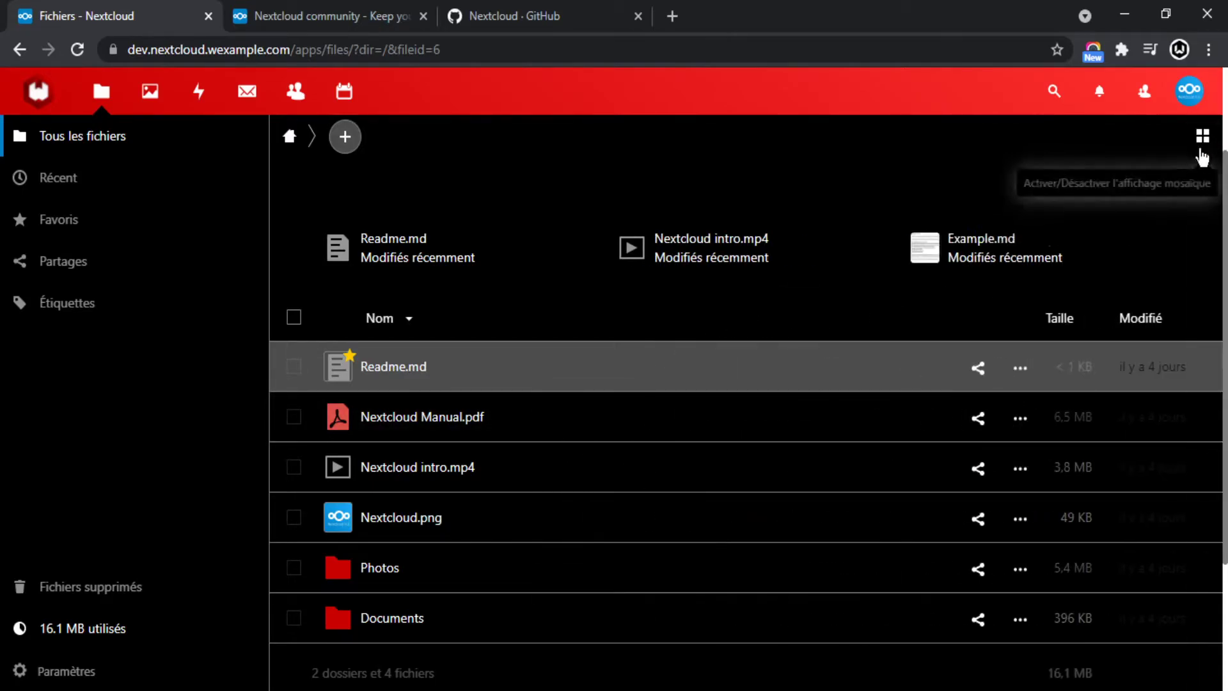
pyautogui.click(979, 367)
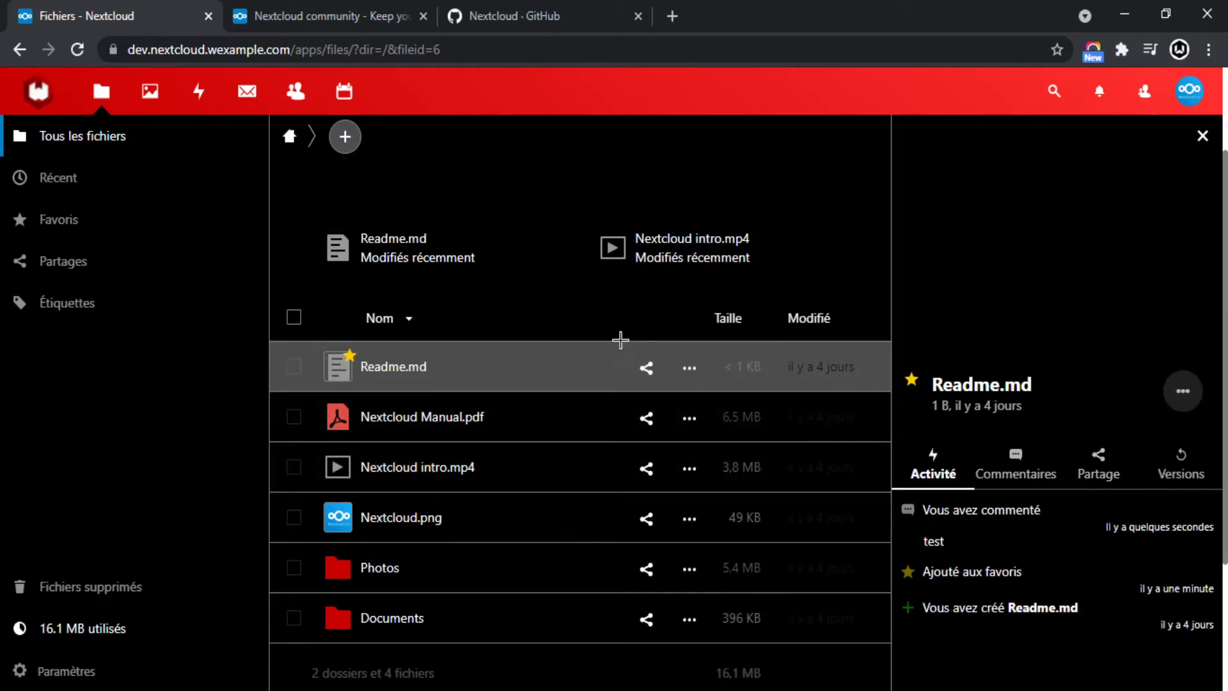
pyautogui.click(1109, 487)
pyautogui.scroll(-1, 1071, 527)
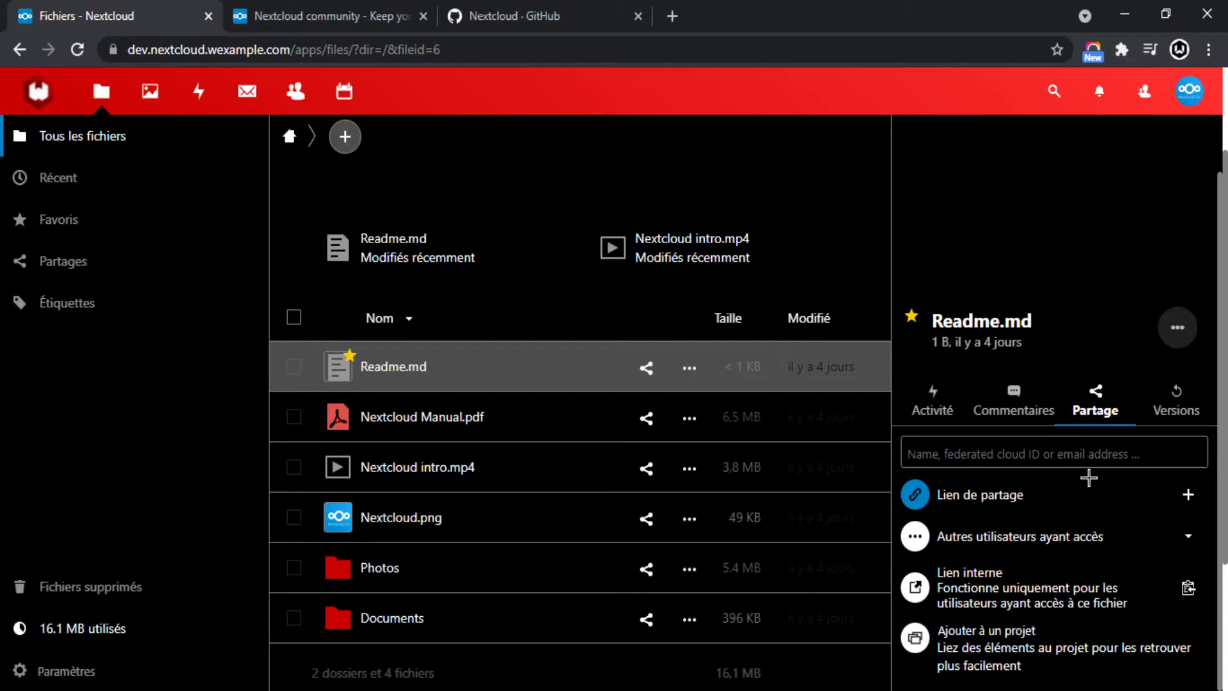
# Create a public share link for Readme.md, review its options, and copy the link.
pyautogui.click(1189, 496)
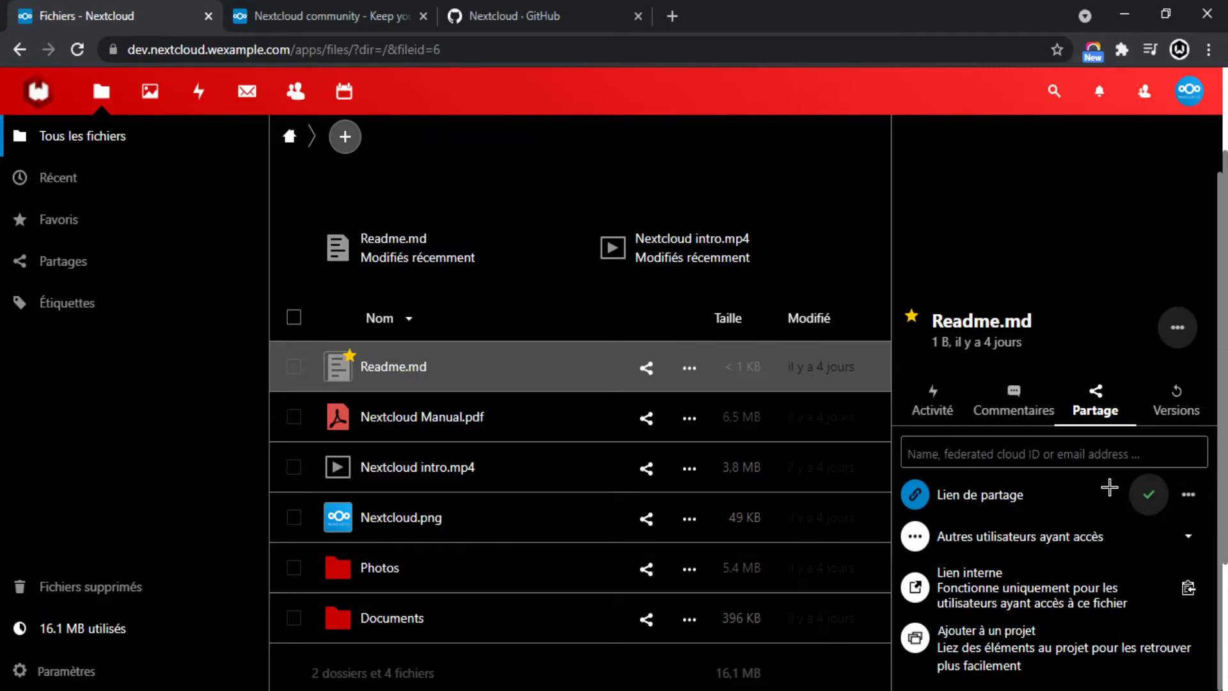
pyautogui.click(1189, 497)
pyautogui.click(1189, 497)
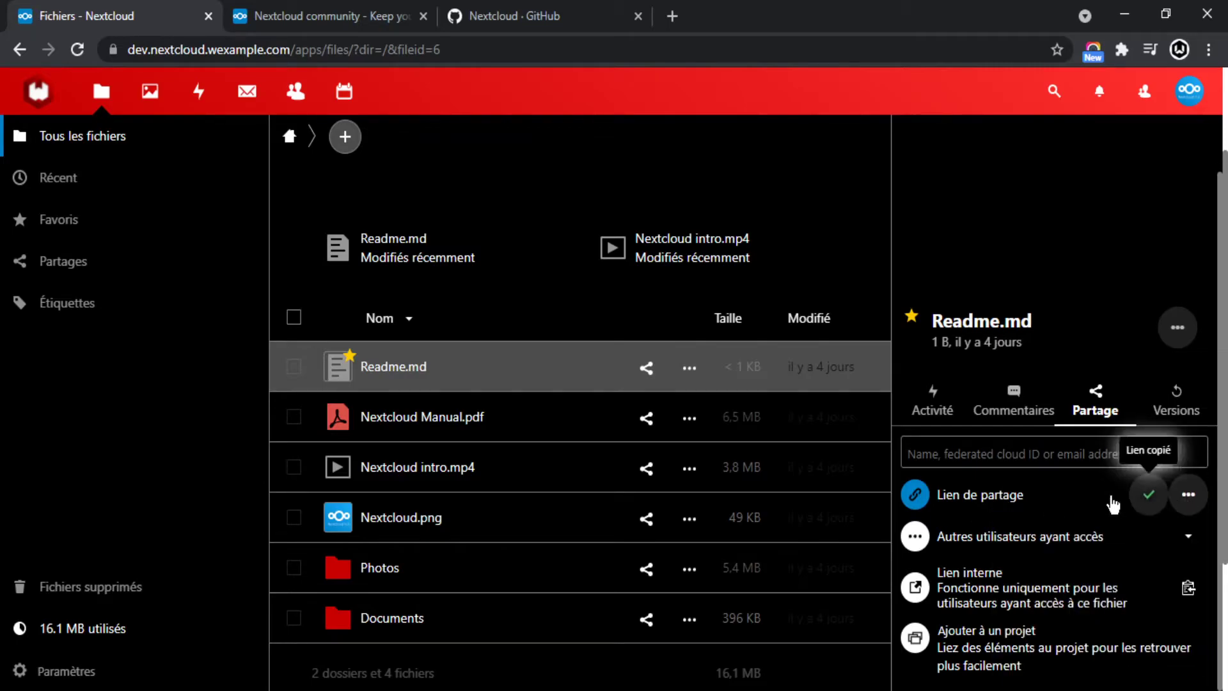
pyautogui.click(1187, 496)
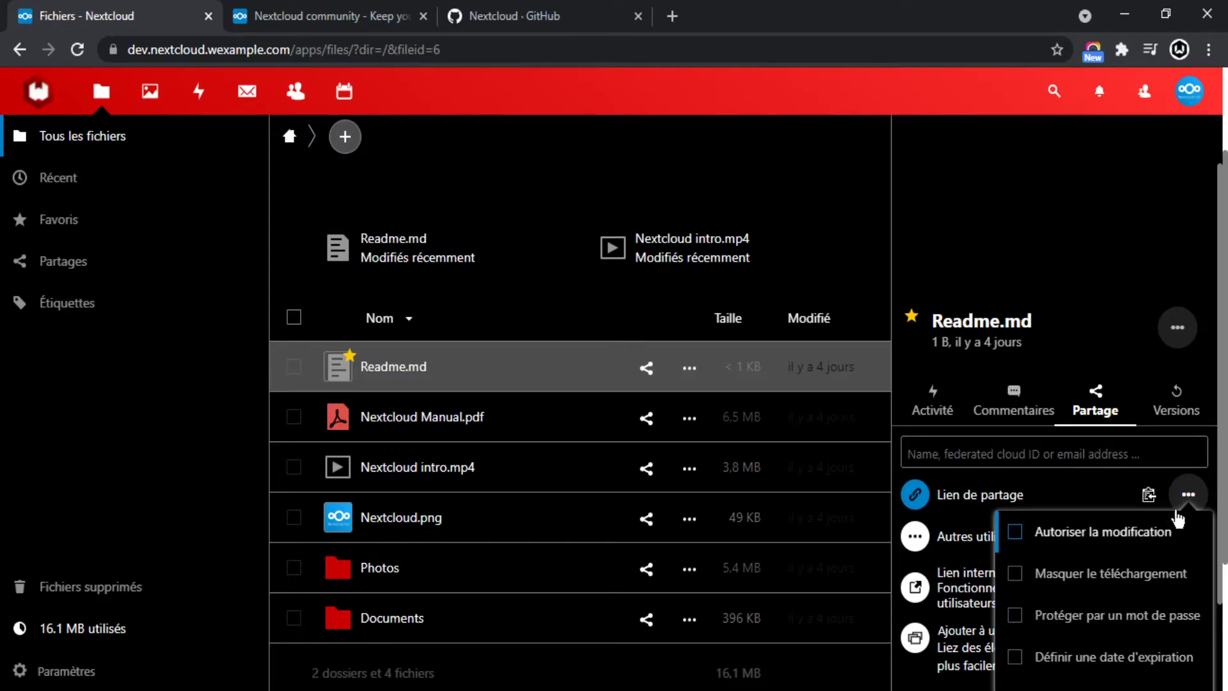
pyautogui.click(1190, 497)
pyautogui.click(1149, 496)
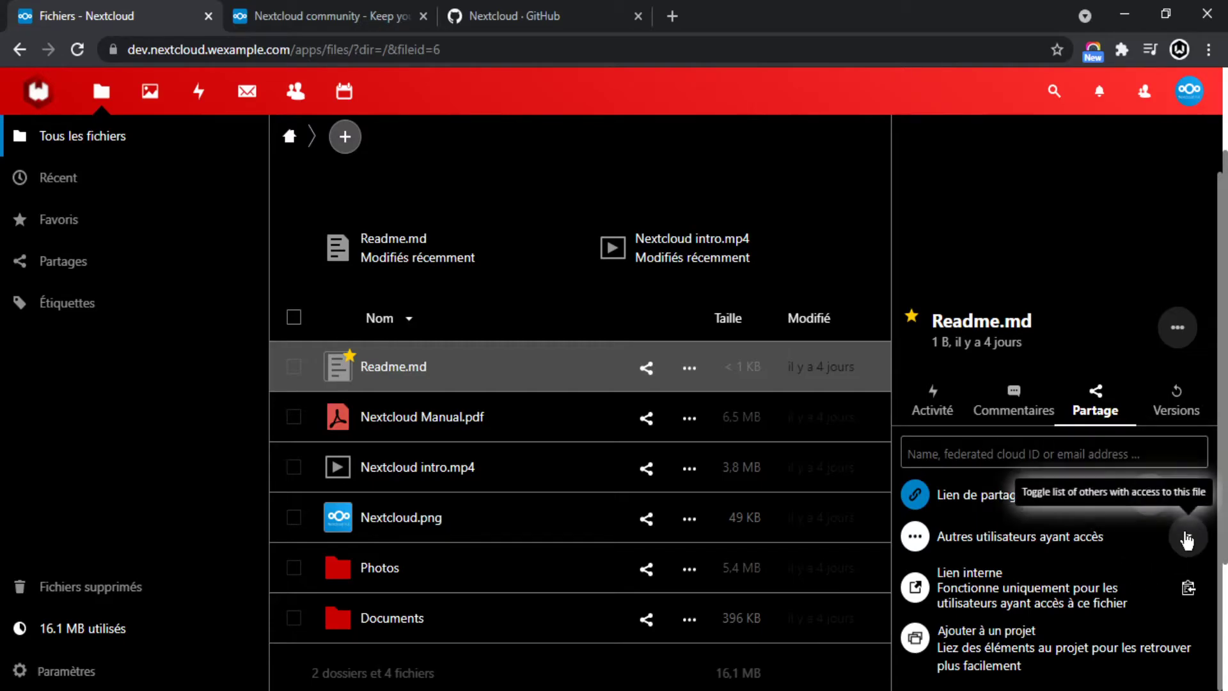
# Check which other users have access, then copy Readme.md's internal link.
pyautogui.click(1186, 540)
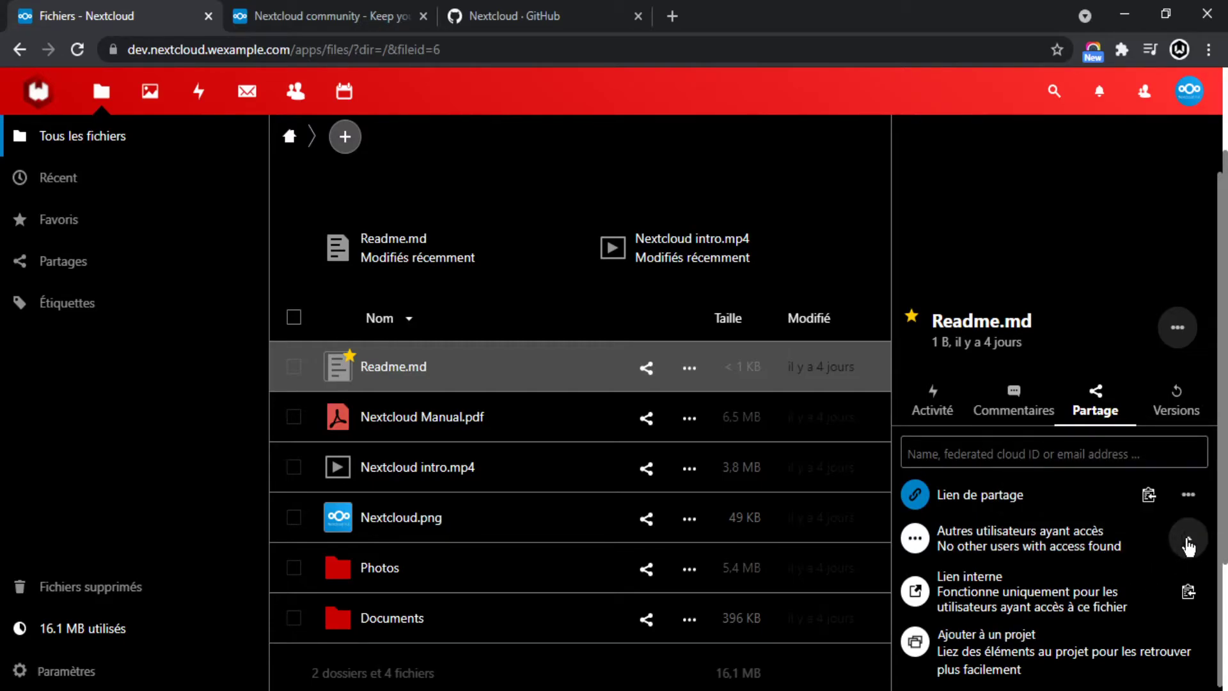
pyautogui.click(1188, 541)
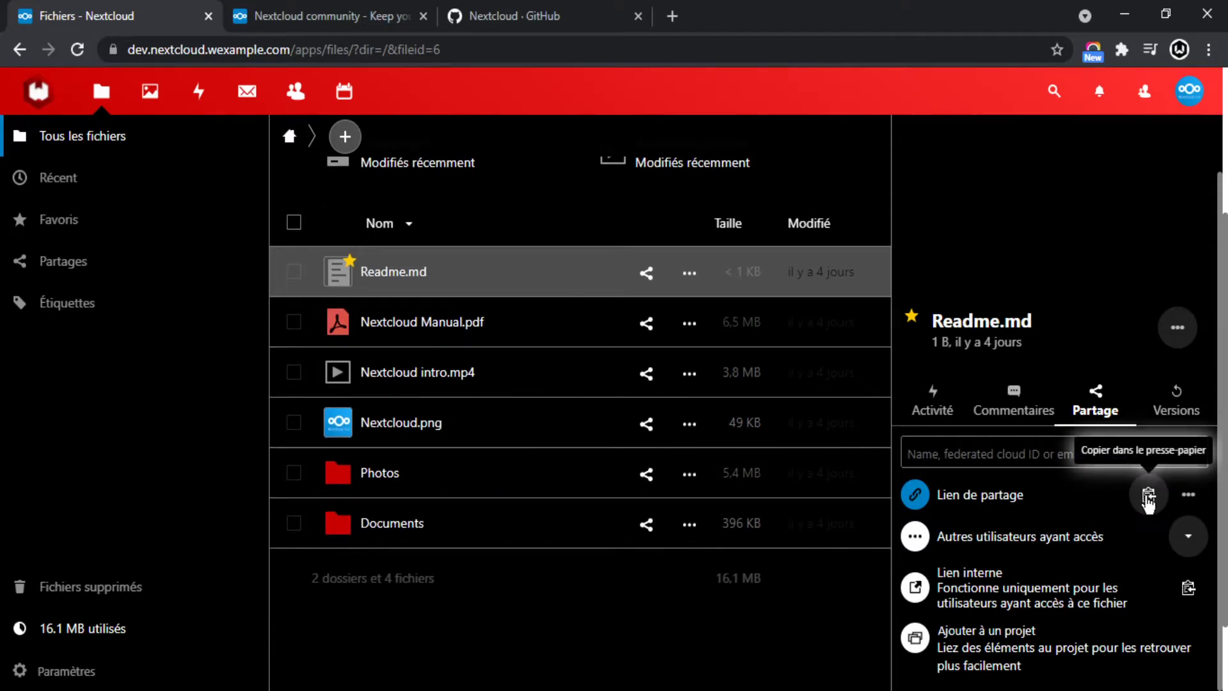
pyautogui.scroll(-5, 773, 471)
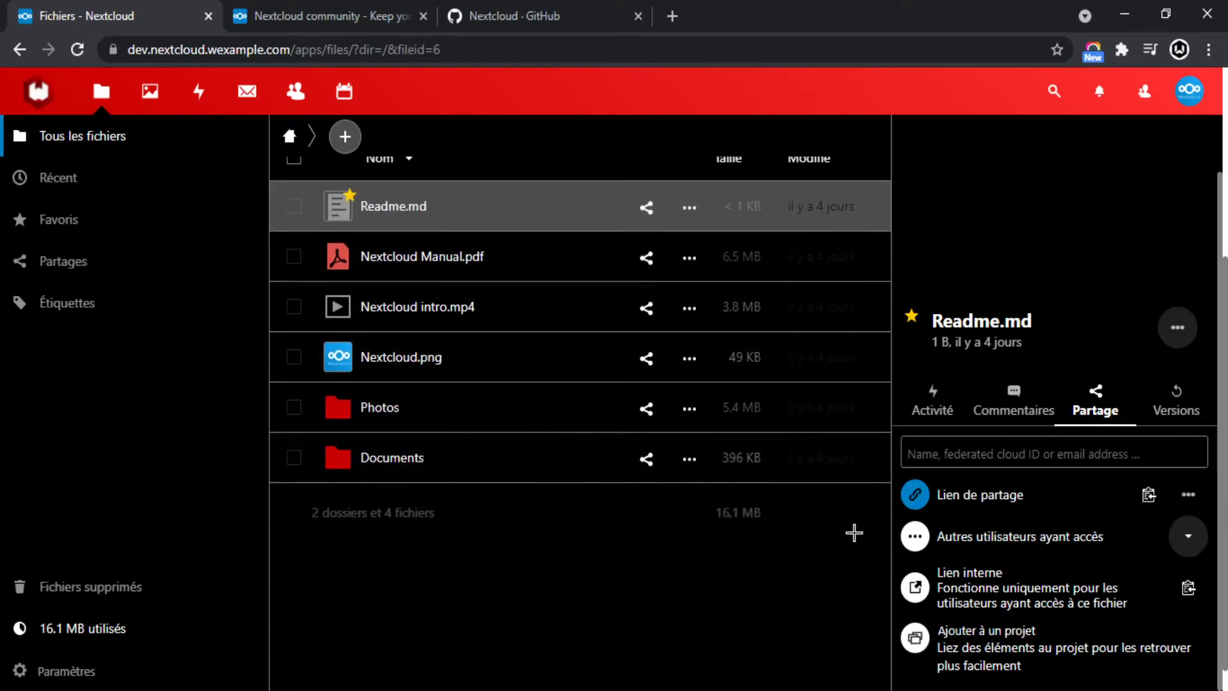
pyautogui.scroll(5, 749, 544)
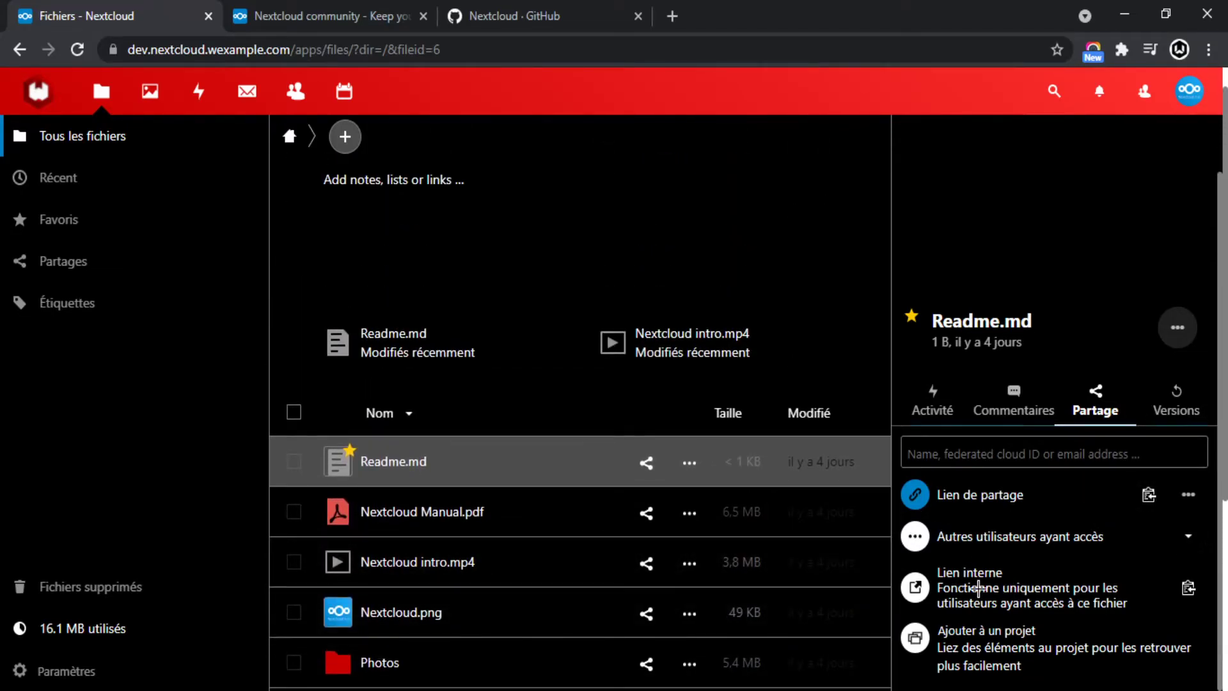
pyautogui.moveTo(940, 576); pyautogui.dragTo(1155, 609)
pyautogui.click(994, 603)
pyautogui.tripleClick(1111, 601)
pyautogui.click(1067, 605)
pyautogui.click(1190, 589)
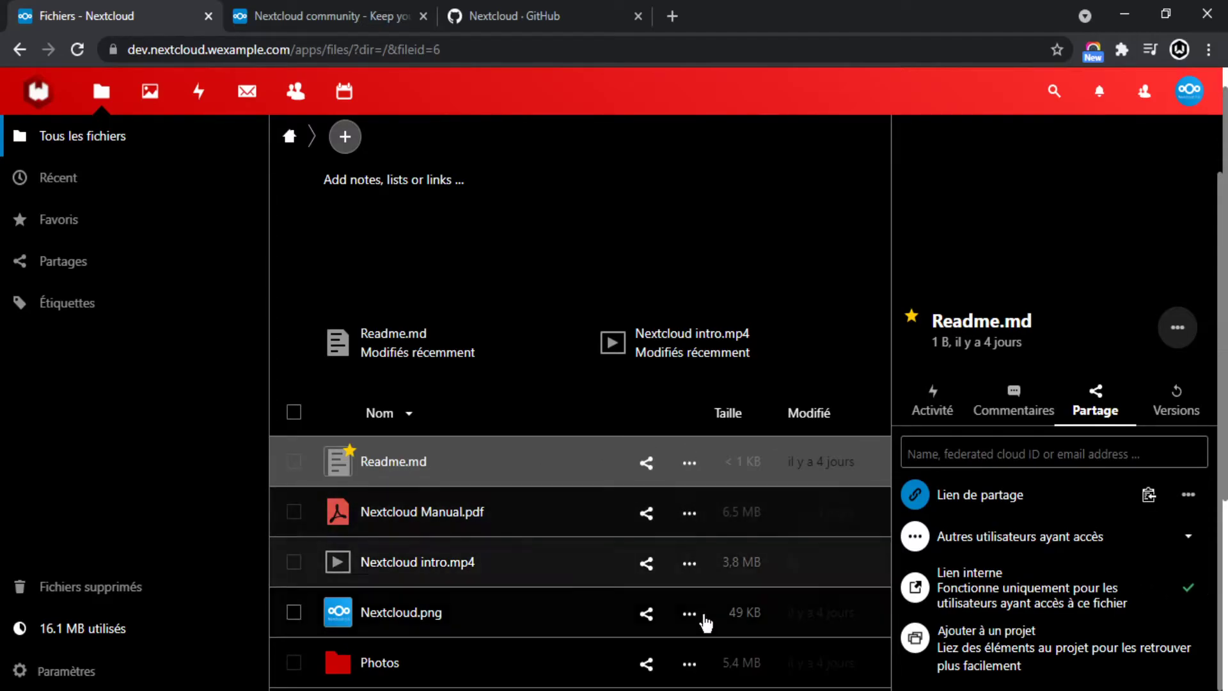
pyautogui.moveTo(1124, 608); pyautogui.dragTo(936, 586)
pyautogui.click(1053, 604)
pyautogui.moveTo(1126, 608); pyautogui.dragTo(937, 586)
# Try the add-to-project search, then show Readme.md's Versions tab, which has no other versions.
pyautogui.click(964, 627)
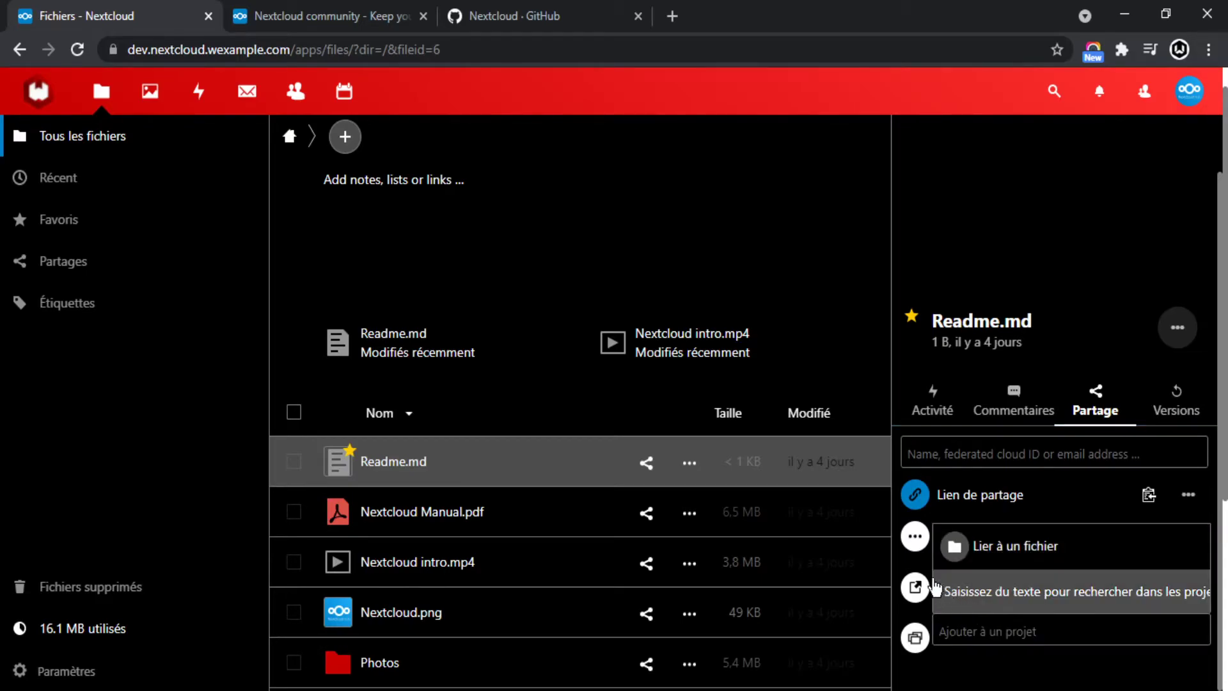
pyautogui.click(1010, 498)
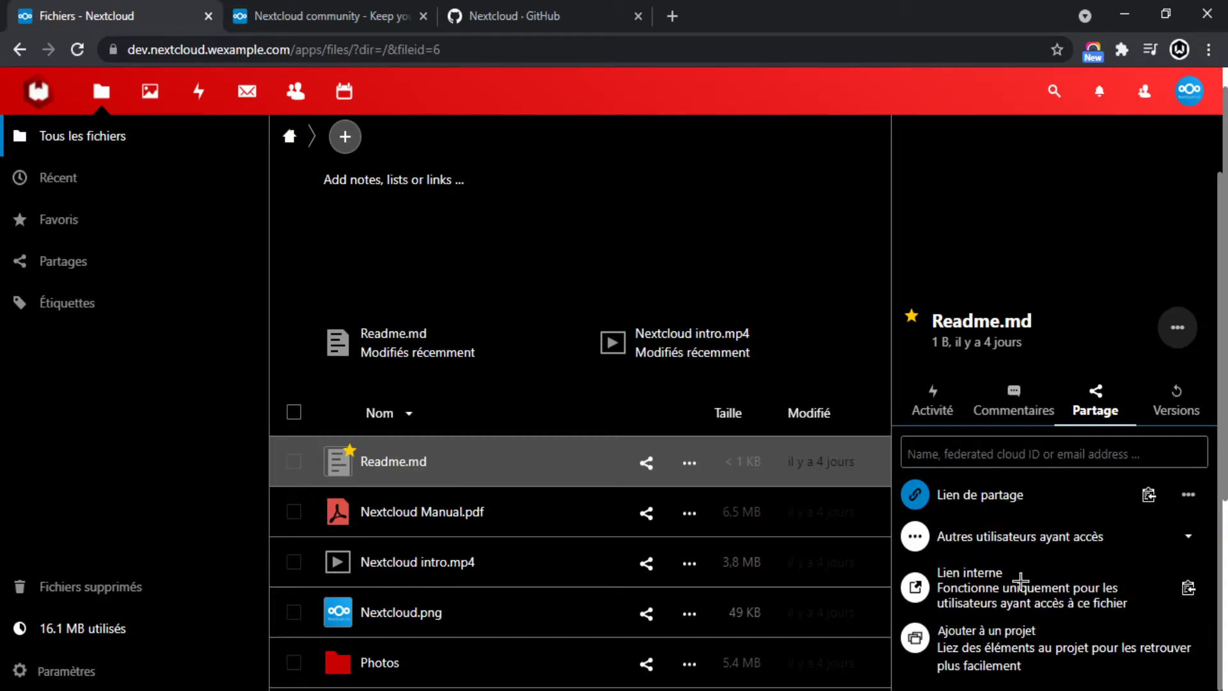
pyautogui.click(953, 653)
pyautogui.click(985, 504)
pyautogui.click(1177, 400)
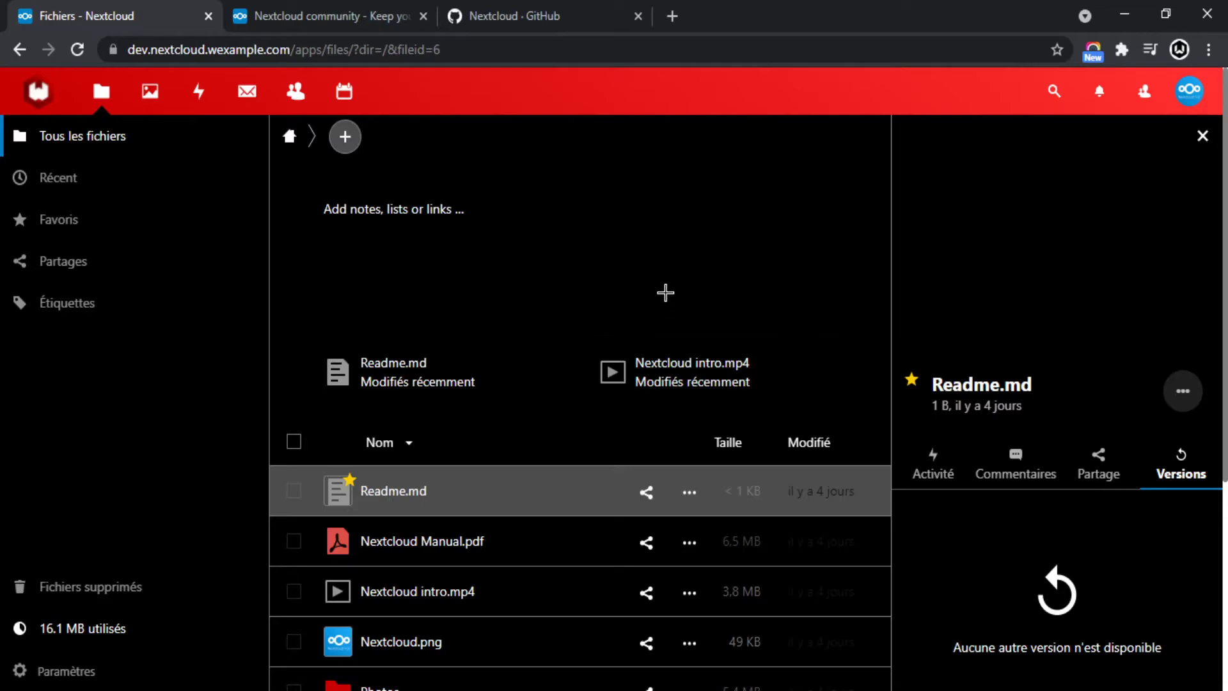
# Close Readme.md's details panel to return to the full-width Files list.
pyautogui.scroll(-1, 557, 346)
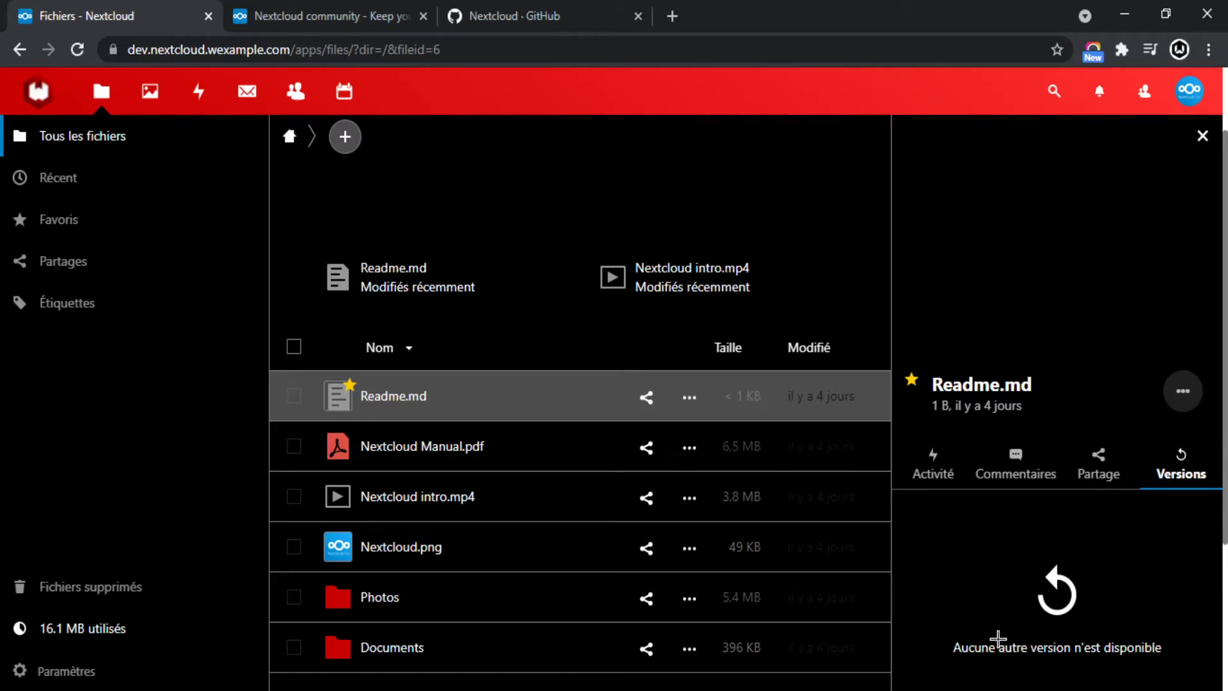
pyautogui.click(1204, 133)
pyautogui.scroll(-1, 736, 390)
# Select Readme.md, Nextcloud Manual.pdf and Nextcloud intro.mp4, then deselect all three.
pyautogui.click(293, 300)
pyautogui.click(294, 351)
pyautogui.click(294, 402)
pyautogui.scroll(2, 320, 358)
pyautogui.scroll(-1, 447, 435)
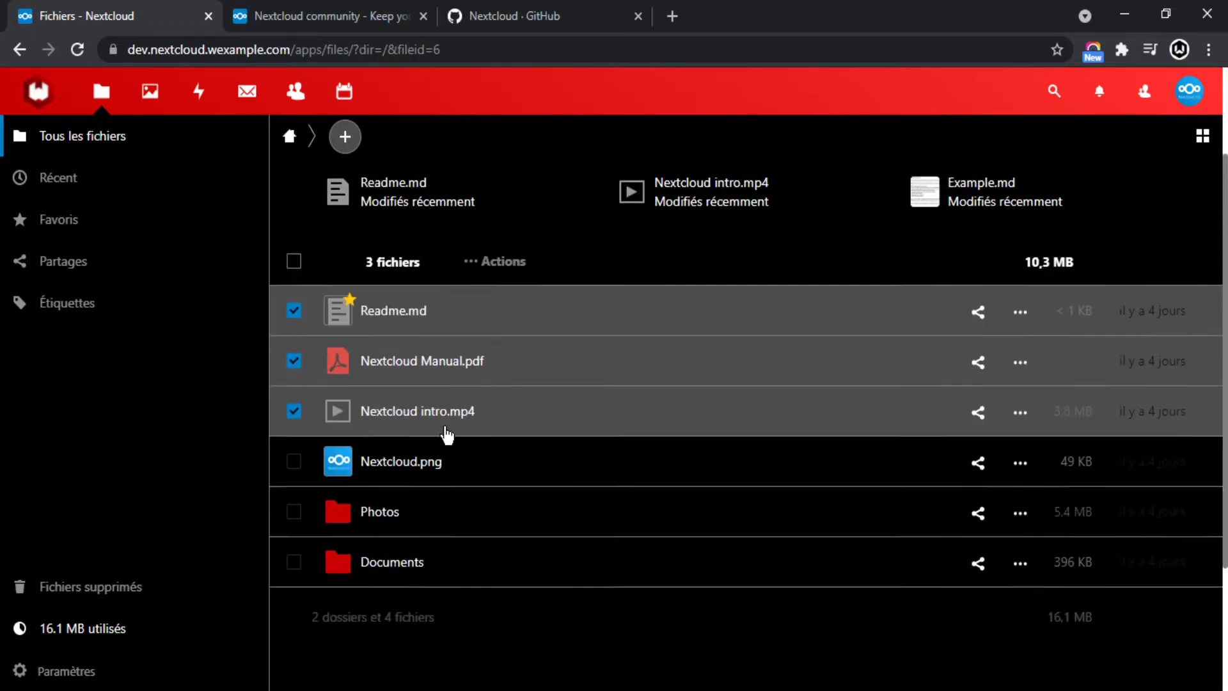
pyautogui.scroll(2, 707, 327)
pyautogui.rightClick(707, 413)
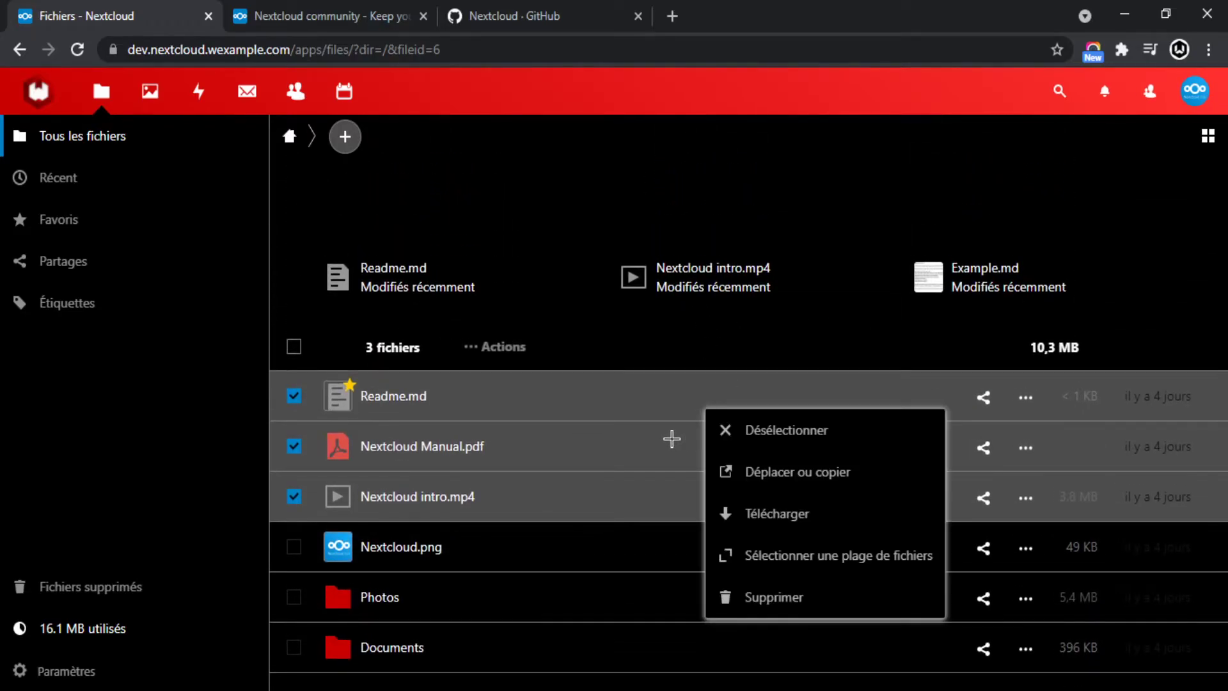
pyautogui.rightClick(618, 401)
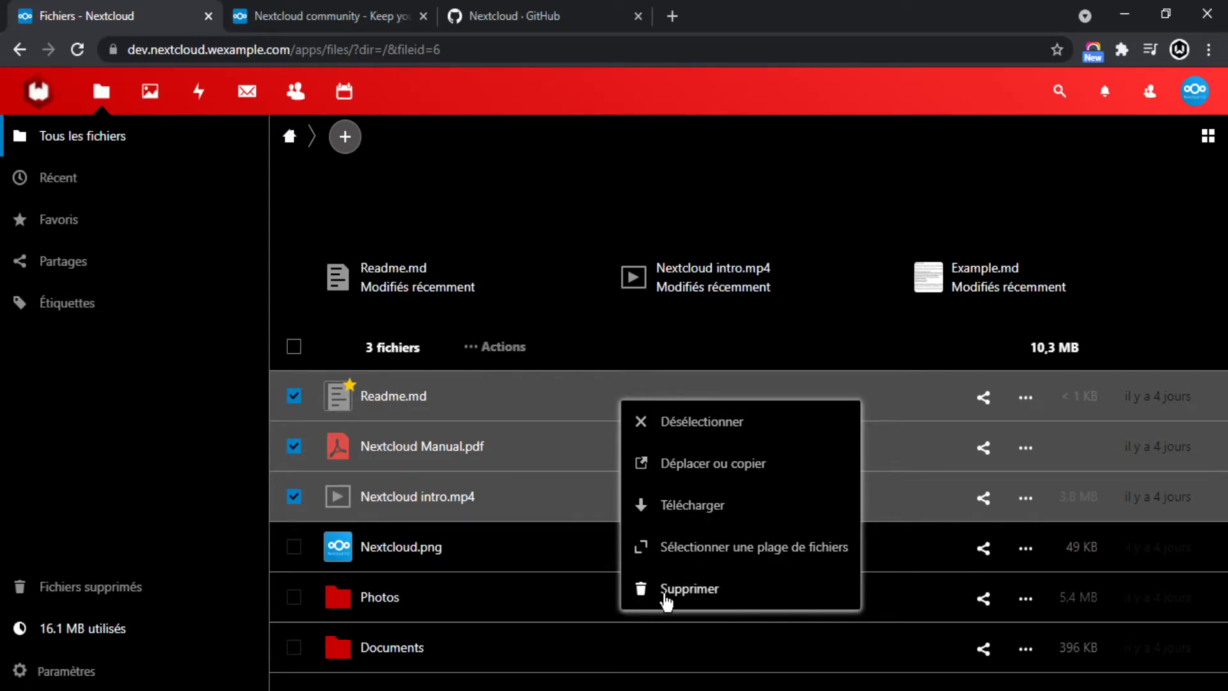
pyautogui.click(686, 430)
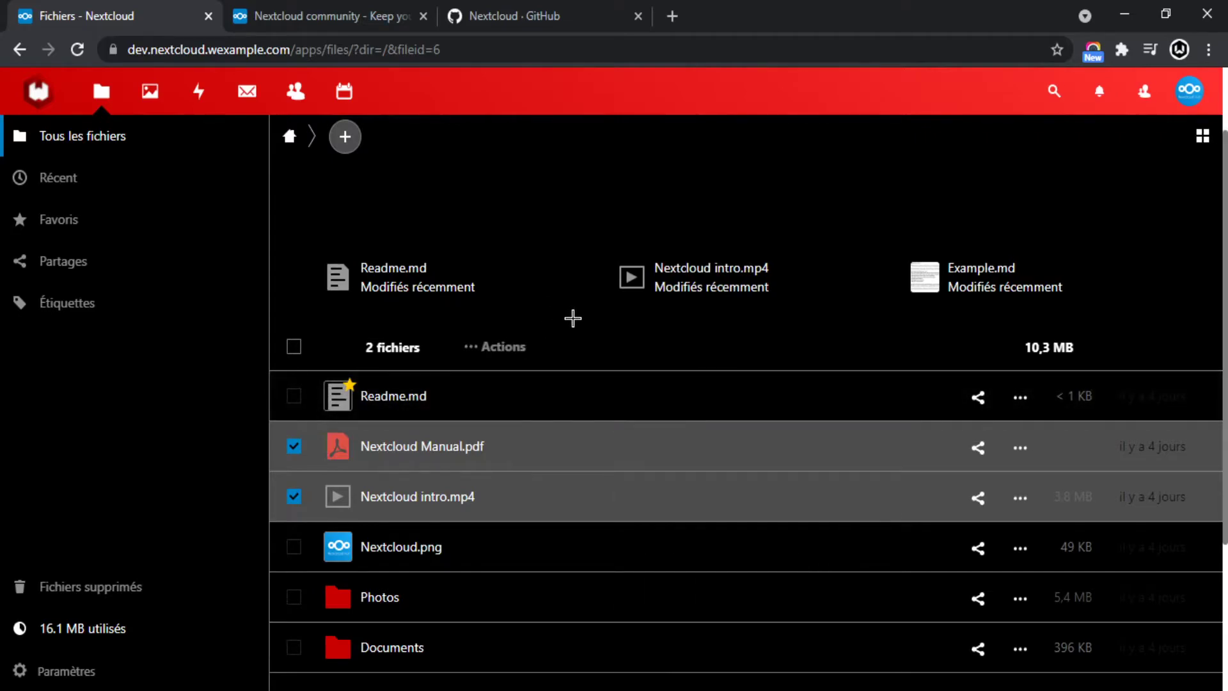
pyautogui.click(293, 446)
pyautogui.click(294, 497)
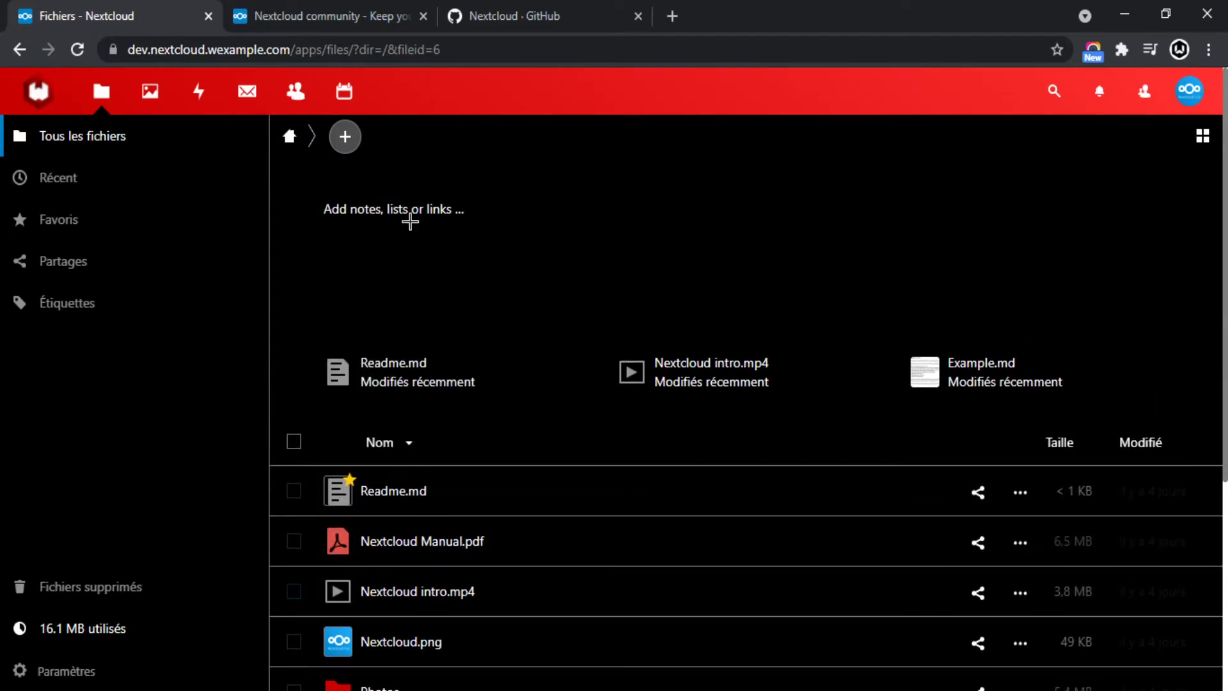
# Create a new folder named test in Files.
pyautogui.click(346, 136)
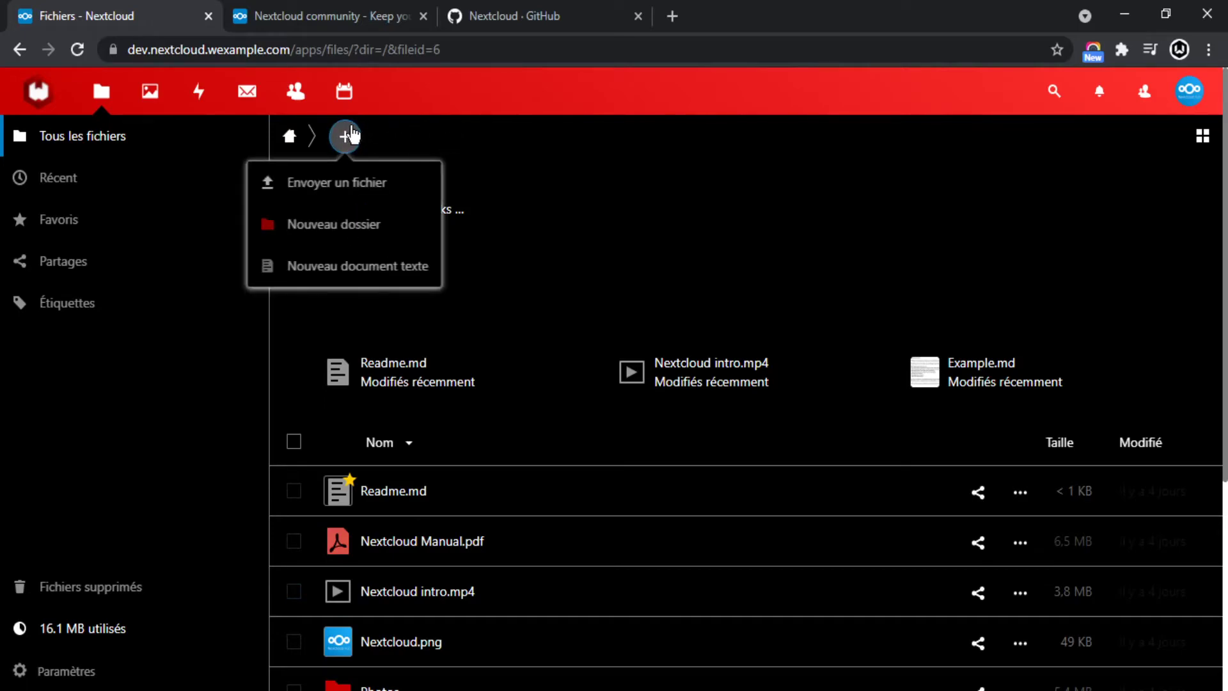
pyautogui.click(492, 153)
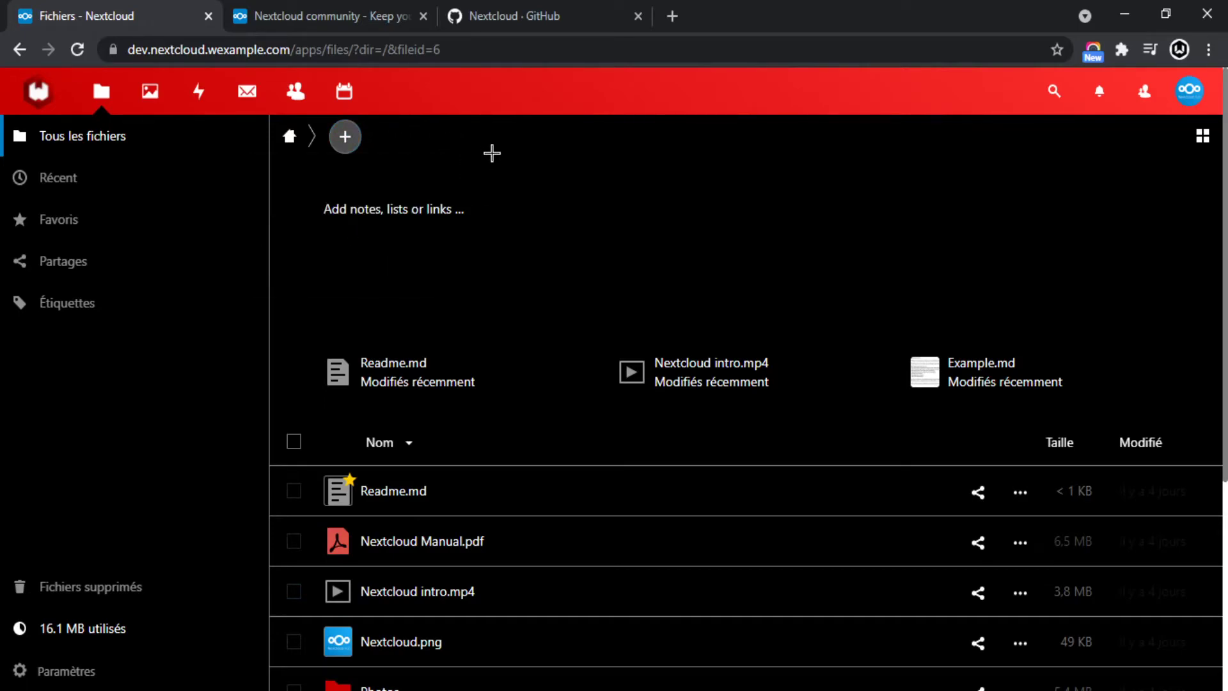
pyautogui.click(358, 136)
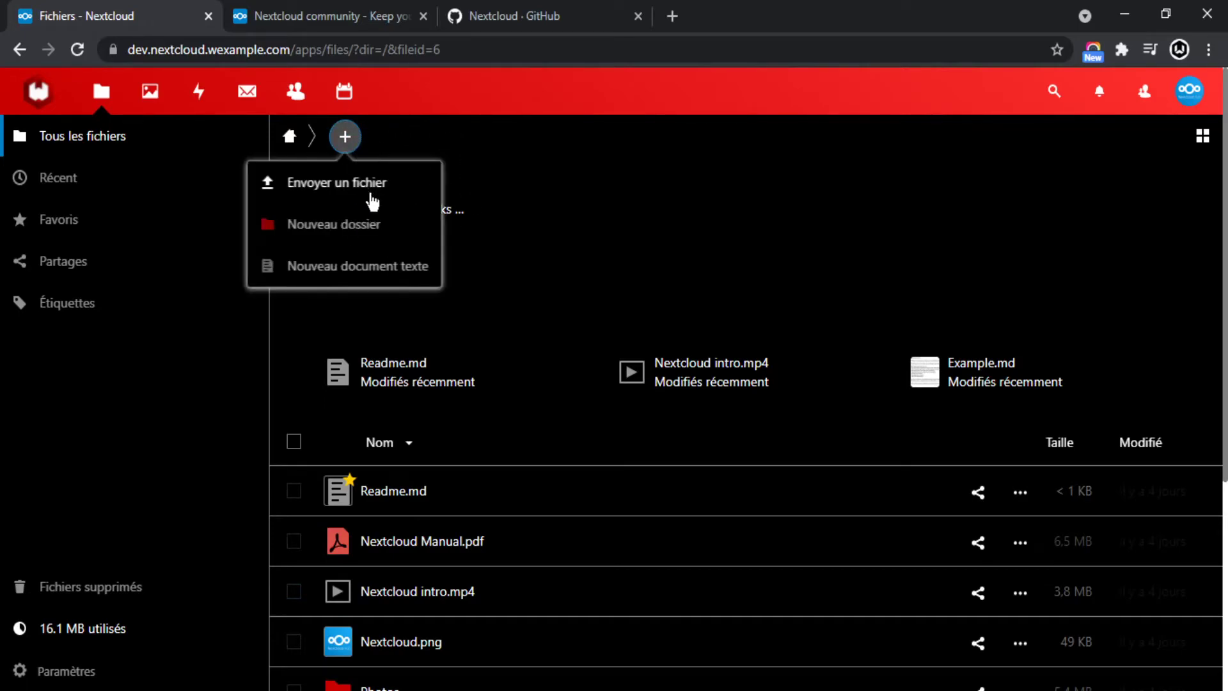
pyautogui.click(348, 227)
pyautogui.write('tets')
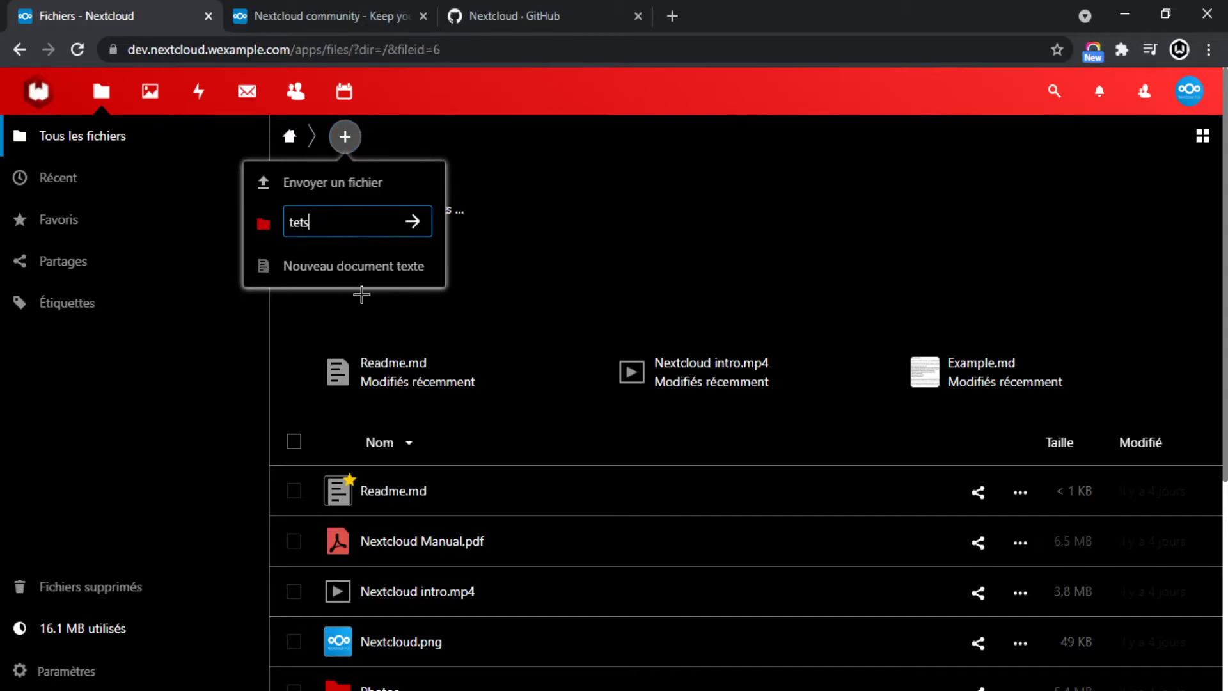
pyautogui.write('t')
pyautogui.press('Return')
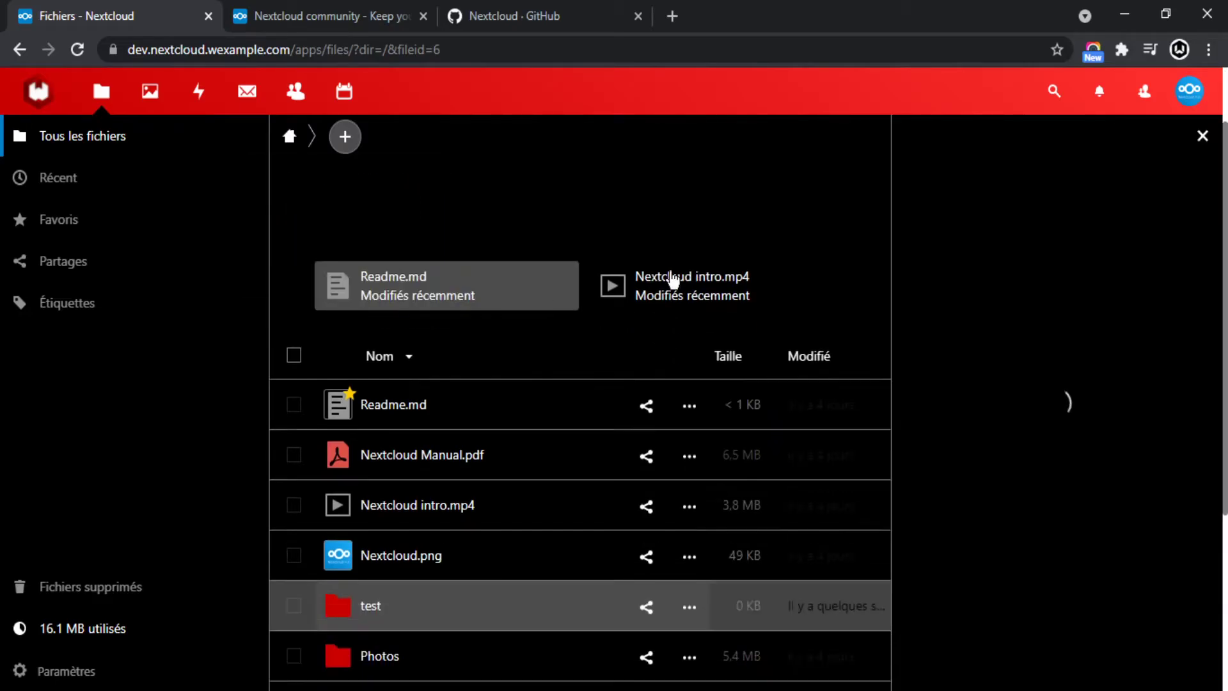
# Move Nextcloud intro.mp4 into the test folder and open it.
pyautogui.moveTo(471, 282); pyautogui.dragTo(409, 259)
pyautogui.moveTo(483, 236); pyautogui.dragTo(499, 345)
pyautogui.click(403, 317)
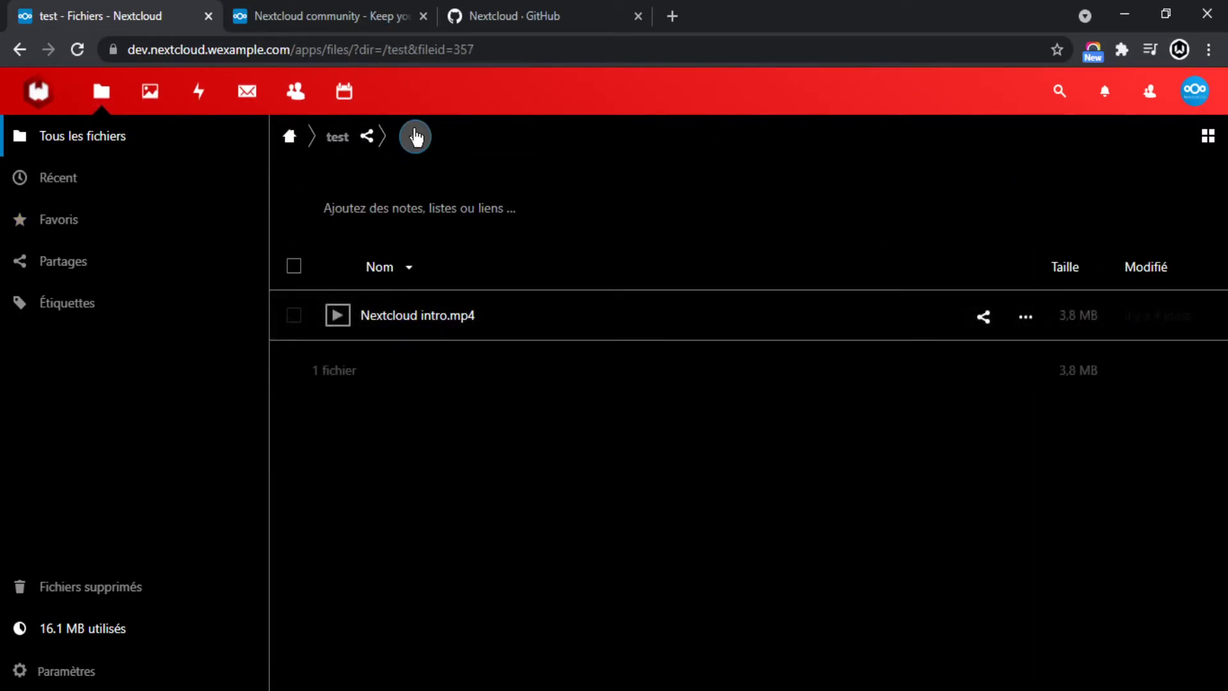
# Create the empty Markdown file Nouveau document texte.md in test and close the editor.
pyautogui.click(415, 136)
pyautogui.click(441, 264)
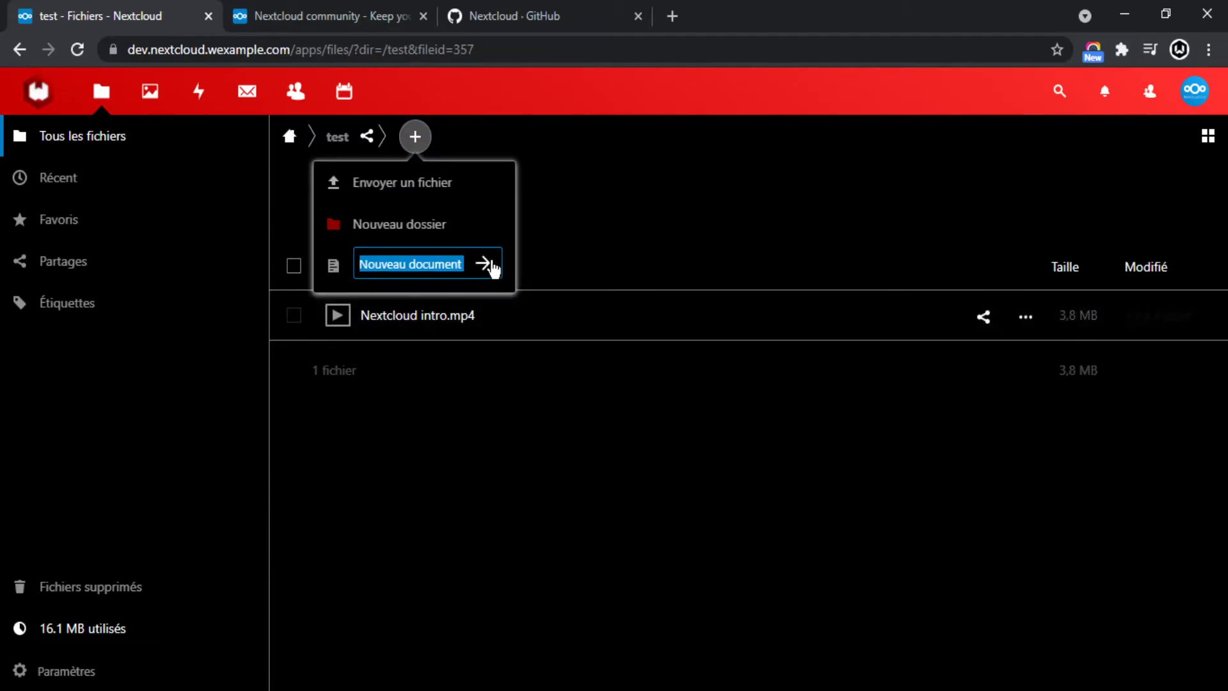
pyautogui.click(485, 264)
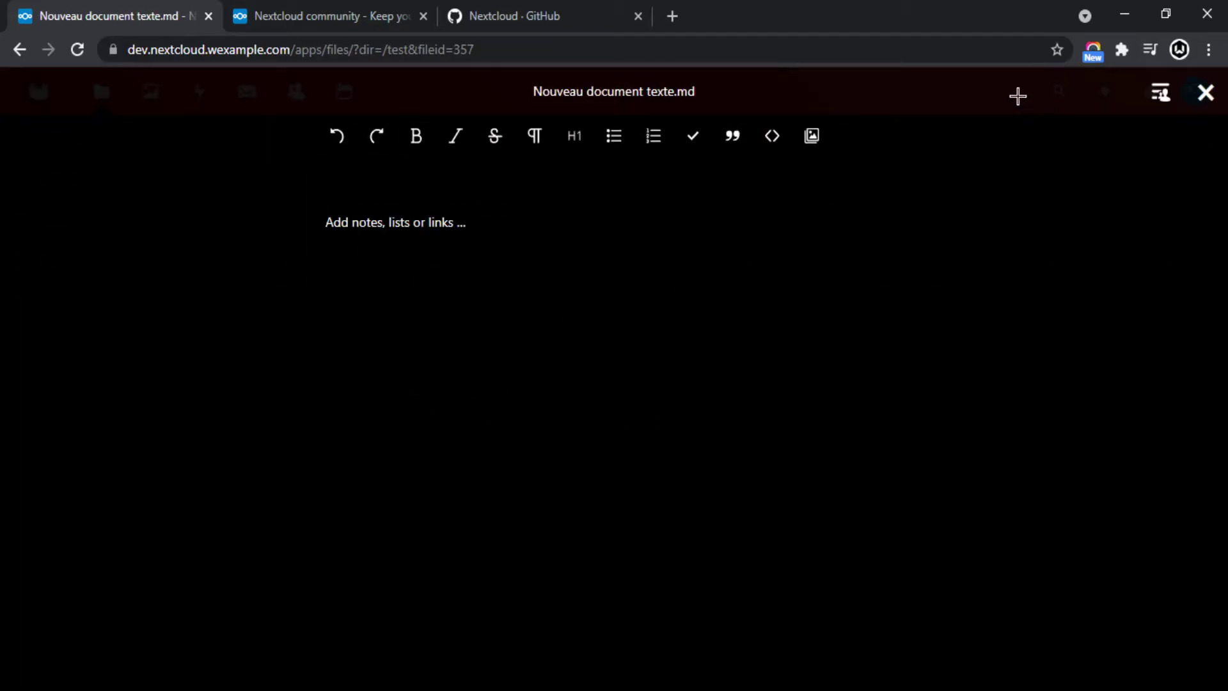
pyautogui.click(1206, 94)
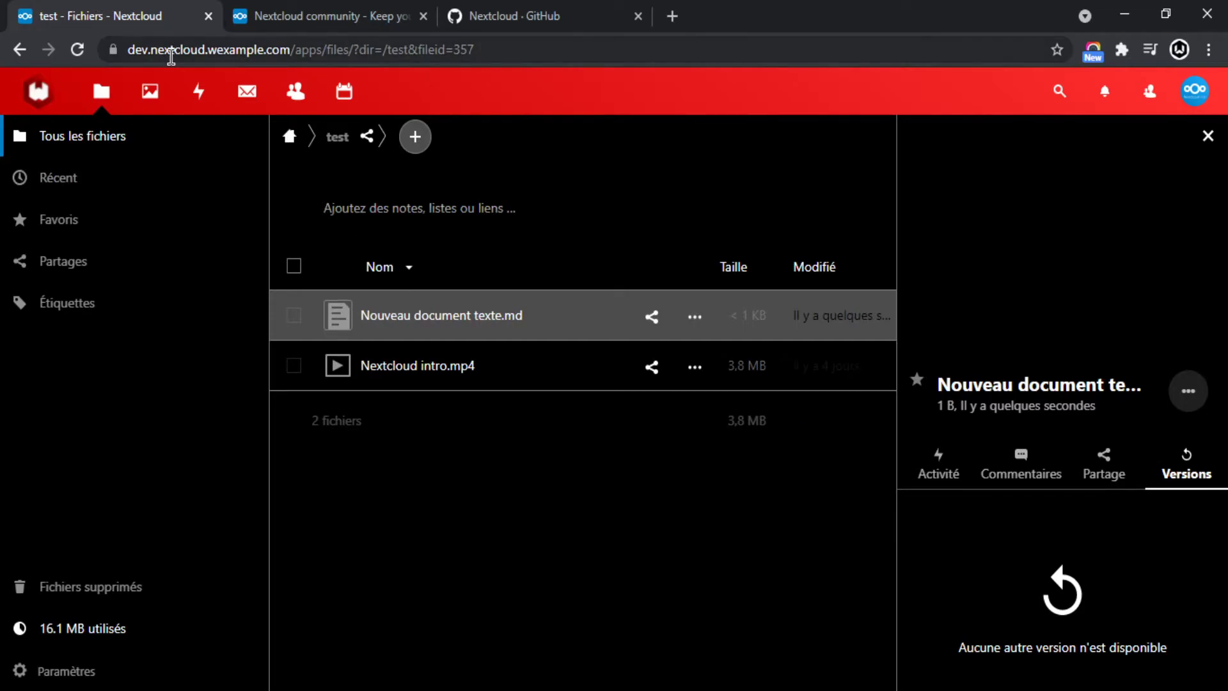
# Open Nextcloud community.jpg in Photos and browse forward to Gorilla.jpg and back.
pyautogui.click(151, 102)
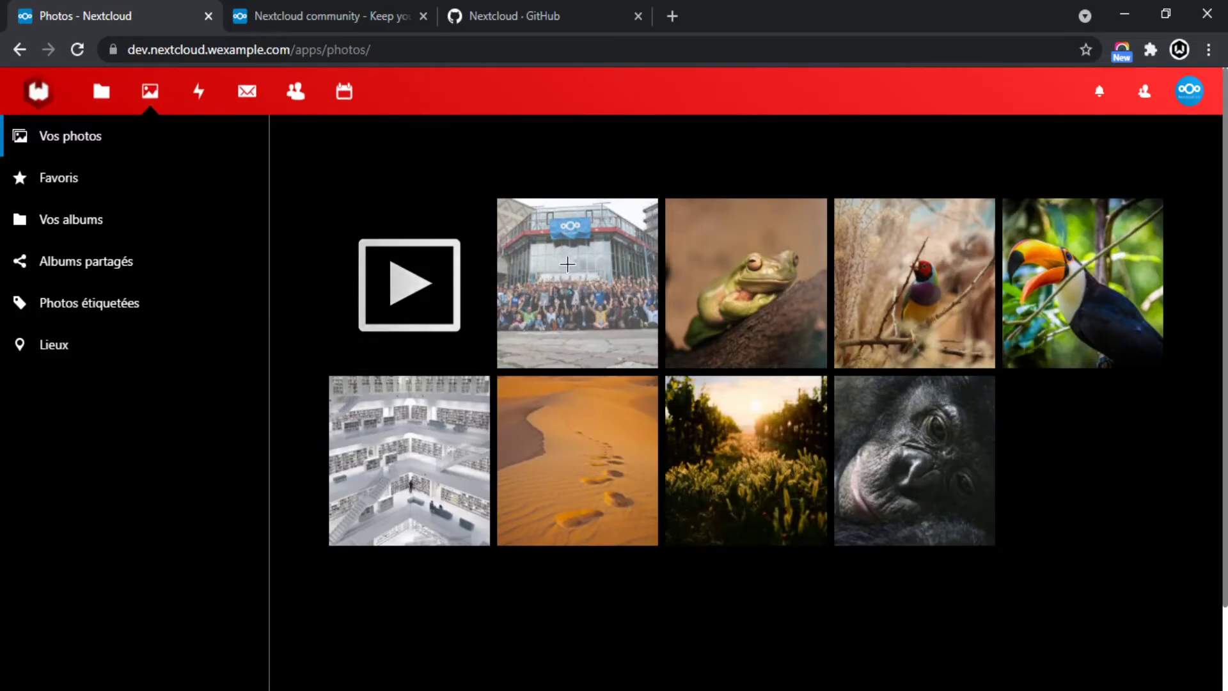
pyautogui.click(543, 275)
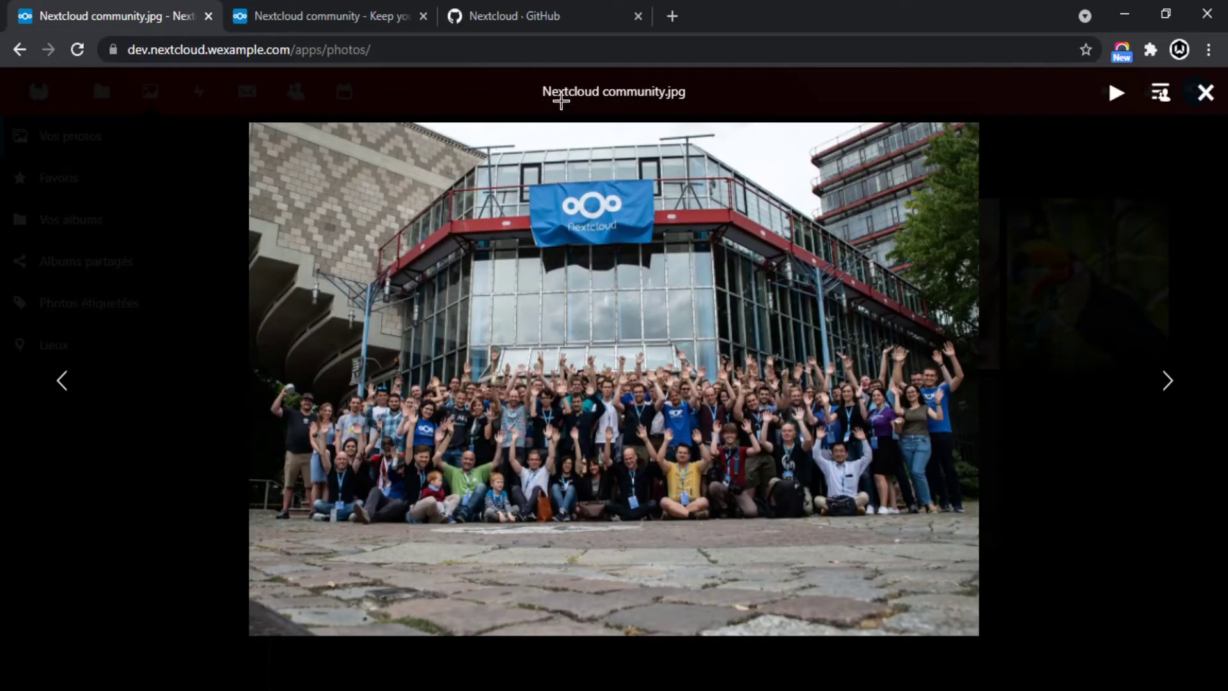
pyautogui.press('Right')
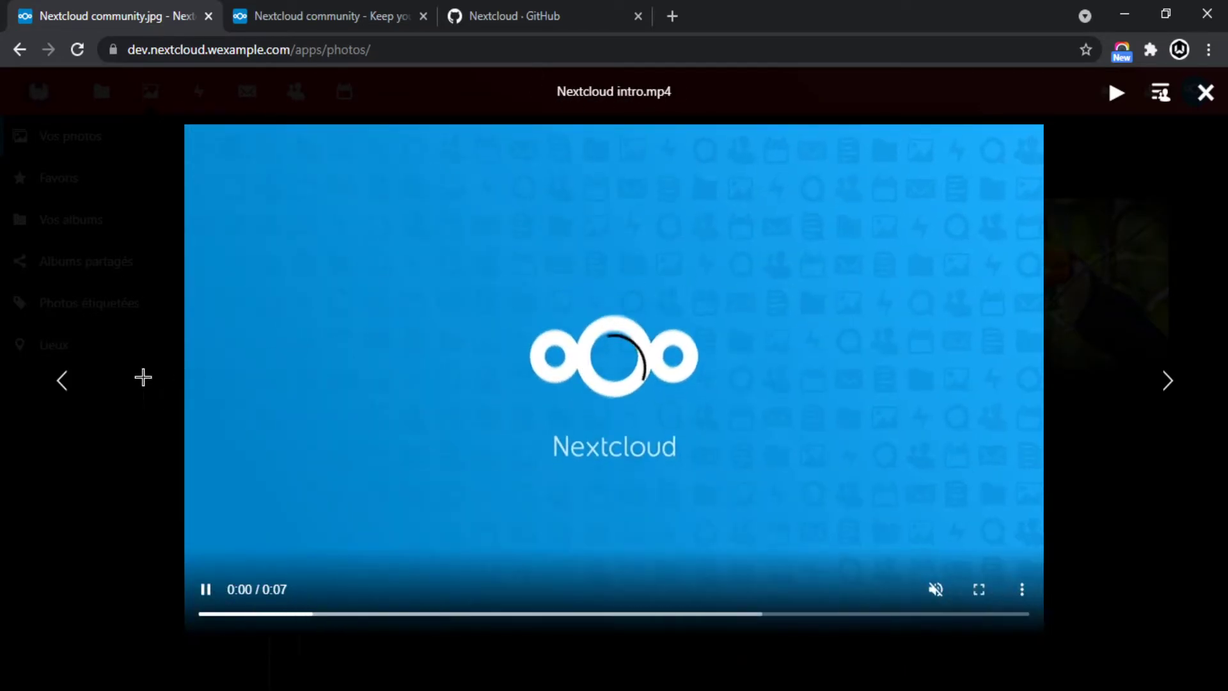
pyautogui.press('Right')
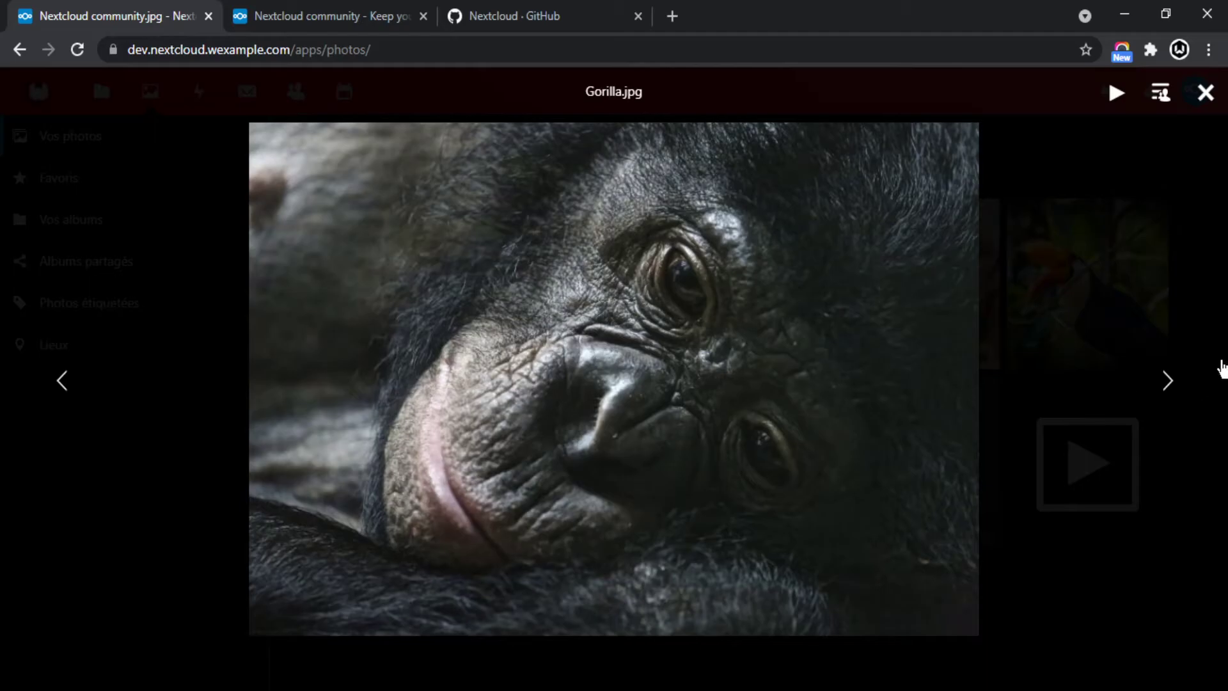
pyautogui.press('Left')
pyautogui.press('Left')
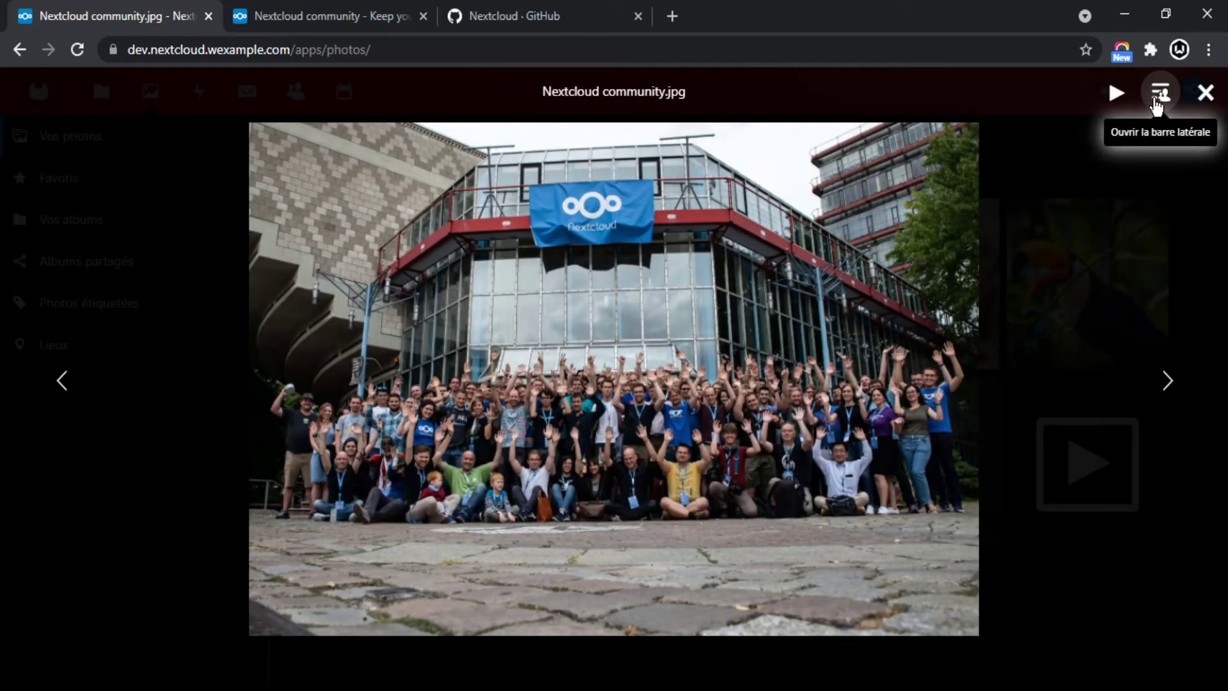
# Show and hide the photo's details, run and pause a slideshow, then close the viewer.
pyautogui.click(1158, 102)
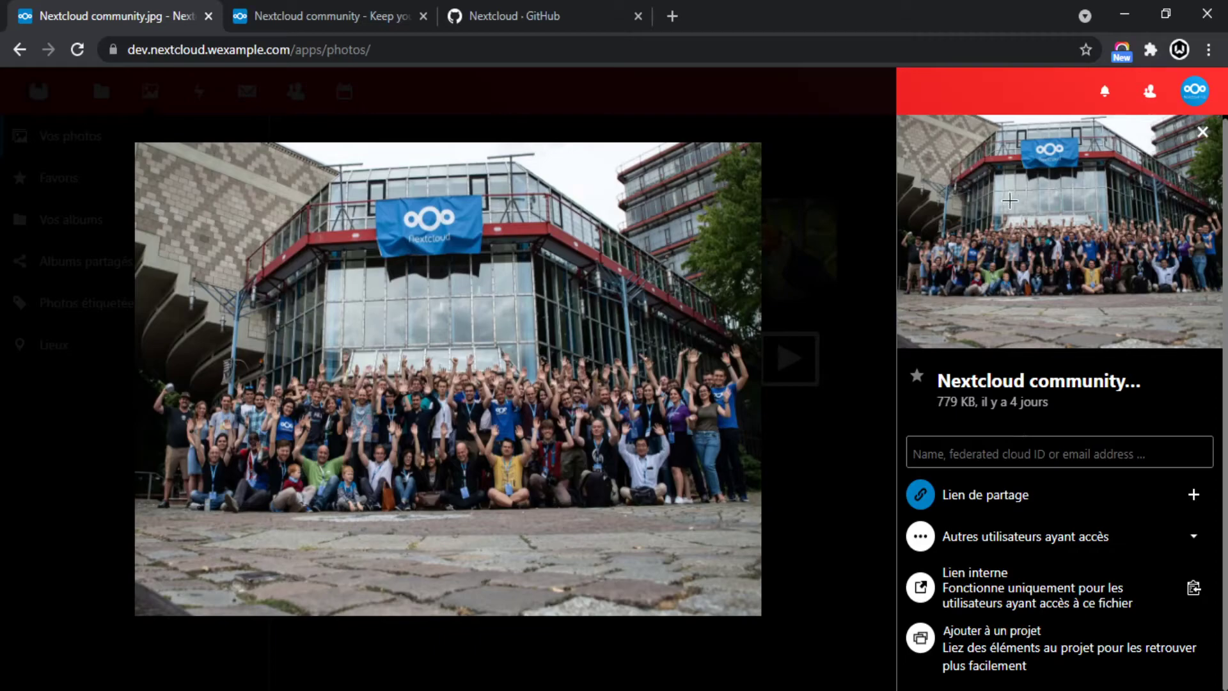
pyautogui.click(1203, 132)
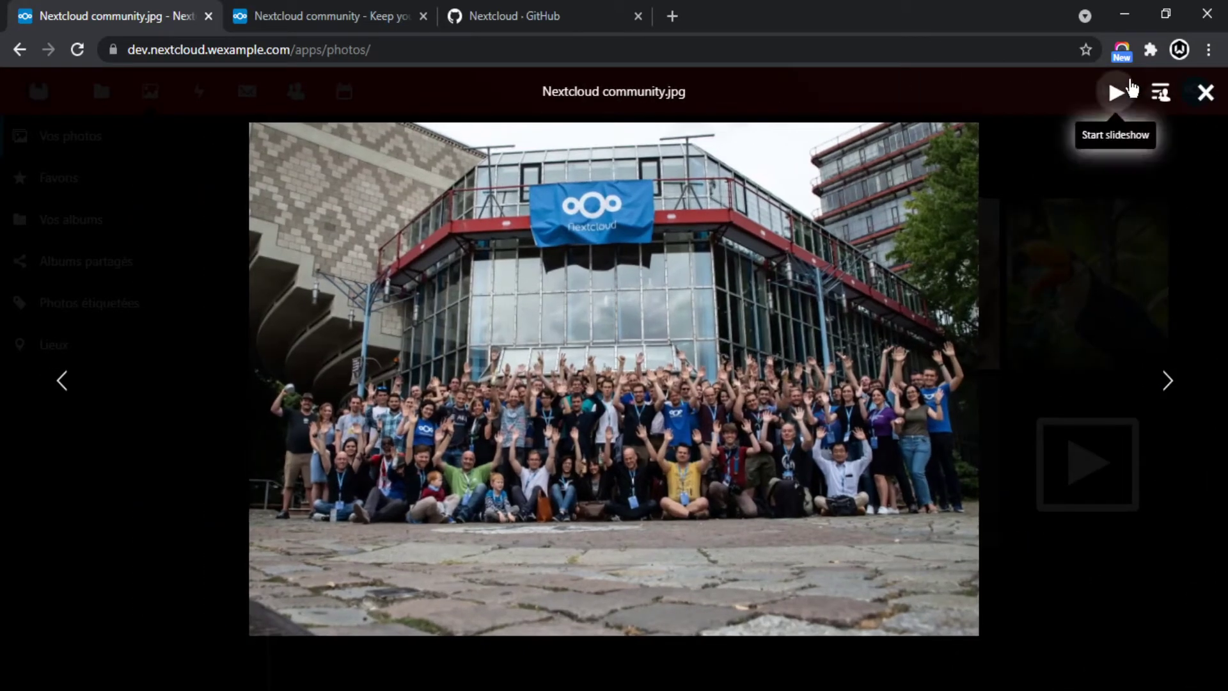
pyautogui.click(1116, 93)
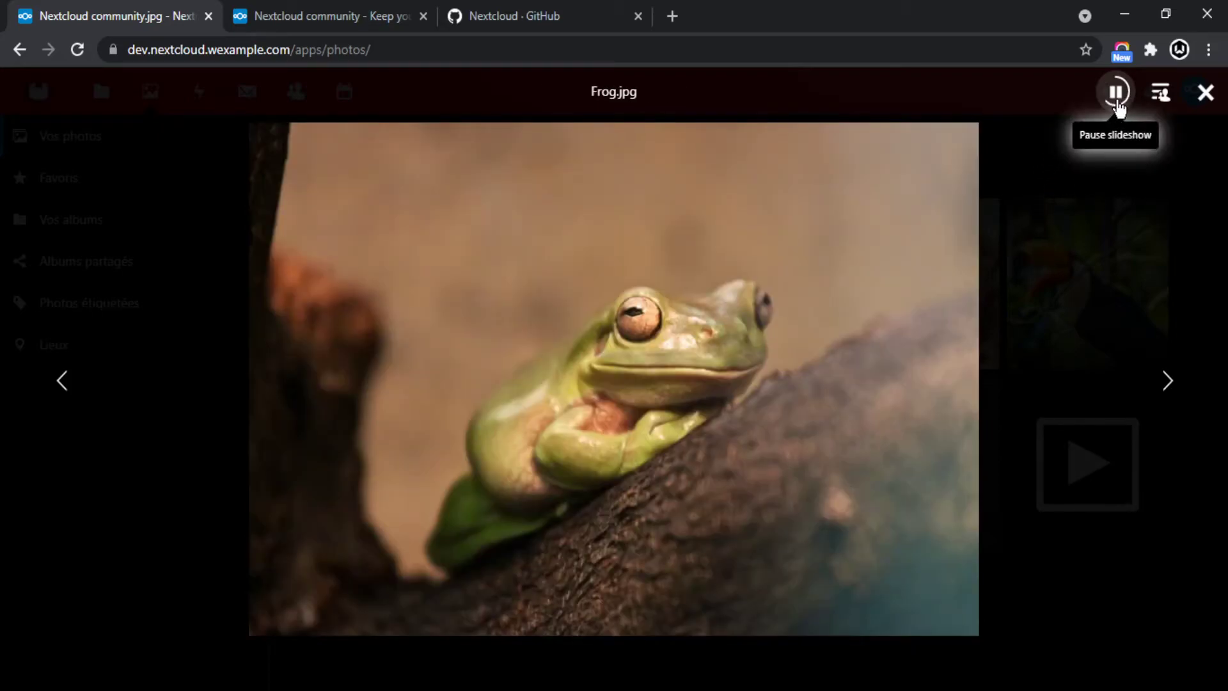
pyautogui.click(1117, 102)
pyautogui.click(1209, 102)
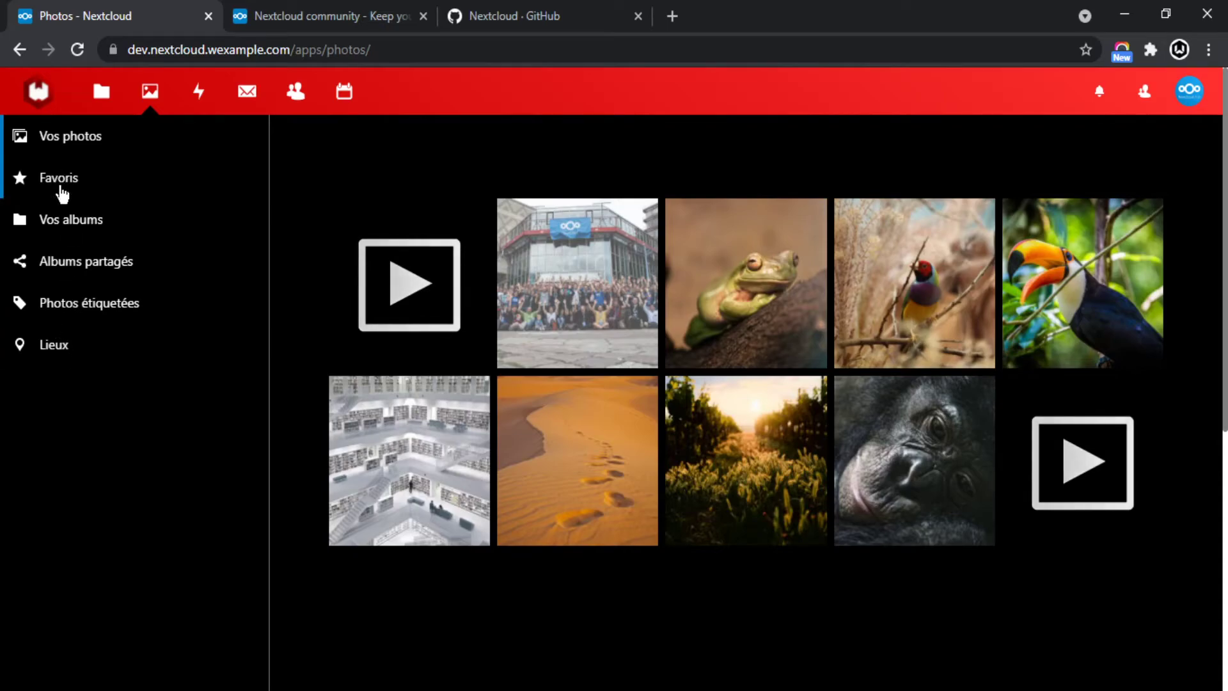
# Open the Lieux photo-locations view in a Maps tab, then return to Photos.
pyautogui.click(50, 344)
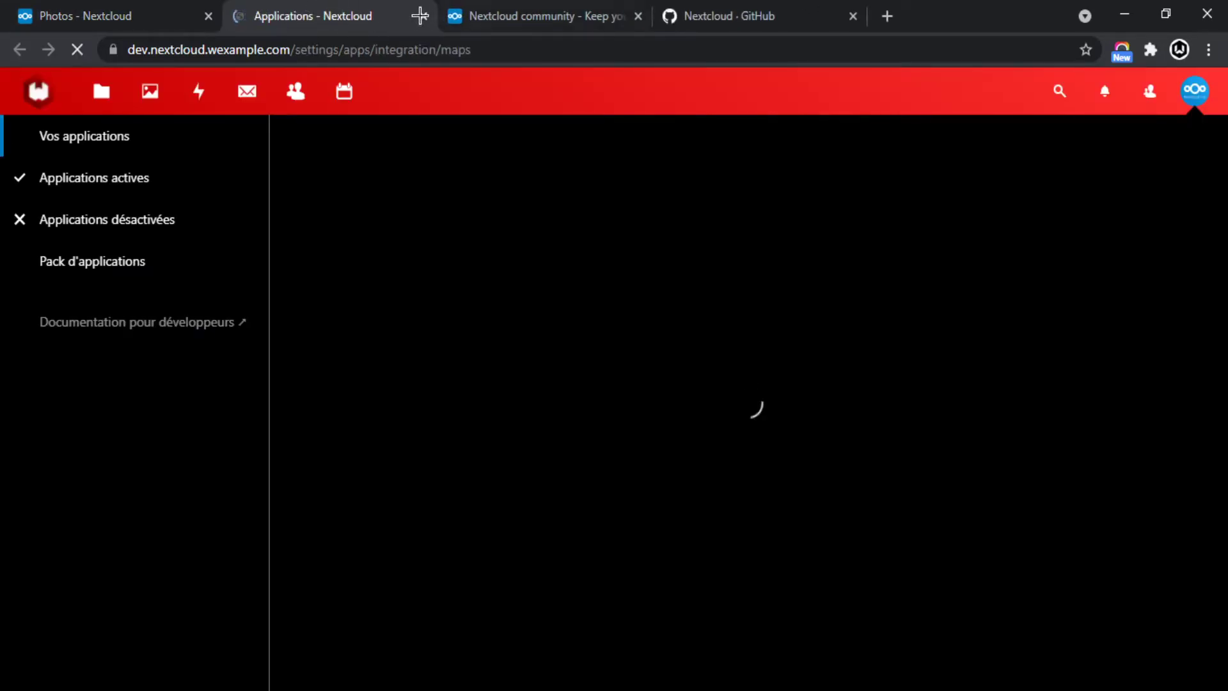
pyautogui.click(145, 14)
pyautogui.click(337, 14)
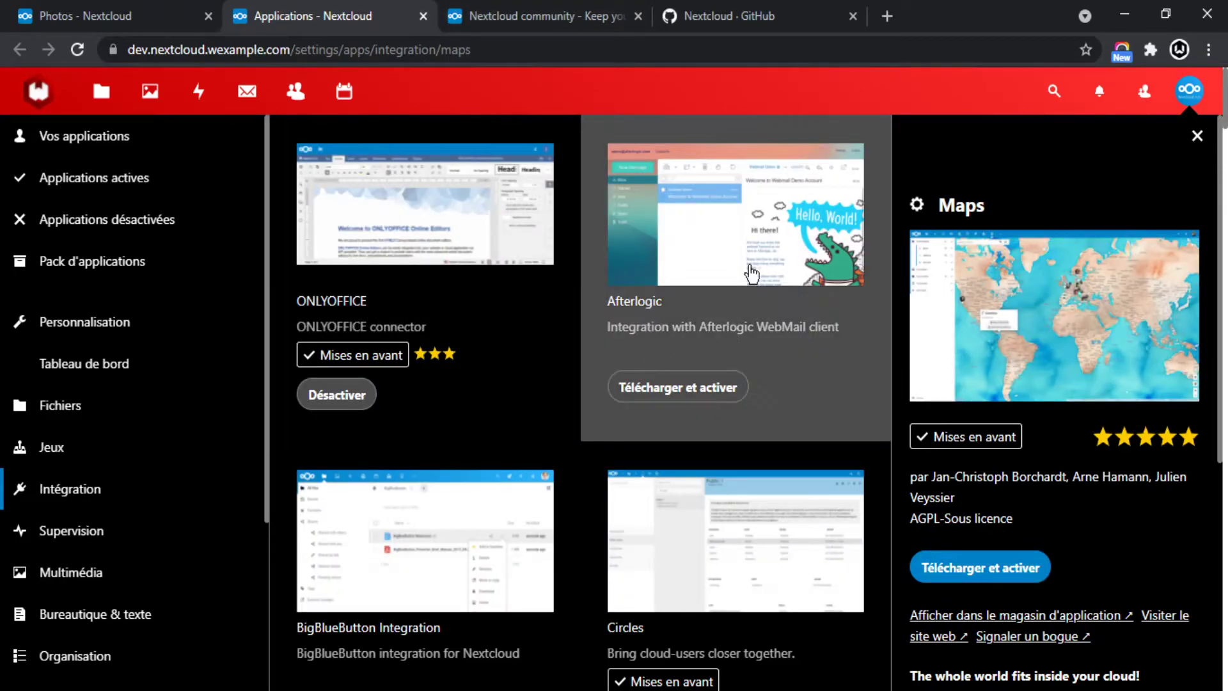
pyautogui.click(160, 19)
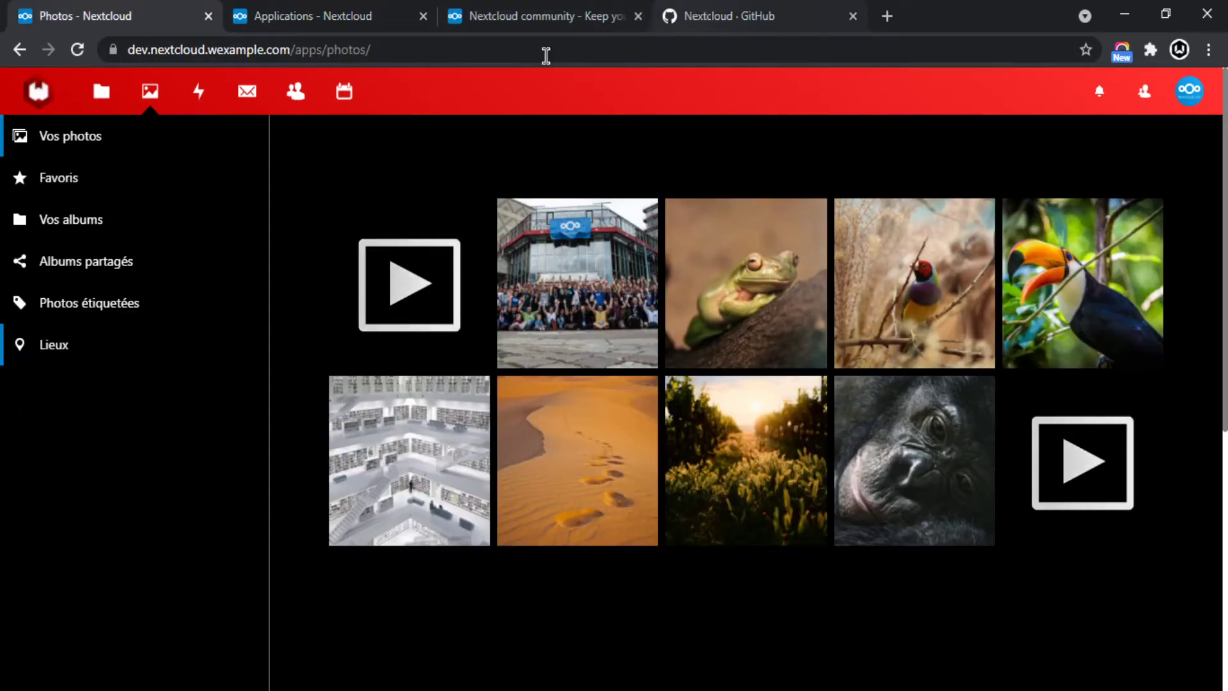
# Read today's Activity entries, such as moving Nextcloud intro.mp4 and creating test.
pyautogui.click(198, 96)
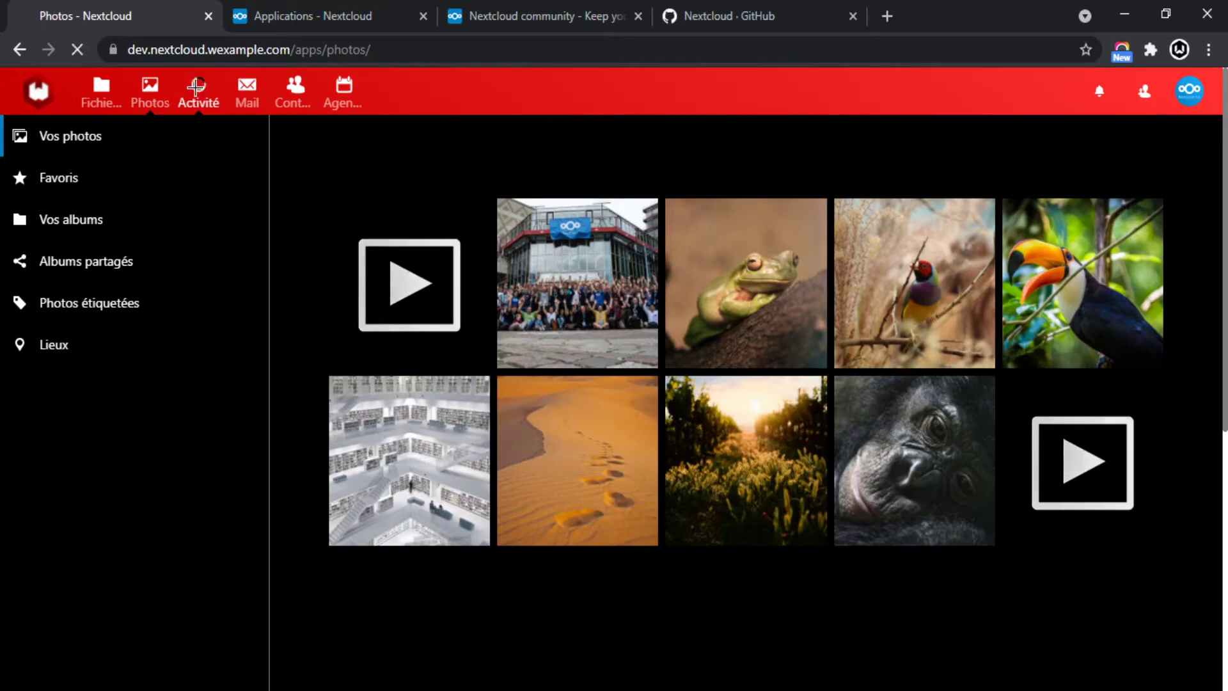
pyautogui.scroll(-3, 470, 237)
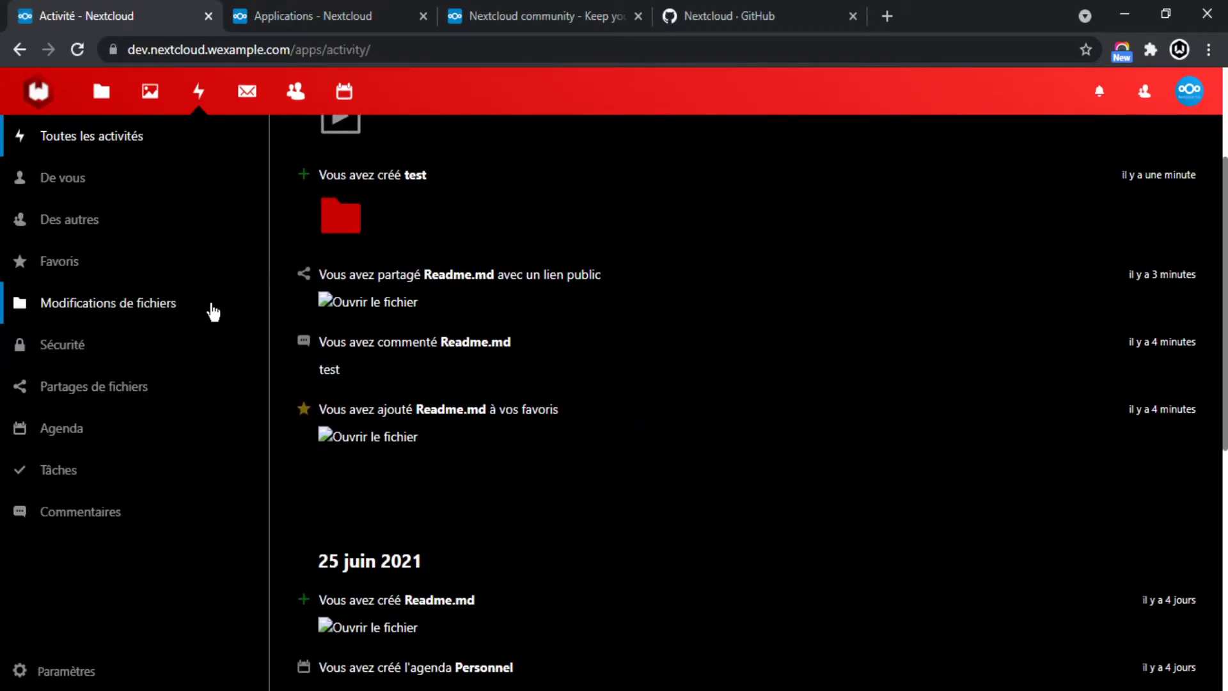
pyautogui.scroll(4, 499, 310)
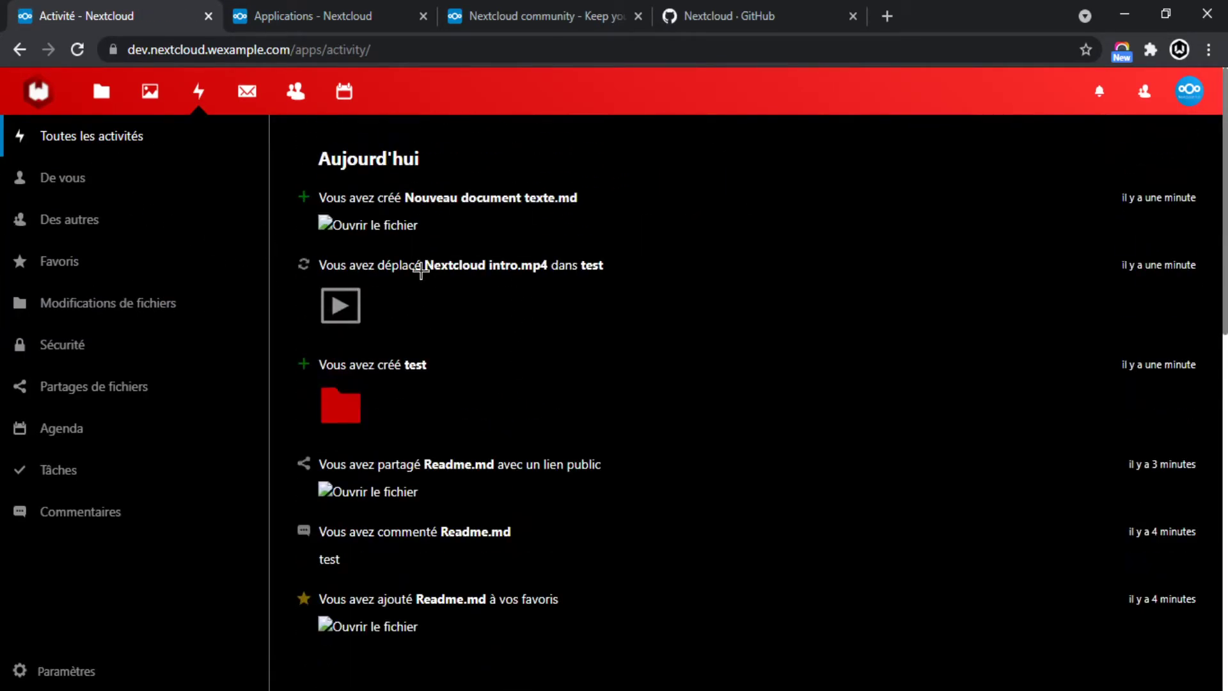
pyautogui.moveTo(325, 164); pyautogui.dragTo(499, 313)
pyautogui.click(625, 301)
pyautogui.moveTo(610, 265); pyautogui.dragTo(344, 265)
pyautogui.click(564, 288)
pyautogui.moveTo(488, 358); pyautogui.dragTo(318, 364)
pyautogui.click(576, 346)
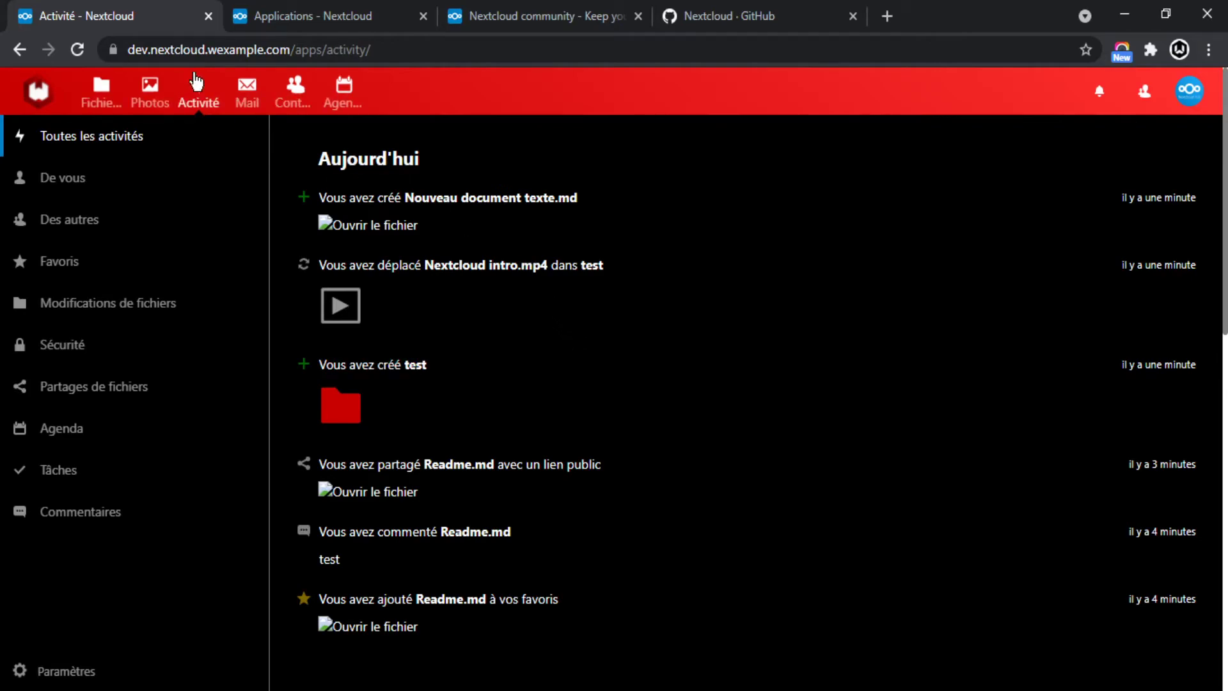
pyautogui.click(250, 96)
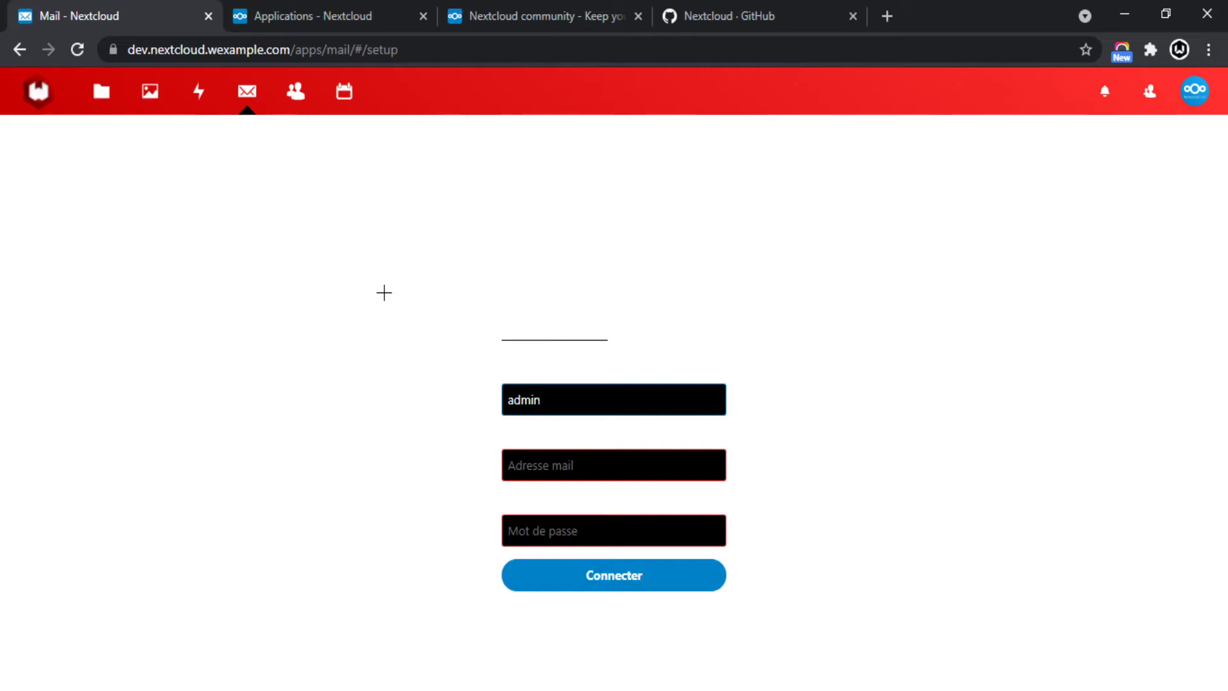
# Reload the Mail account setup form and select its text to read the labels.
pyautogui.click(77, 49)
pyautogui.moveTo(451, 273); pyautogui.dragTo(853, 340)
pyautogui.moveTo(325, 235); pyautogui.dragTo(947, 407)
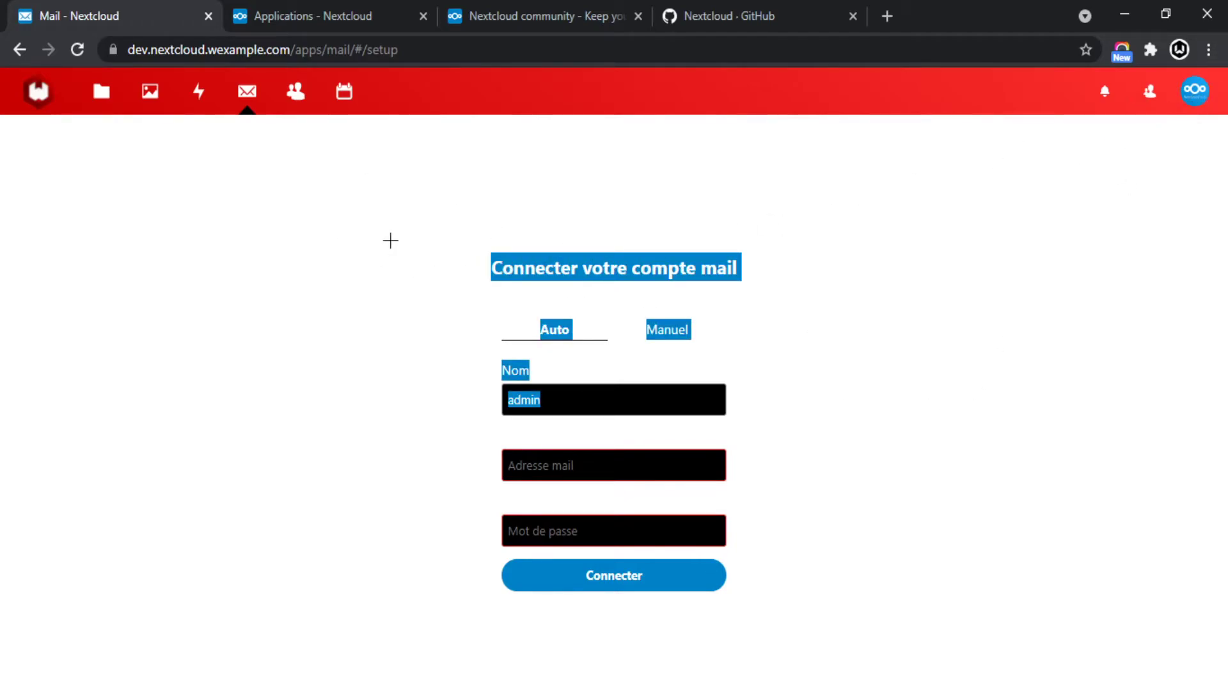
pyautogui.moveTo(473, 241); pyautogui.dragTo(867, 574)
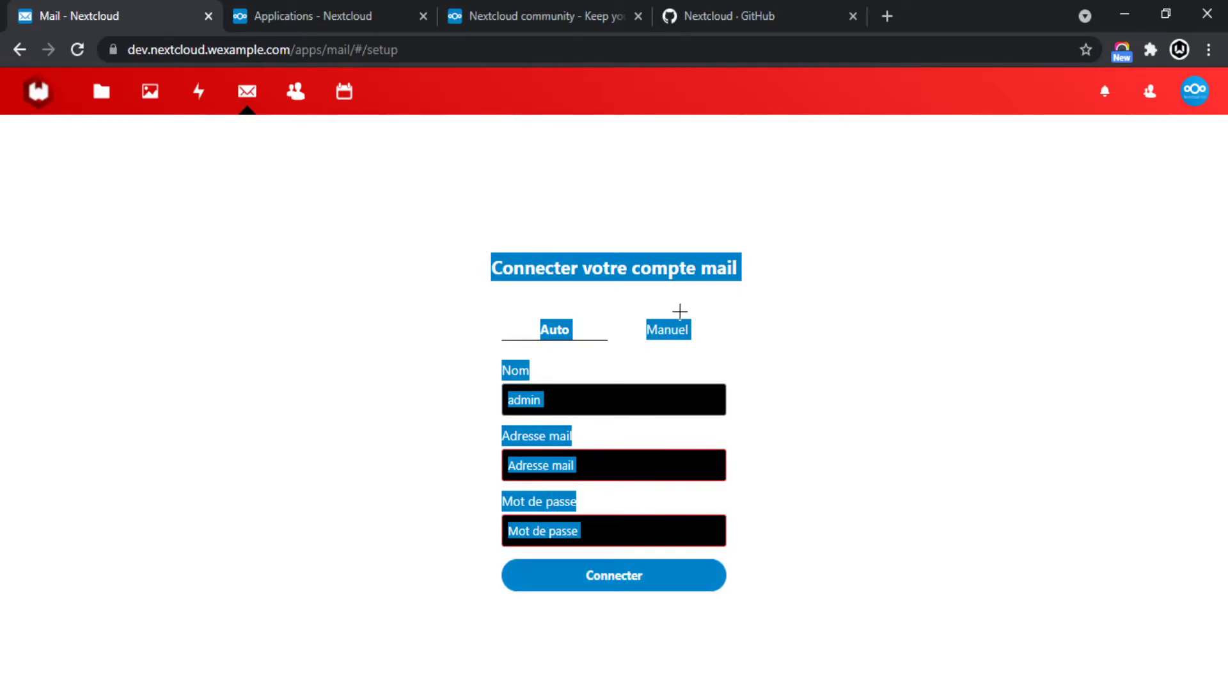
# Compare the Manuel and Auto mail setup options, then open Contacts.
pyautogui.click(679, 337)
pyautogui.scroll(-1, 809, 409)
pyautogui.scroll(-2, 708, 231)
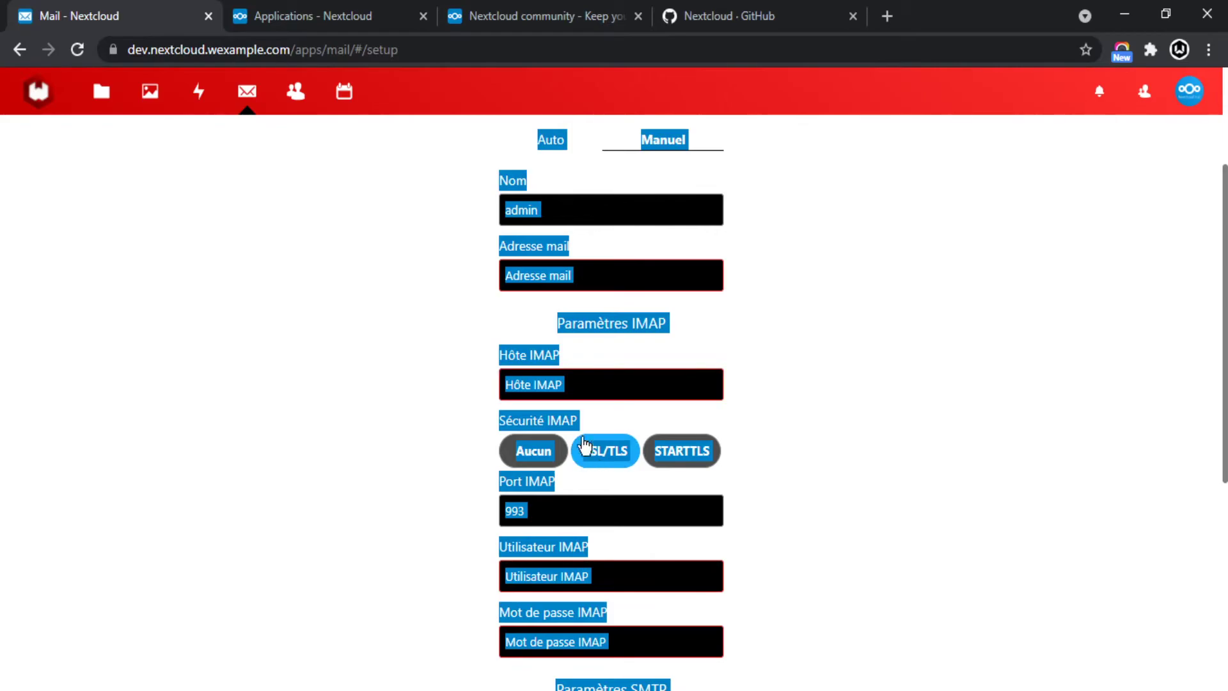
pyautogui.scroll(-4, 595, 442)
pyautogui.scroll(-2, 746, 318)
pyautogui.scroll(9, 762, 428)
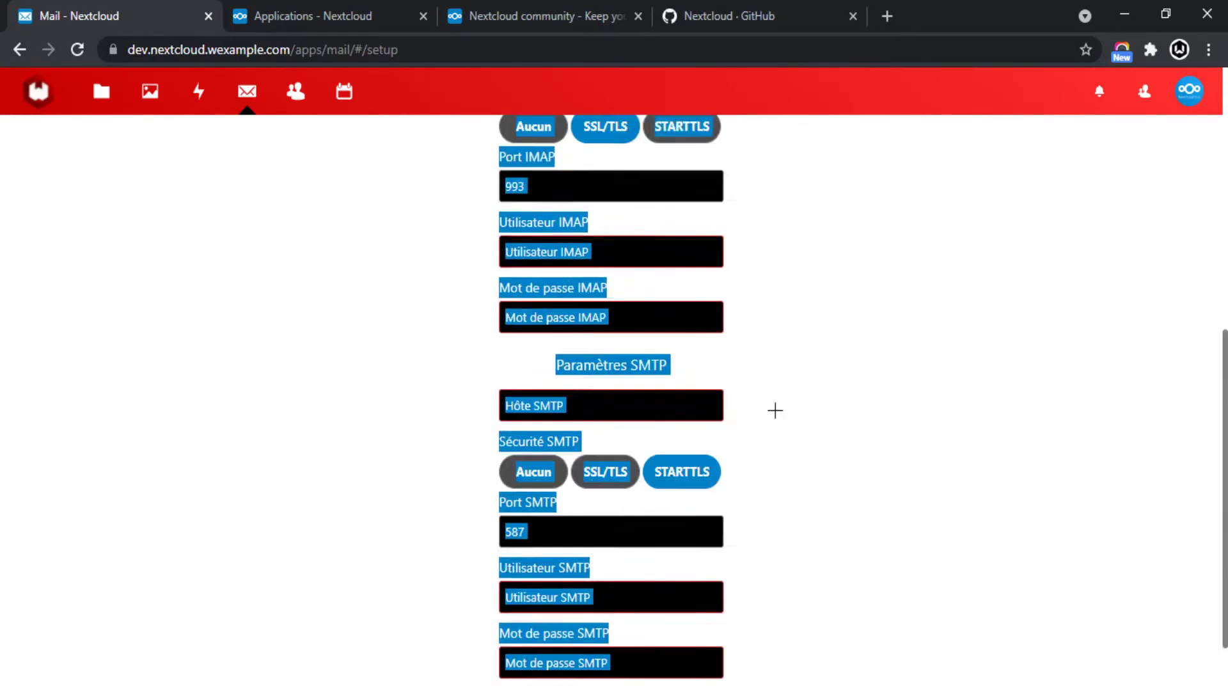
pyautogui.click(549, 333)
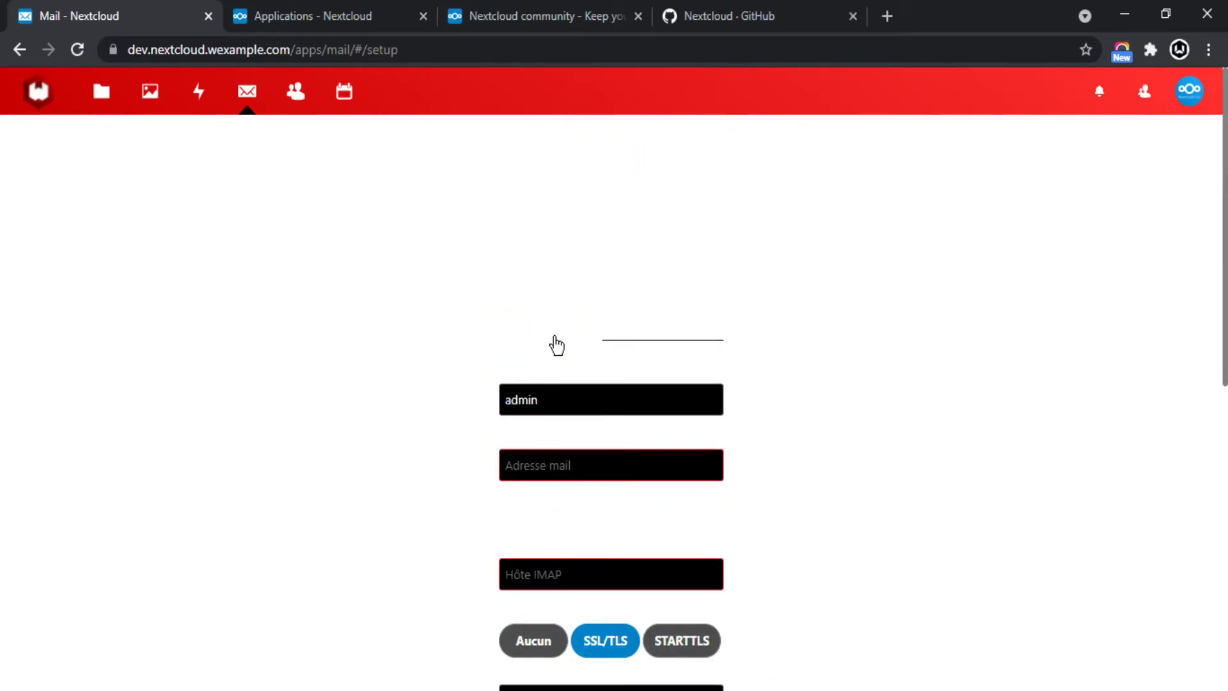
pyautogui.moveTo(486, 217); pyautogui.dragTo(783, 410)
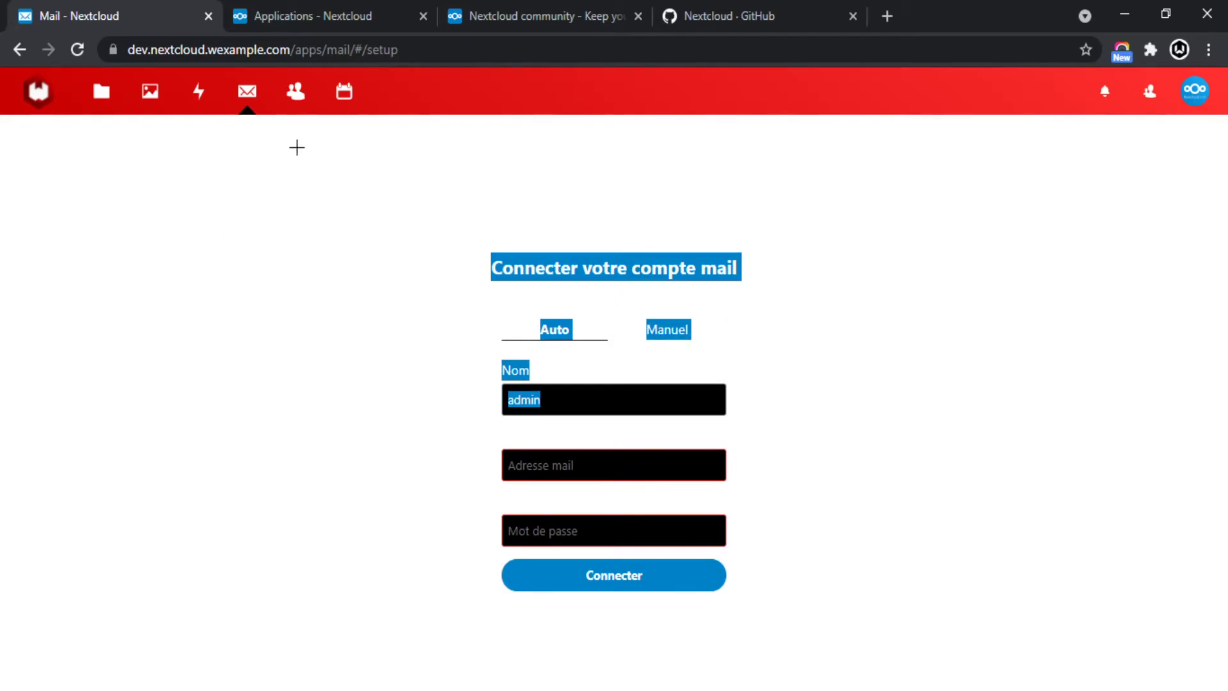
pyautogui.click(293, 101)
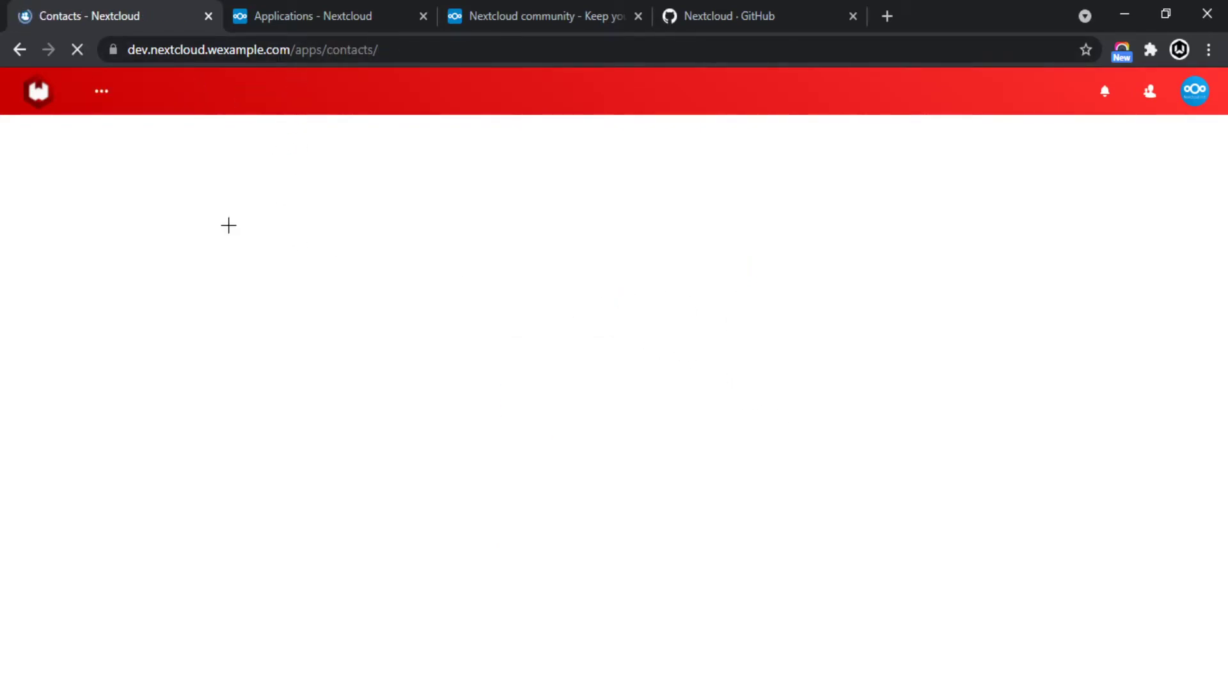
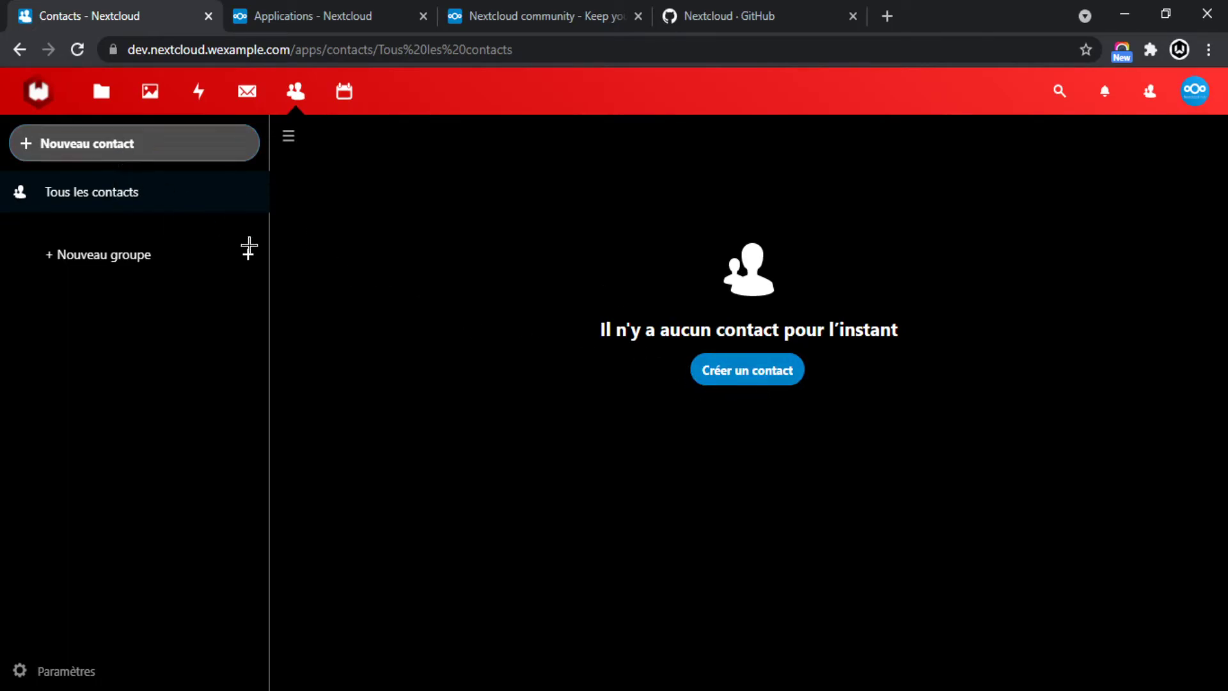
# Add a blank contact with name and company test and title bonjour.
pyautogui.click(180, 153)
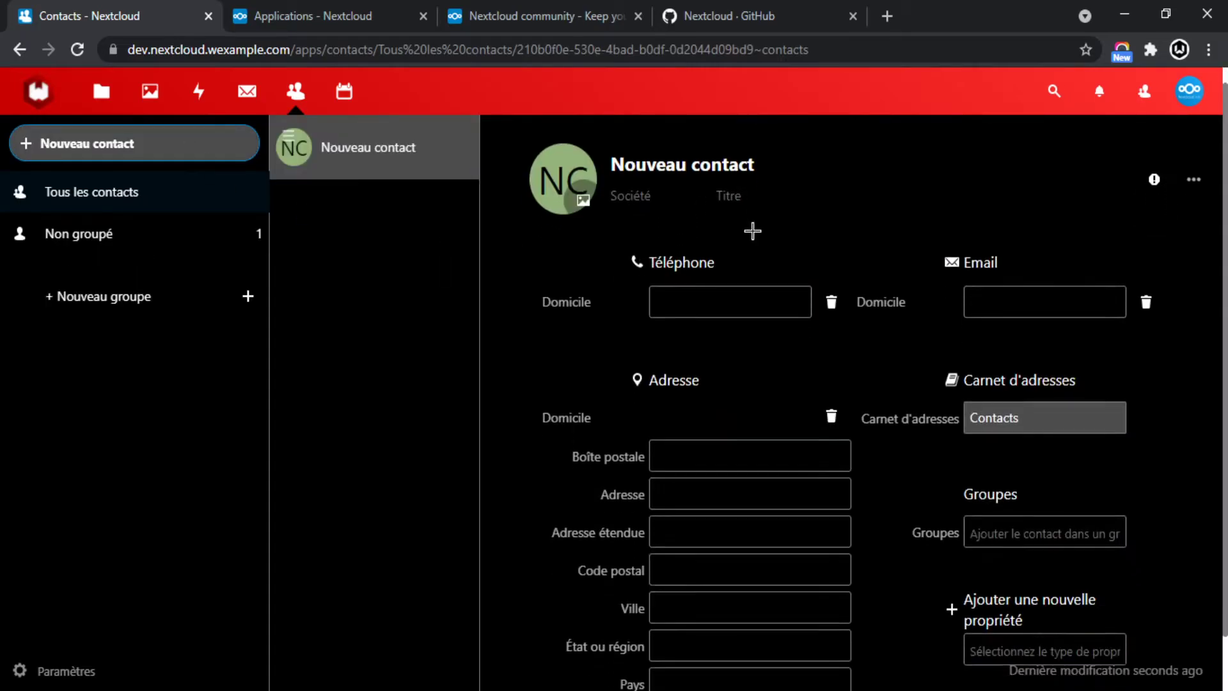
pyautogui.click(635, 229)
pyautogui.write('test')
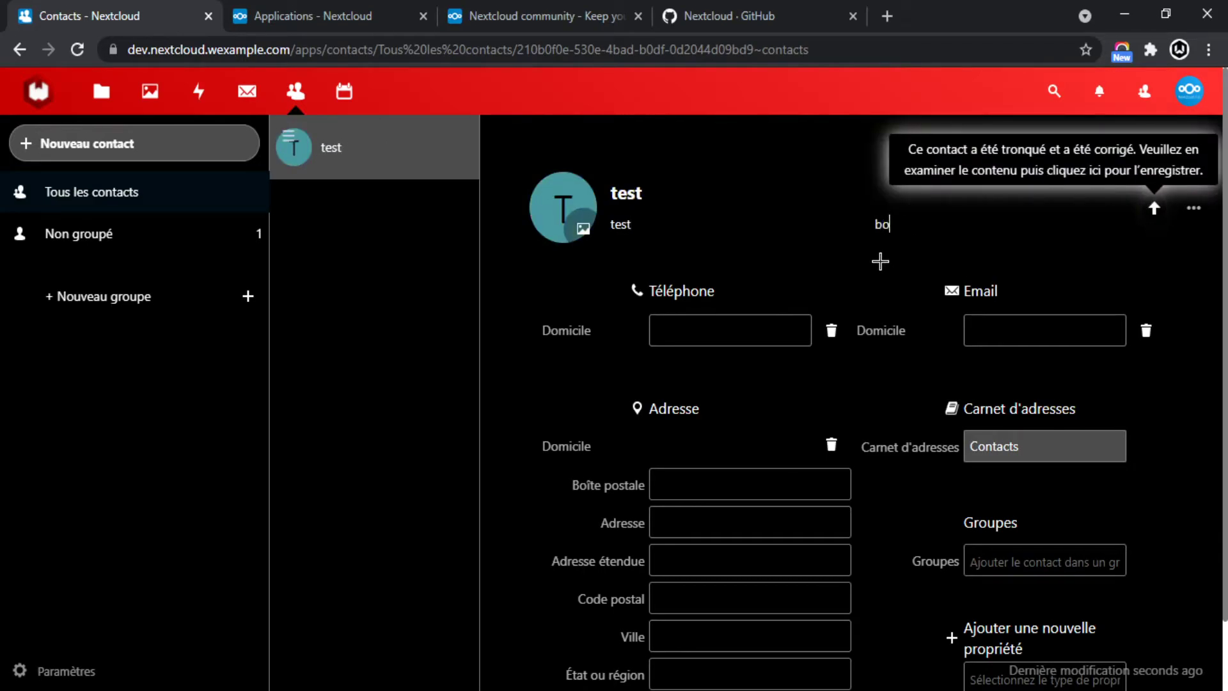
pyautogui.click(736, 320)
pyautogui.scroll(-1, 668, 360)
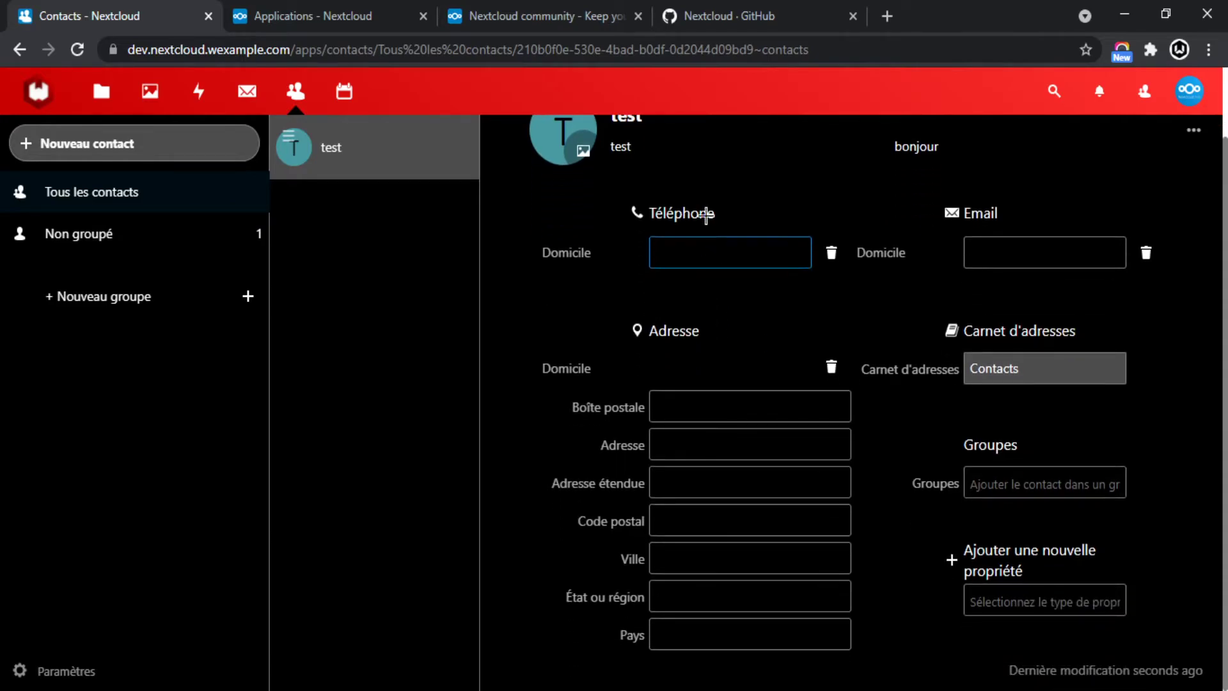
# Keep the email type as Domicile and set the phone type to Mobile.
pyautogui.click(1065, 246)
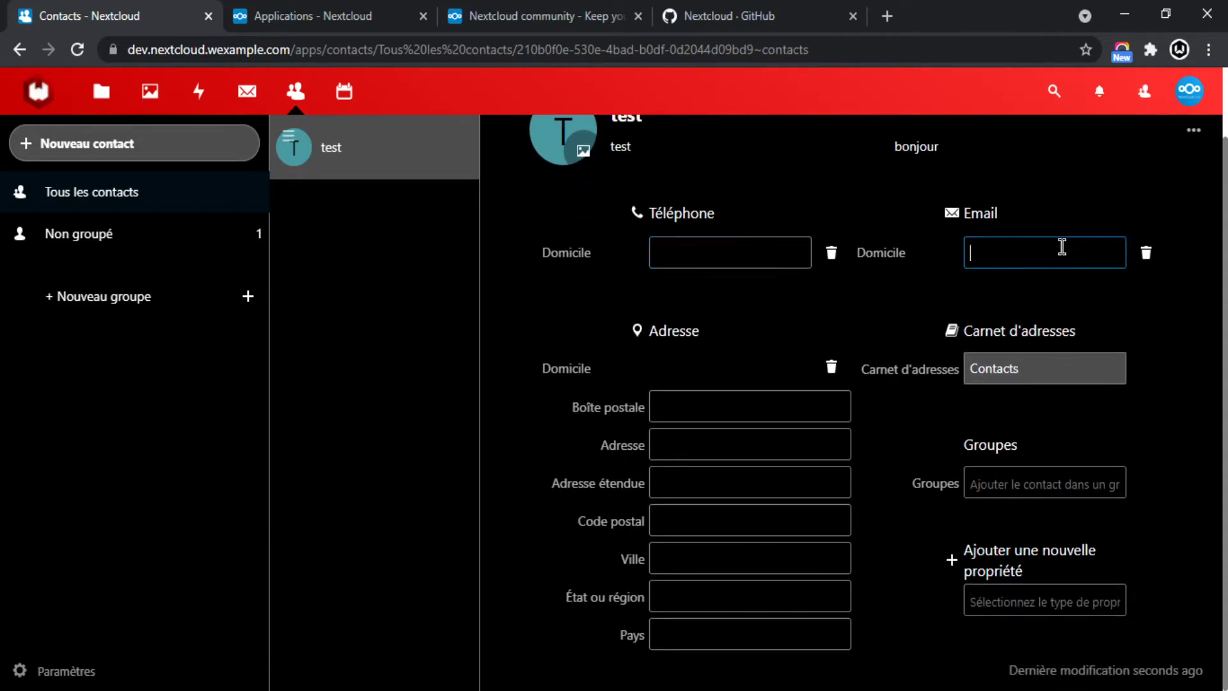
pyautogui.click(865, 251)
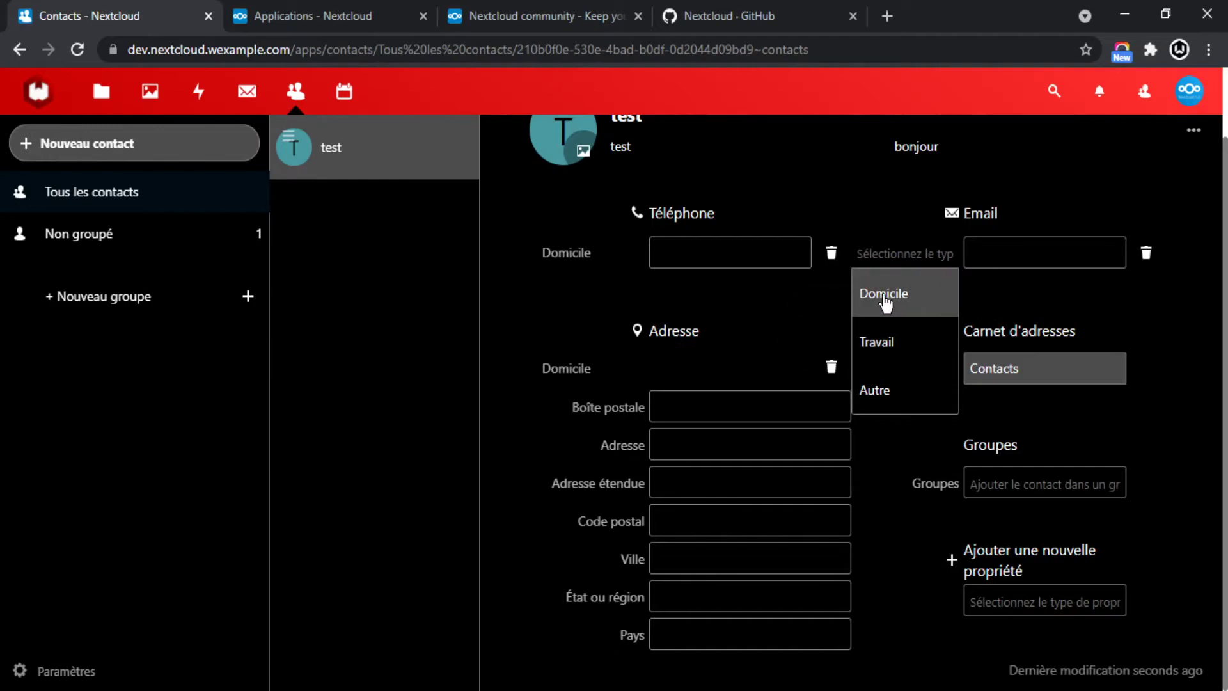
pyautogui.click(710, 284)
pyautogui.click(567, 253)
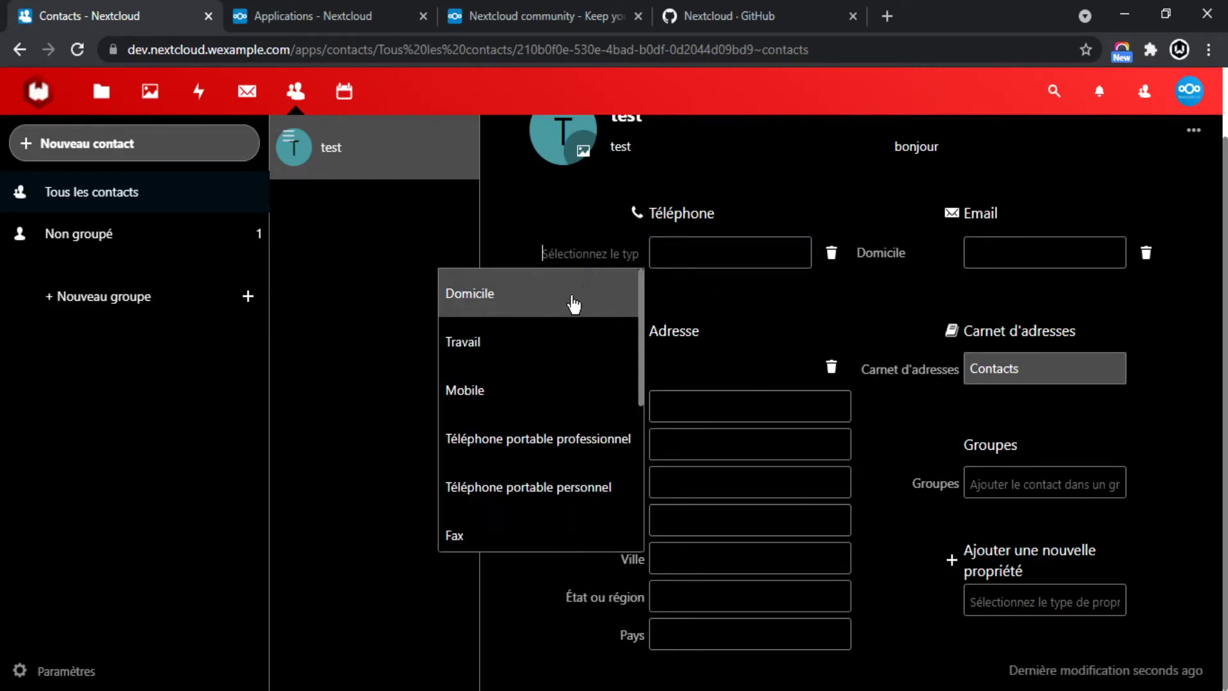
pyautogui.click(496, 342)
pyautogui.click(563, 253)
pyautogui.click(507, 418)
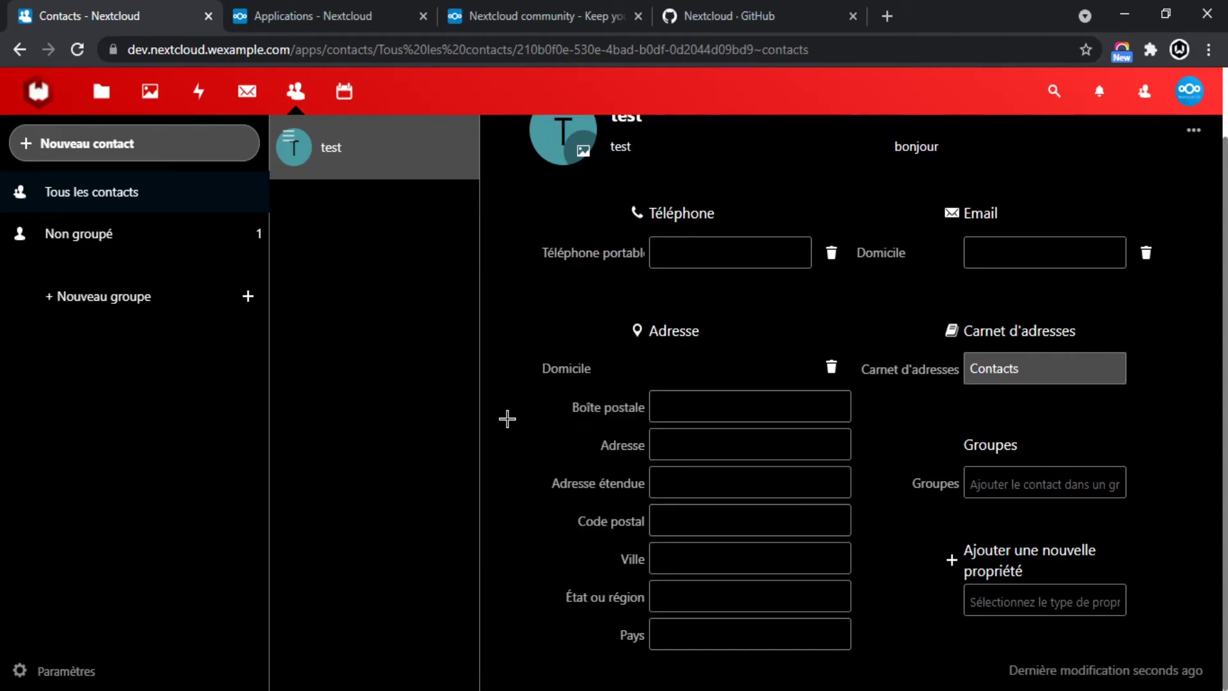
pyautogui.click(563, 256)
pyautogui.click(500, 409)
pyautogui.click(558, 254)
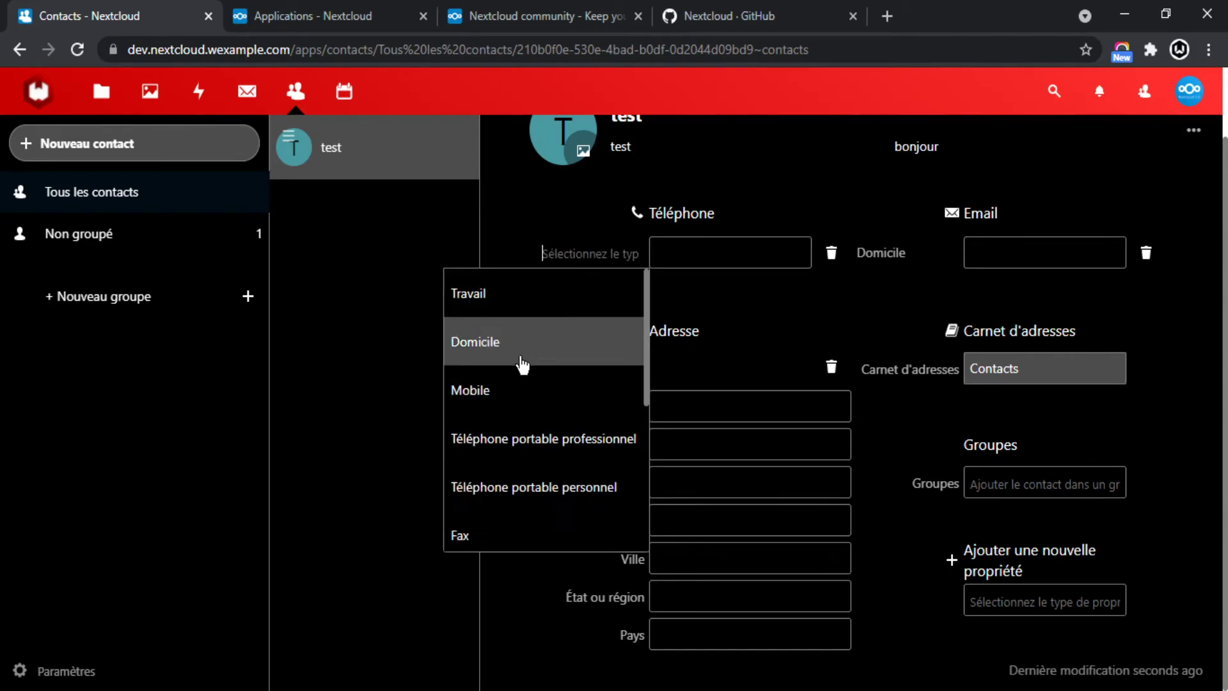
pyautogui.click(529, 391)
# Enter the mobile number in international format with the +33 prefix.
pyautogui.click(702, 249)
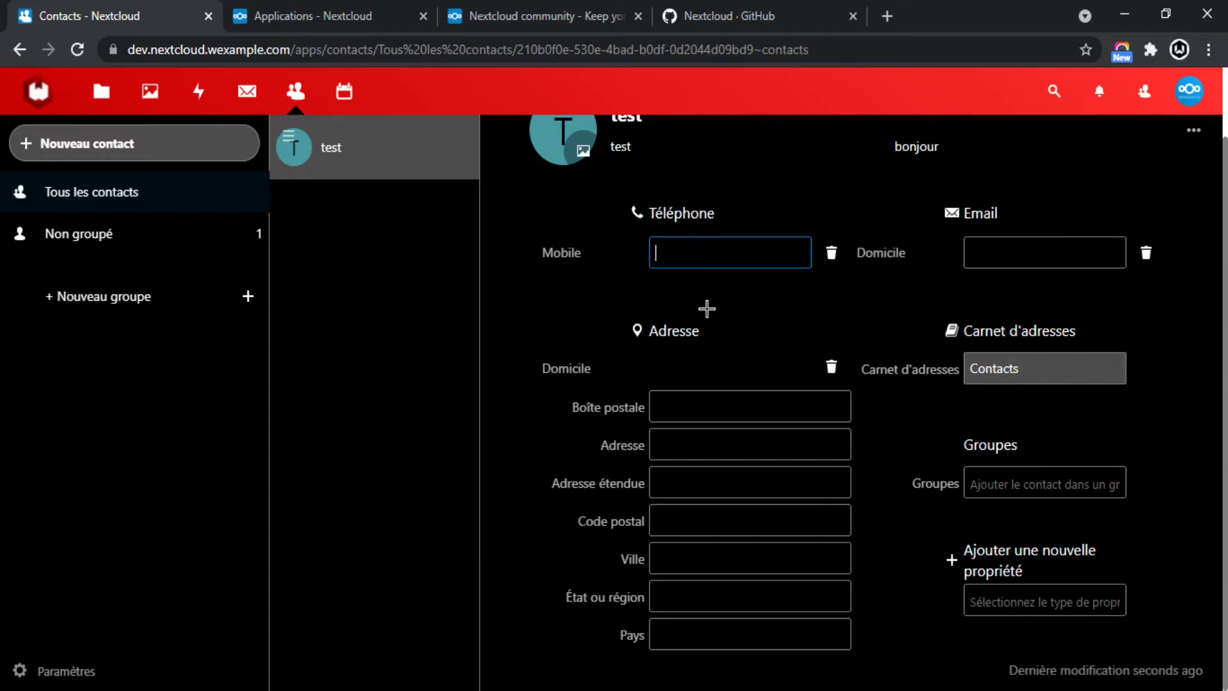
pyautogui.scroll(2, 744, 345)
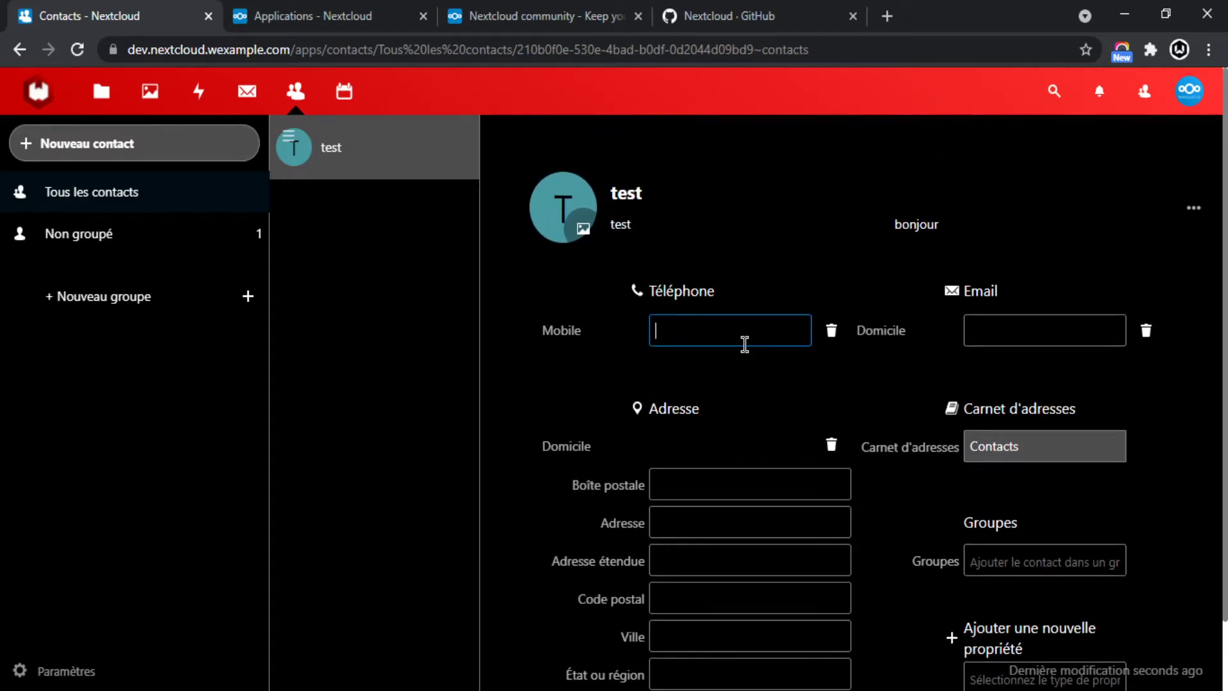
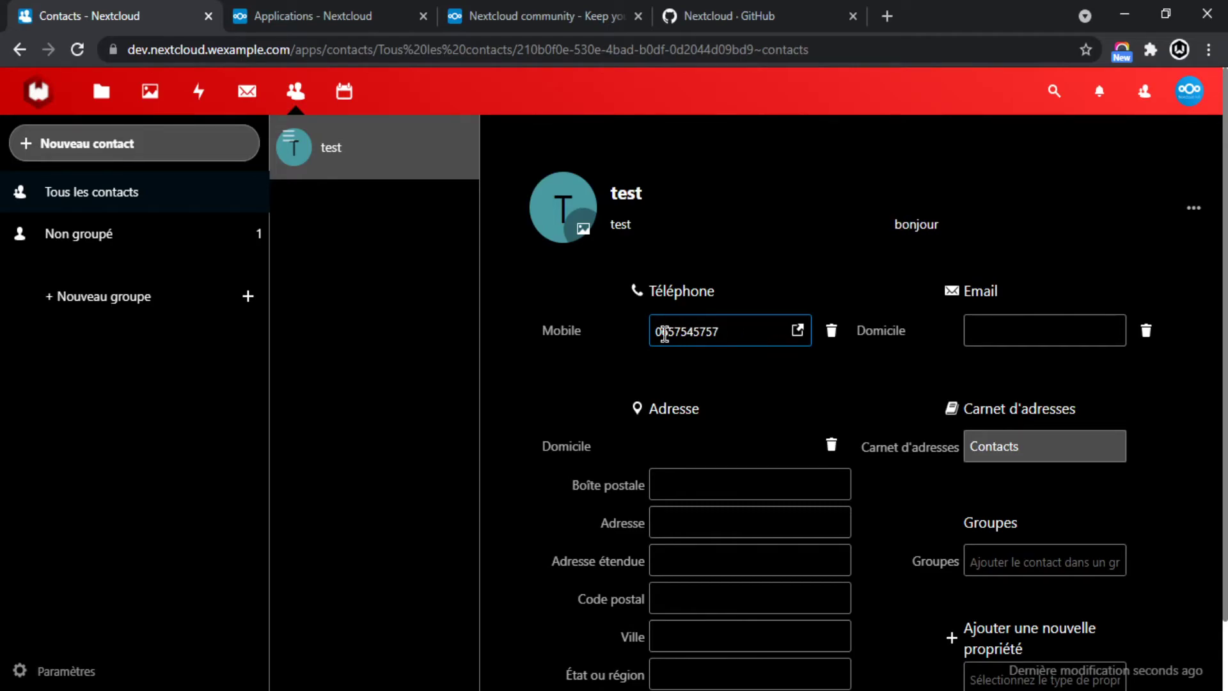
pyautogui.write('+33')
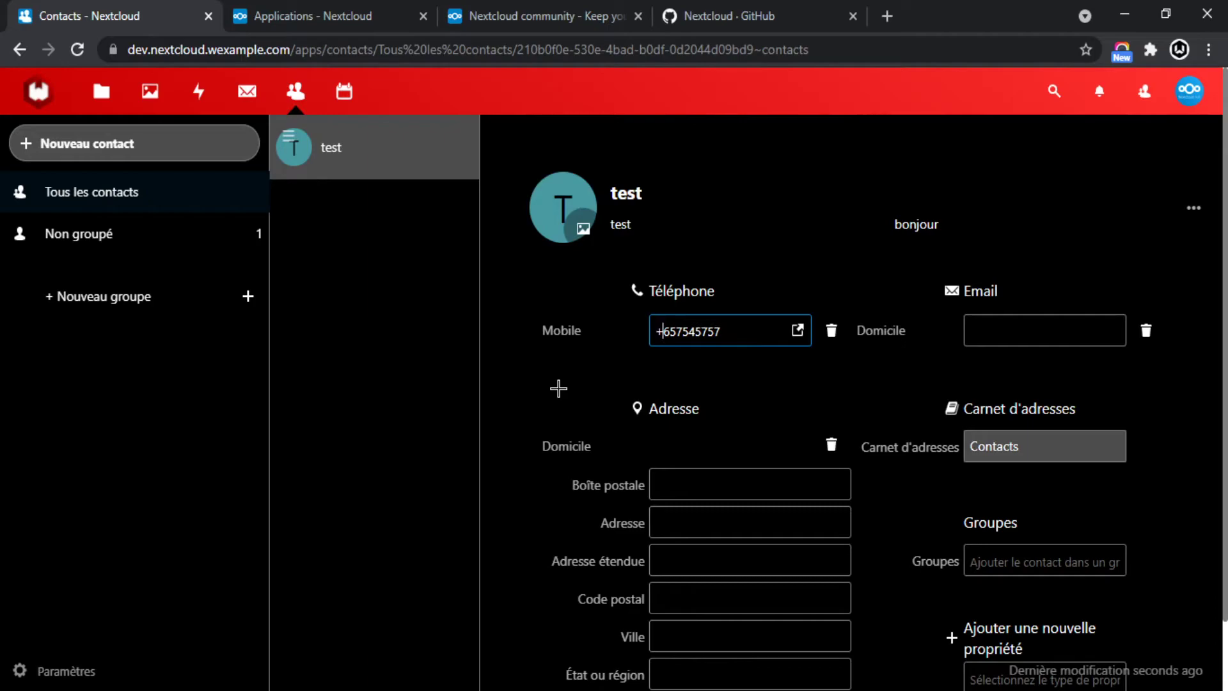
pyautogui.hotkey('ctrl', 'a')
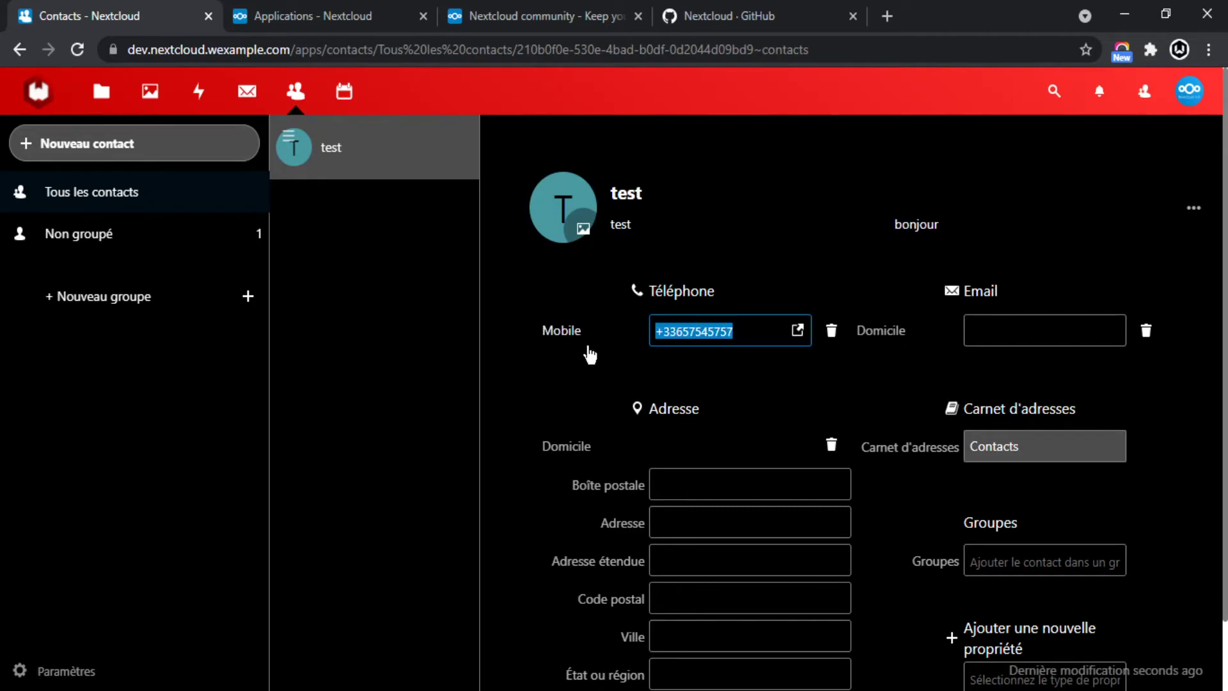
pyautogui.press('BackSpace')
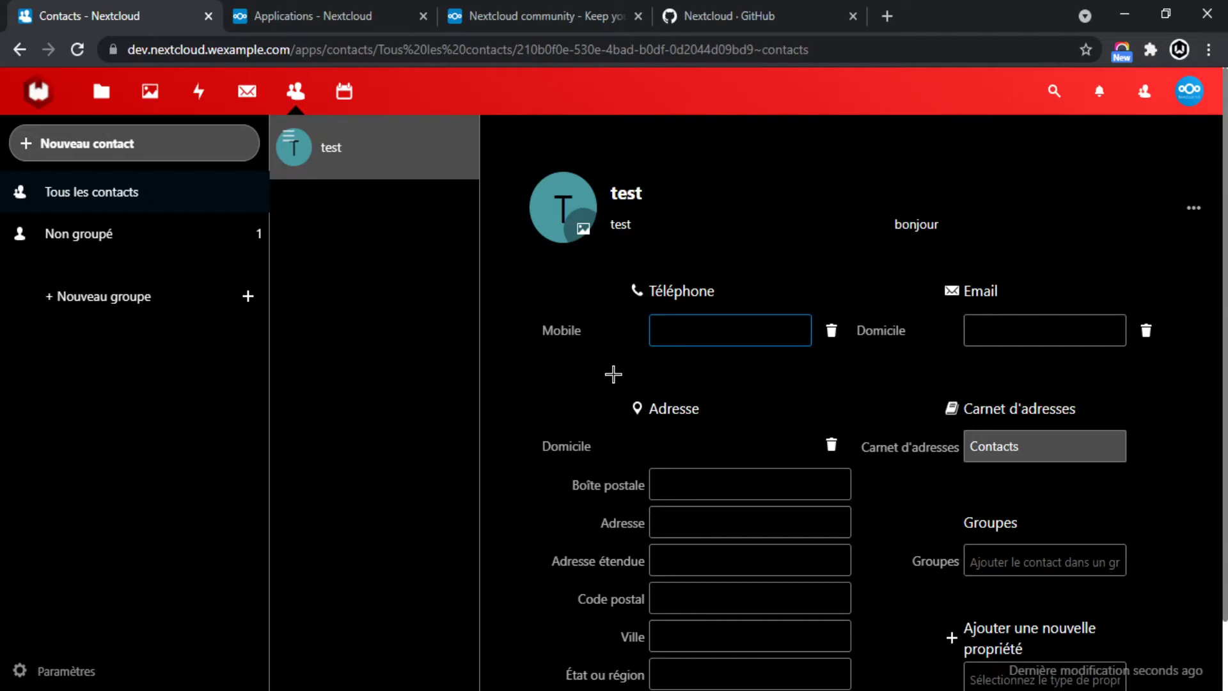
pyautogui.press('BackSpace')
pyautogui.press('BackSpace')
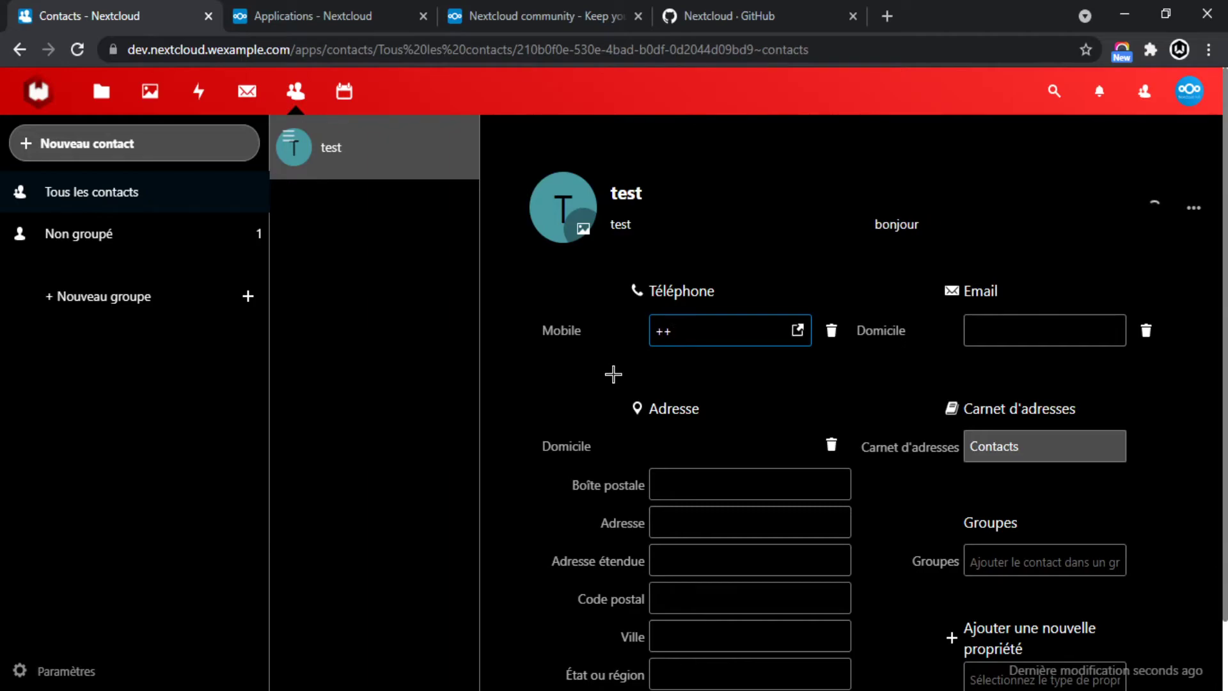
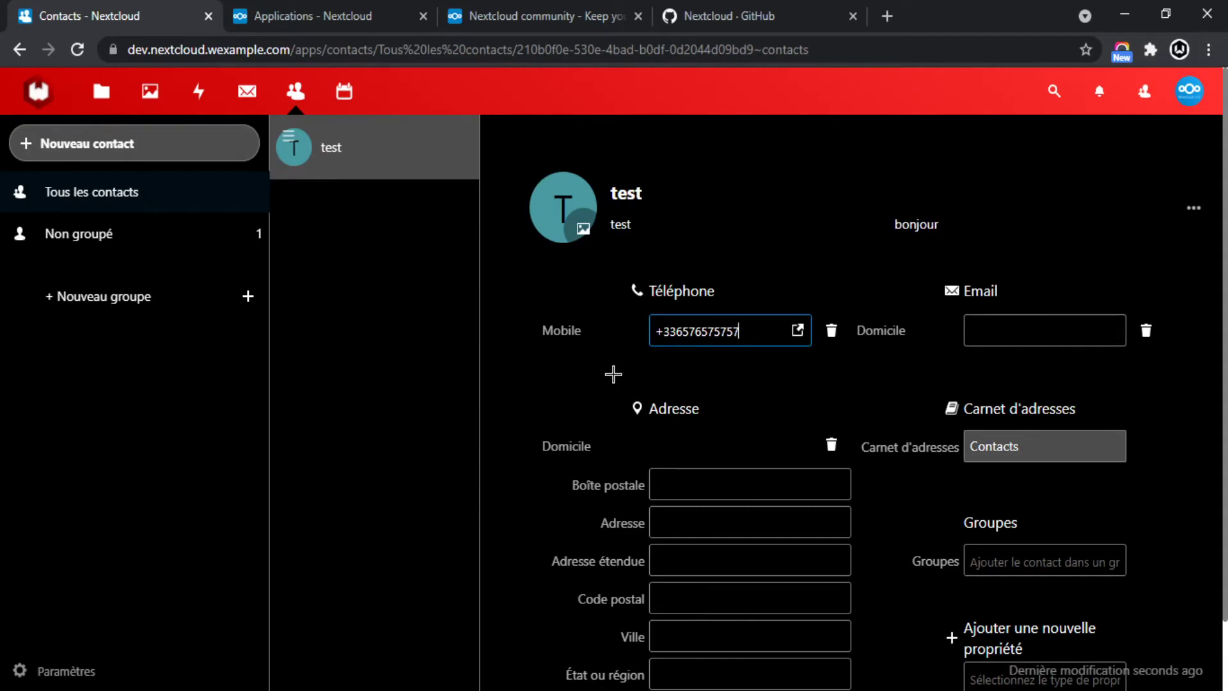
pyautogui.tripleClick(744, 332)
pyautogui.click(862, 348)
pyautogui.scroll(-1, 864, 349)
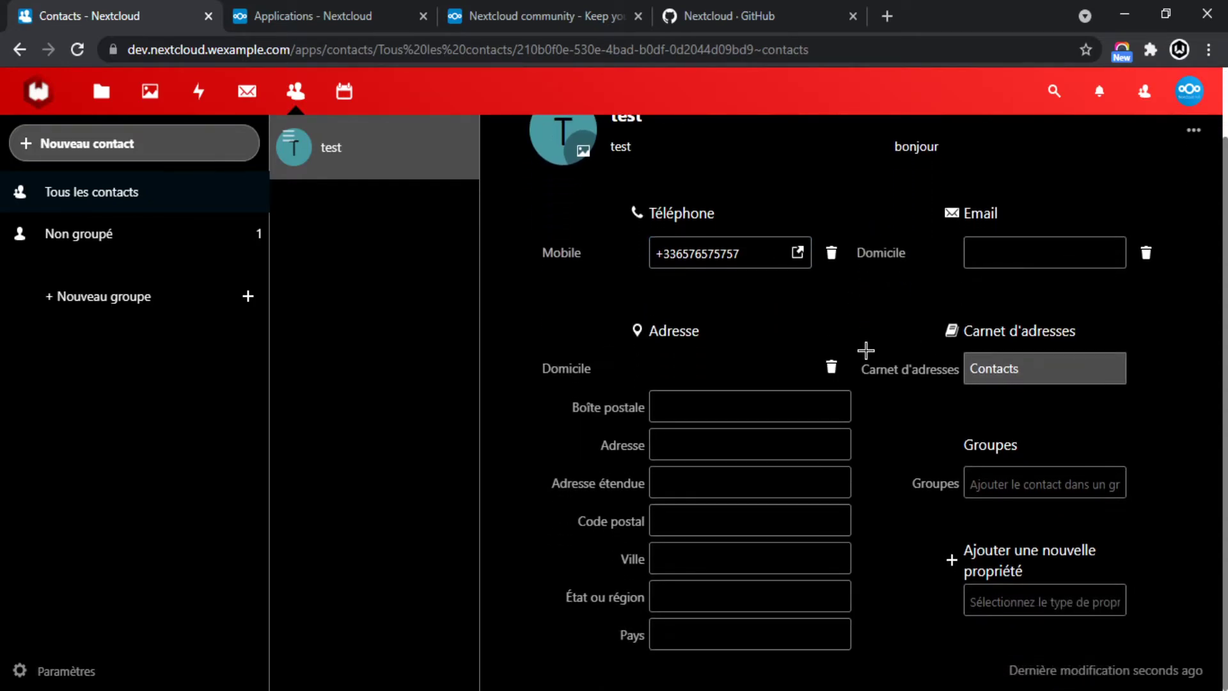
# Create a new contact group named test.
pyautogui.click(723, 399)
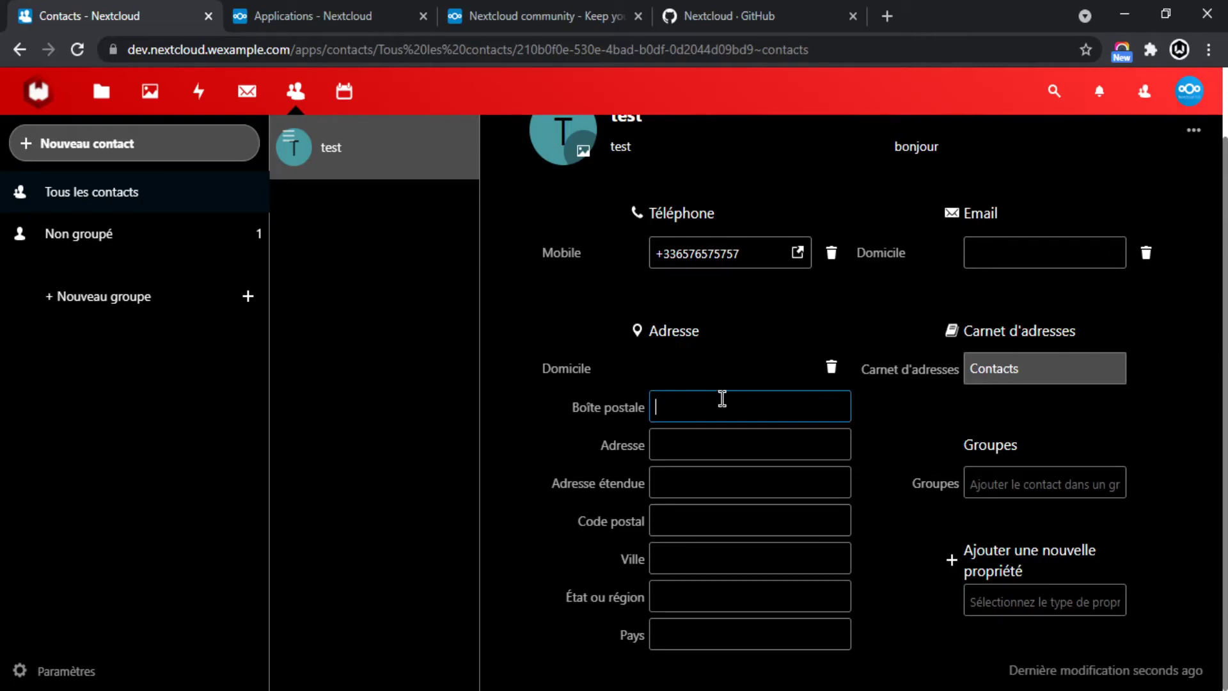
pyautogui.click(709, 433)
pyautogui.click(694, 477)
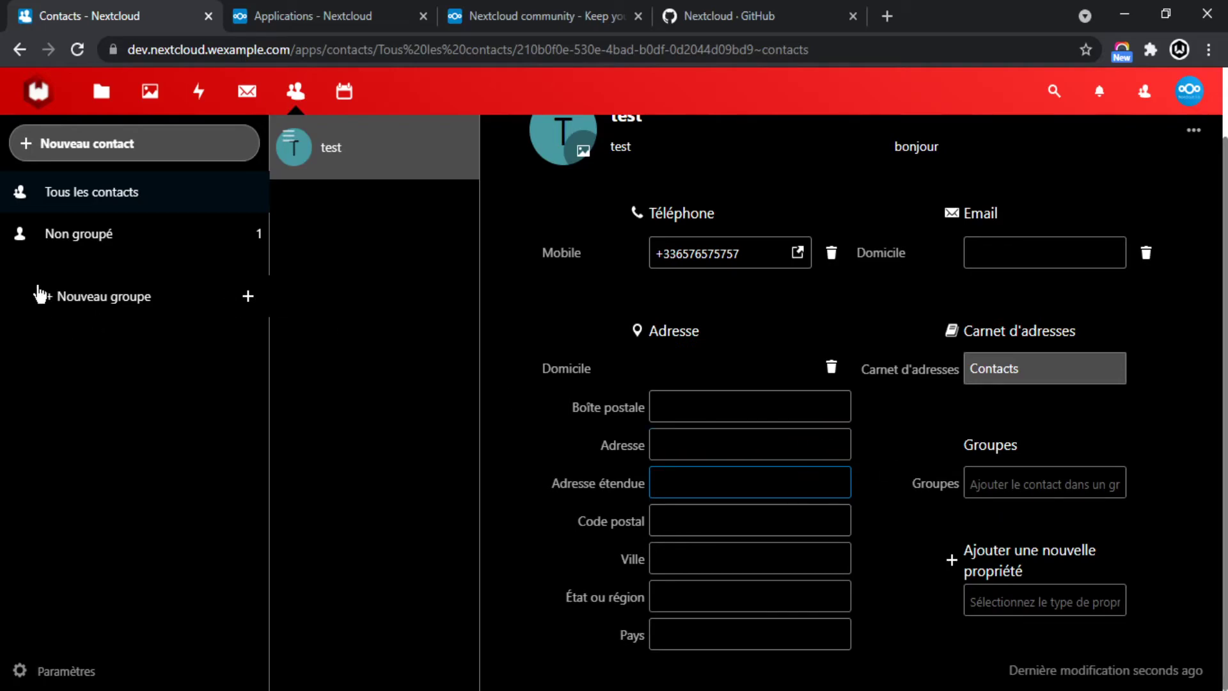
pyautogui.click(248, 296)
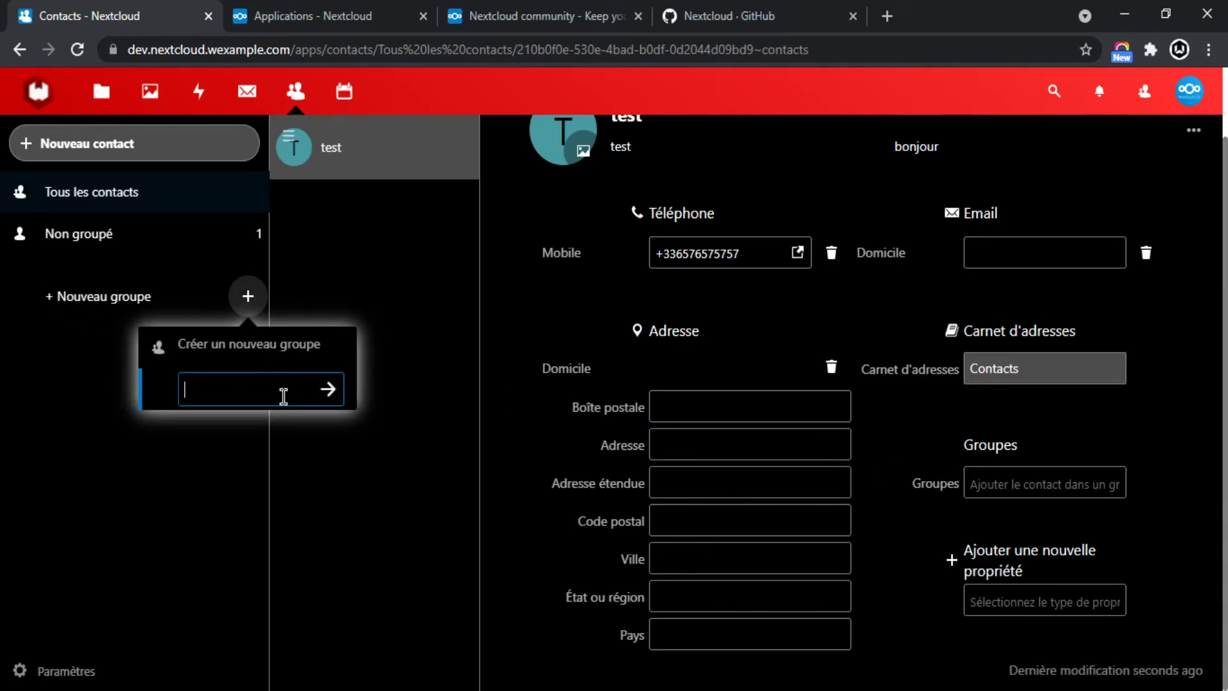
pyautogui.click(328, 389)
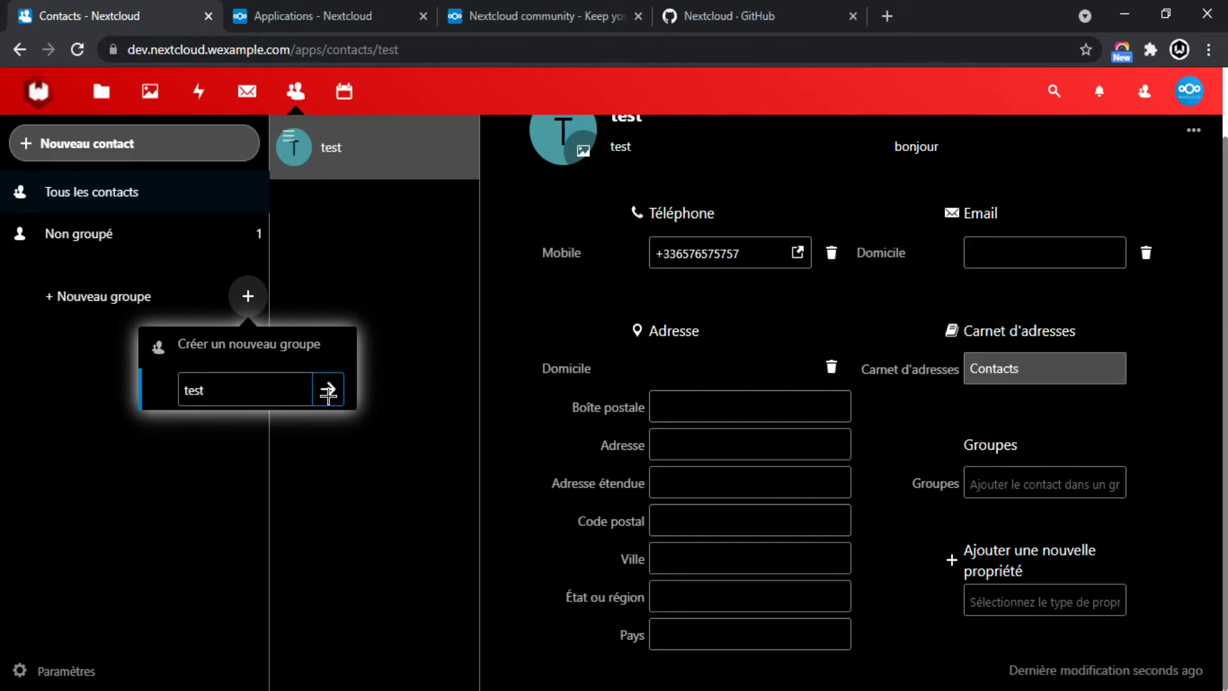
# Add the test contact to the test group and list that group's contacts.
pyautogui.click(120, 196)
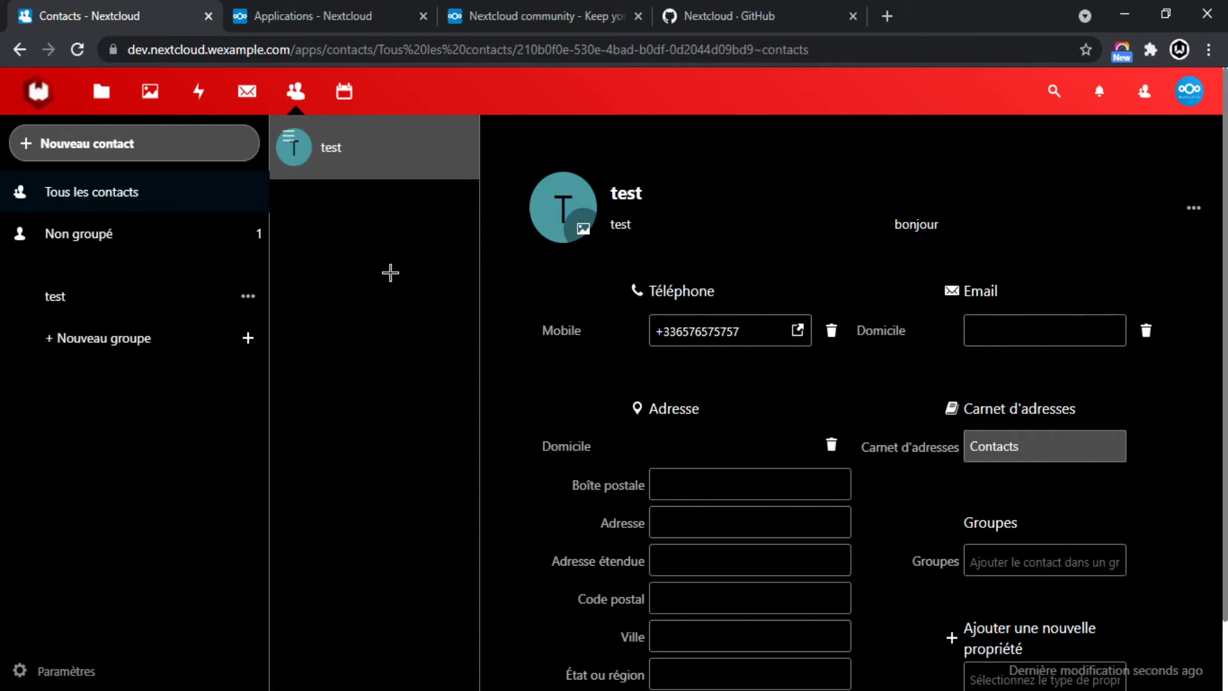
pyautogui.scroll(-1, 610, 285)
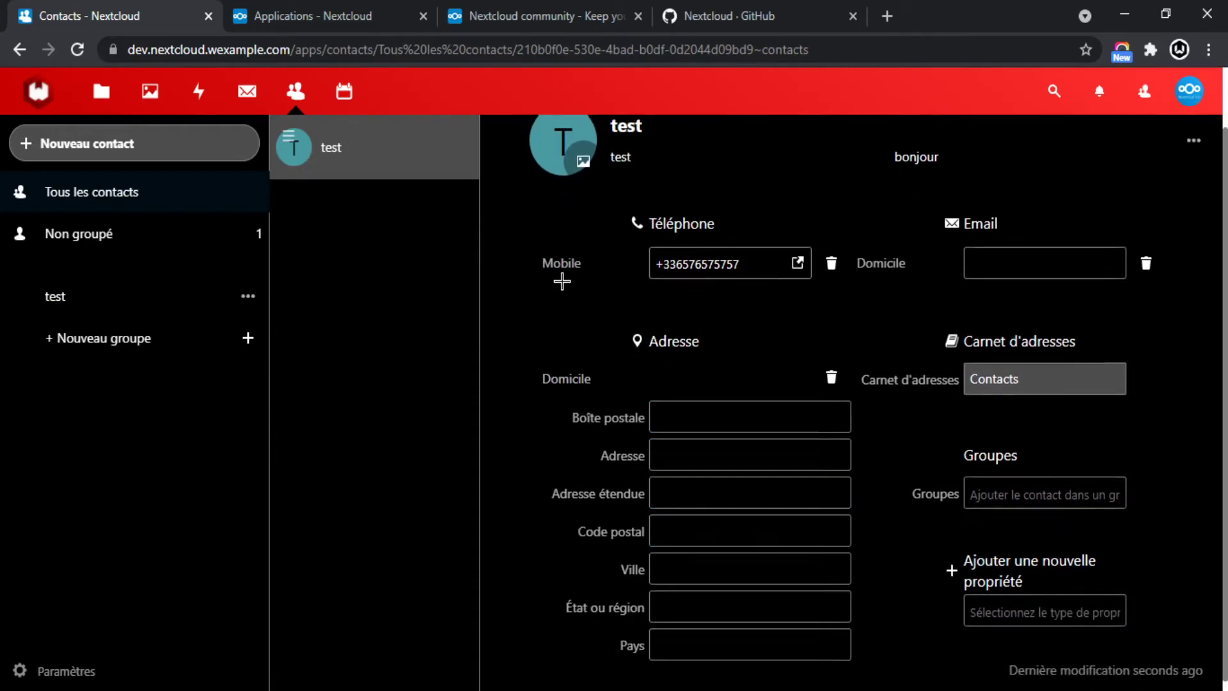
pyautogui.scroll(1, 560, 320)
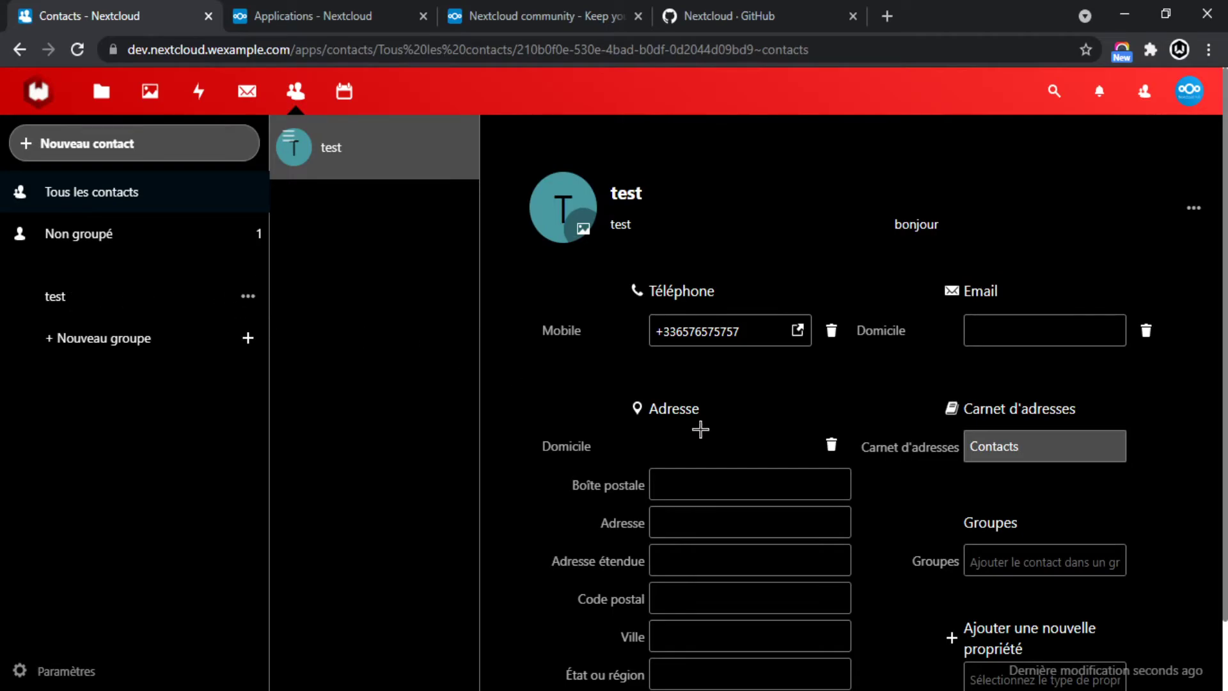
pyautogui.scroll(-1, 1018, 484)
pyautogui.click(1018, 486)
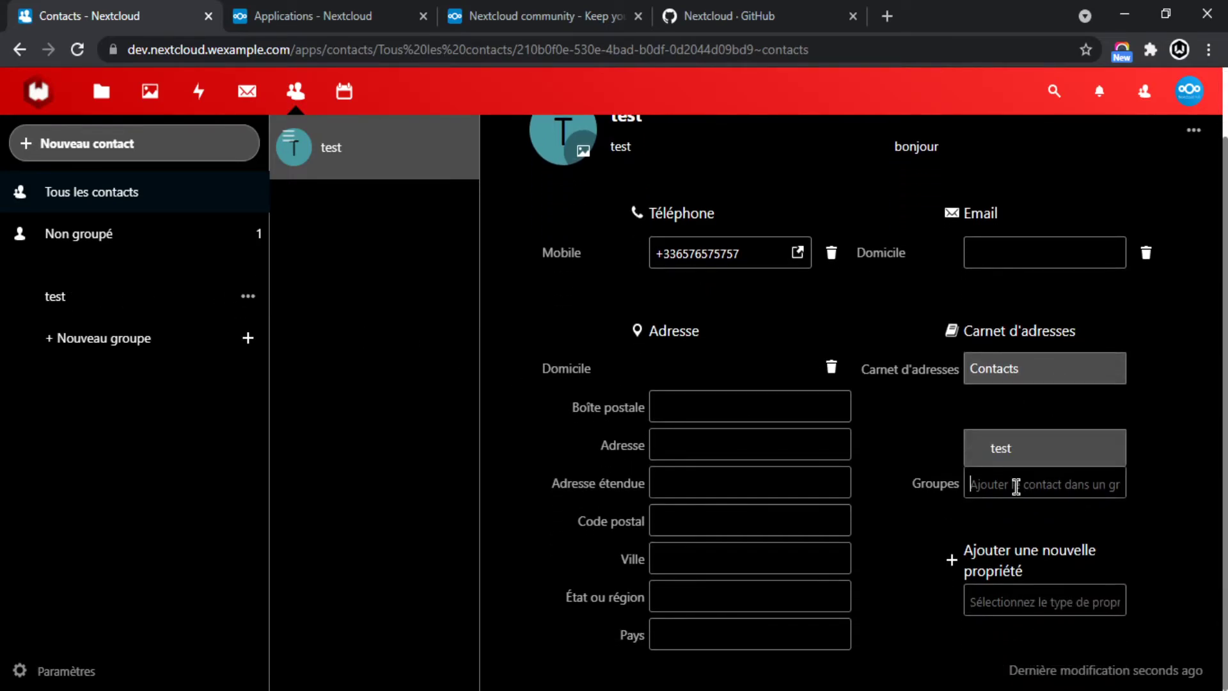
pyautogui.click(993, 451)
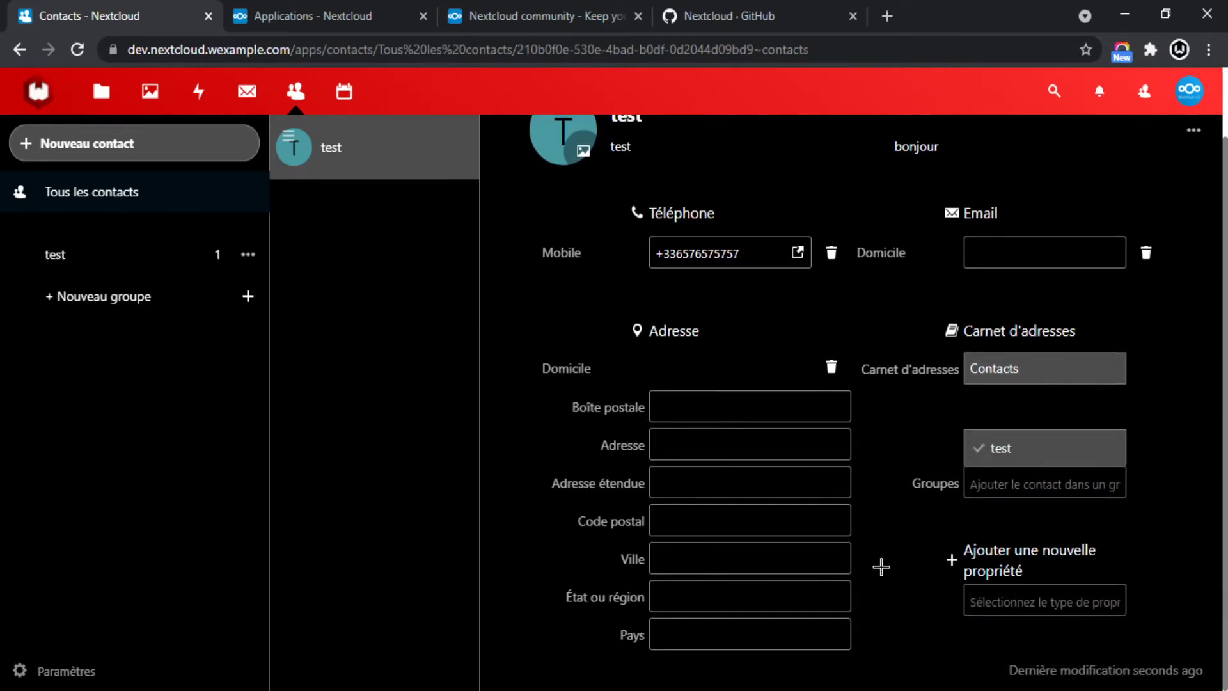
pyautogui.click(931, 499)
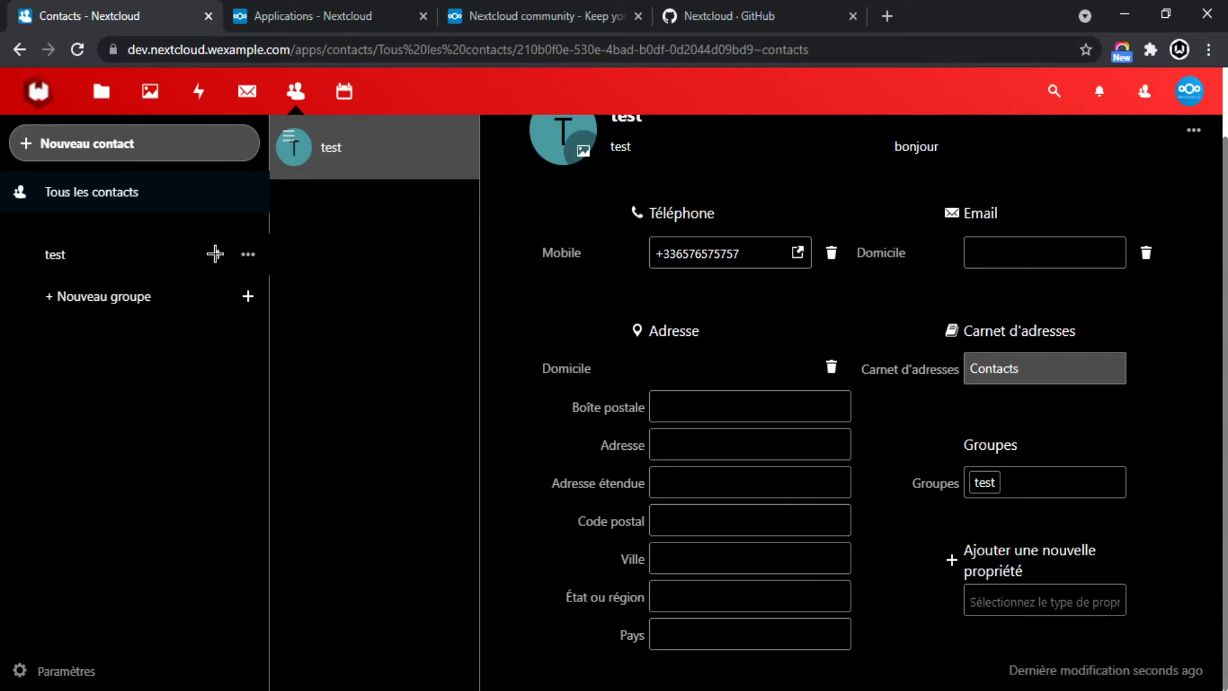
pyautogui.click(55, 253)
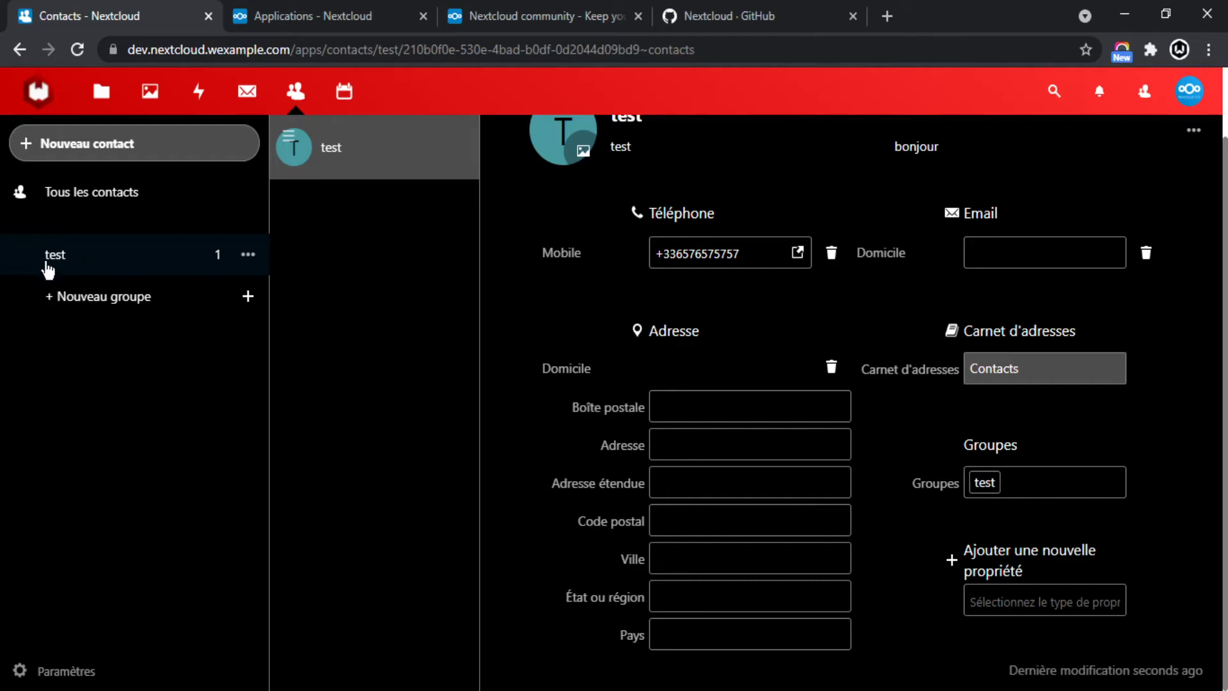
# Add an Anniversaire property dated 29 juin 2021 to the test contact.
pyautogui.scroll(2, 770, 269)
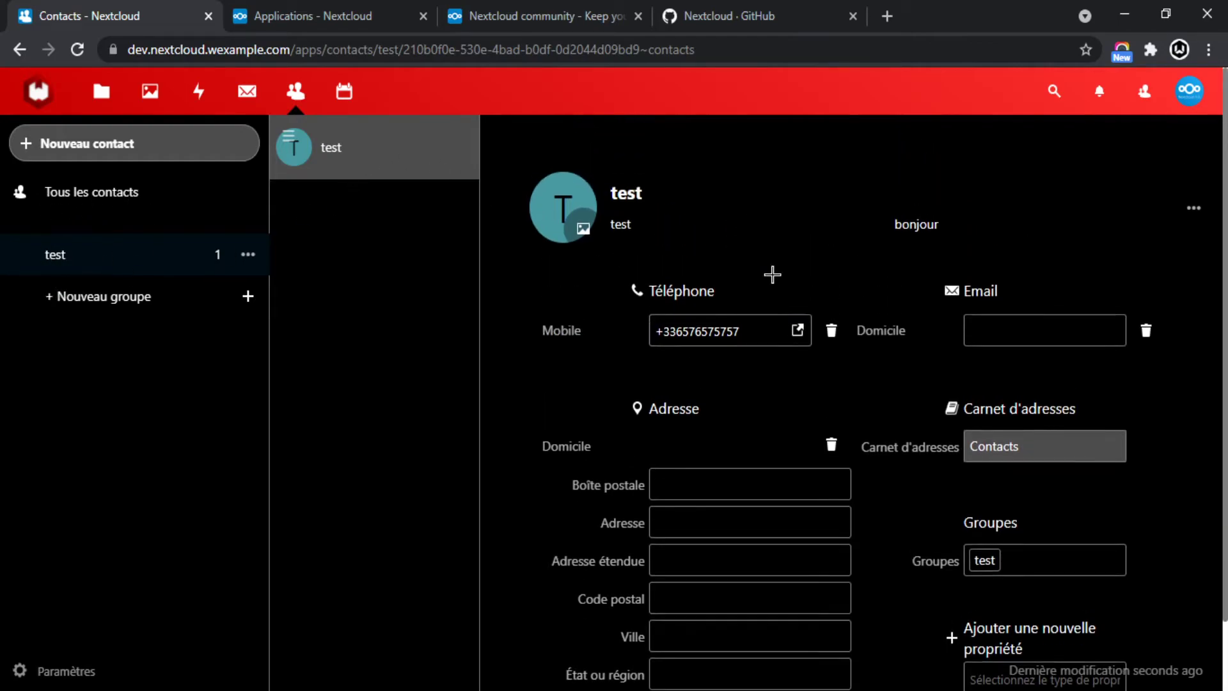
pyautogui.scroll(-2, 870, 390)
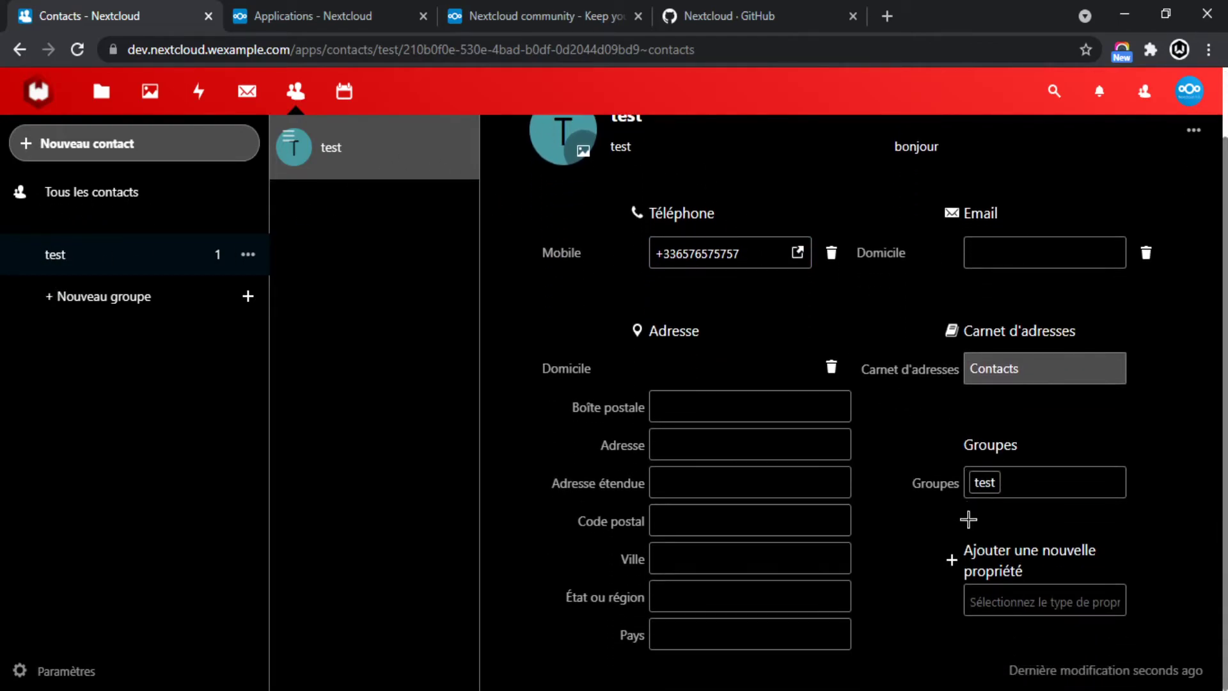
pyautogui.click(1004, 615)
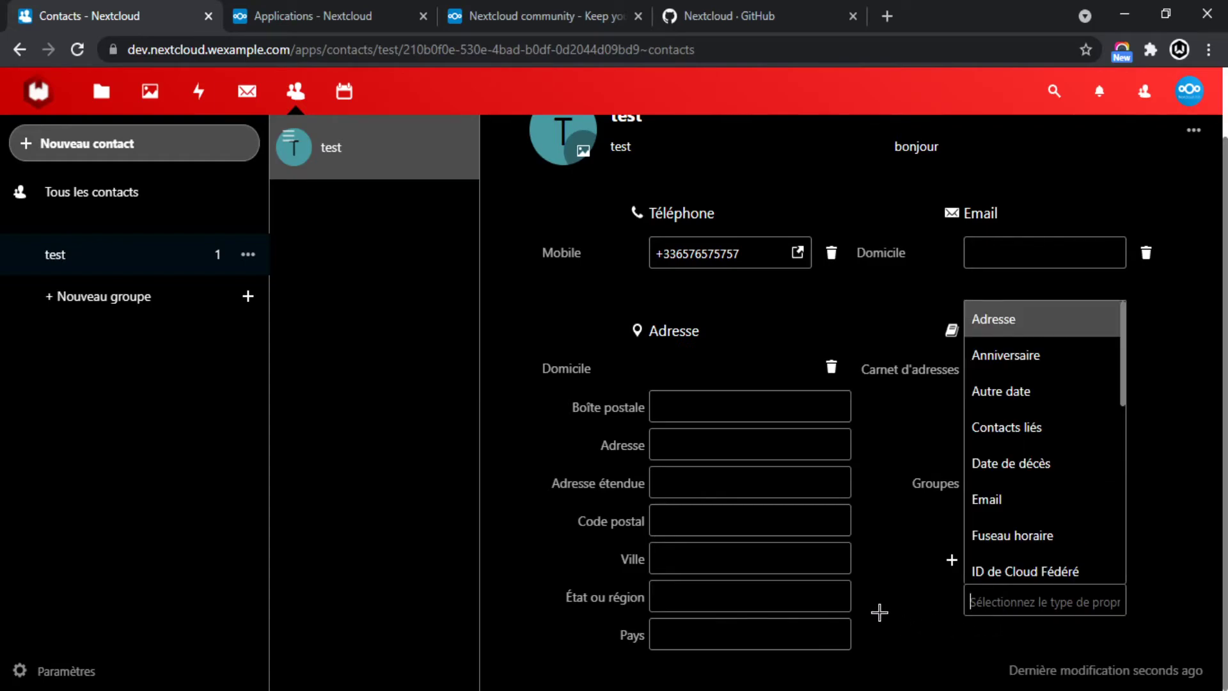
pyautogui.click(984, 355)
pyautogui.scroll(-2, 895, 536)
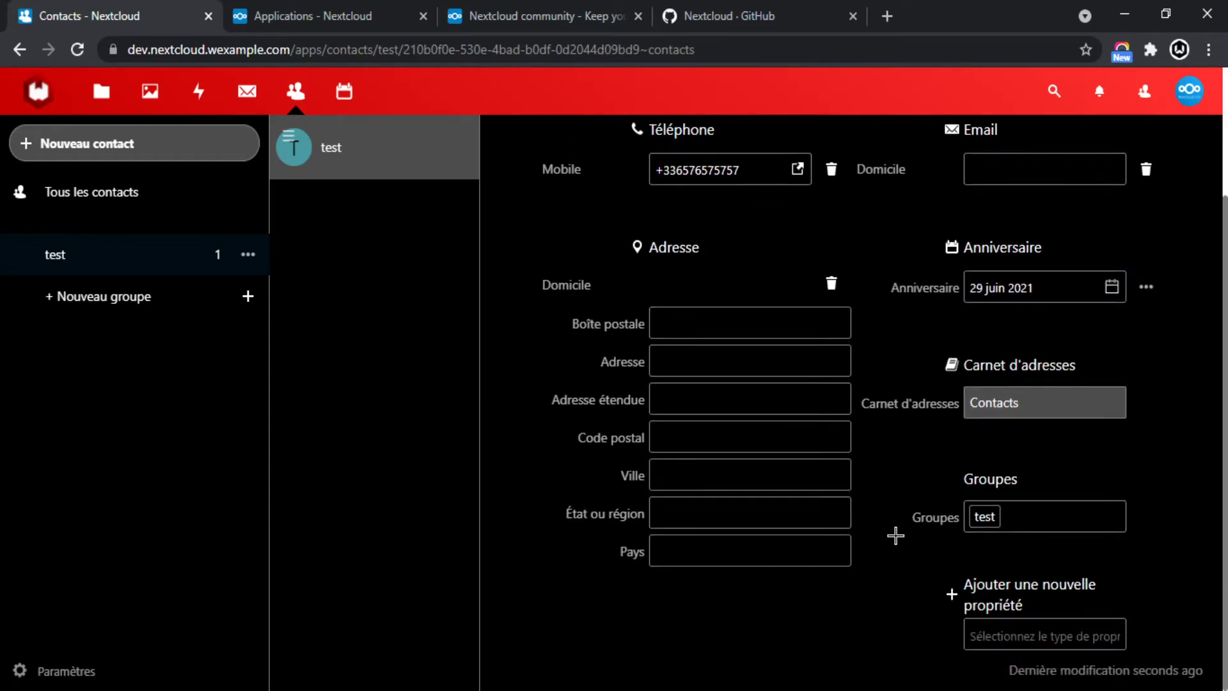
pyautogui.scroll(2, 896, 531)
pyautogui.click(1020, 382)
pyautogui.click(898, 385)
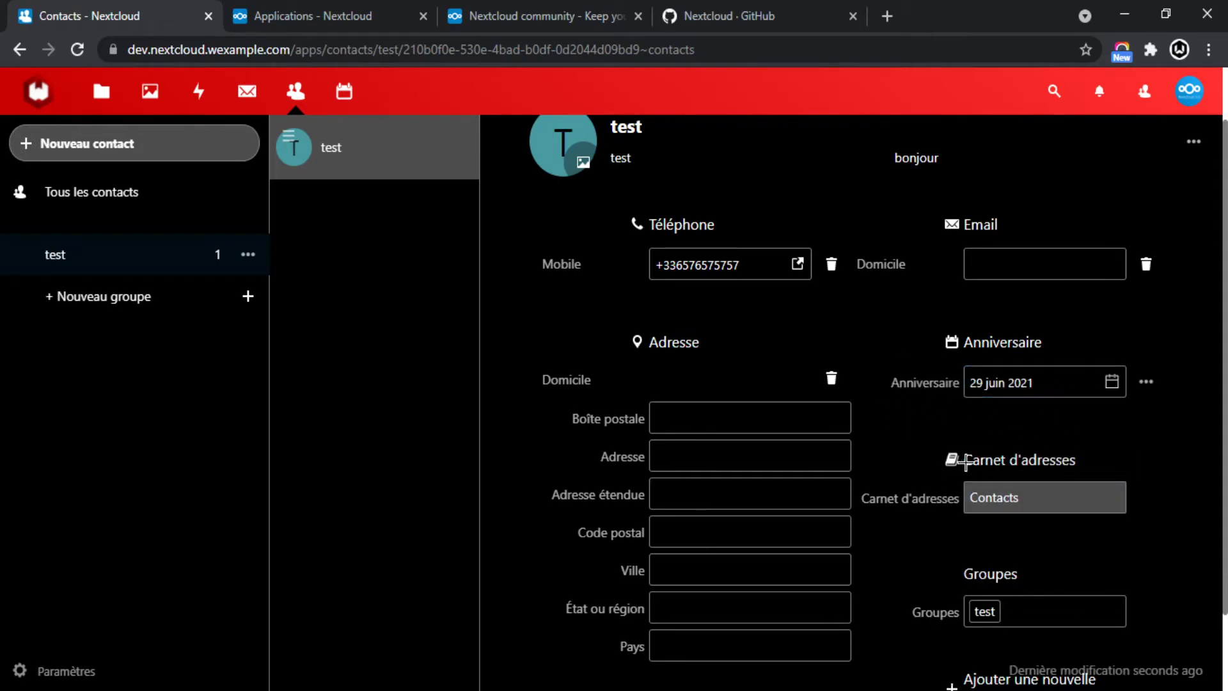
pyautogui.scroll(-2, 969, 459)
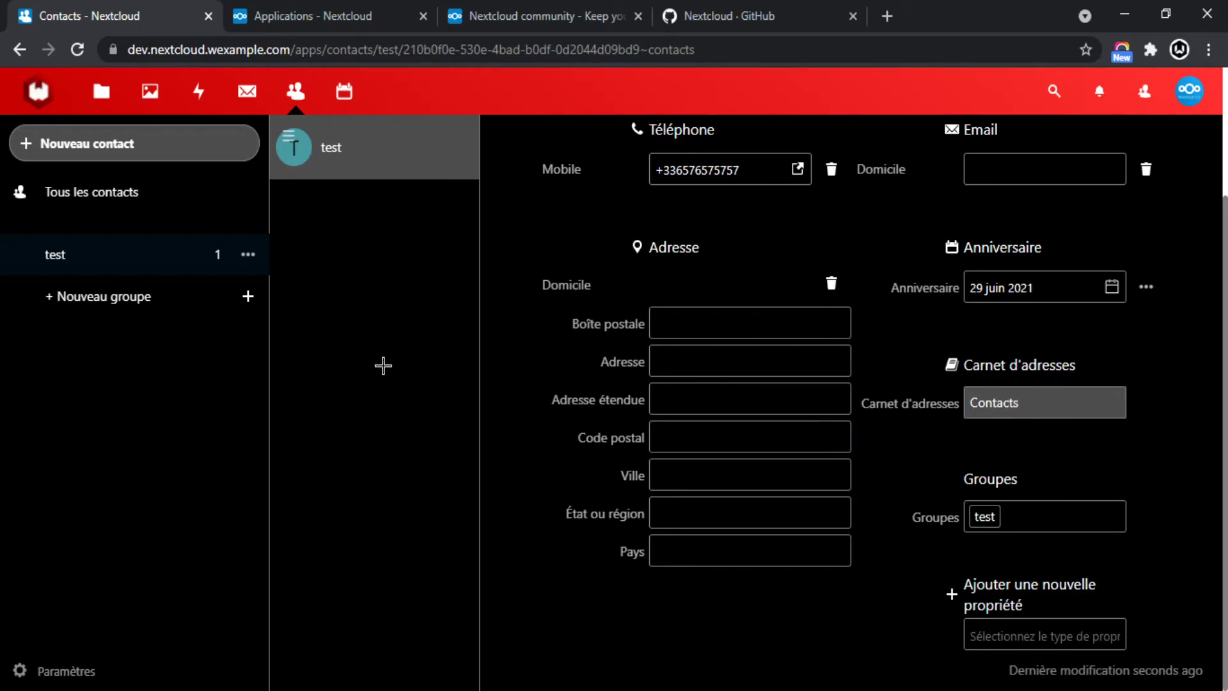
# In Contacts settings, enable social-network avatar updates and add an address book named zdz.
pyautogui.click(41, 675)
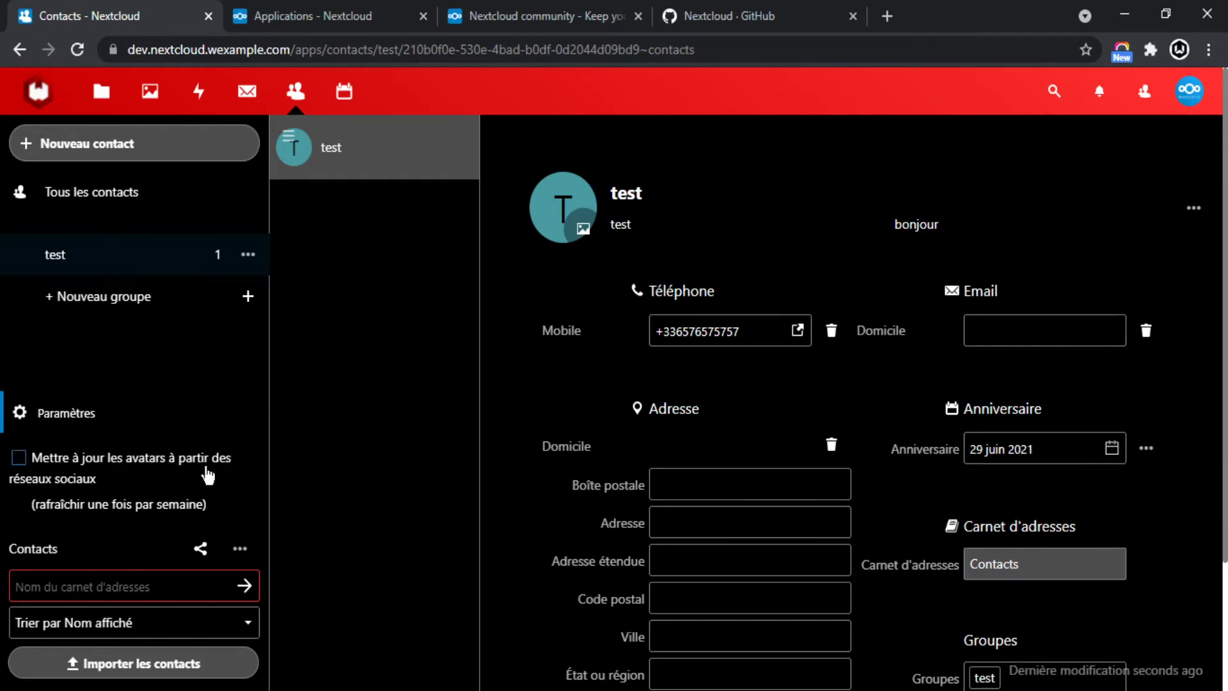
pyautogui.click(19, 459)
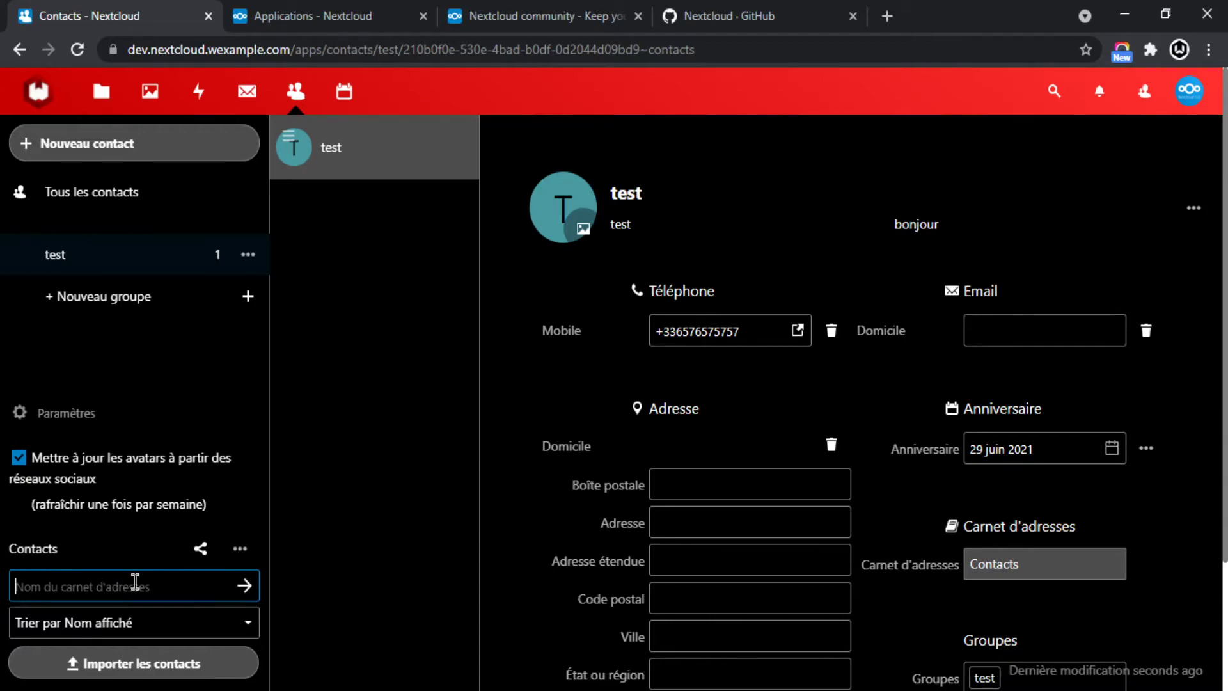
pyautogui.write('zdz')
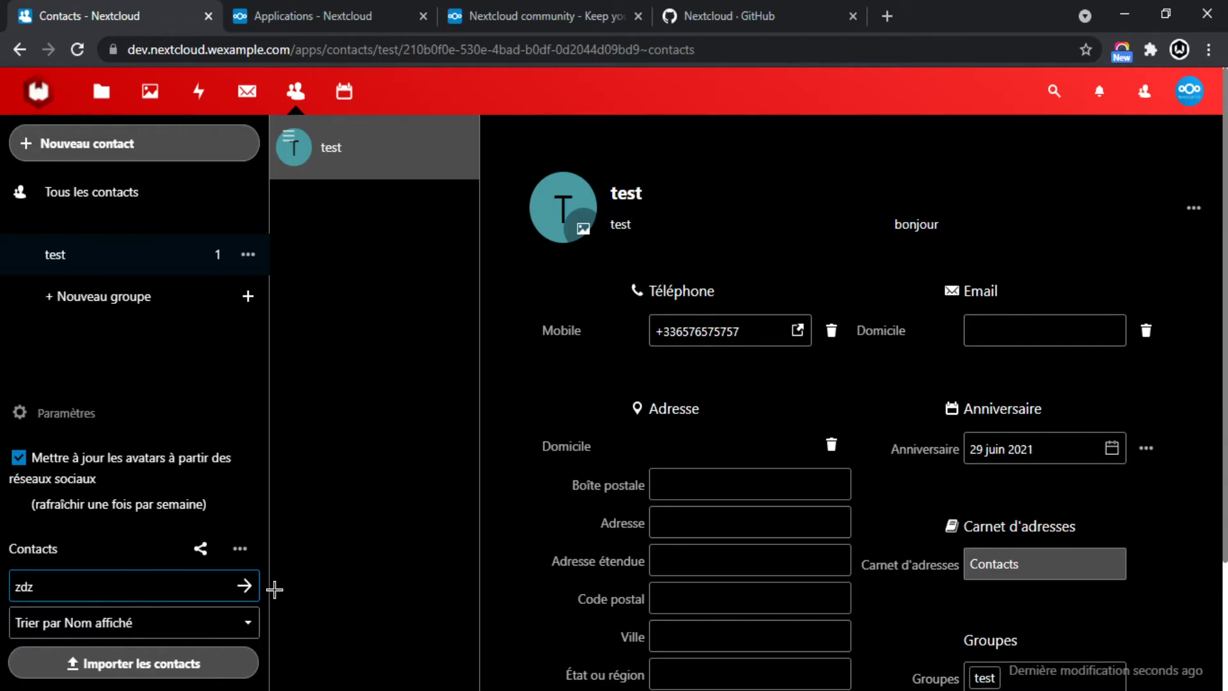
pyautogui.click(244, 588)
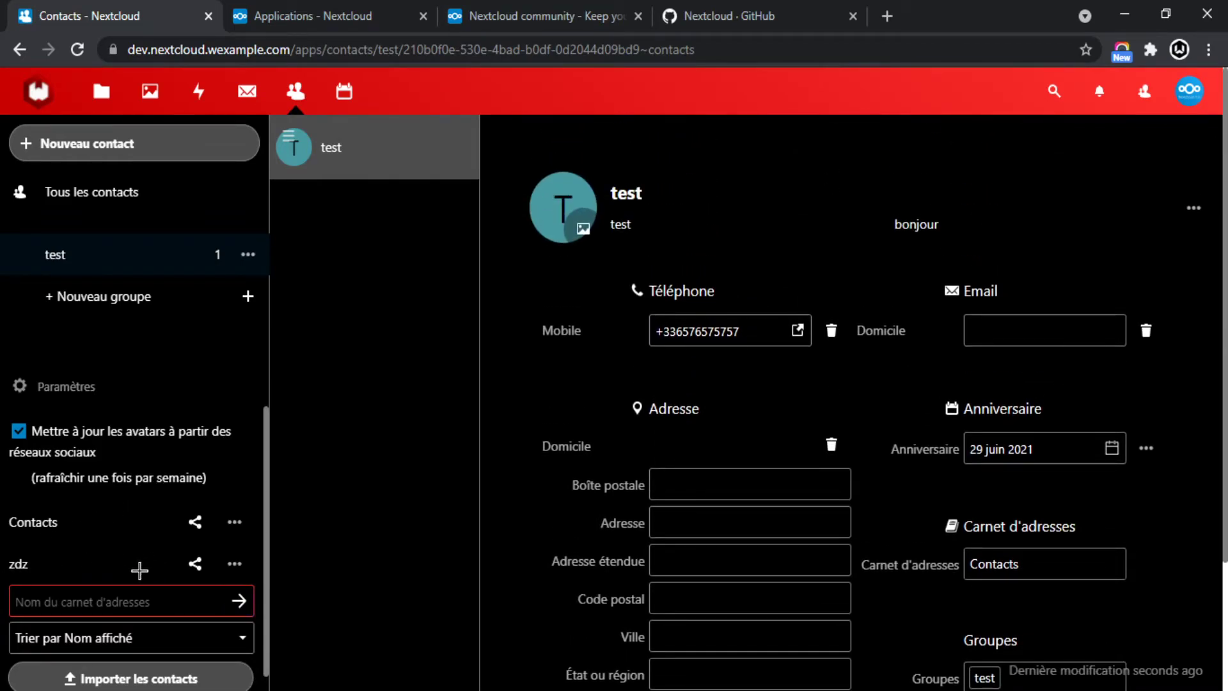
pyautogui.scroll(-2, 979, 520)
# Move the test contact into the zdz address book.
pyautogui.click(1013, 403)
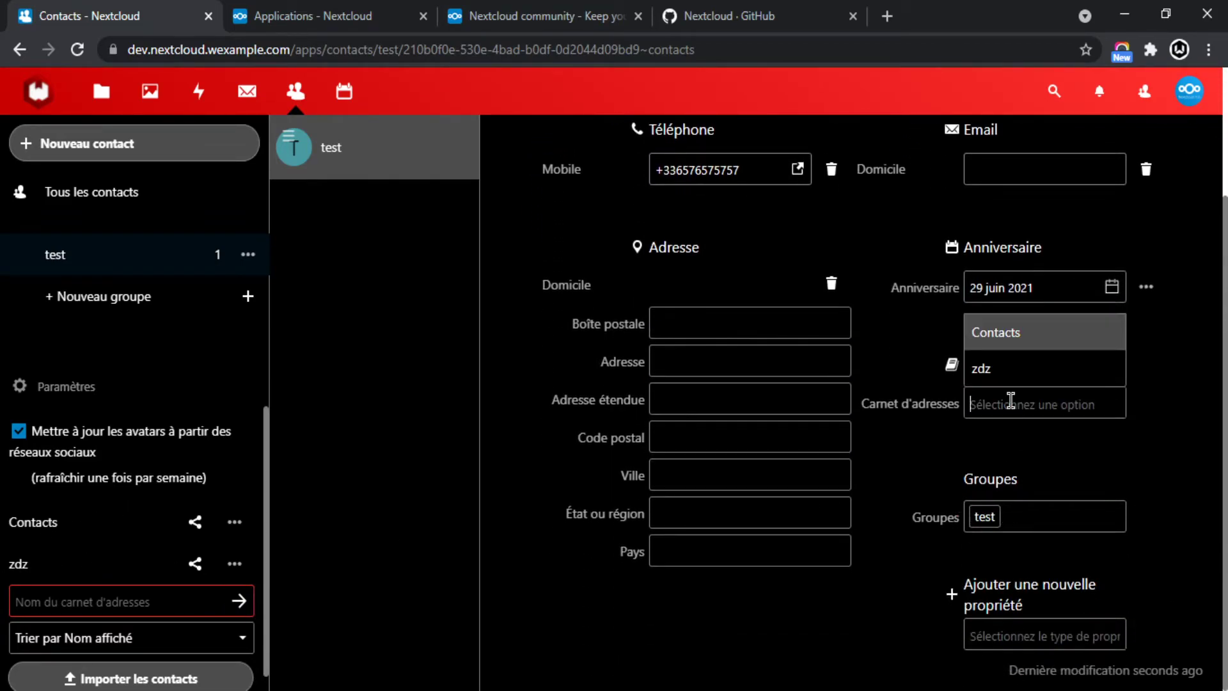
pyautogui.click(999, 374)
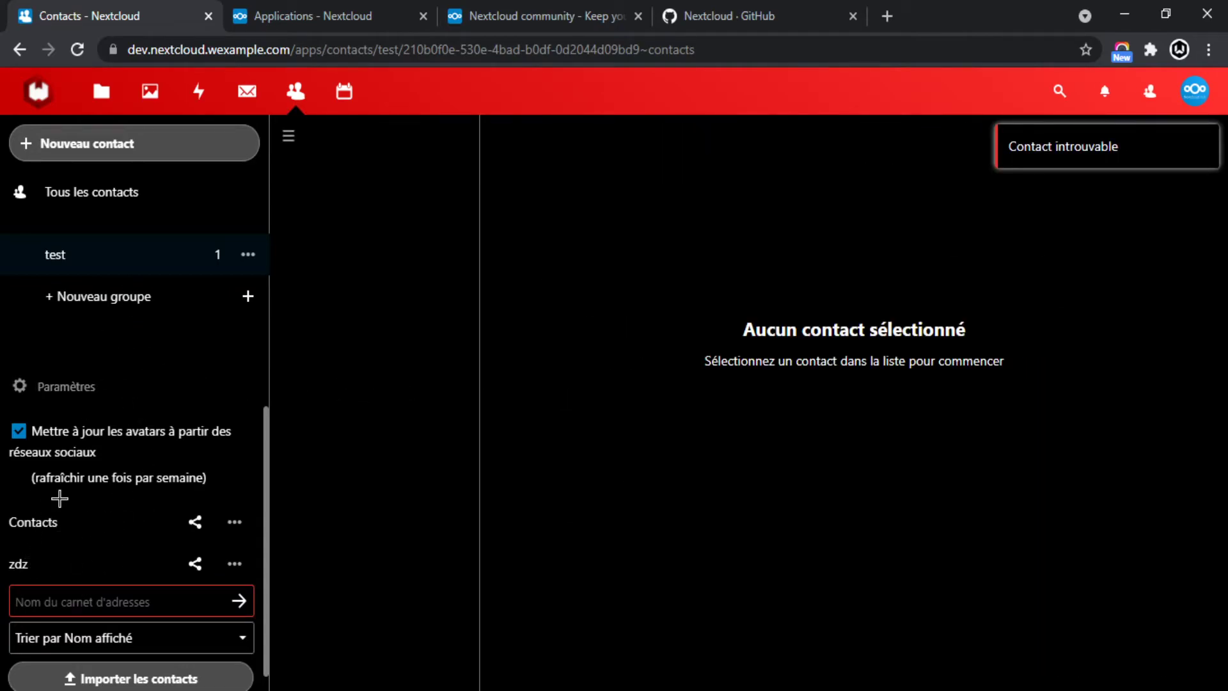
pyautogui.click(40, 384)
pyautogui.click(68, 670)
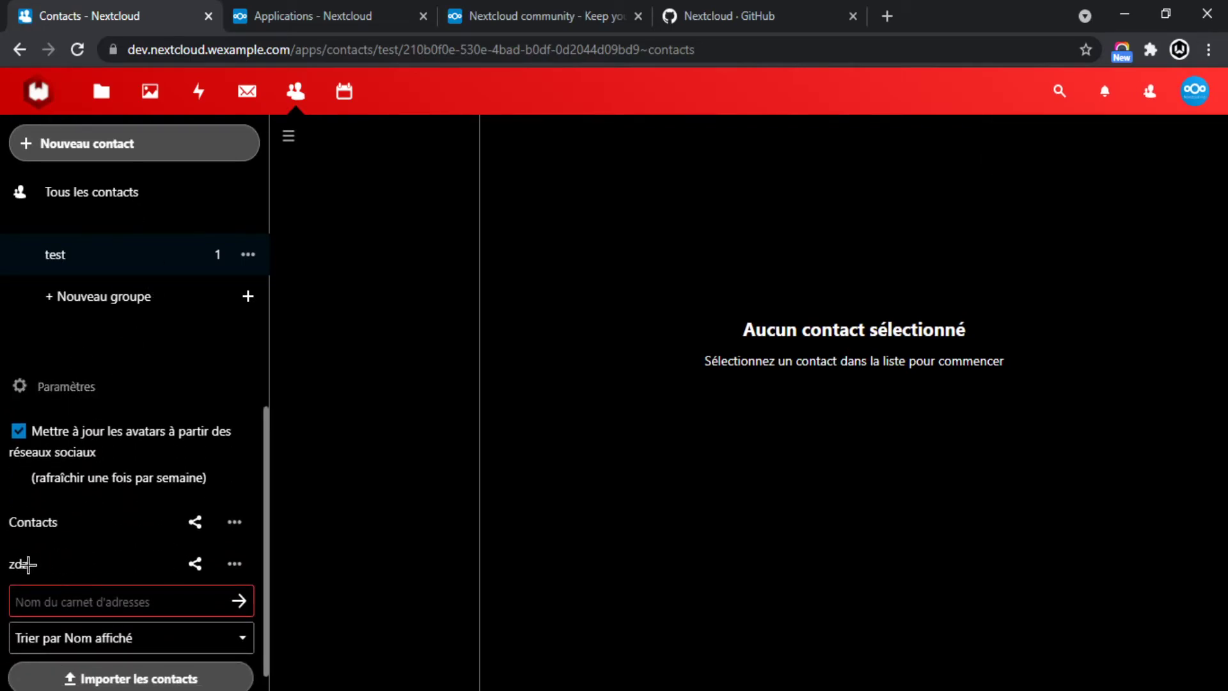
# Delete the zdz address book and confirm with Oui.
pyautogui.click(234, 563)
pyautogui.click(231, 514)
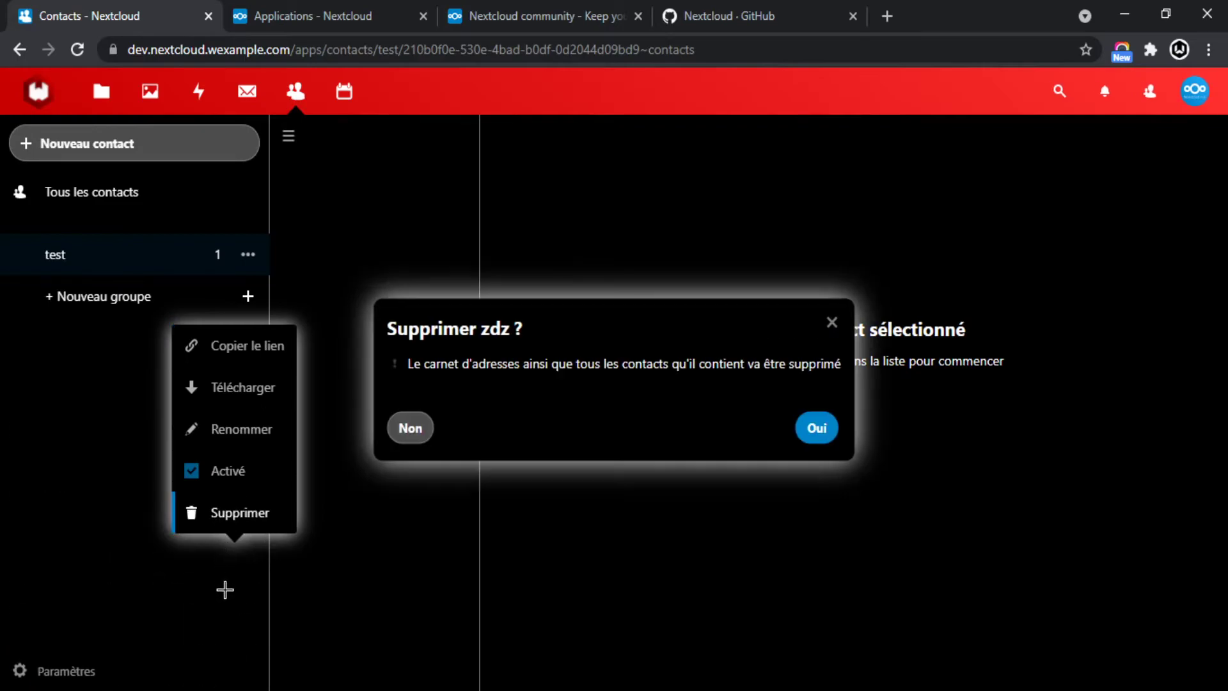
pyautogui.click(831, 428)
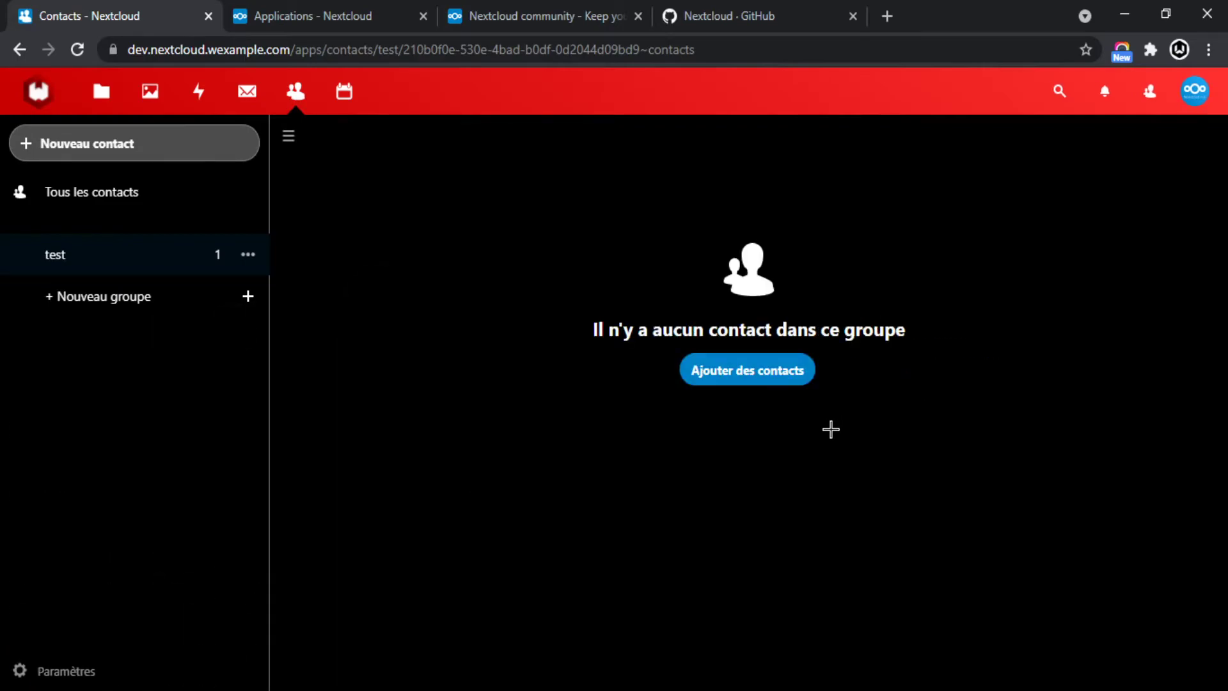
pyautogui.click(20, 672)
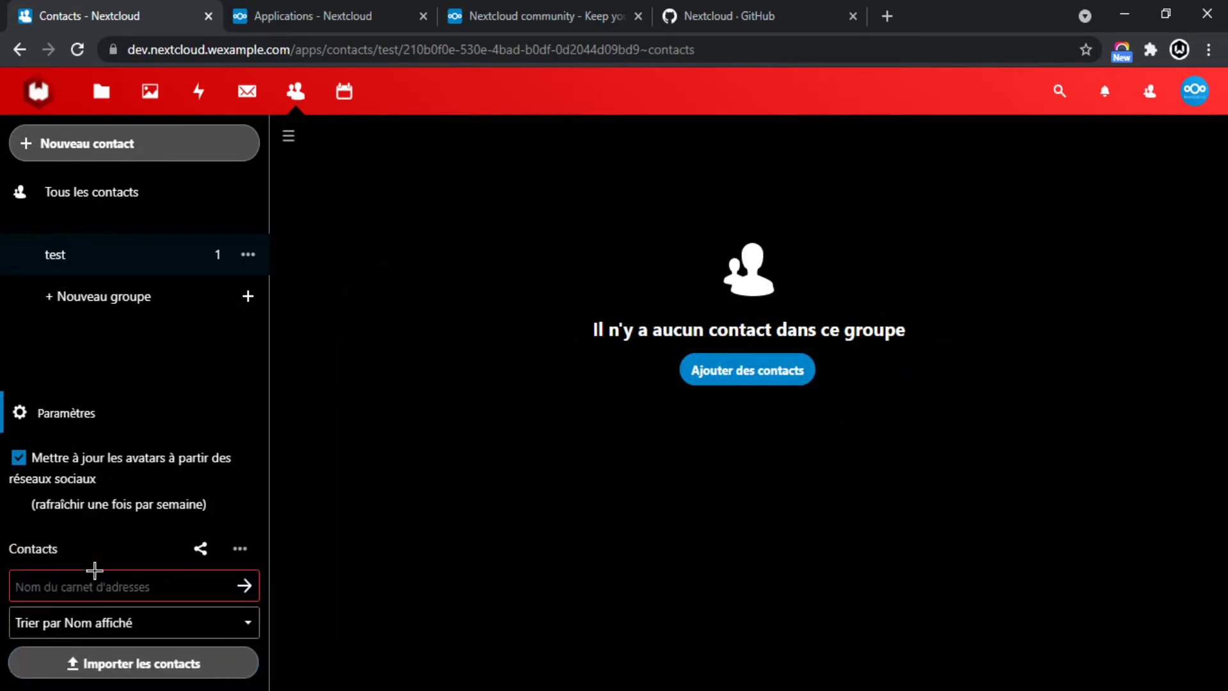
pyautogui.click(200, 548)
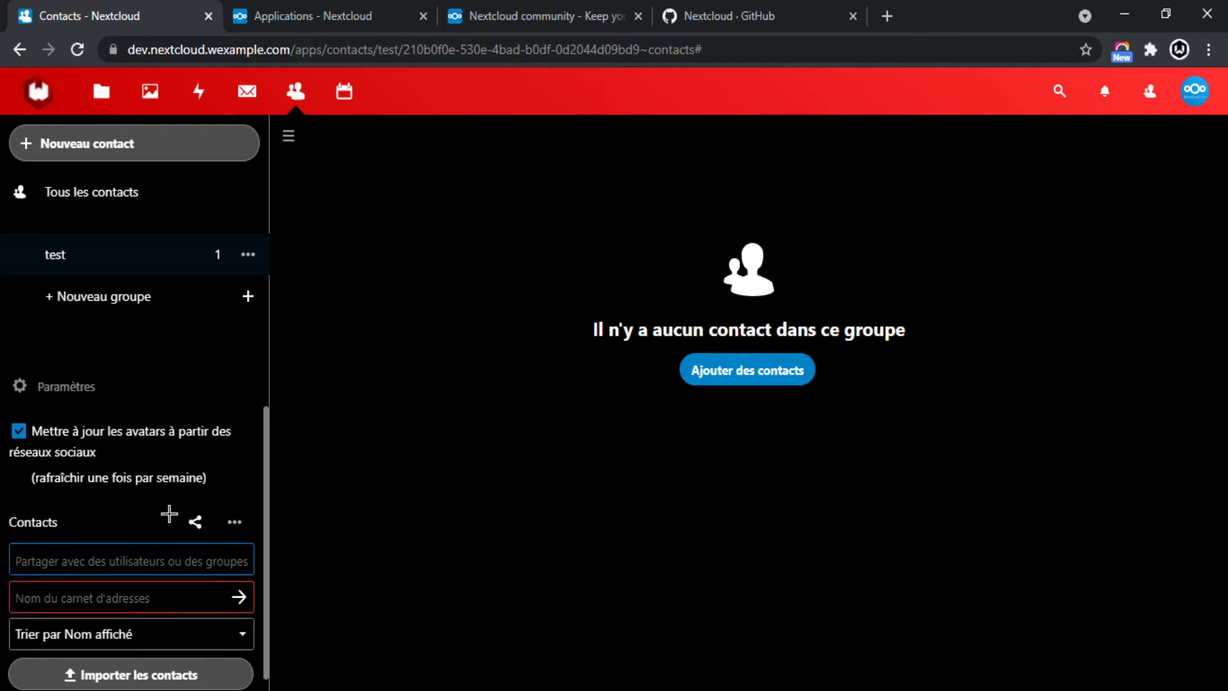
pyautogui.click(232, 515)
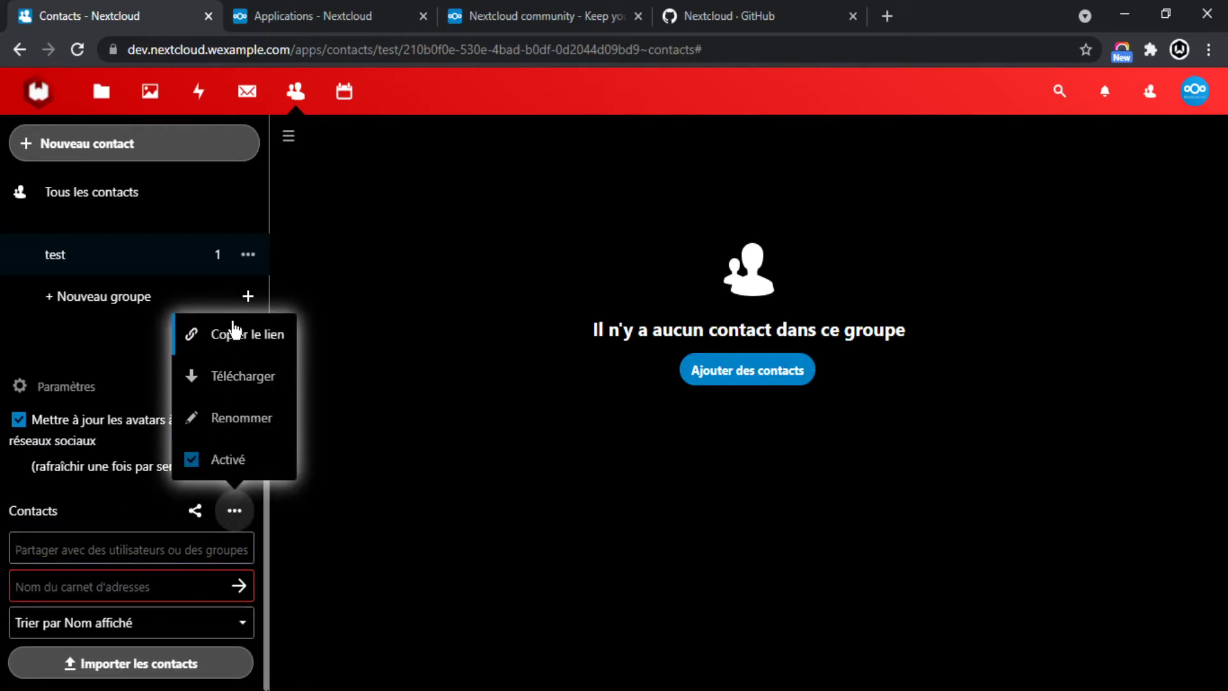
pyautogui.click(231, 510)
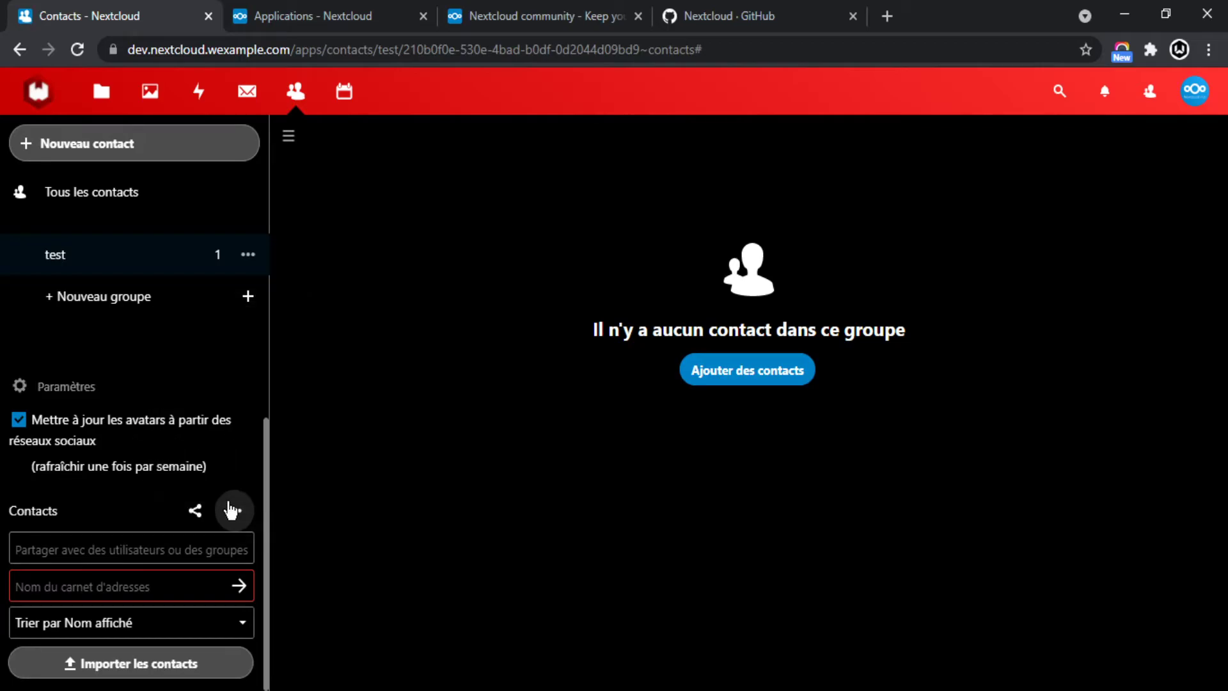
pyautogui.click(157, 668)
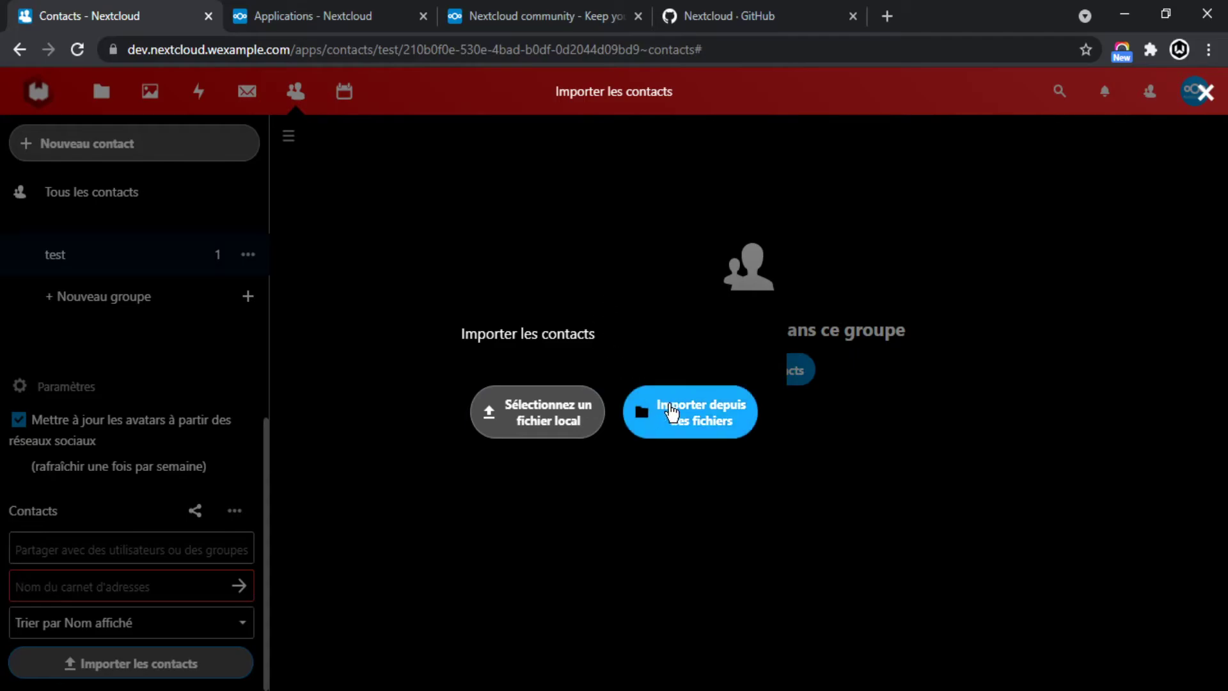
pyautogui.click(691, 430)
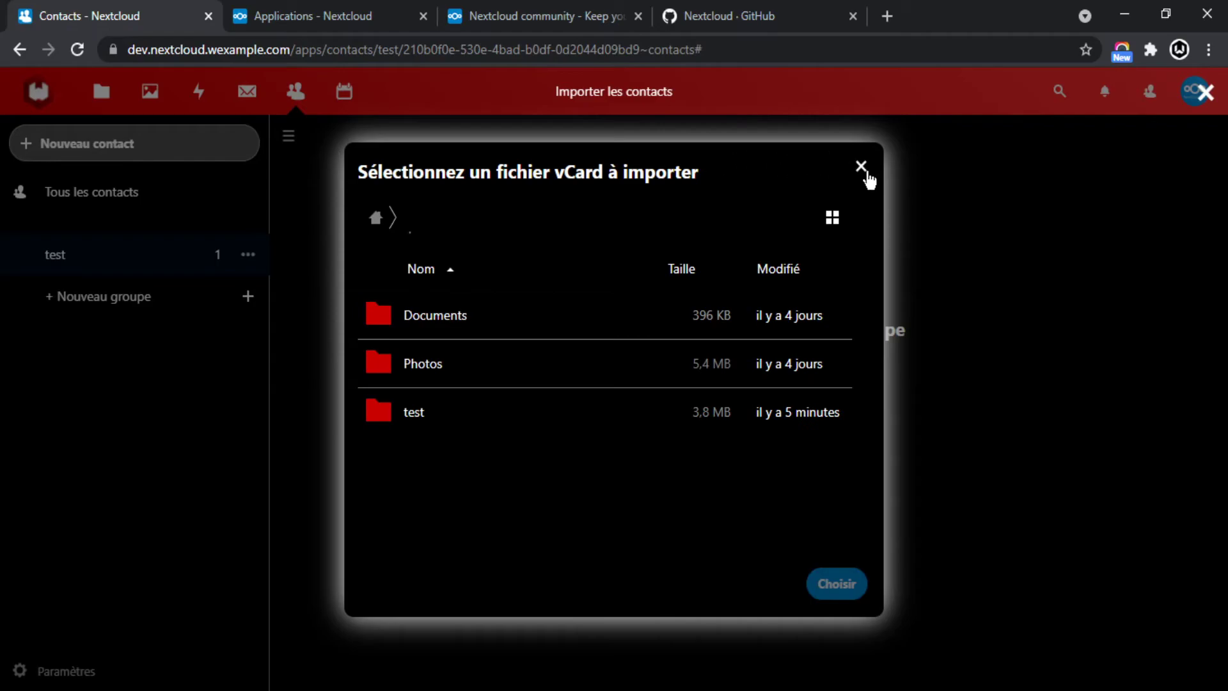
pyautogui.moveTo(532, 173); pyautogui.dragTo(661, 173)
pyautogui.click(705, 191)
pyautogui.moveTo(552, 173); pyautogui.dragTo(619, 173)
pyautogui.click(861, 166)
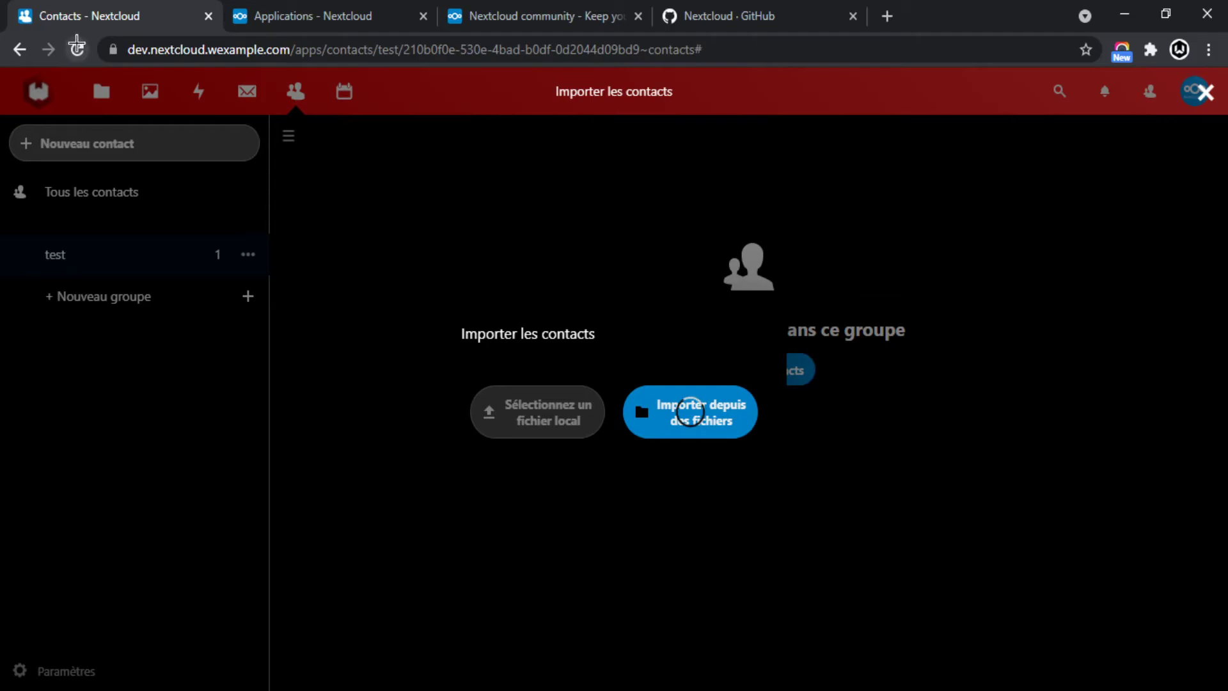
pyautogui.click(364, 213)
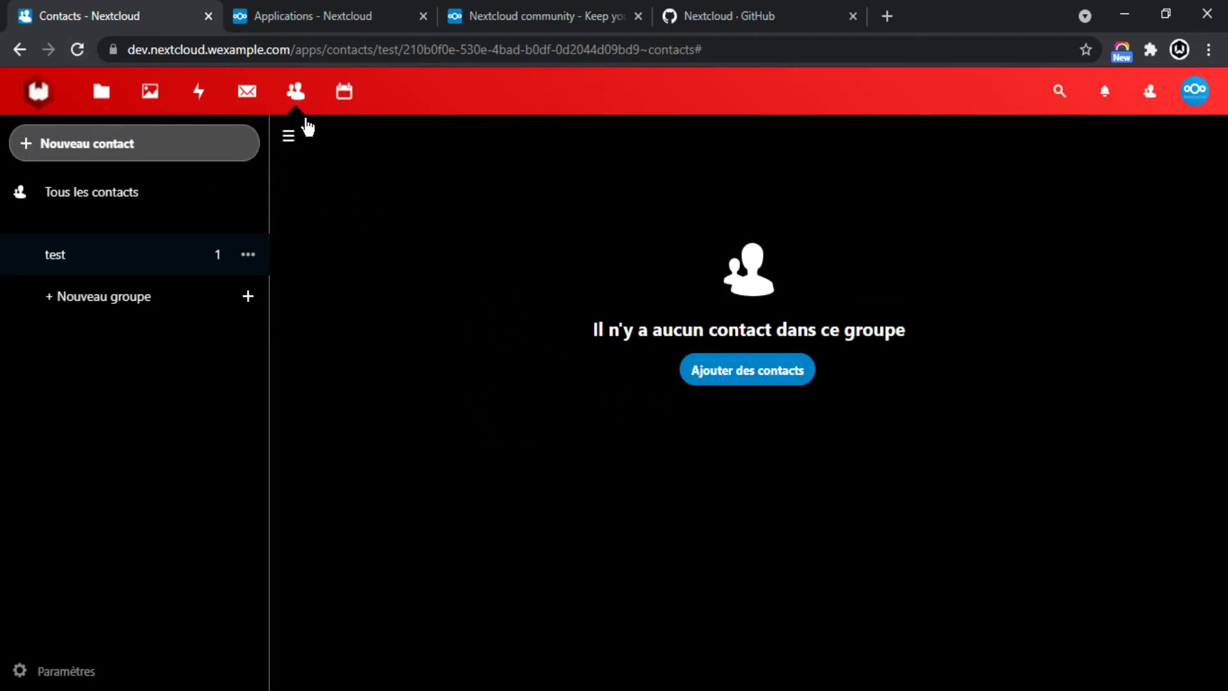
# In Calendar, start a new event on 30 June titled anniversaire.
pyautogui.click(344, 86)
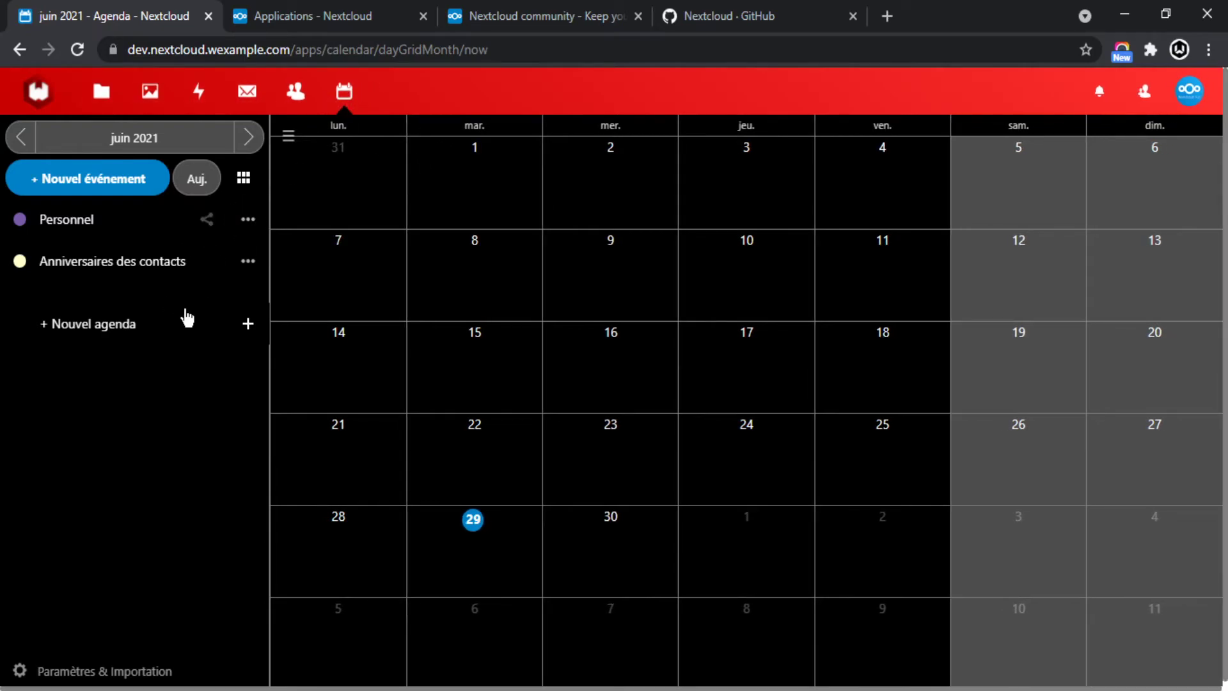
pyautogui.click(574, 538)
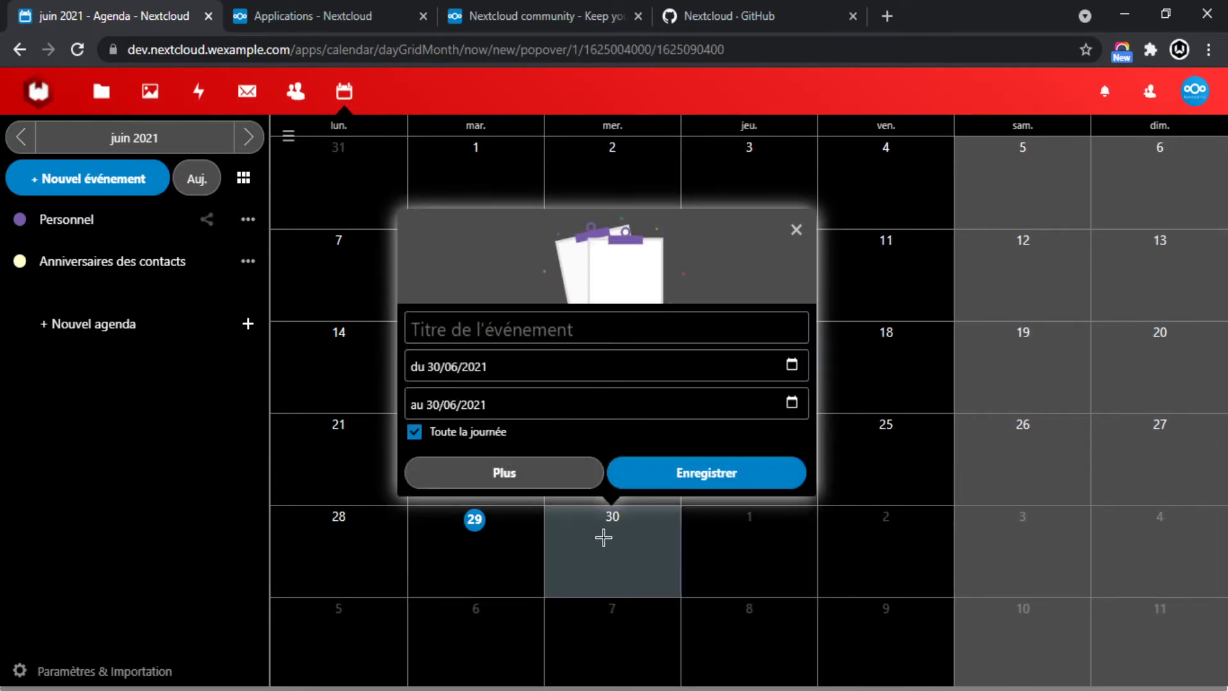
pyautogui.click(491, 324)
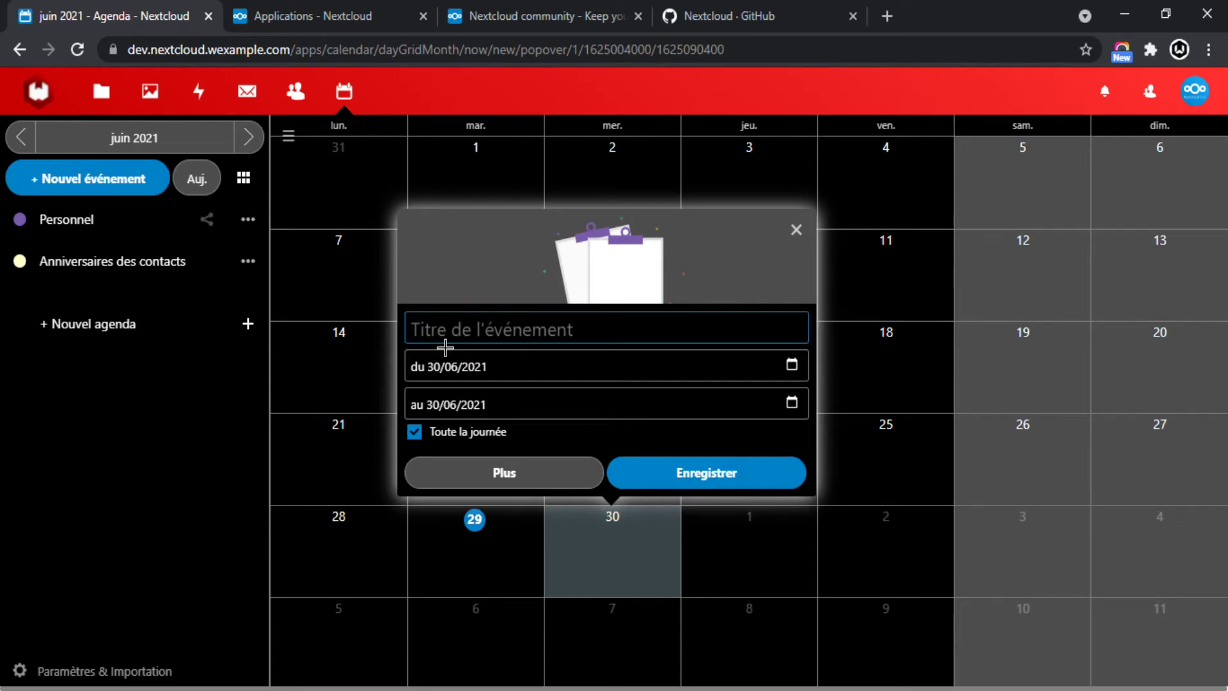
pyautogui.write('anniversaire')
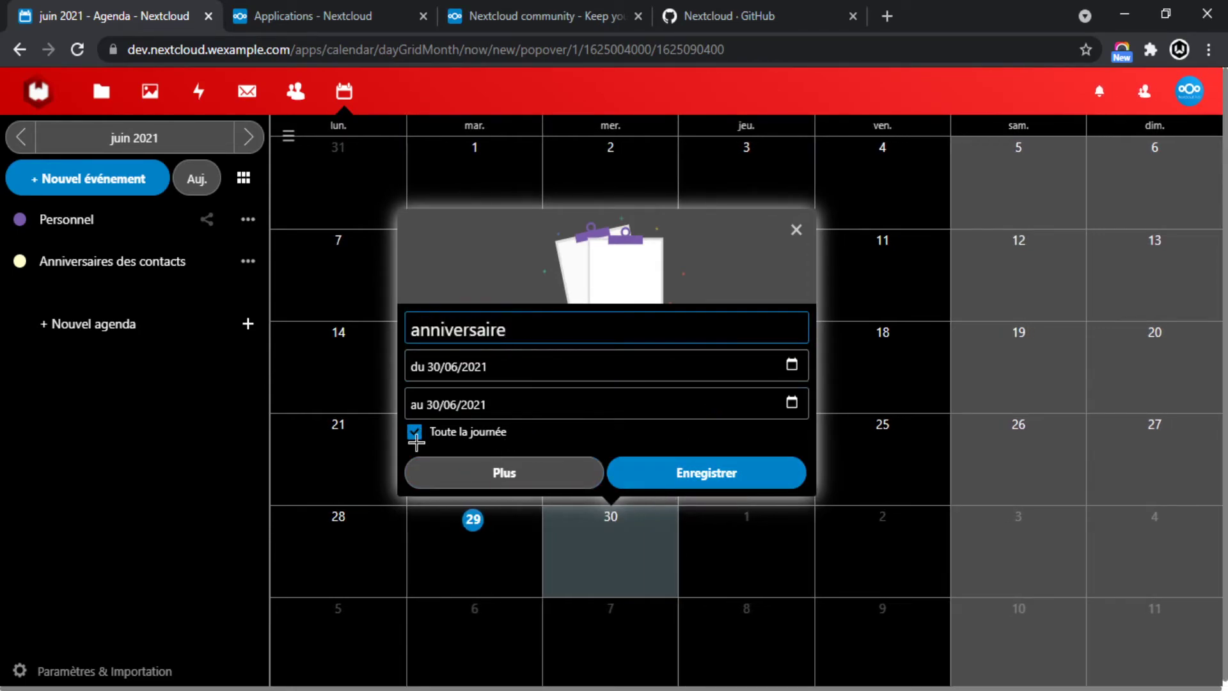
# Review the event's participants and reminders, then save the all-day anniversaire event.
pyautogui.click(503, 473)
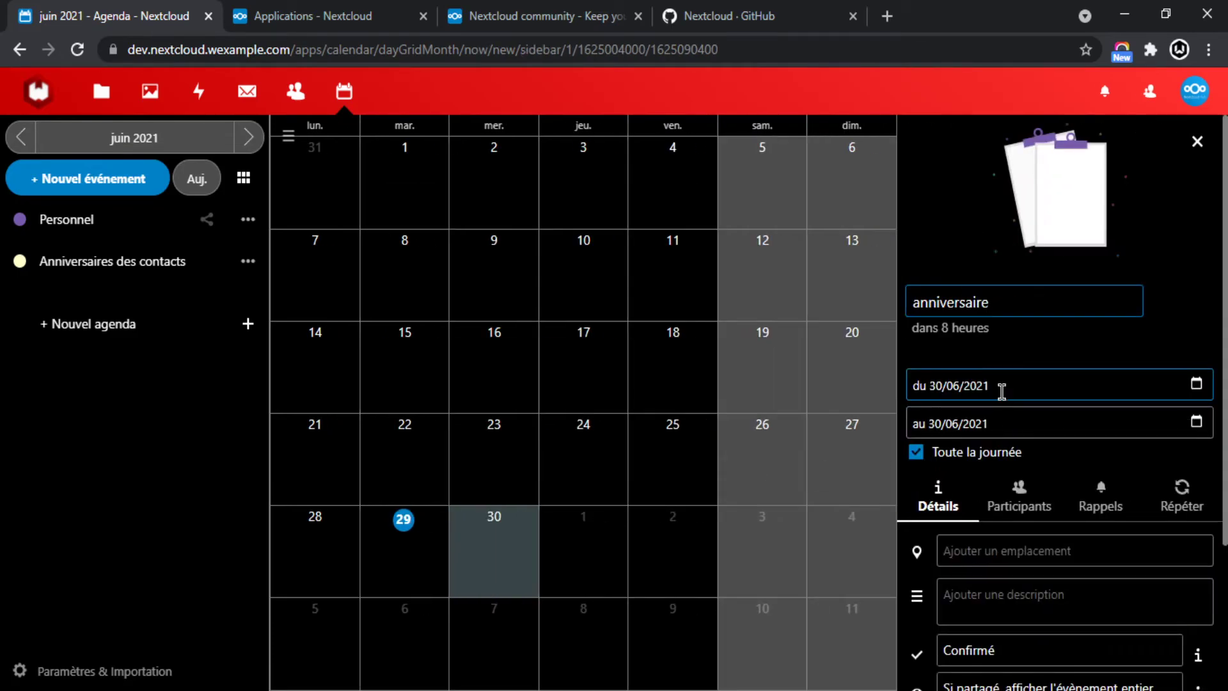
pyautogui.scroll(-4, 1056, 465)
pyautogui.scroll(3, 1055, 448)
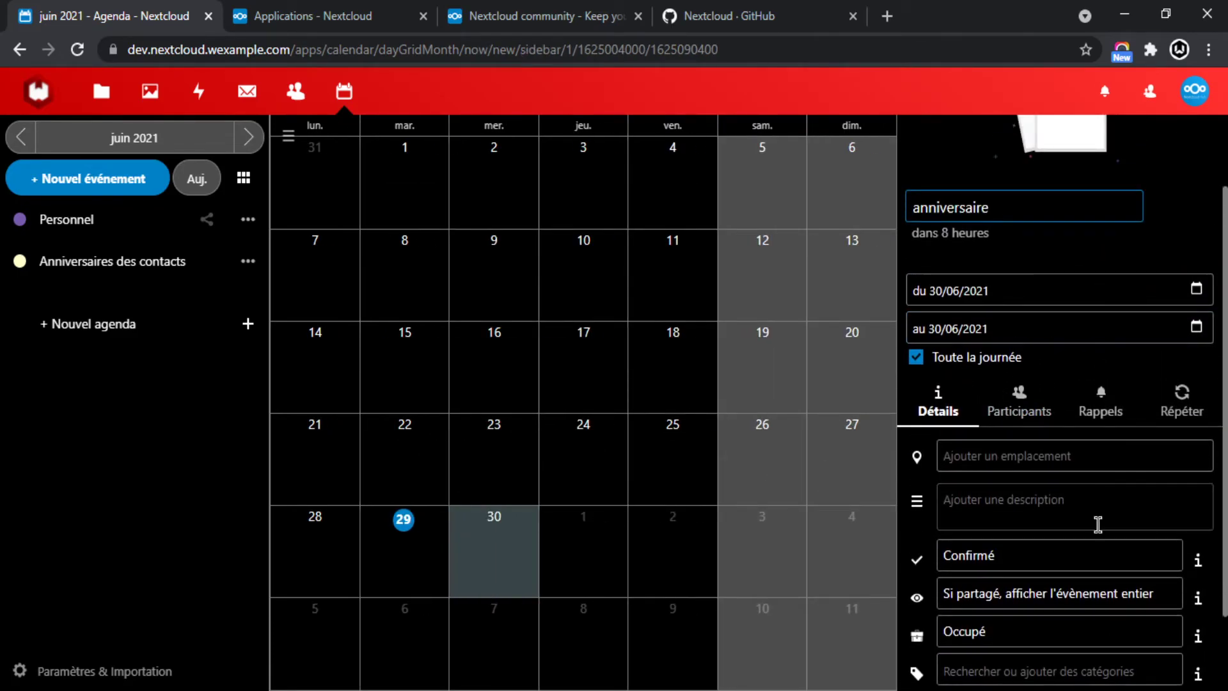
pyautogui.scroll(-2, 1095, 518)
pyautogui.click(1021, 304)
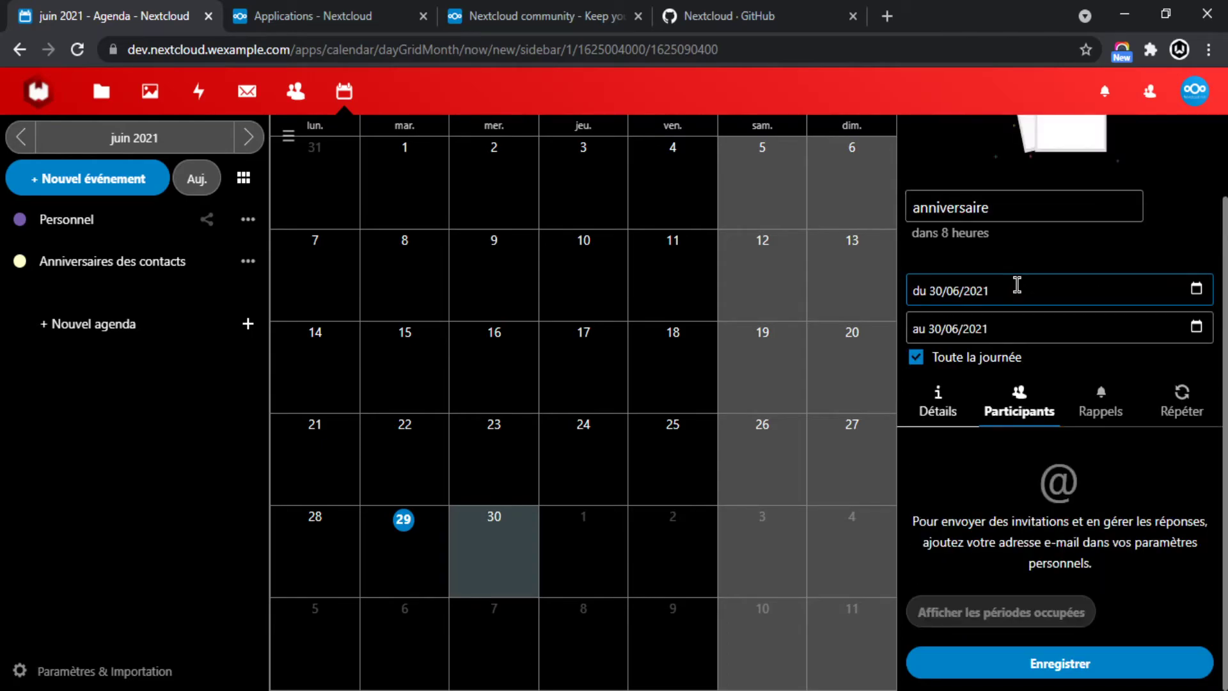
pyautogui.click(939, 403)
pyautogui.scroll(-2, 1025, 509)
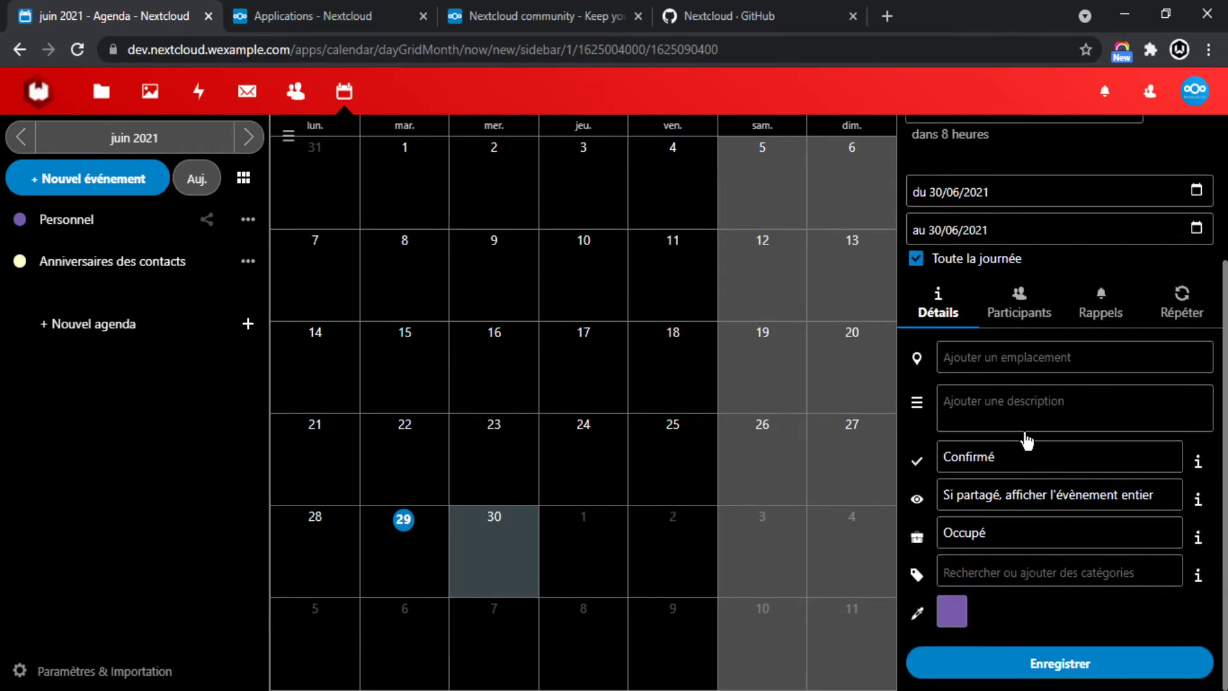
pyautogui.click(1099, 314)
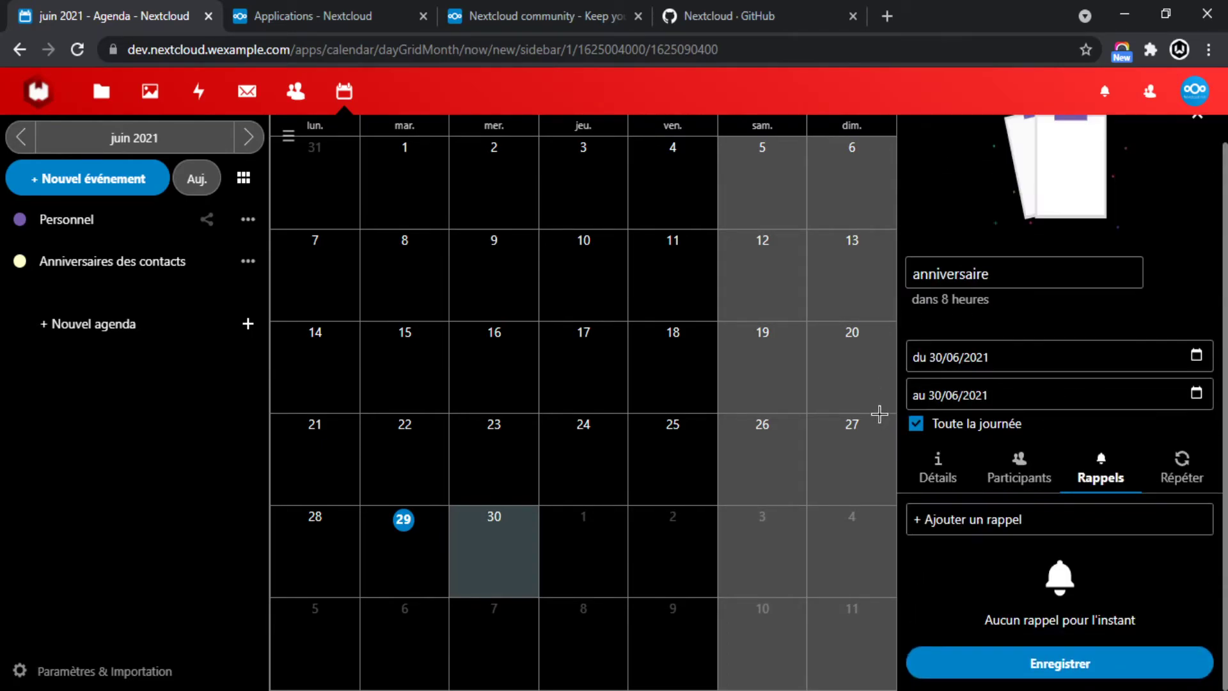
pyautogui.click(1030, 663)
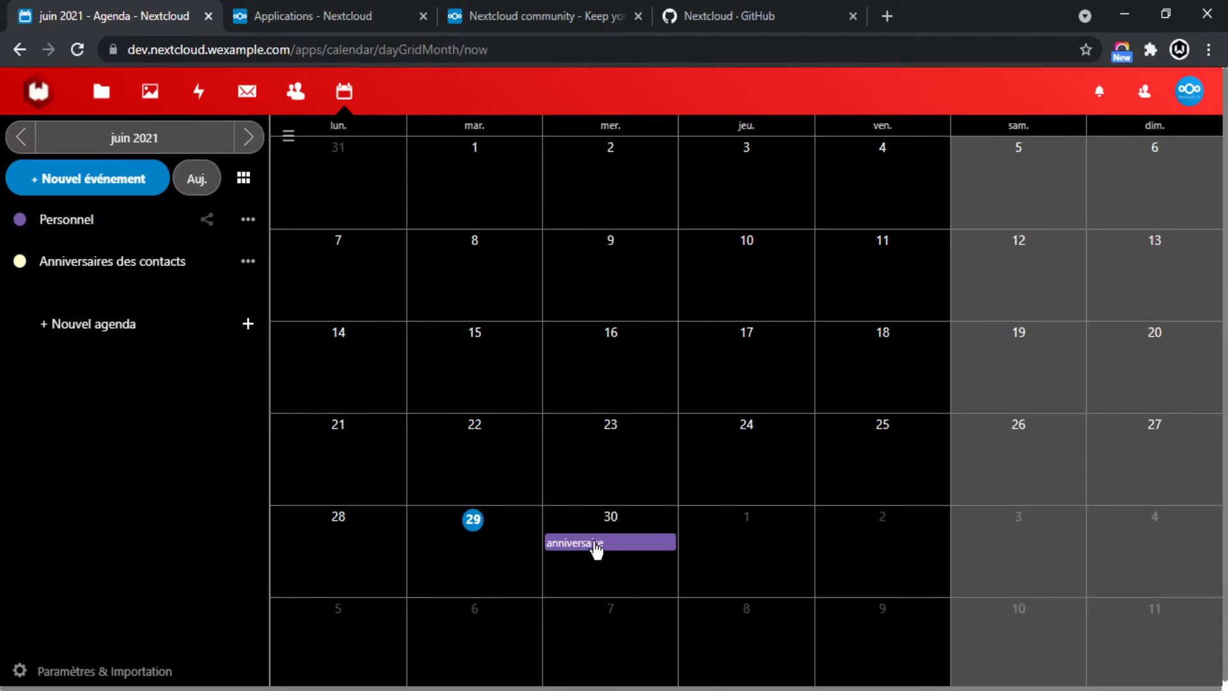
pyautogui.click(596, 545)
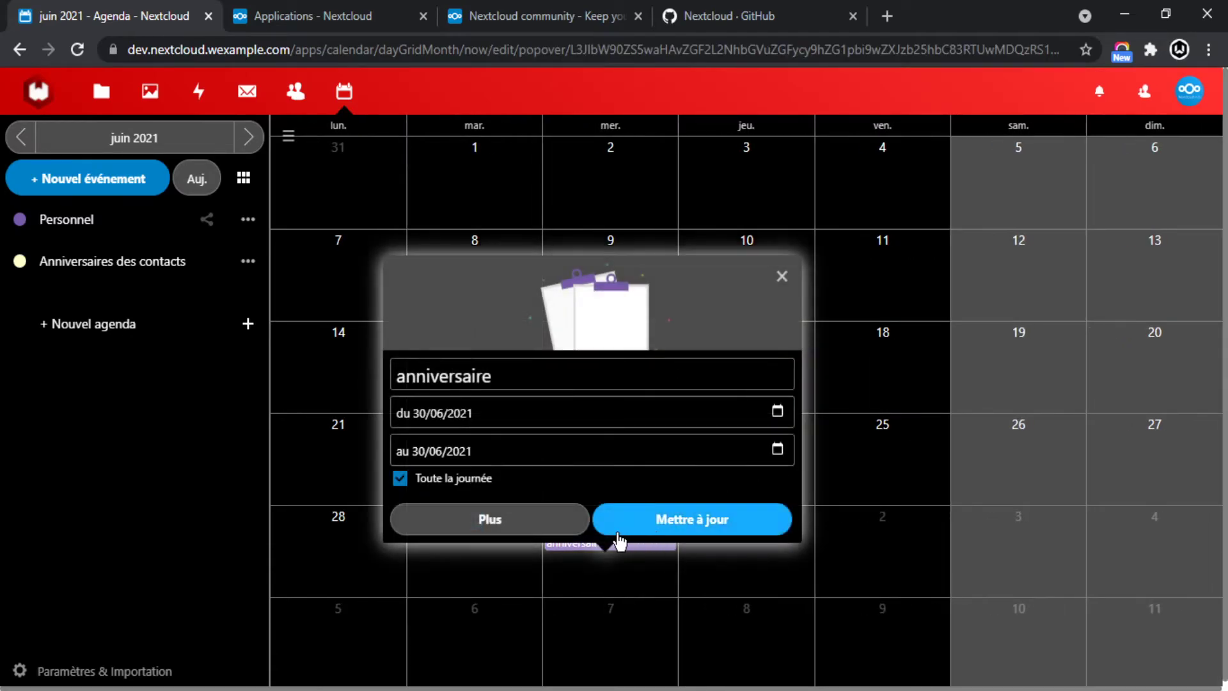
pyautogui.click(782, 281)
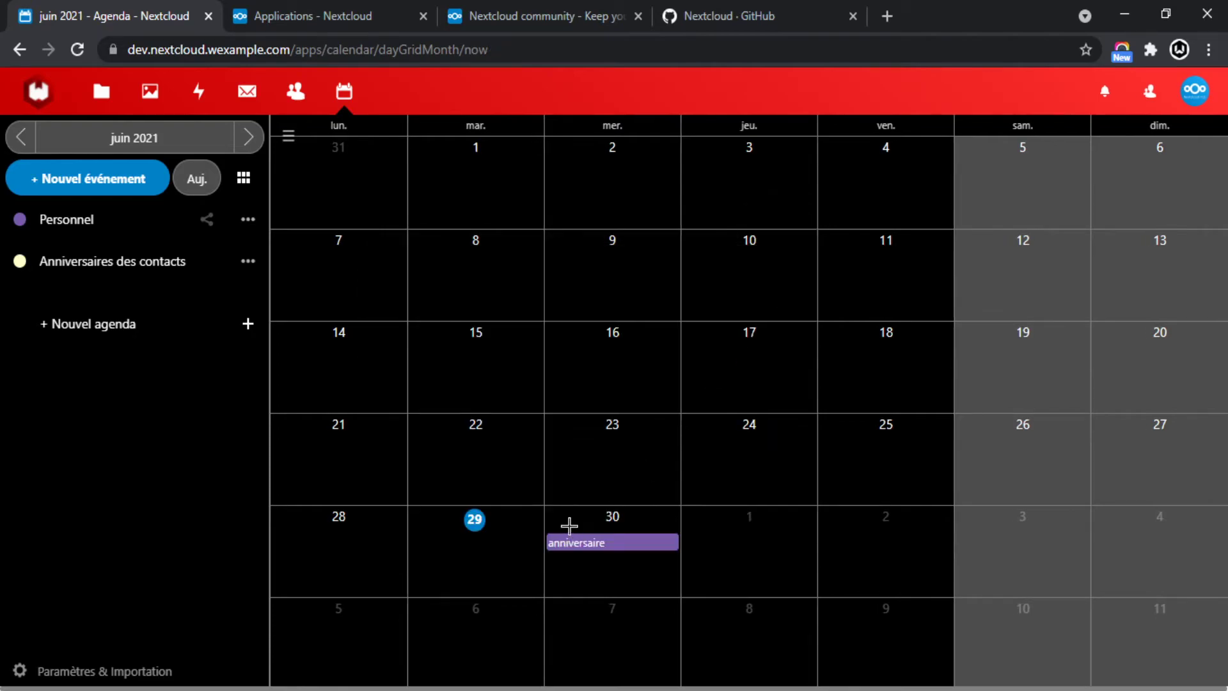
pyautogui.click(559, 522)
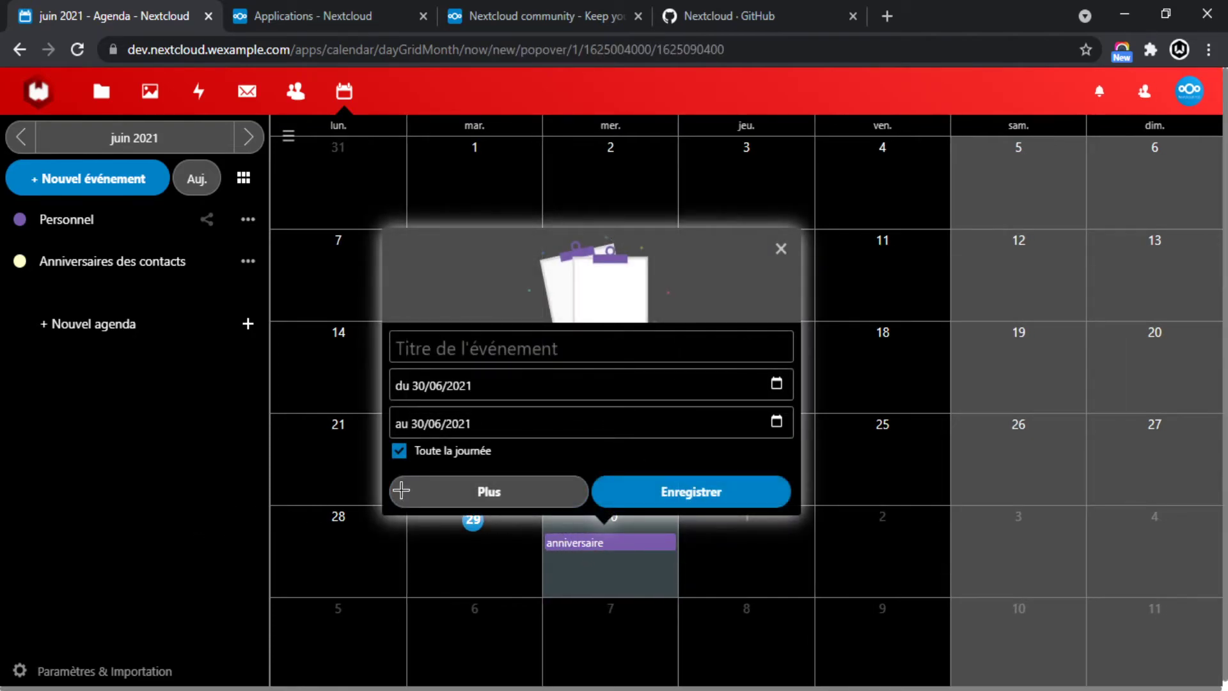
# Dismiss the stray new-event forms and flip to July 2021 and back to June.
pyautogui.click(781, 250)
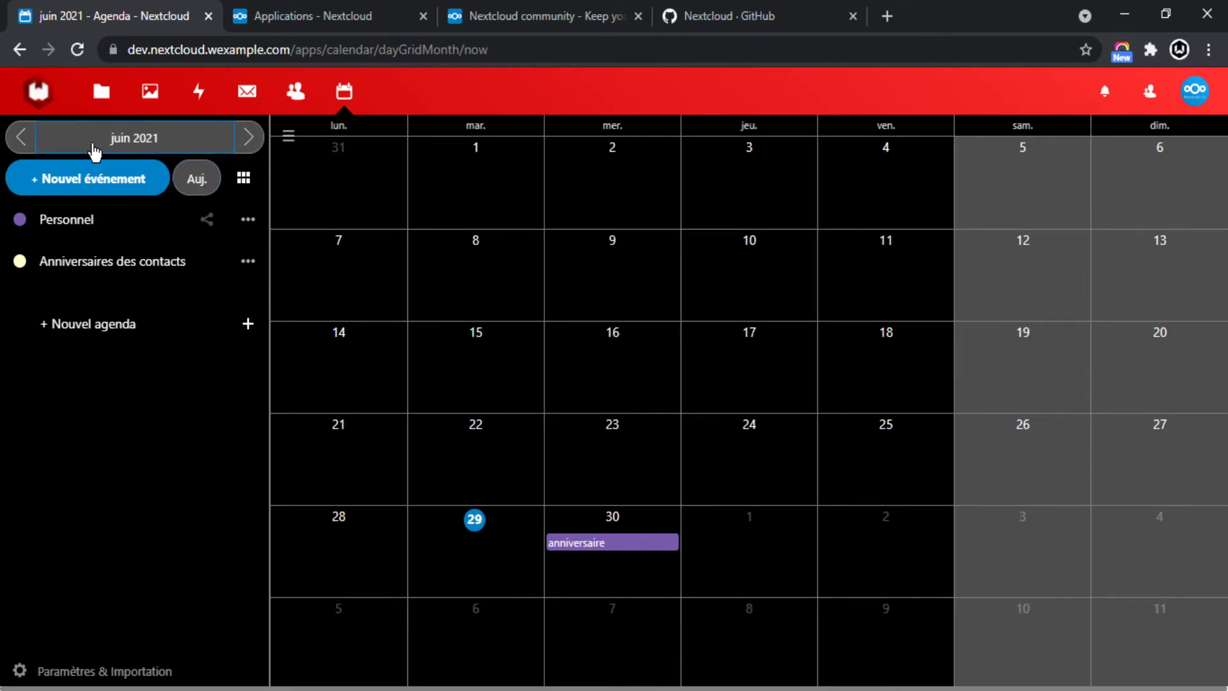
pyautogui.click(94, 182)
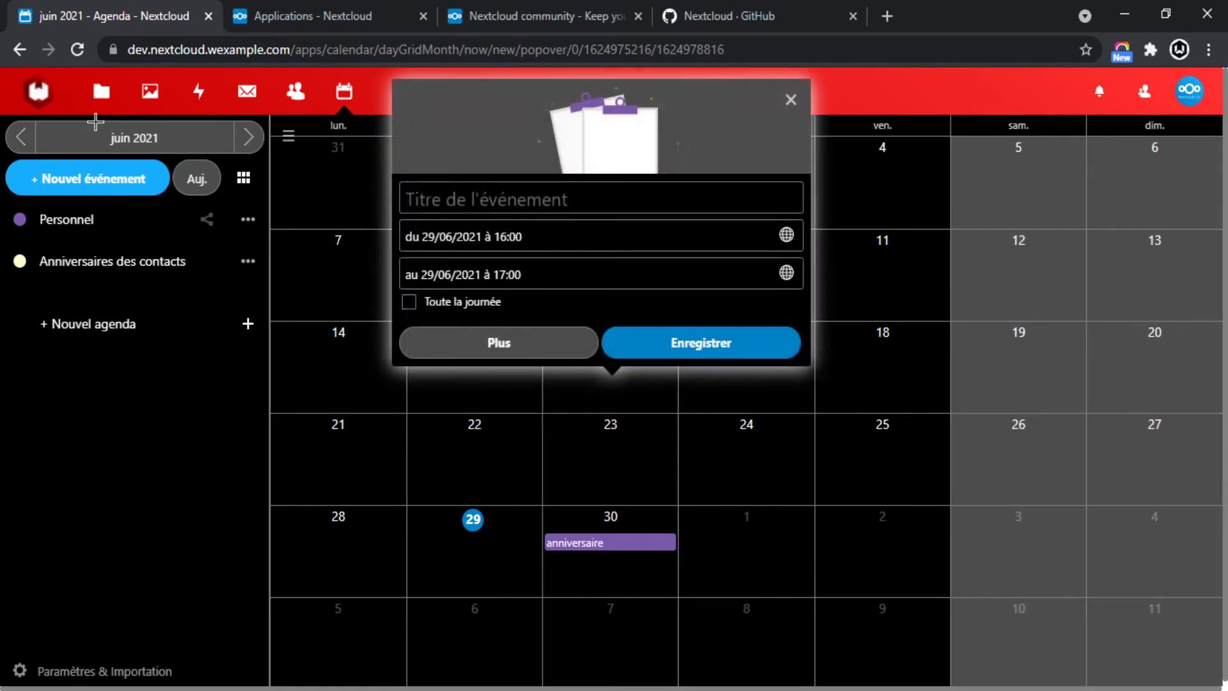
pyautogui.click(791, 100)
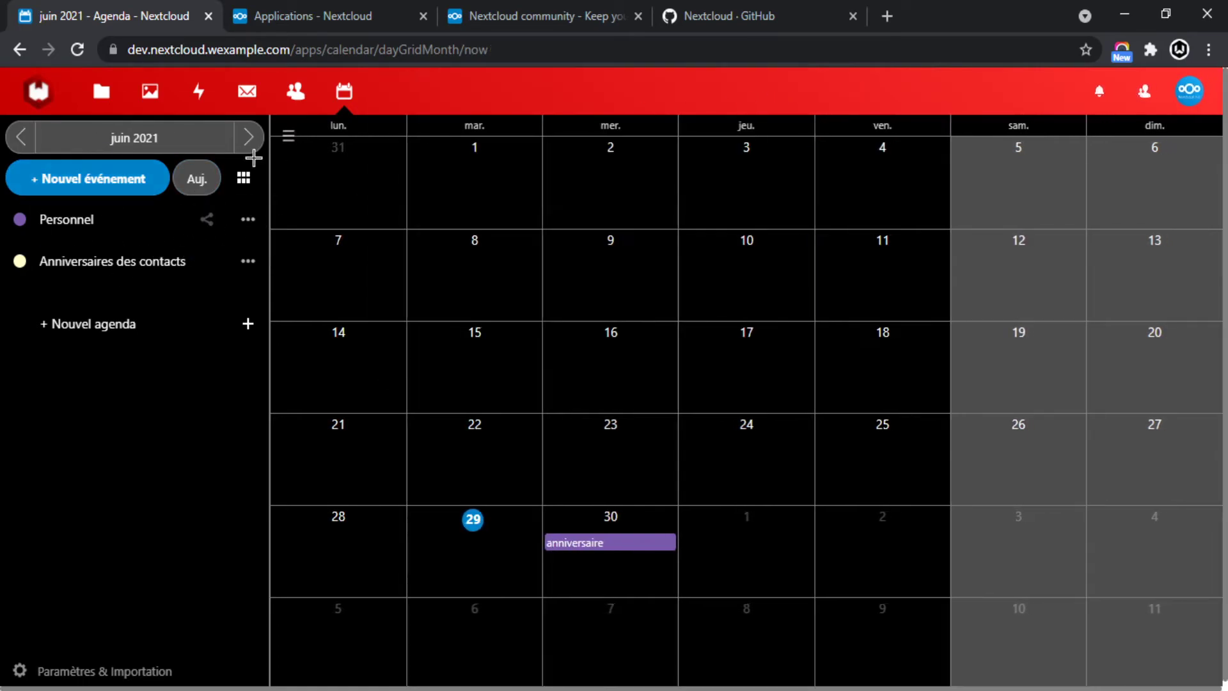
pyautogui.click(251, 136)
pyautogui.click(30, 138)
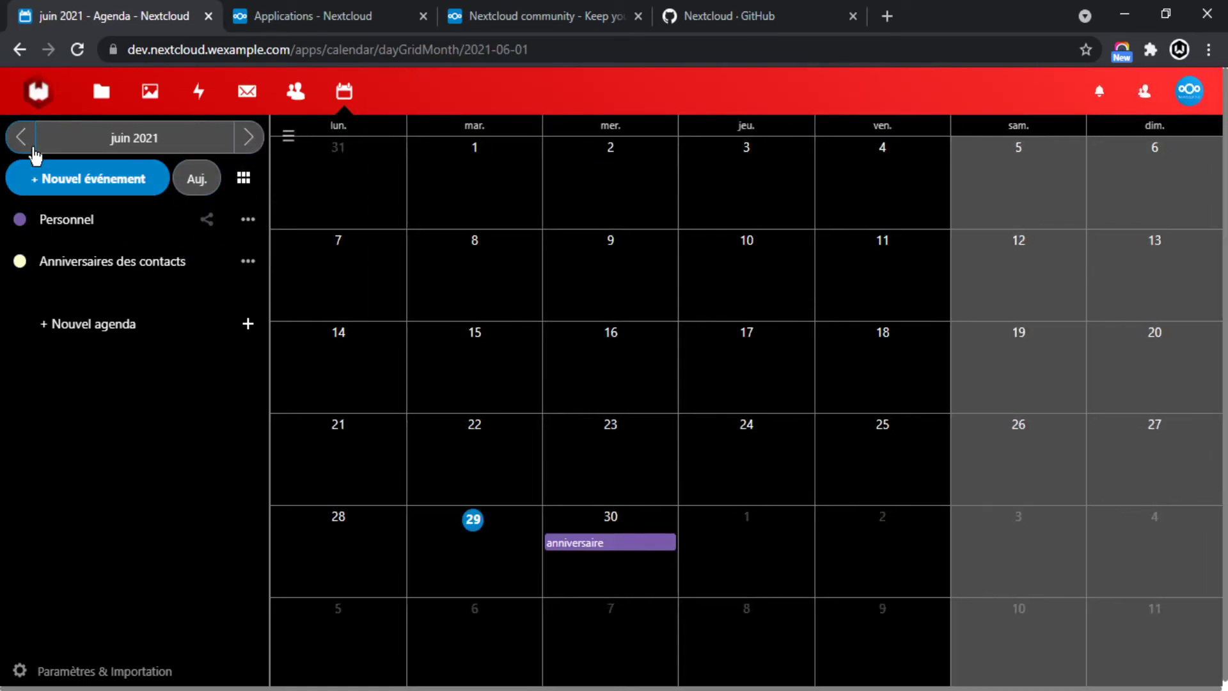
# Hide and reshow the Personnel calendar, then bring up the new-calendar options.
pyautogui.click(248, 220)
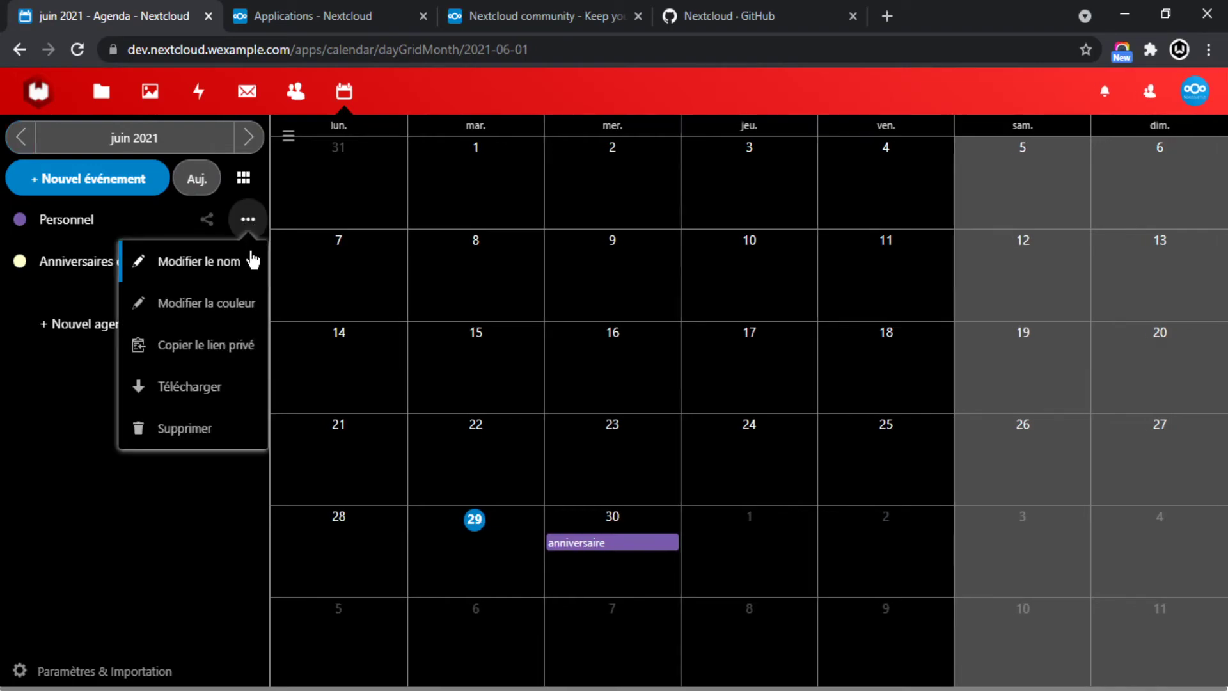
pyautogui.click(20, 221)
pyautogui.click(50, 436)
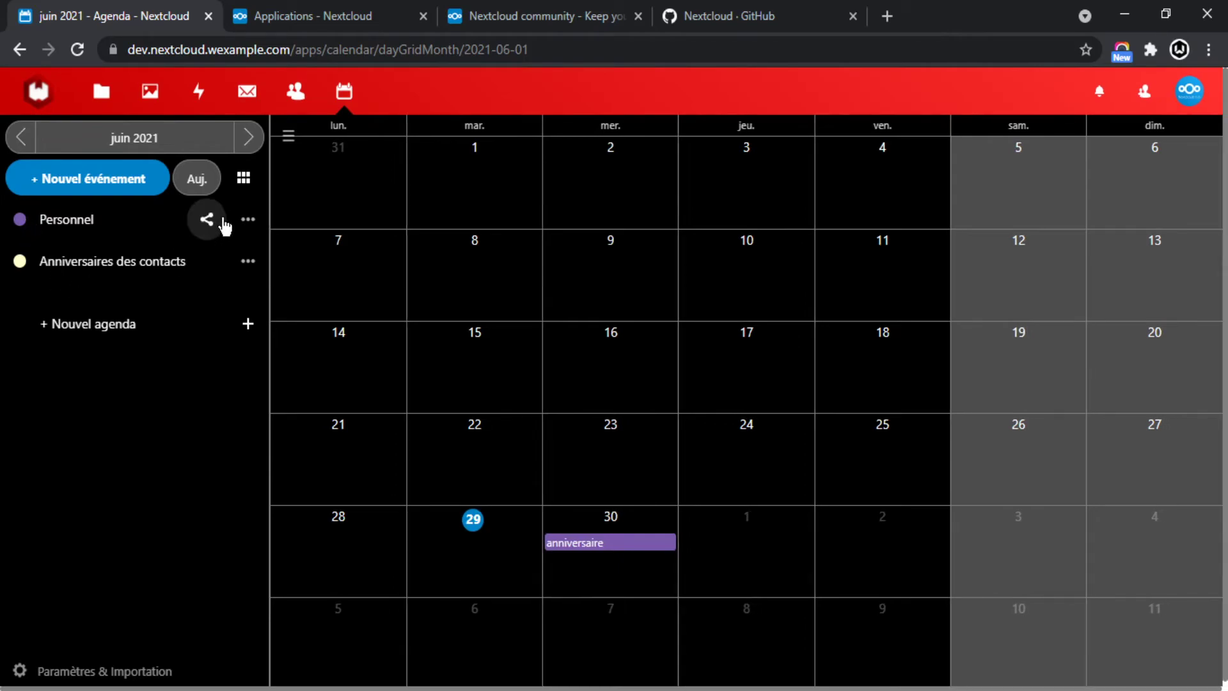
pyautogui.click(88, 323)
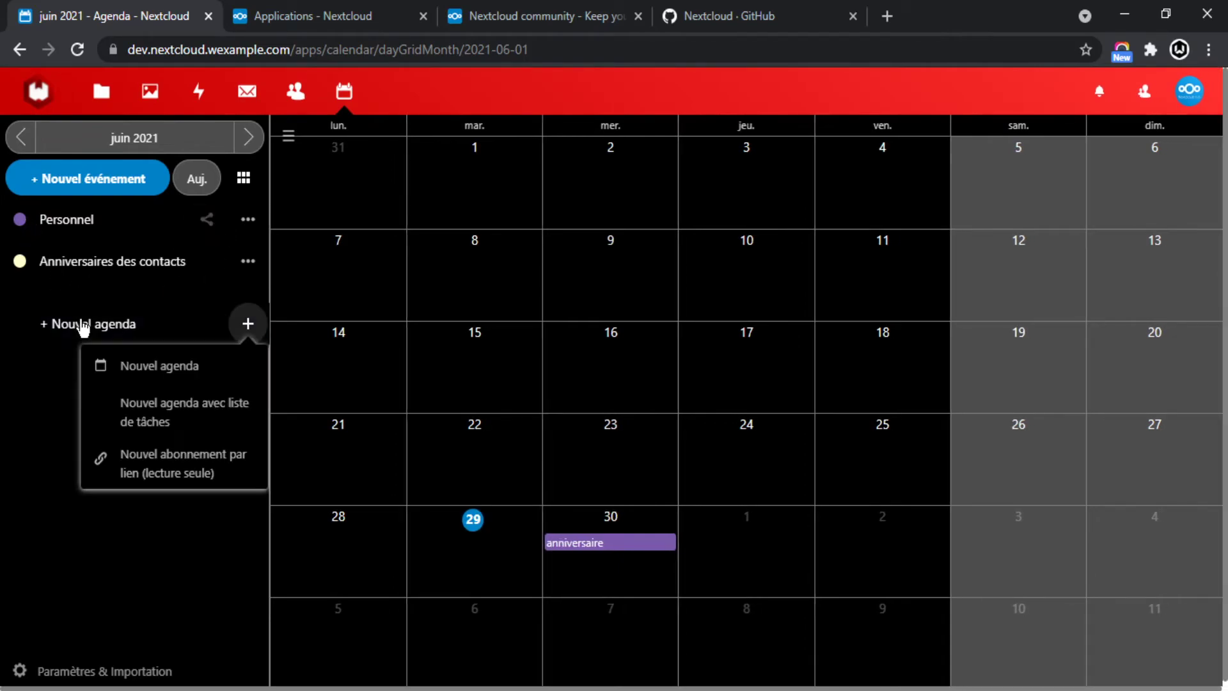
# Create a calendar named 'public', redoing the mistyped 'publixc', and display it.
pyautogui.click(145, 366)
pyautogui.click(146, 384)
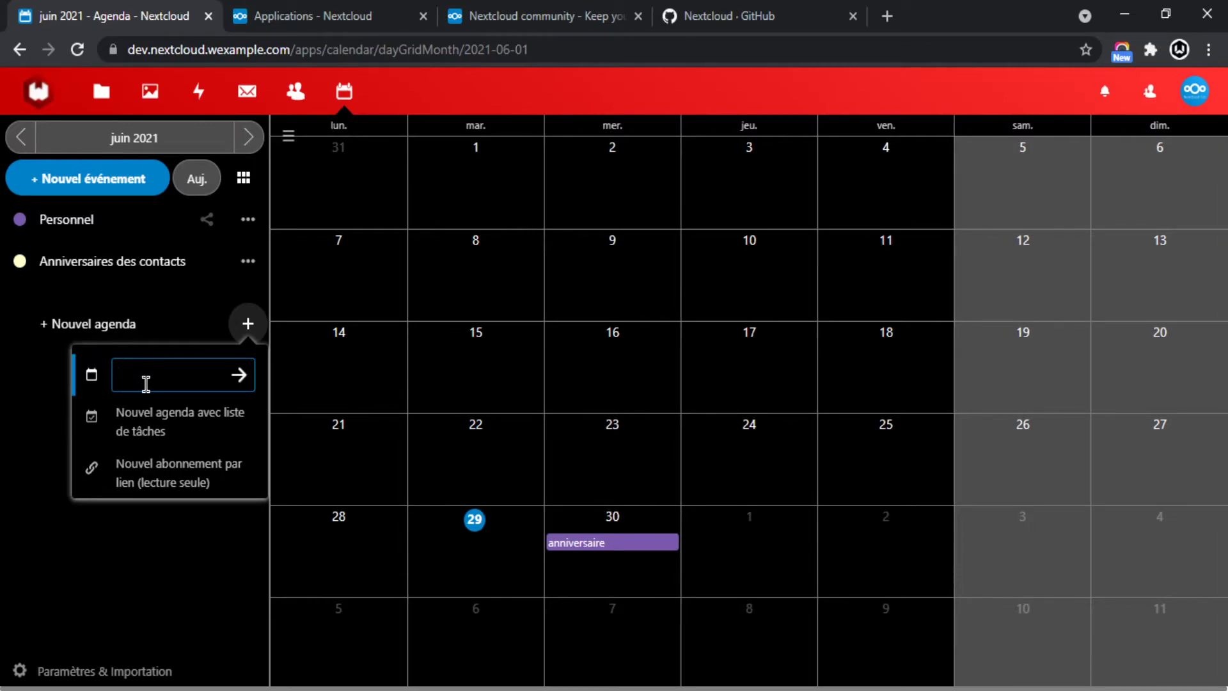
pyautogui.write('publixc')
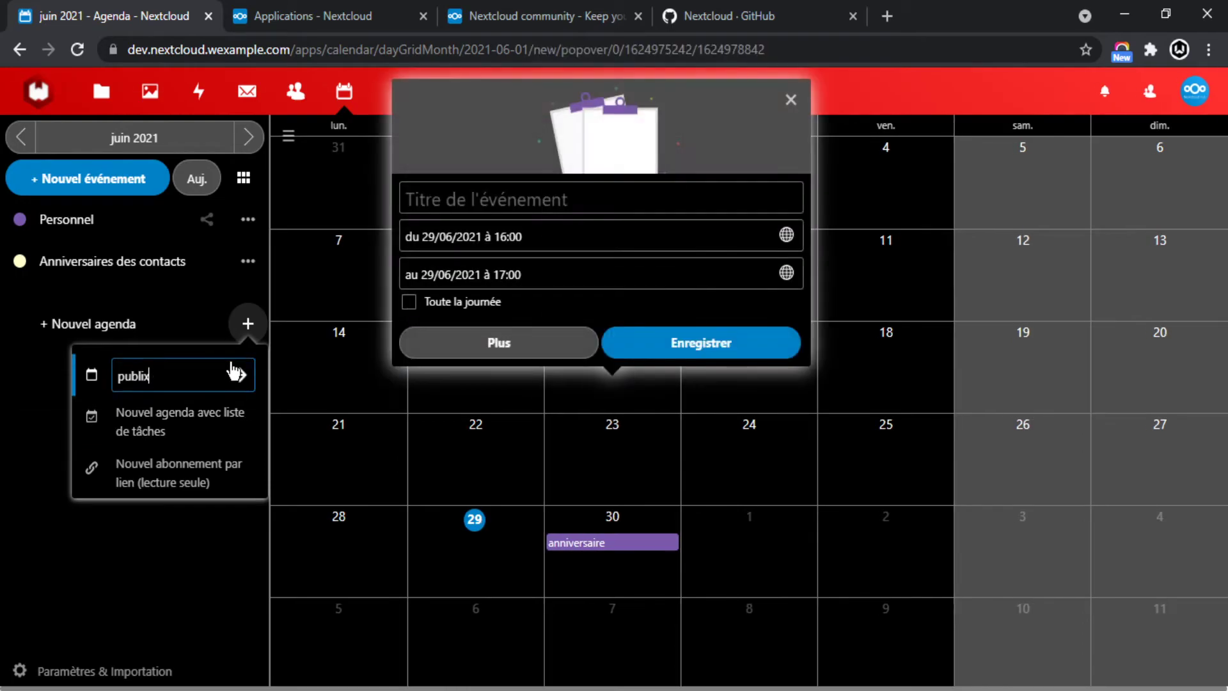
pyautogui.click(791, 99)
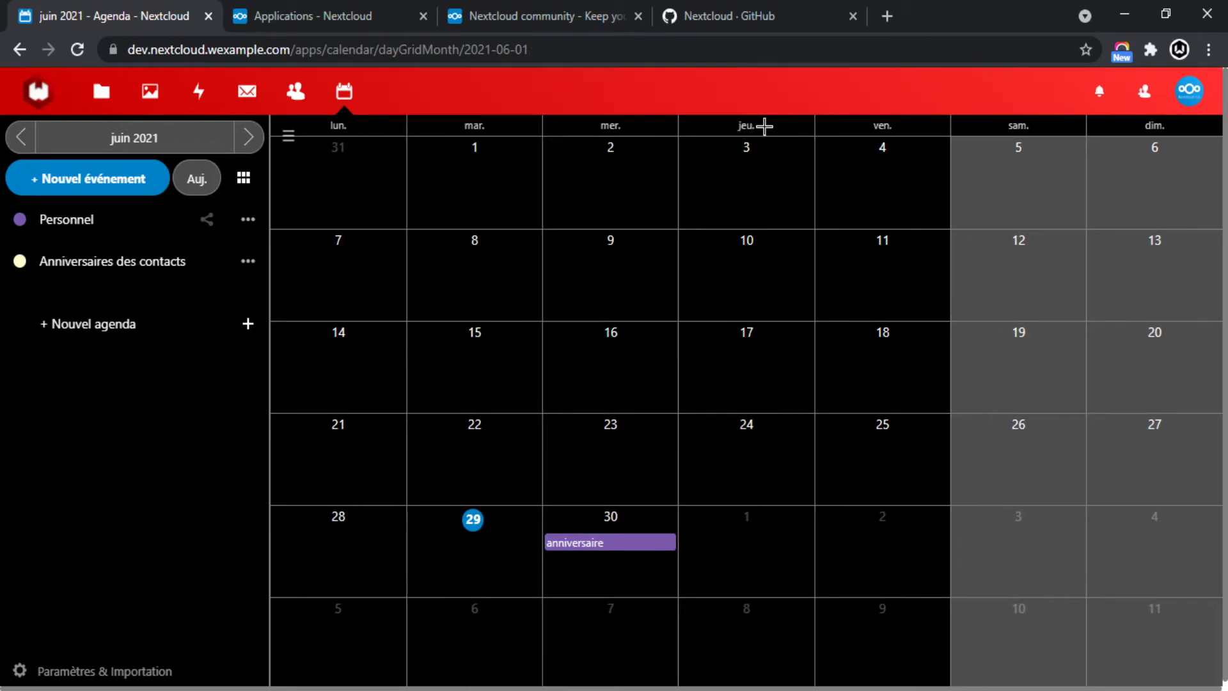
pyautogui.click(102, 330)
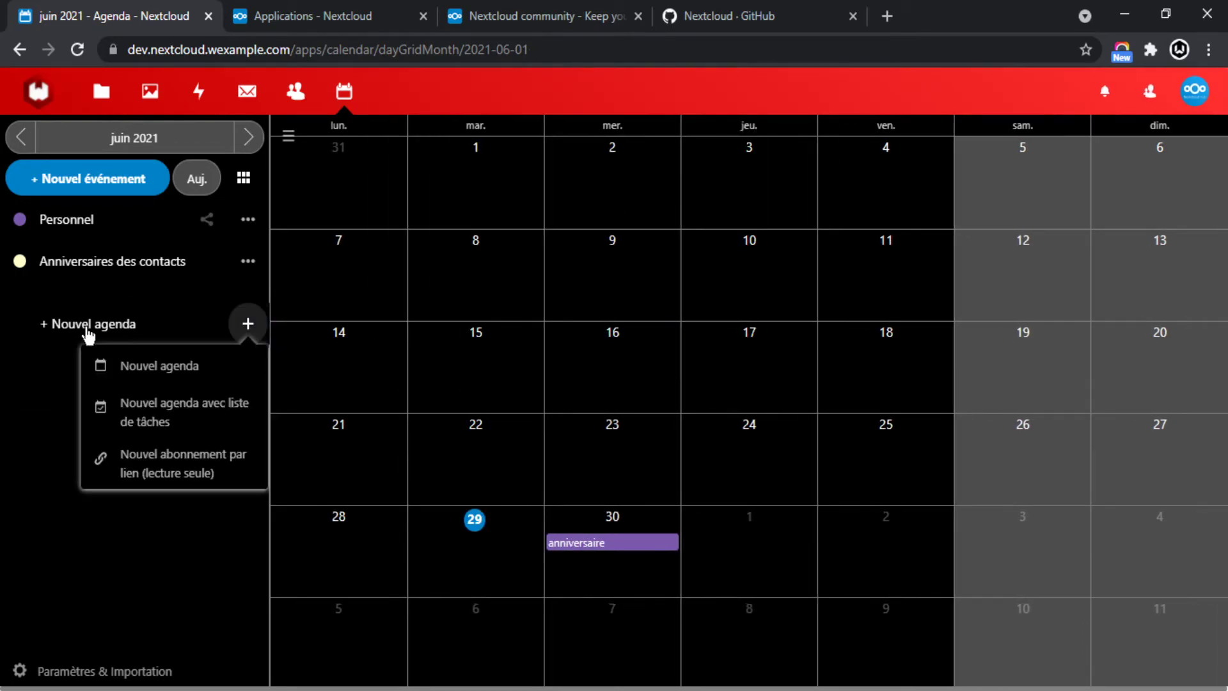
pyautogui.click(189, 372)
pyautogui.write('publ')
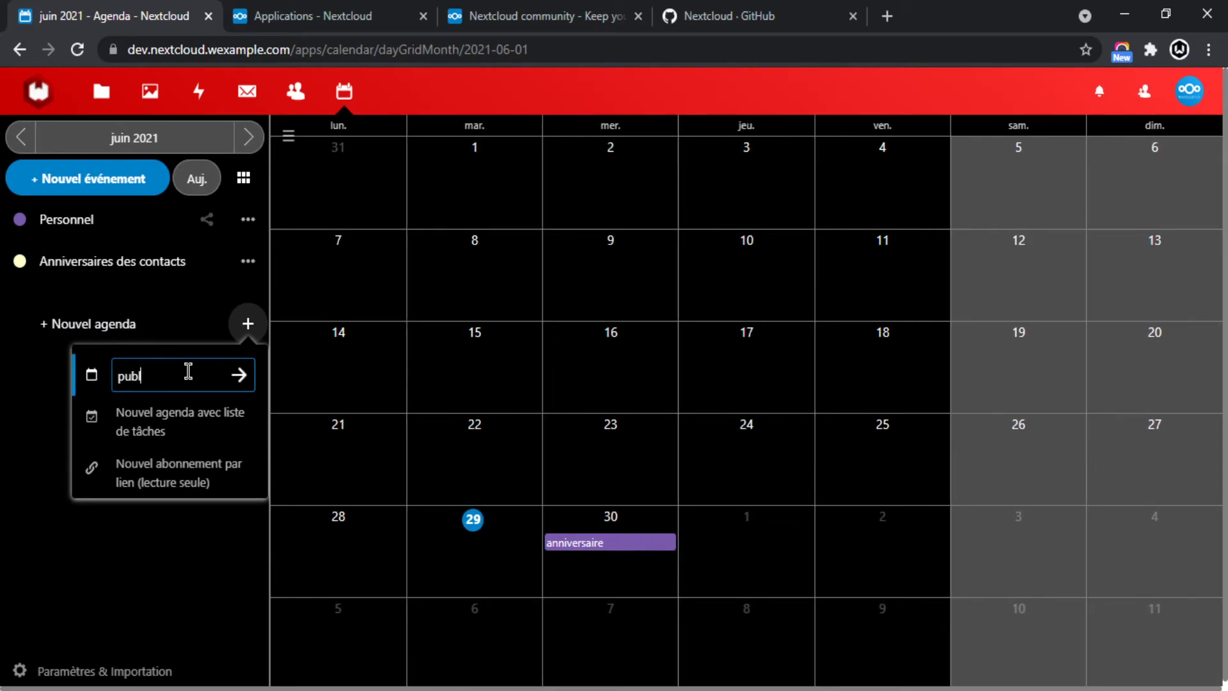
pyautogui.write('ic')
pyautogui.click(240, 376)
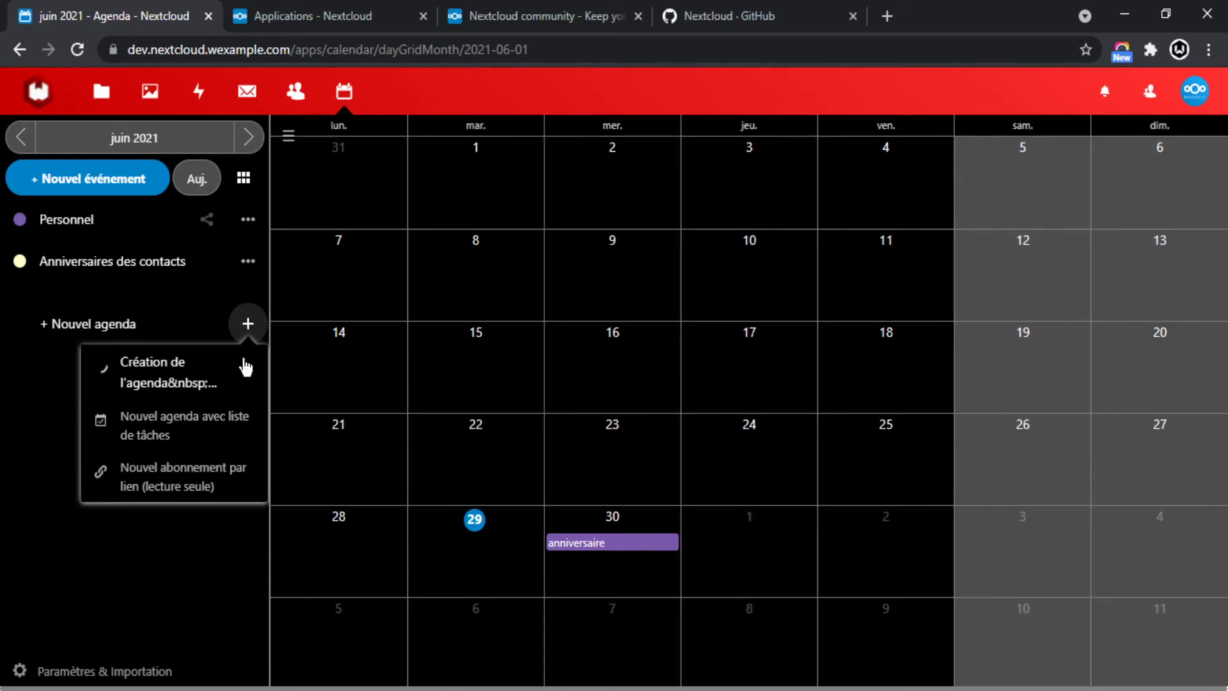
pyautogui.click(94, 320)
# Reassign the 30 June anniversaire event from Personnel to the public calendar and save.
pyautogui.click(623, 568)
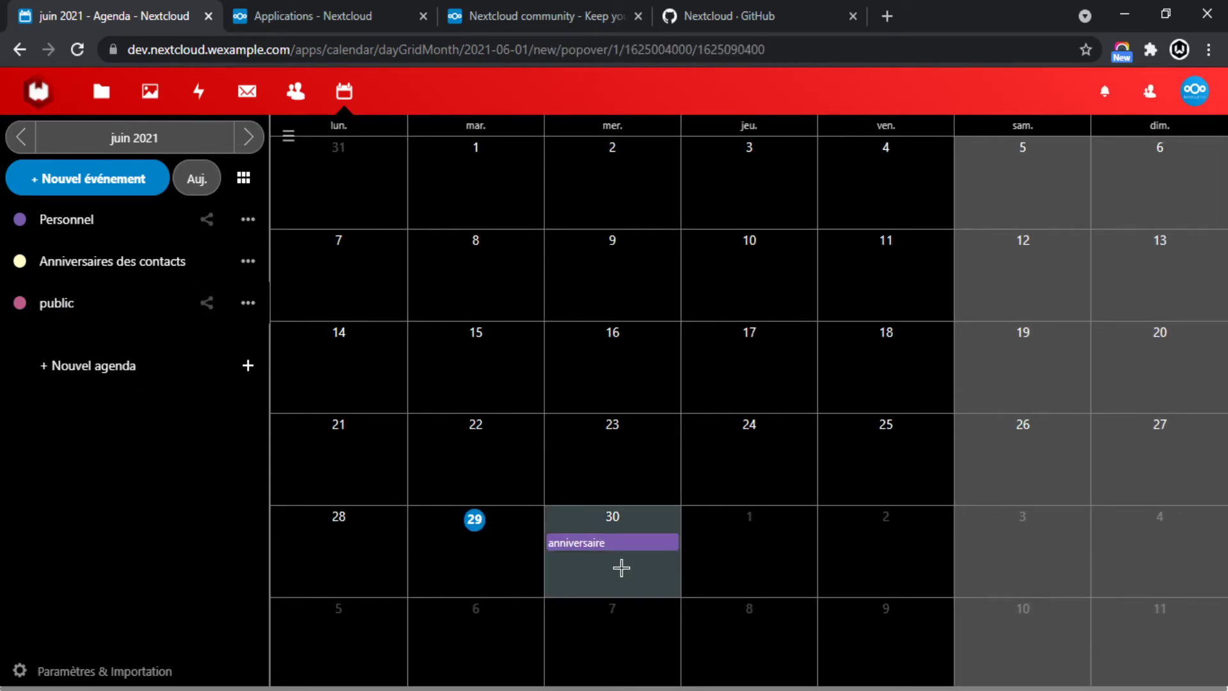
pyautogui.click(619, 547)
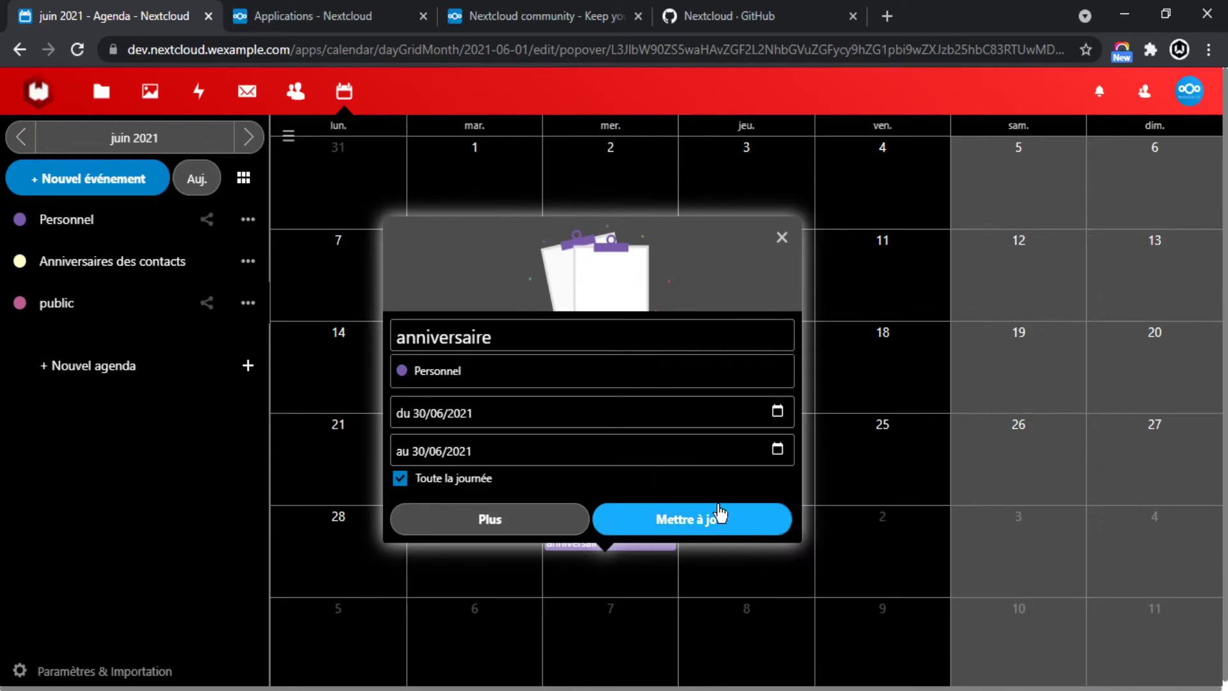
pyautogui.click(724, 524)
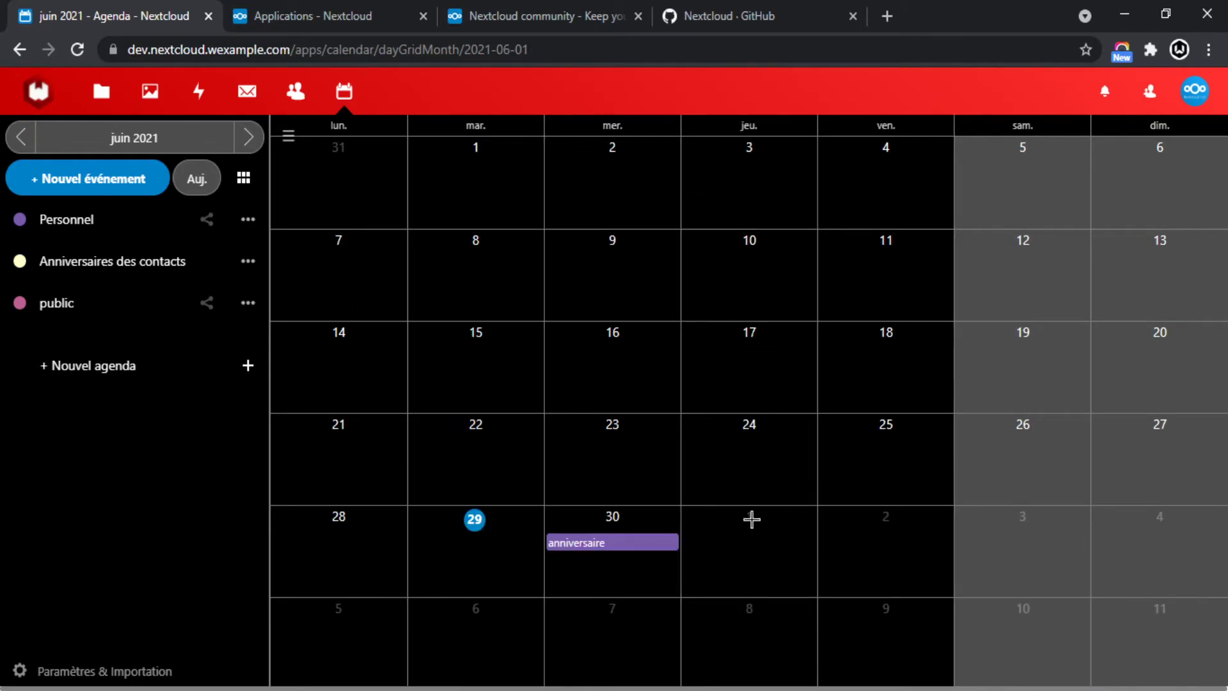
pyautogui.click(628, 546)
pyautogui.click(510, 359)
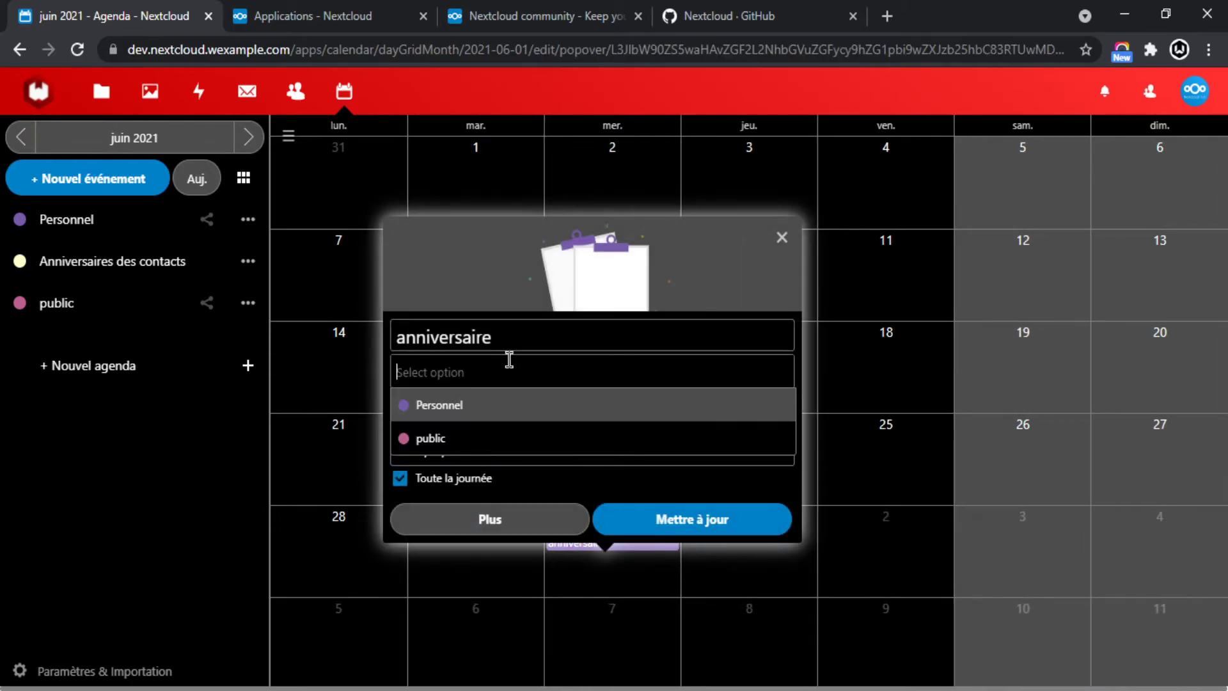
pyautogui.click(422, 417)
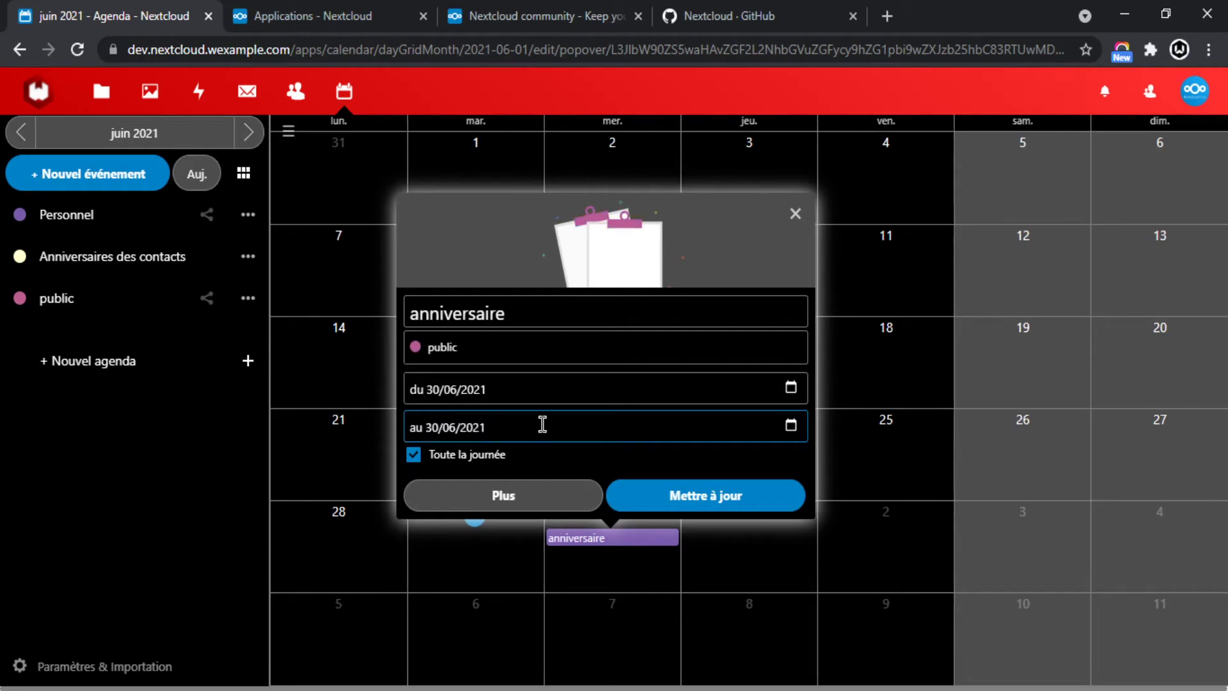
pyautogui.click(720, 498)
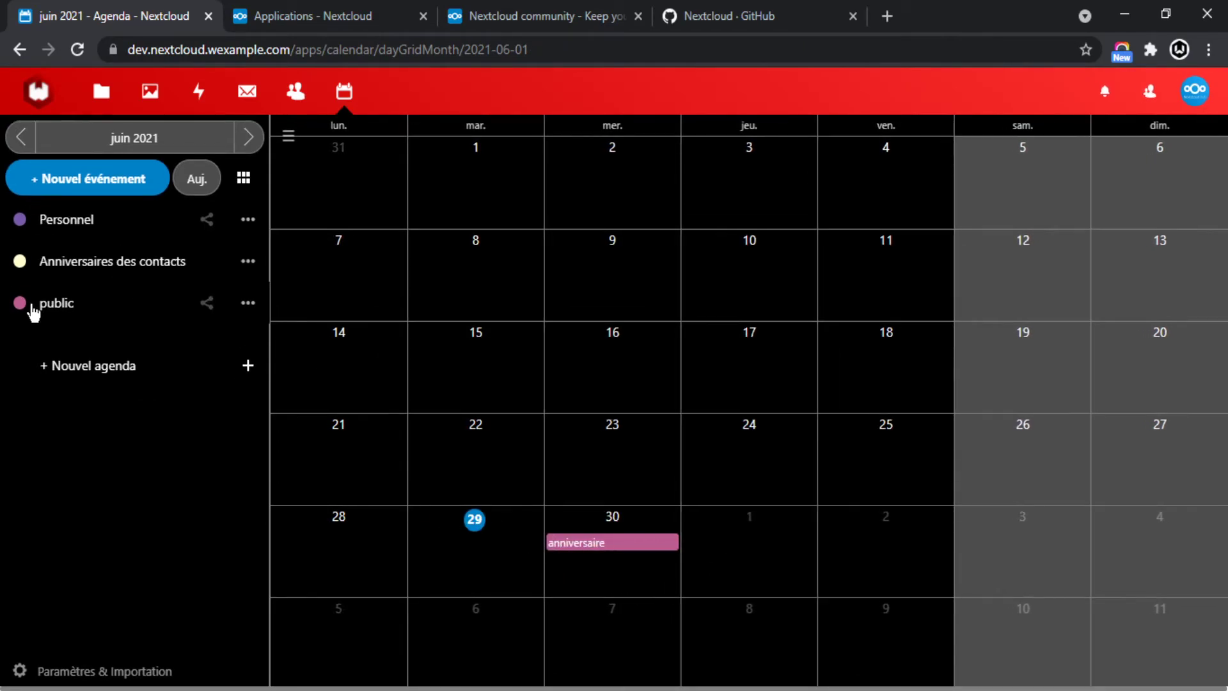
# Hide and reshow the public calendar's events, check its options menu, then go to Files home.
pyautogui.click(23, 309)
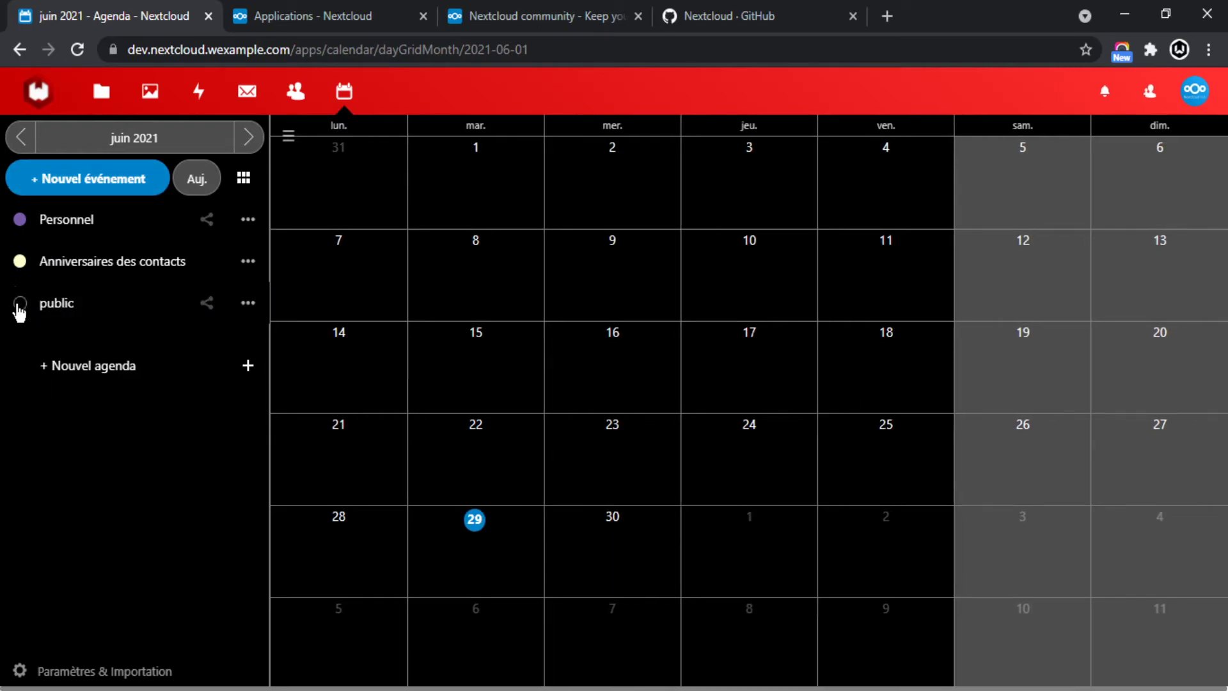
pyautogui.click(20, 304)
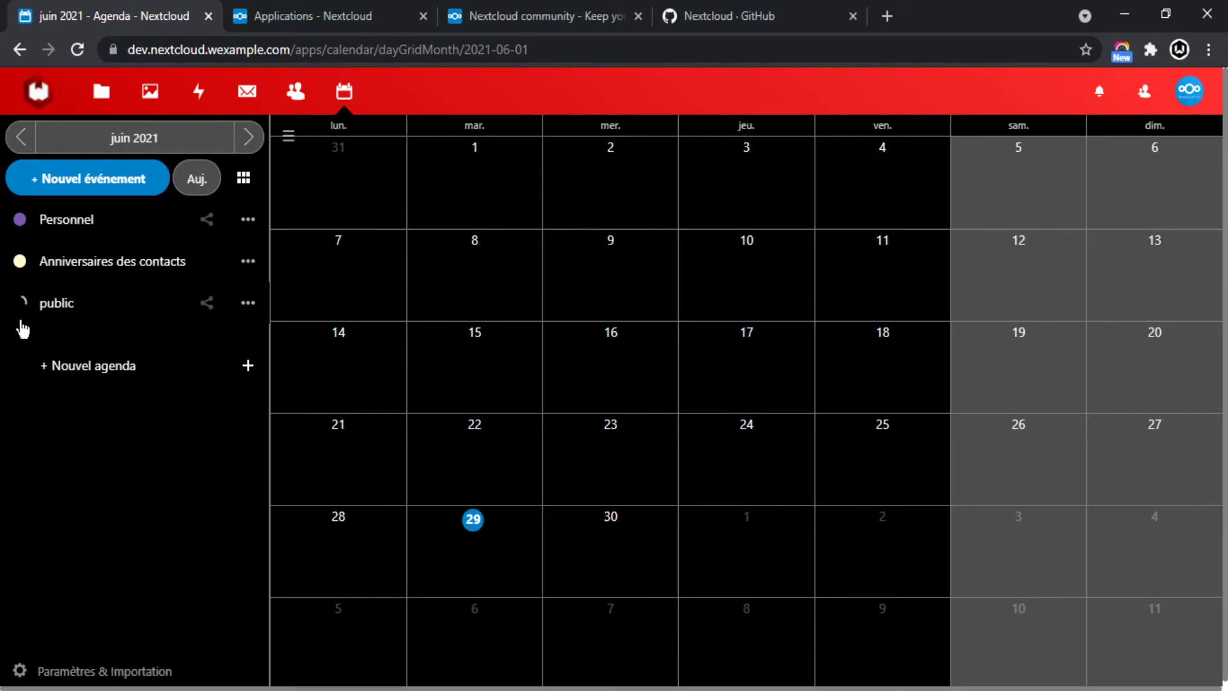
pyautogui.click(249, 303)
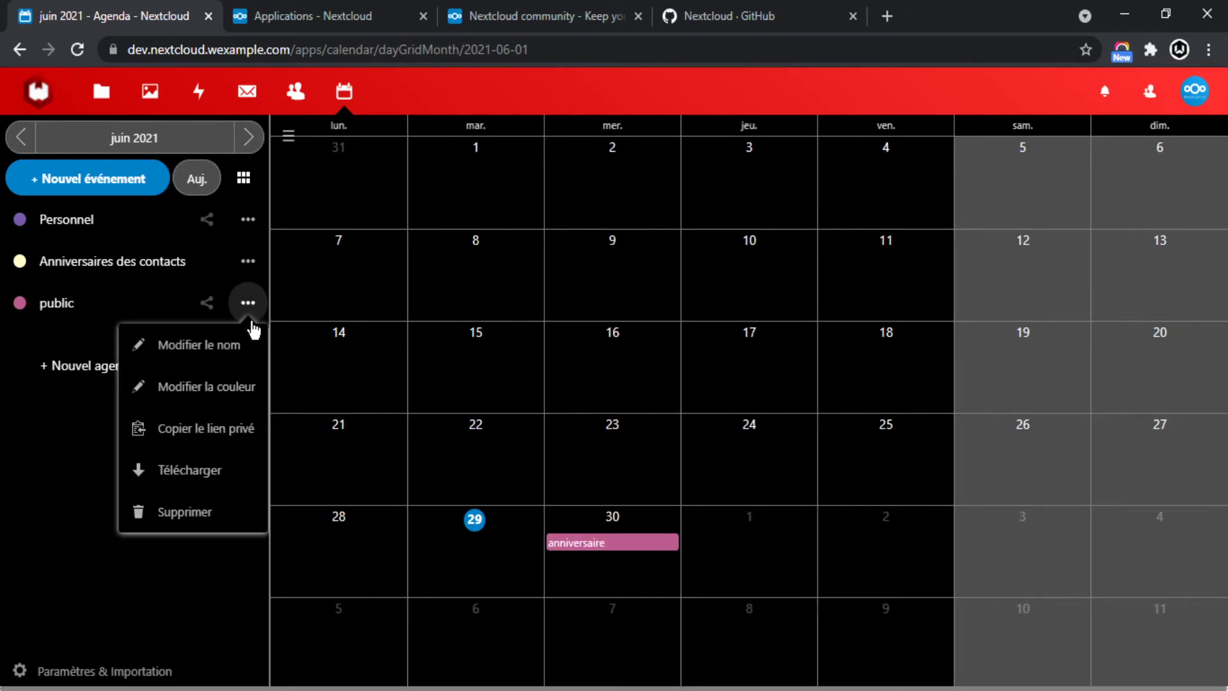
pyautogui.click(69, 483)
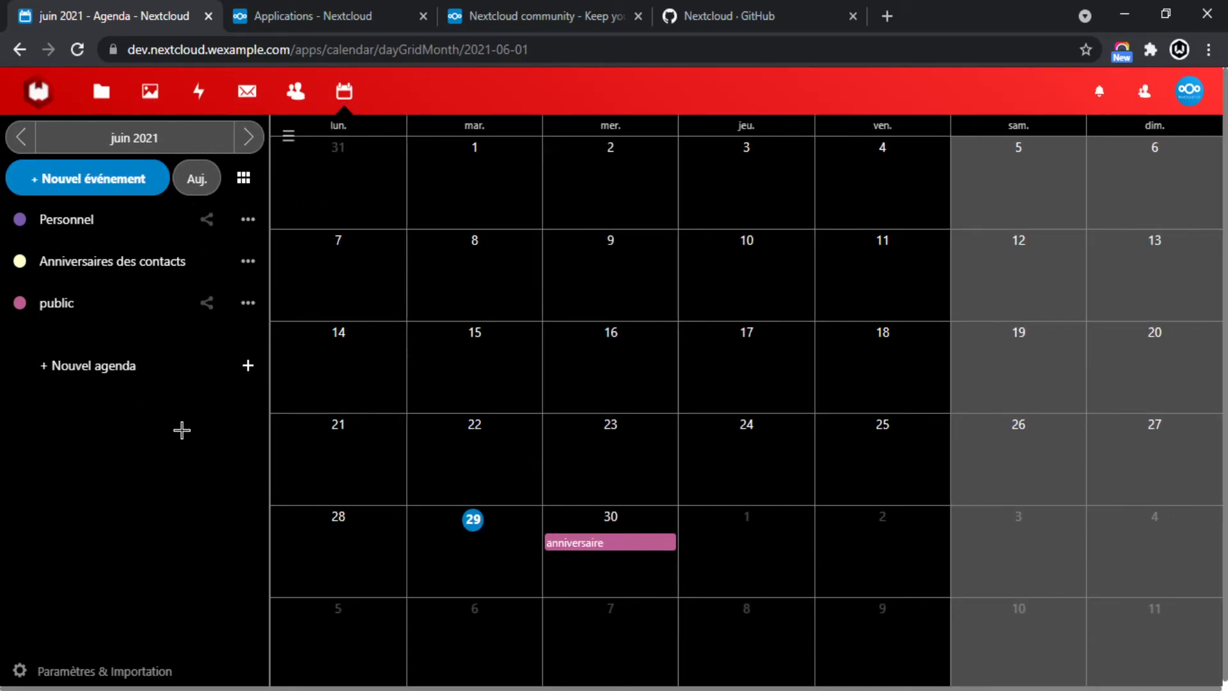
pyautogui.click(39, 91)
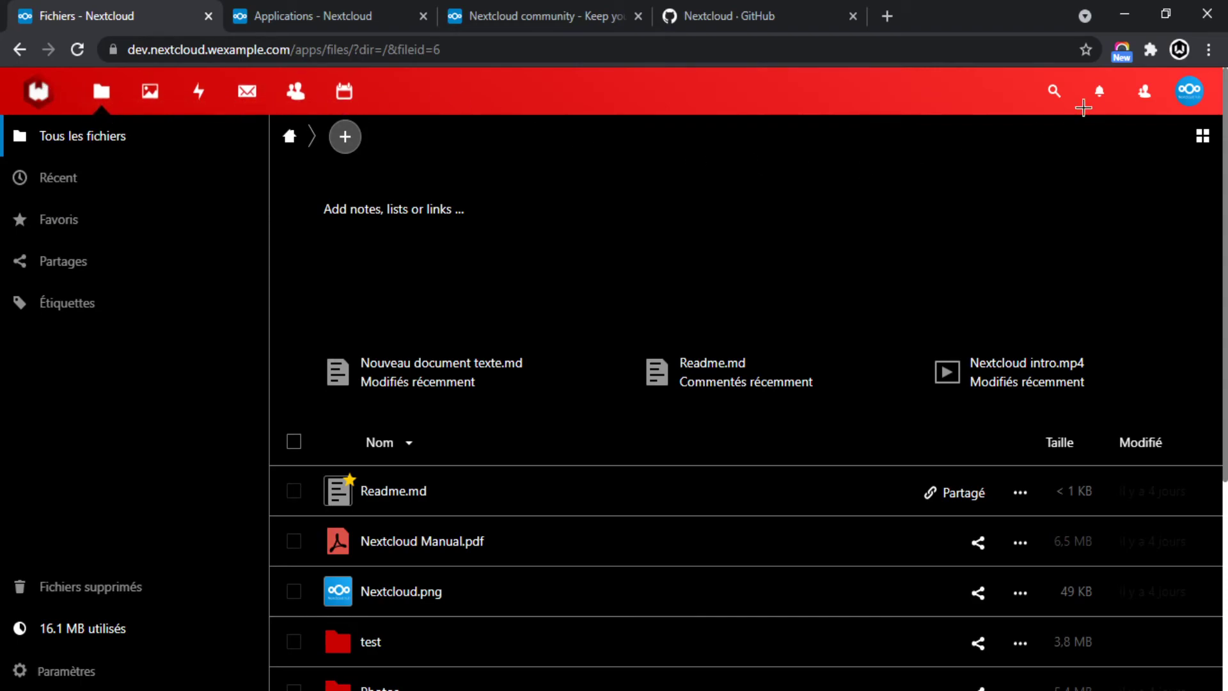
# Check the empty contacts quick list, then reach the Applications page from the account menu.
pyautogui.click(1143, 95)
pyautogui.click(1145, 95)
pyautogui.click(1150, 99)
pyautogui.click(965, 86)
pyautogui.click(1191, 94)
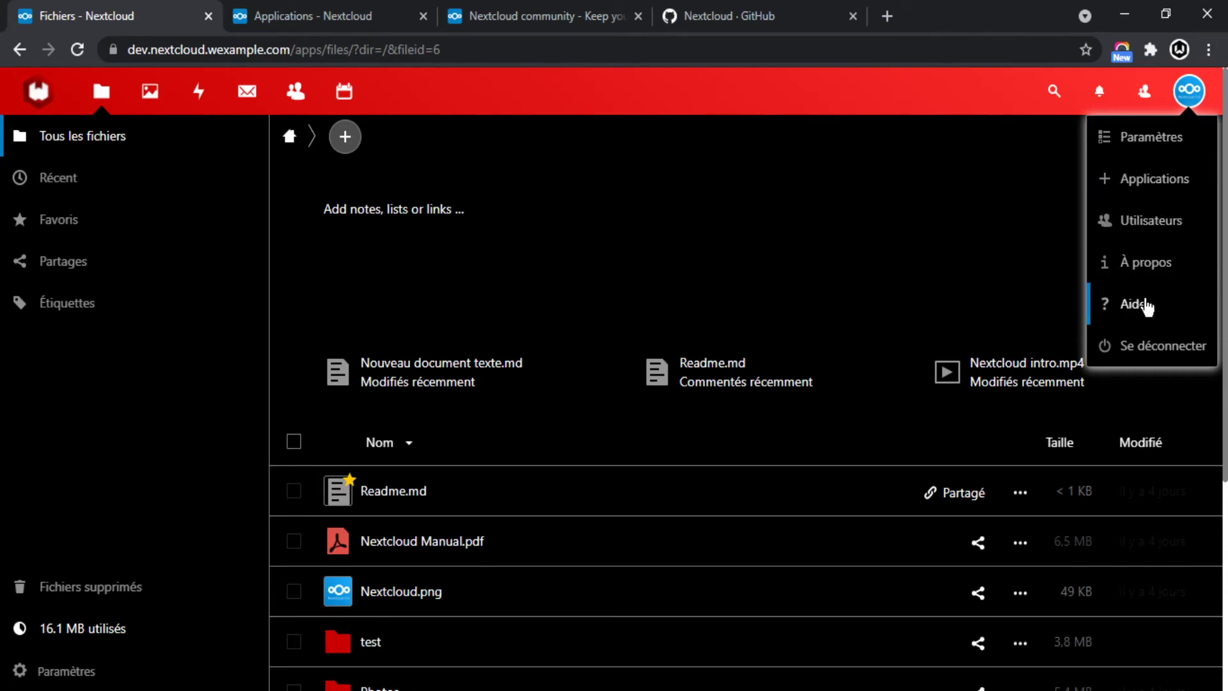
pyautogui.click(1141, 186)
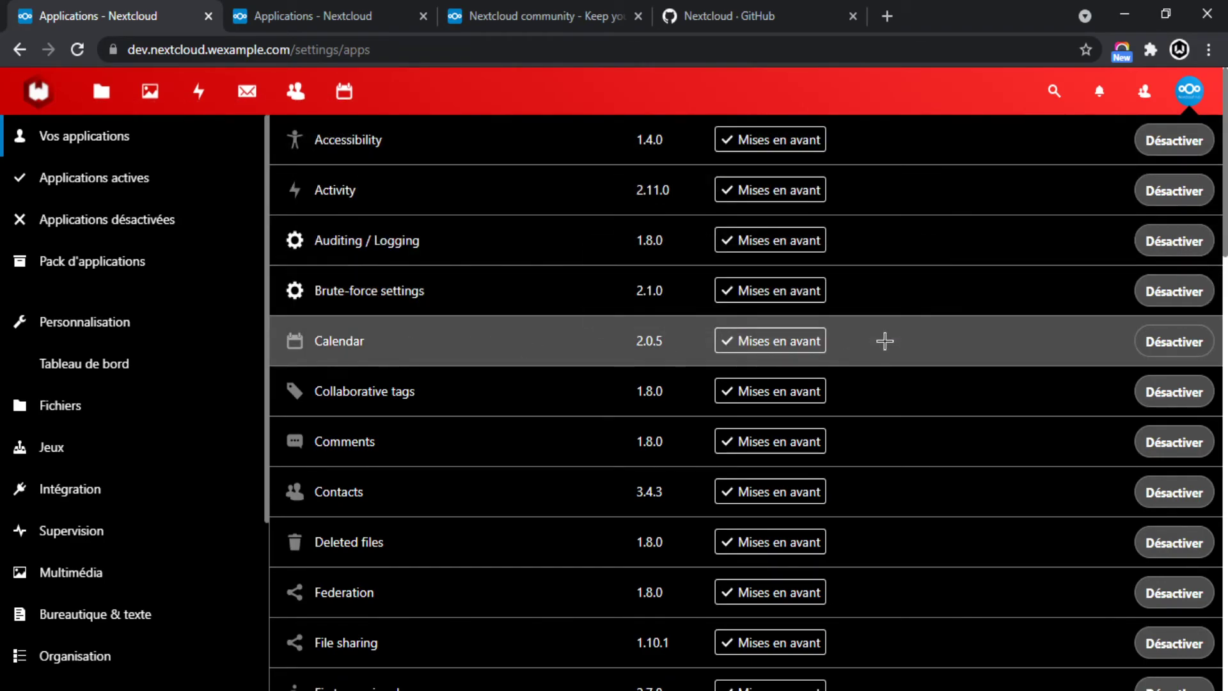
pyautogui.moveTo(775, 346)
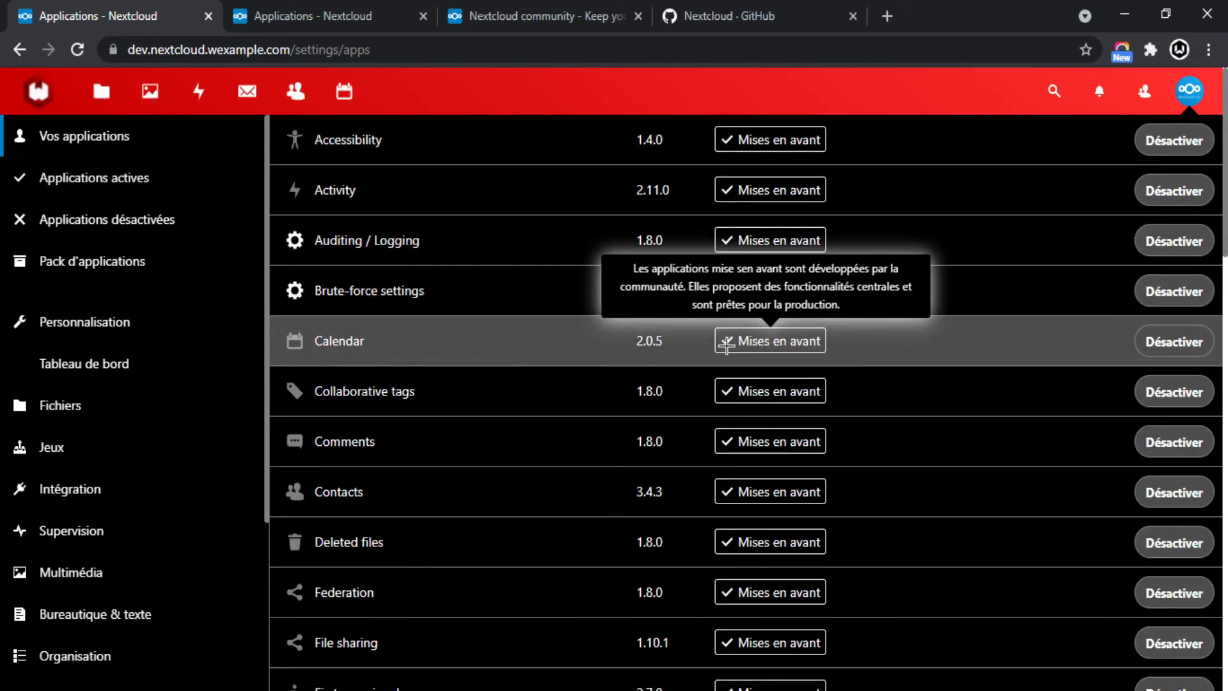
# Disable the Calendar app, confirming with the account password.
pyautogui.click(1161, 345)
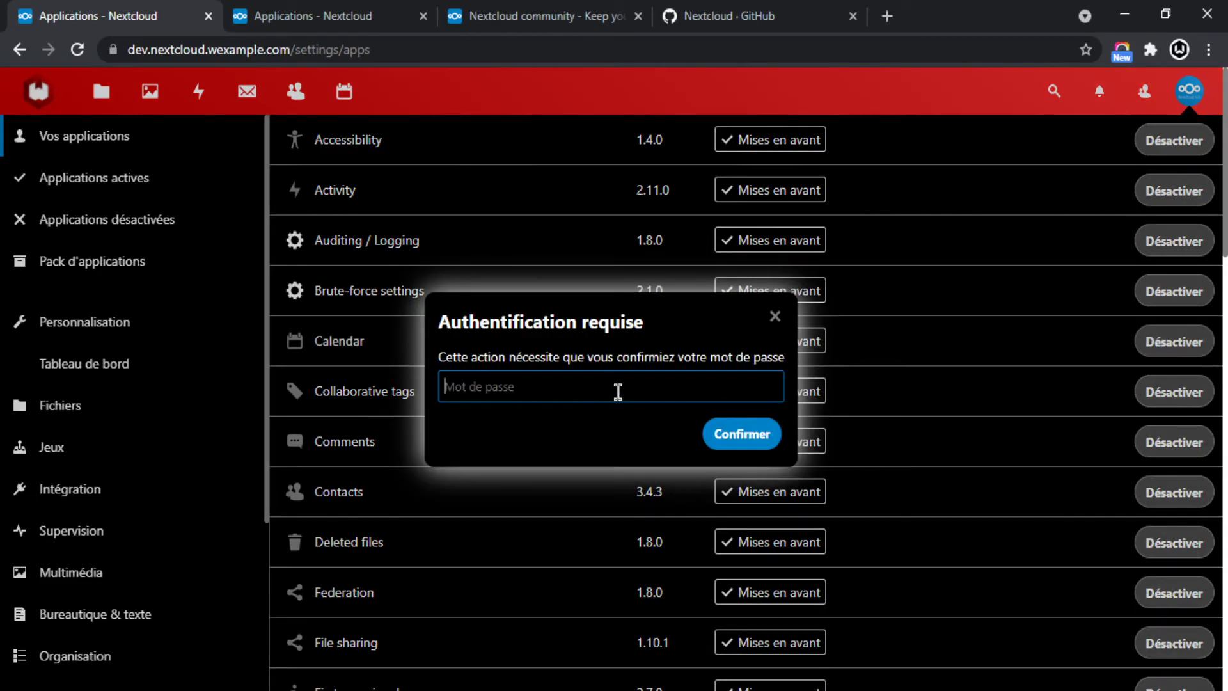
pyautogui.write('•')
pyautogui.click(765, 444)
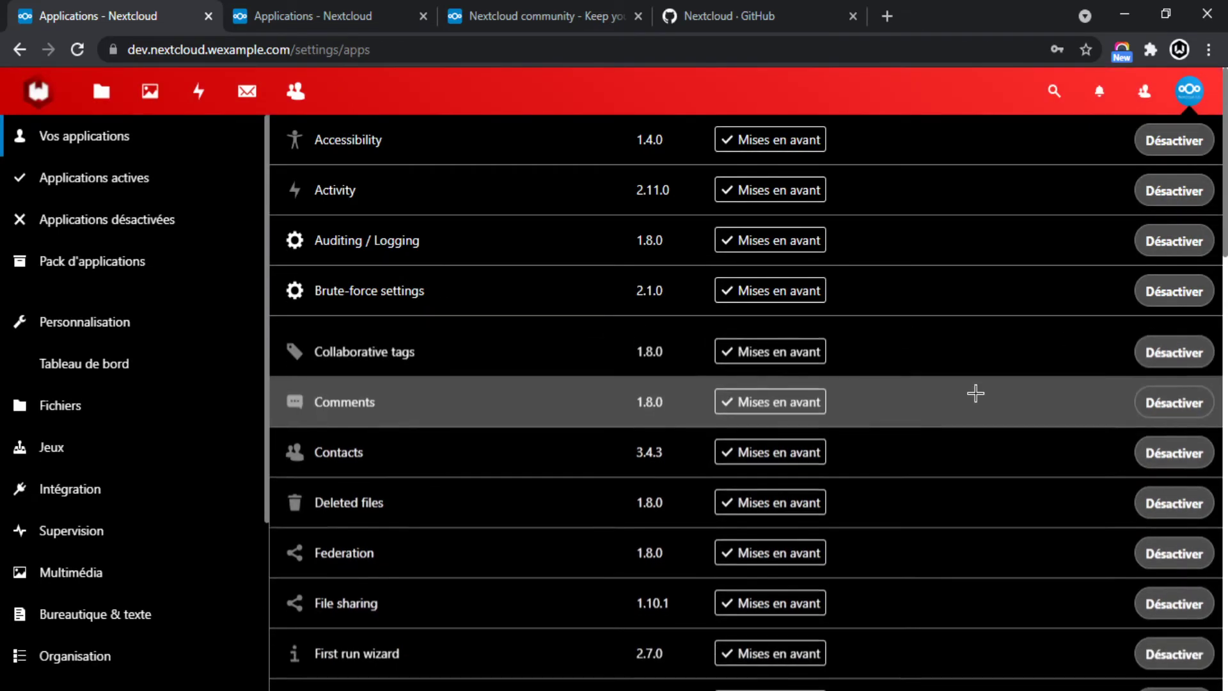
# Re-enable Calendar from the disabled apps section and scroll through the app list.
pyautogui.scroll(-12, 576, 450)
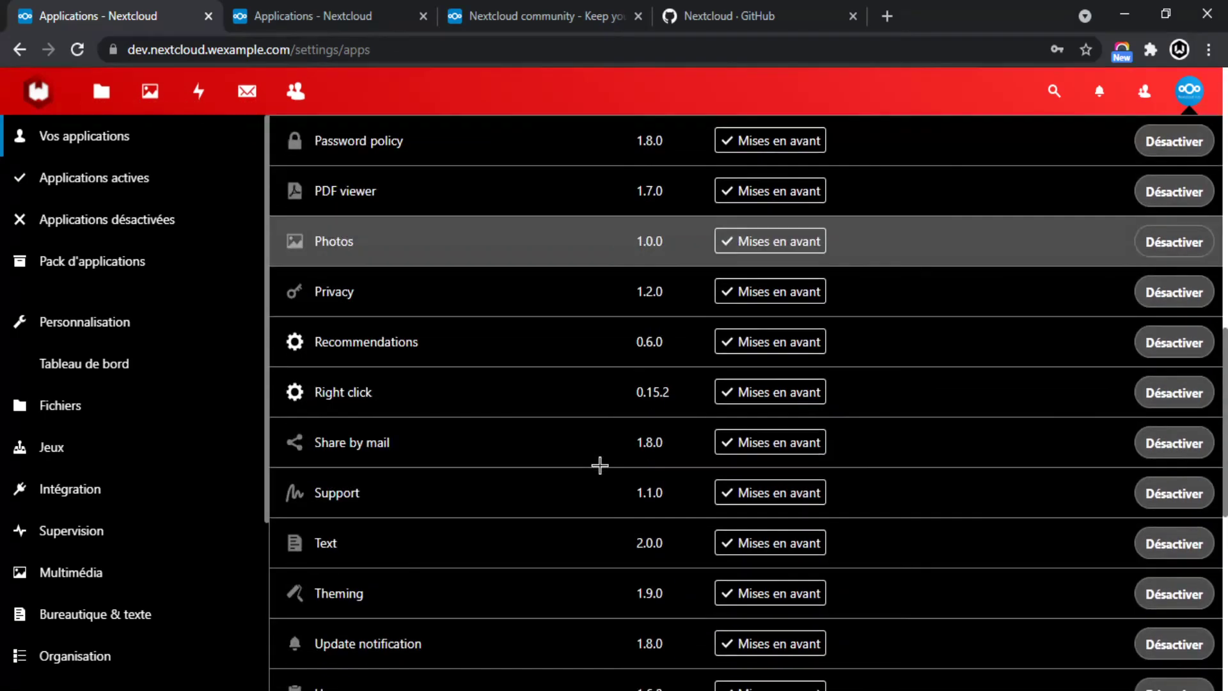
pyautogui.scroll(-8, 600, 466)
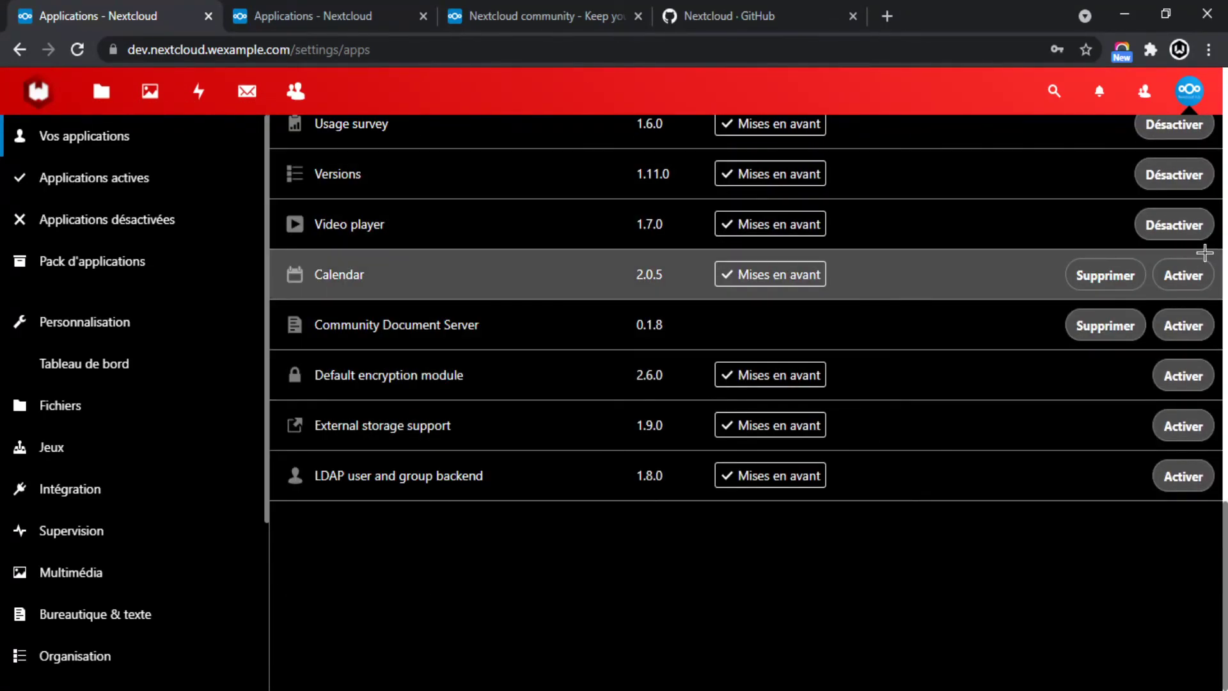
pyautogui.click(1182, 276)
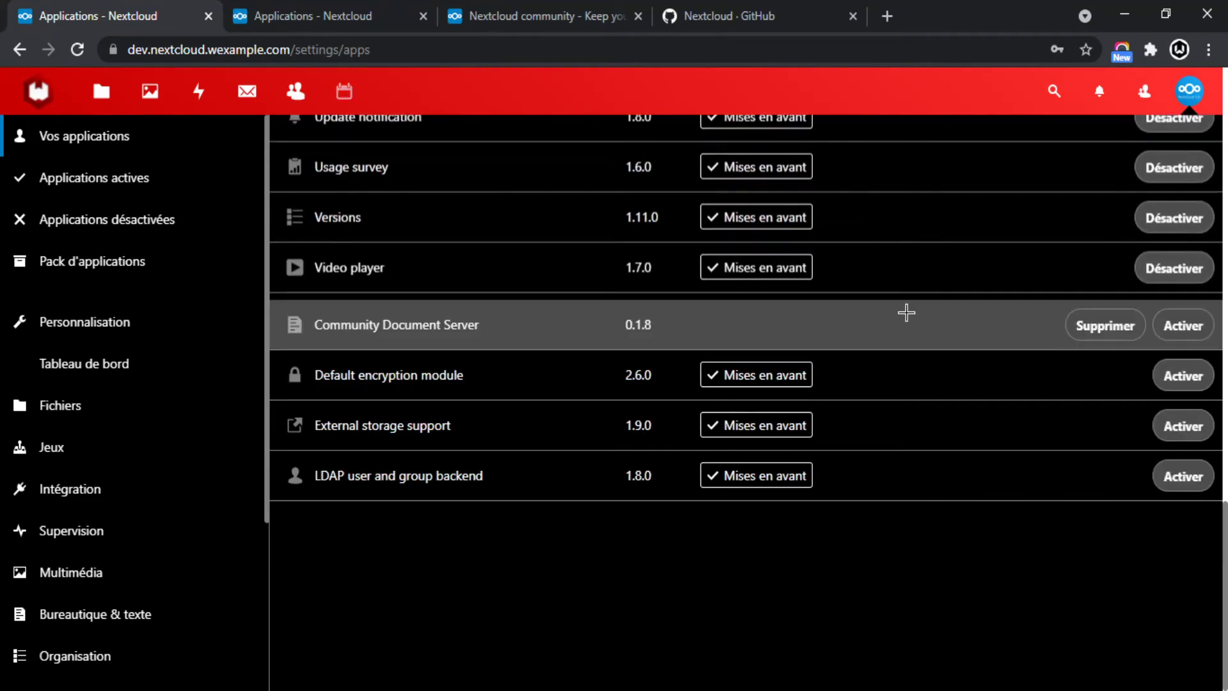
pyautogui.scroll(20, 908, 406)
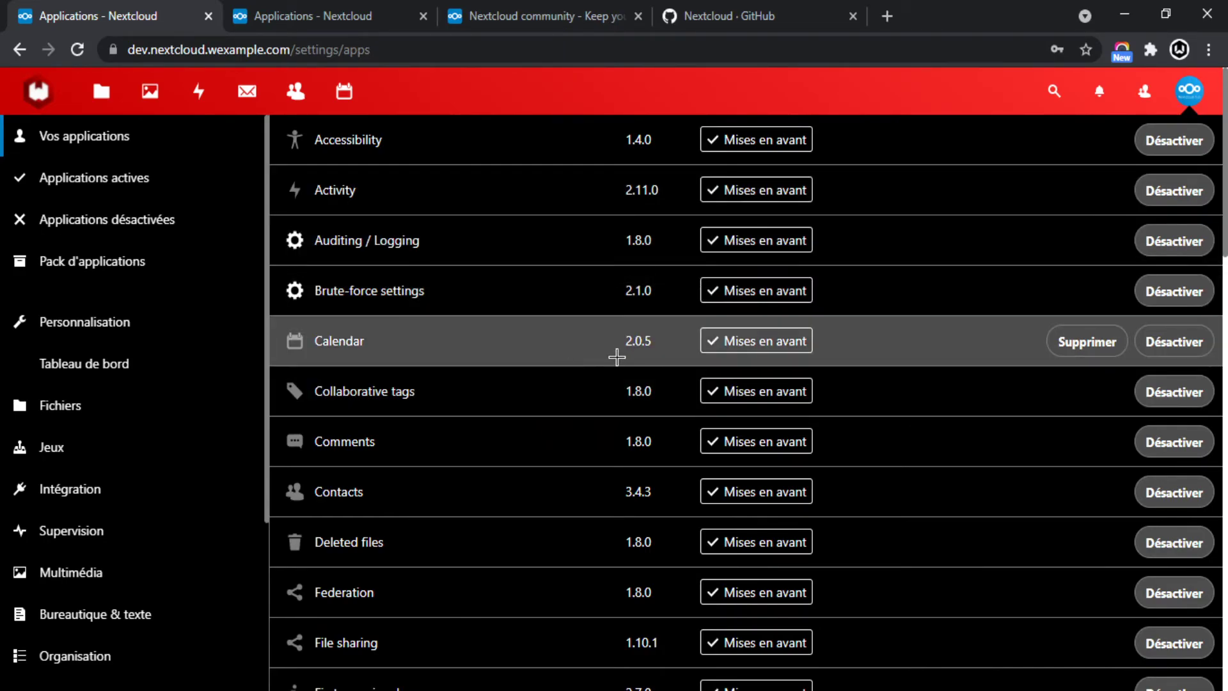
pyautogui.scroll(-10, 400, 249)
pyautogui.scroll(10, 384, 213)
pyautogui.scroll(-20, 392, 227)
pyautogui.scroll(20, 521, 403)
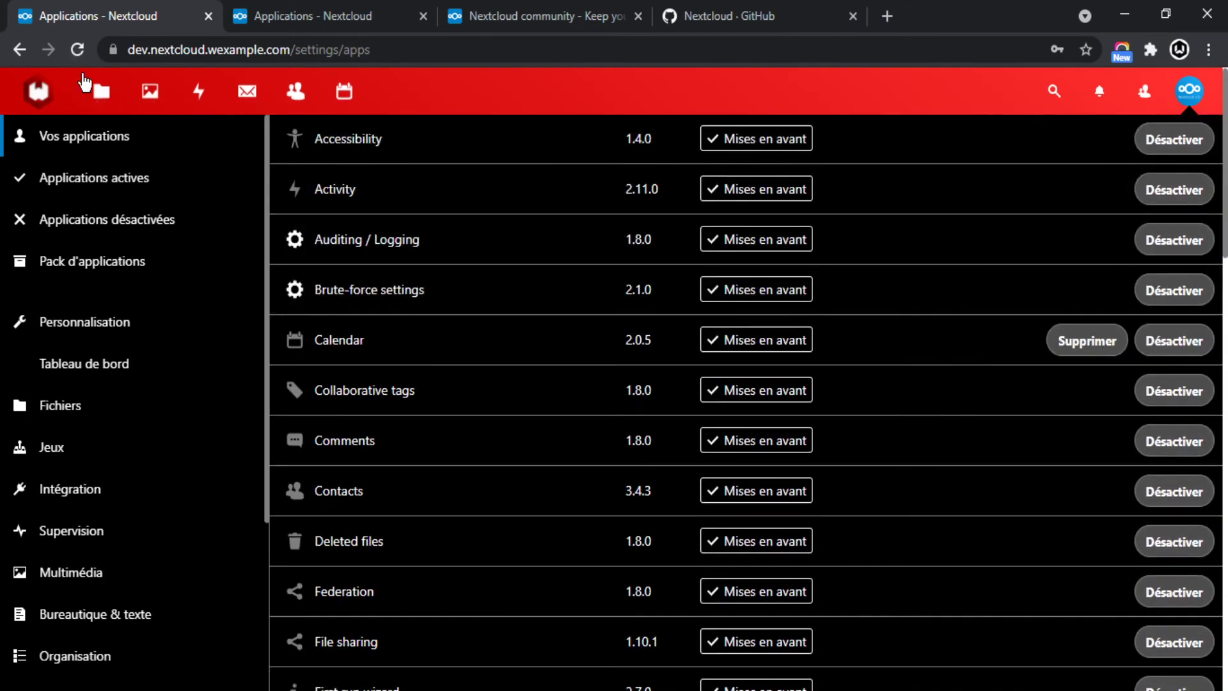
pyautogui.scroll(-5, 472, 365)
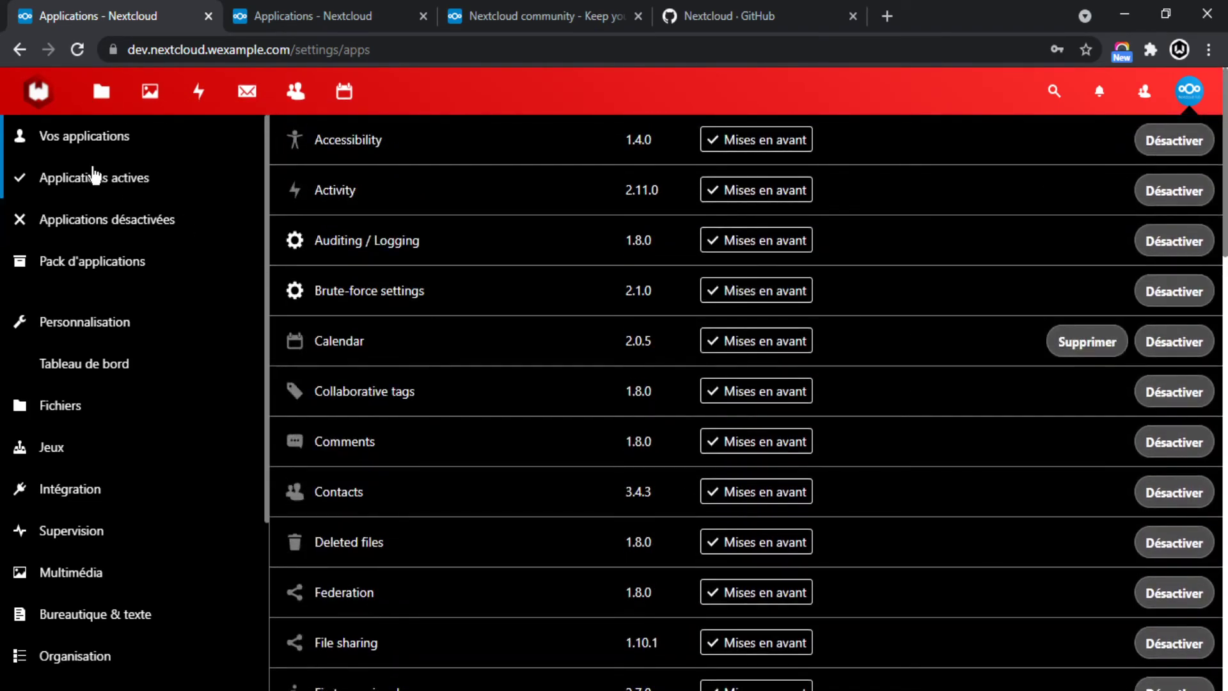
pyautogui.scroll(-4, 96, 345)
pyautogui.scroll(4, 96, 307)
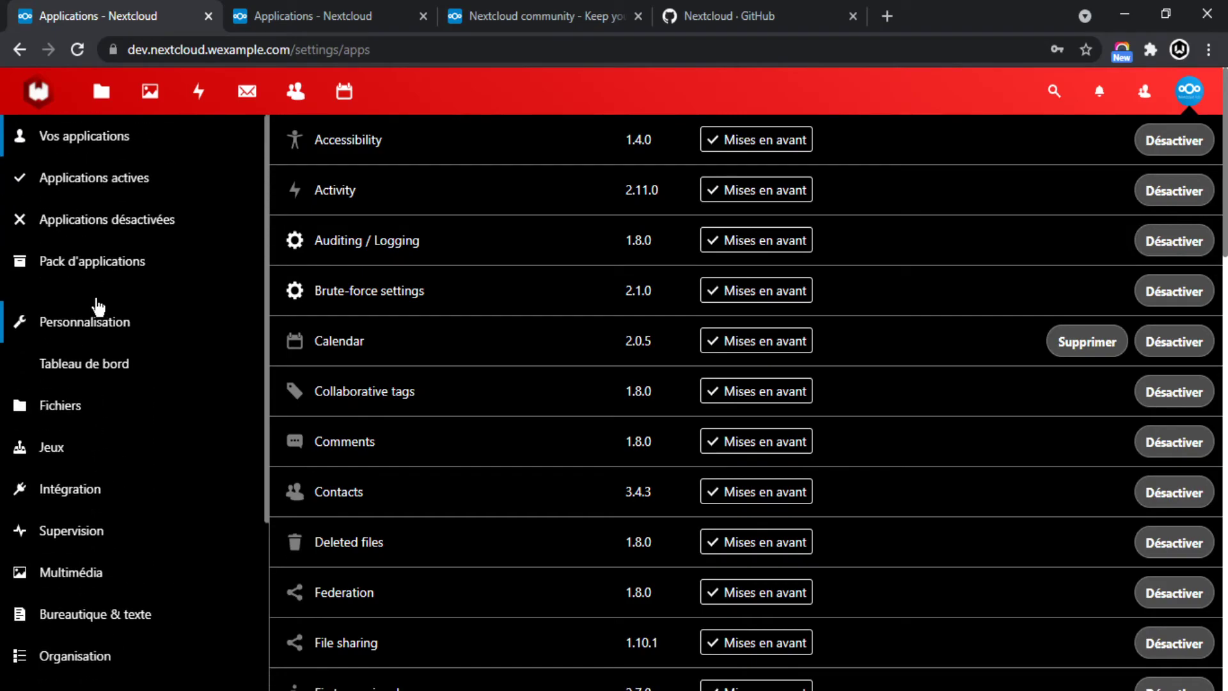
# Browse the Applications actives, Applications désactivées and Pack d'applications lists.
pyautogui.click(69, 172)
pyautogui.scroll(-10, 518, 256)
pyautogui.scroll(10, 448, 301)
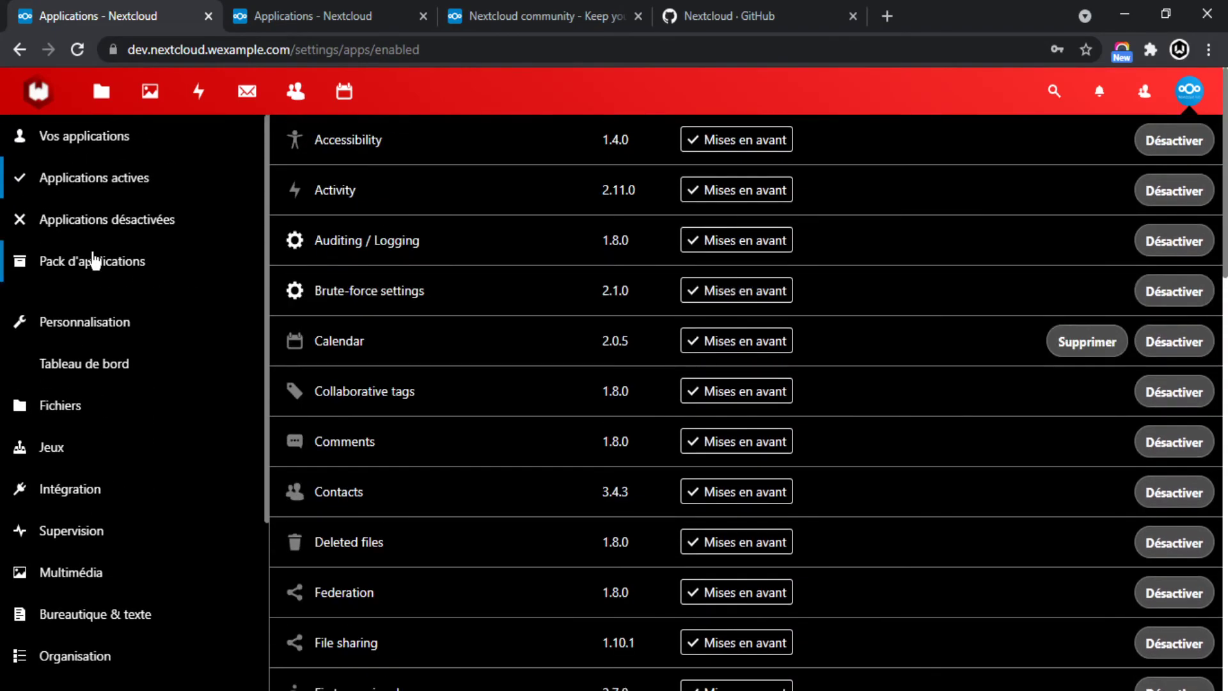
pyautogui.click(98, 220)
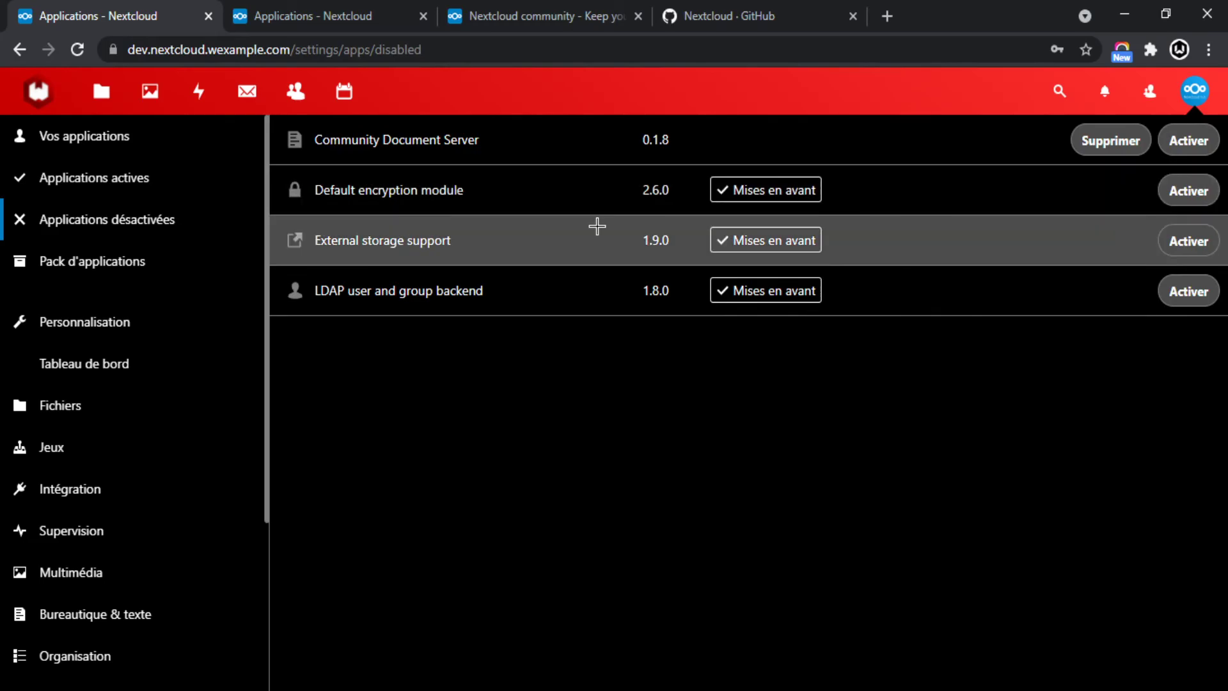
pyautogui.click(76, 268)
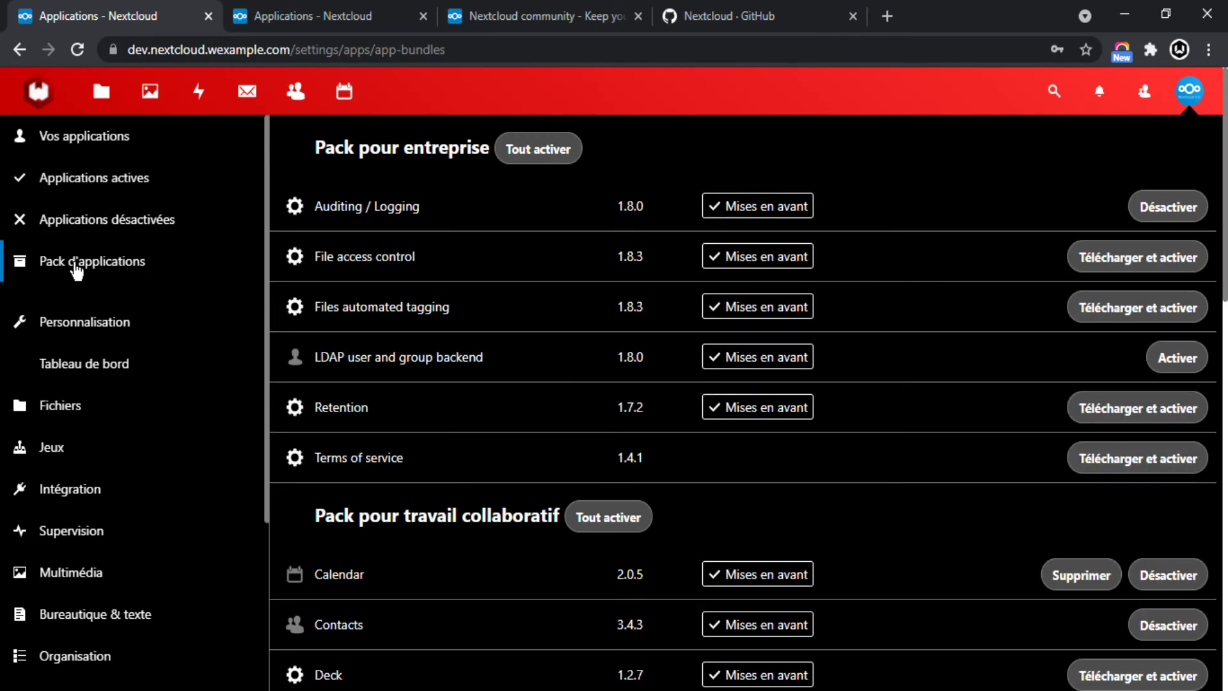
pyautogui.scroll(-1, 557, 256)
pyautogui.scroll(1, 831, 256)
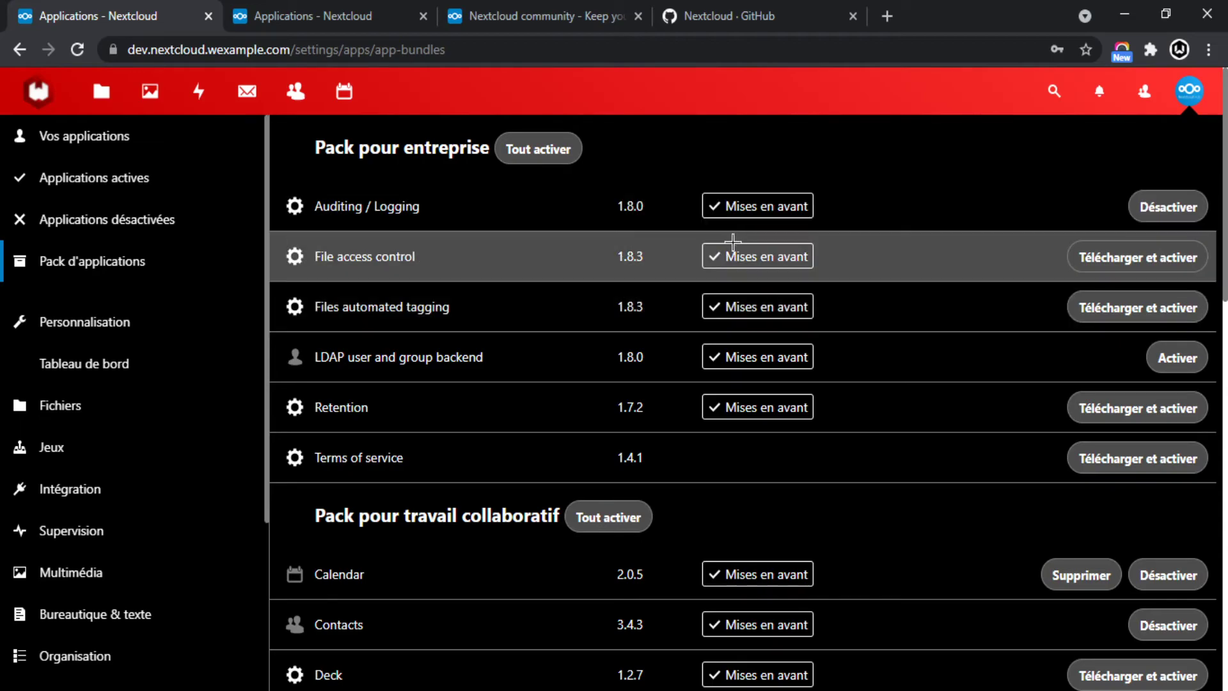
# Read File access control's details, including its rule groups description, then close the sidebar.
pyautogui.click(359, 264)
pyautogui.scroll(-3, 1077, 345)
pyautogui.scroll(3, 922, 317)
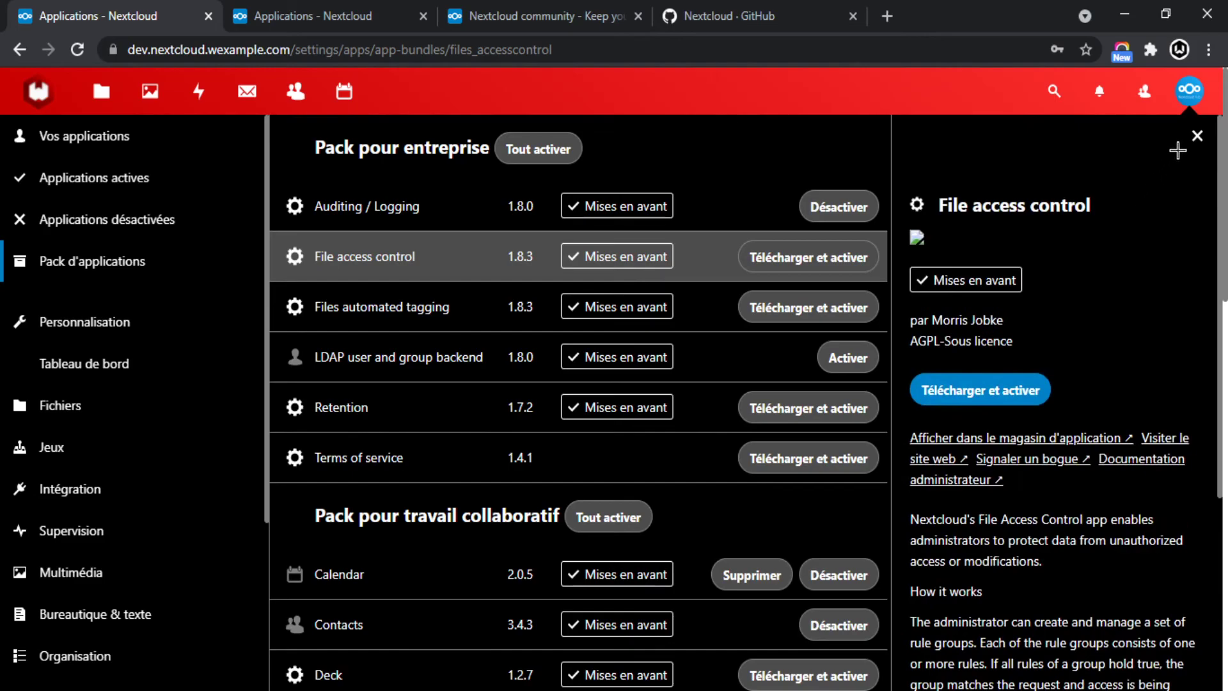
pyautogui.click(1194, 131)
pyautogui.click(430, 271)
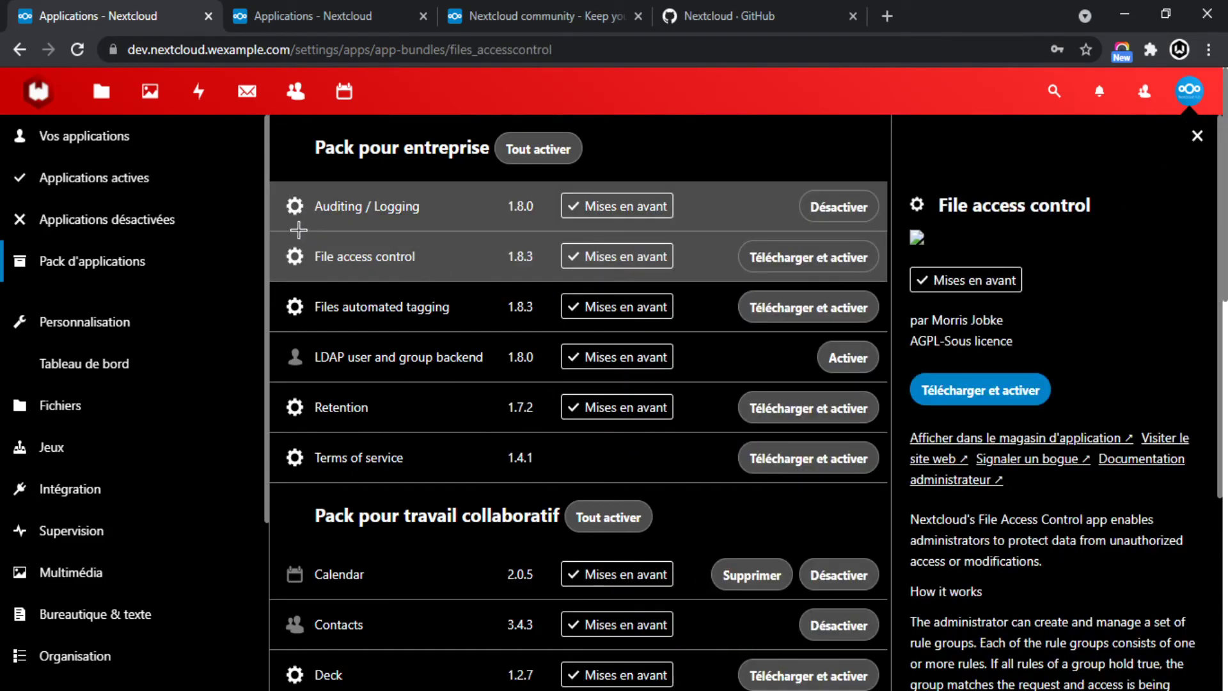
pyautogui.scroll(-3, 1190, 448)
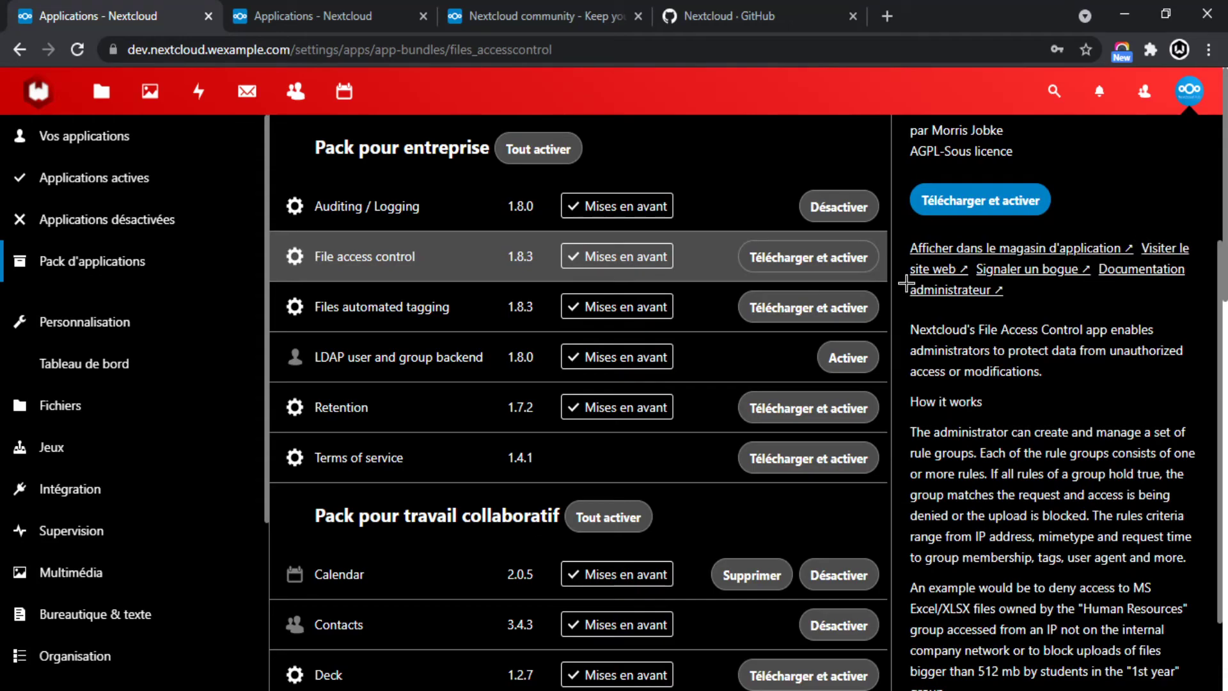
pyautogui.moveTo(899, 331); pyautogui.dragTo(1062, 551)
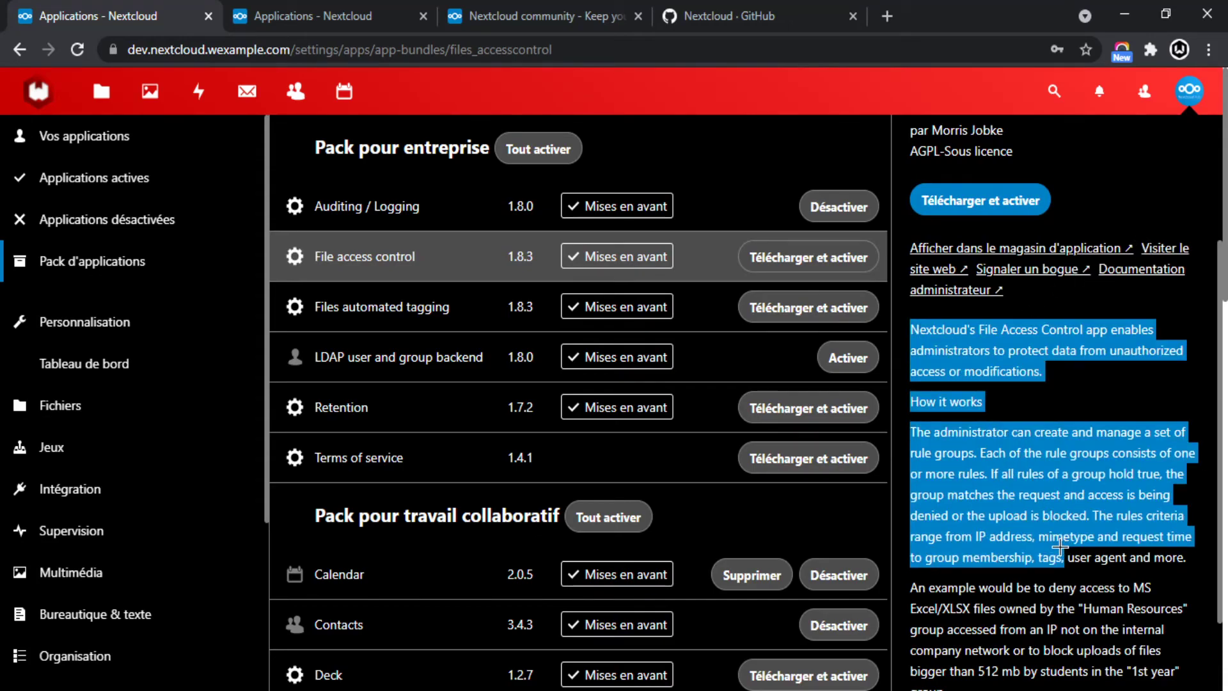
pyautogui.scroll(-2, 1055, 512)
pyautogui.moveTo(1047, 507); pyautogui.dragTo(1054, 507)
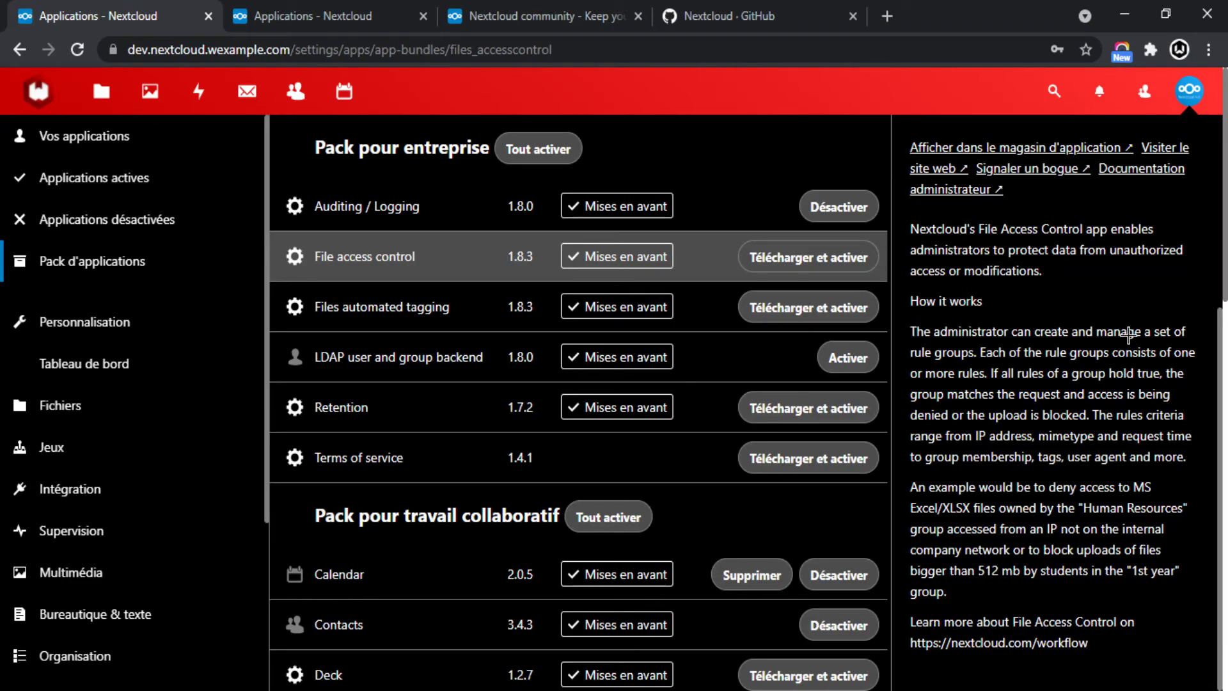
pyautogui.moveTo(983, 351); pyautogui.dragTo(912, 355)
pyautogui.click(986, 403)
pyautogui.scroll(3, 1140, 221)
pyautogui.click(1194, 129)
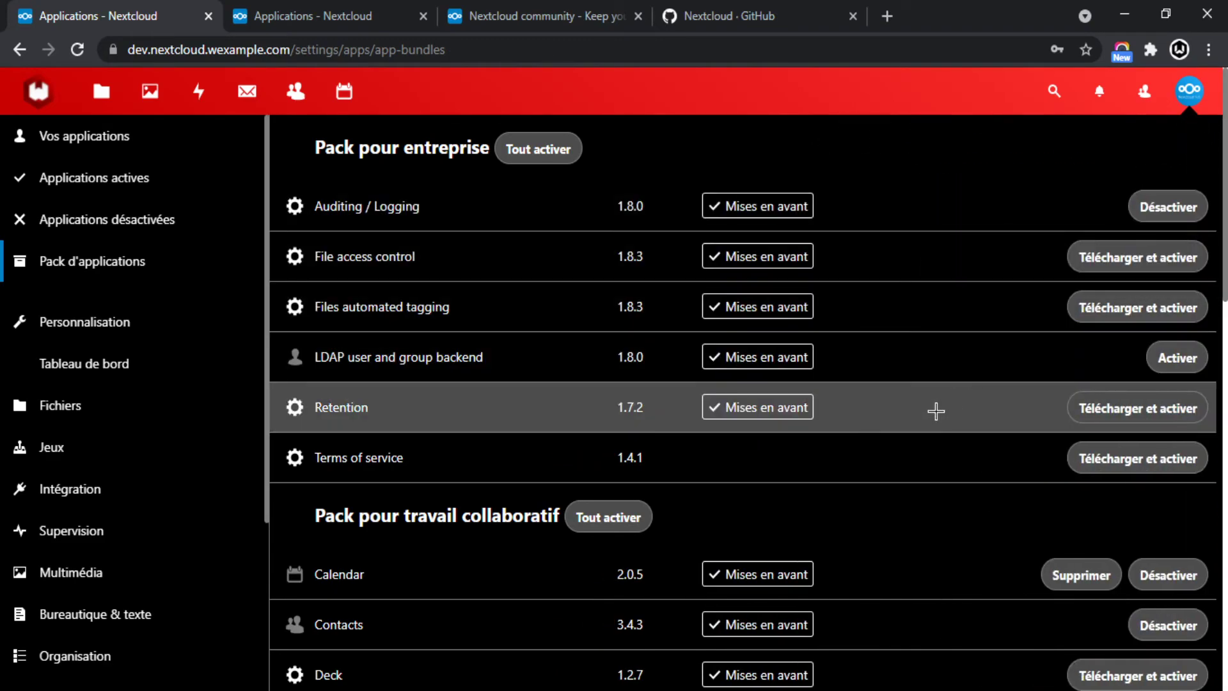
# Download and enable File access control from the app bundles list.
pyautogui.click(1102, 257)
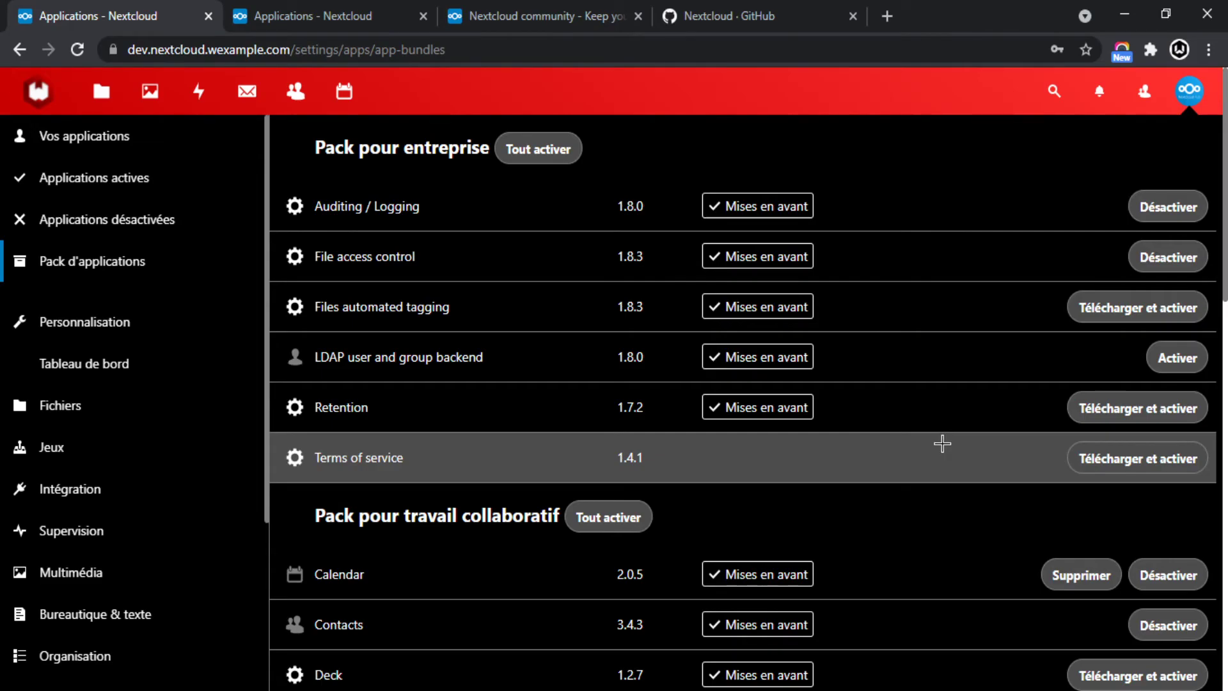
pyautogui.scroll(-10, 359, 320)
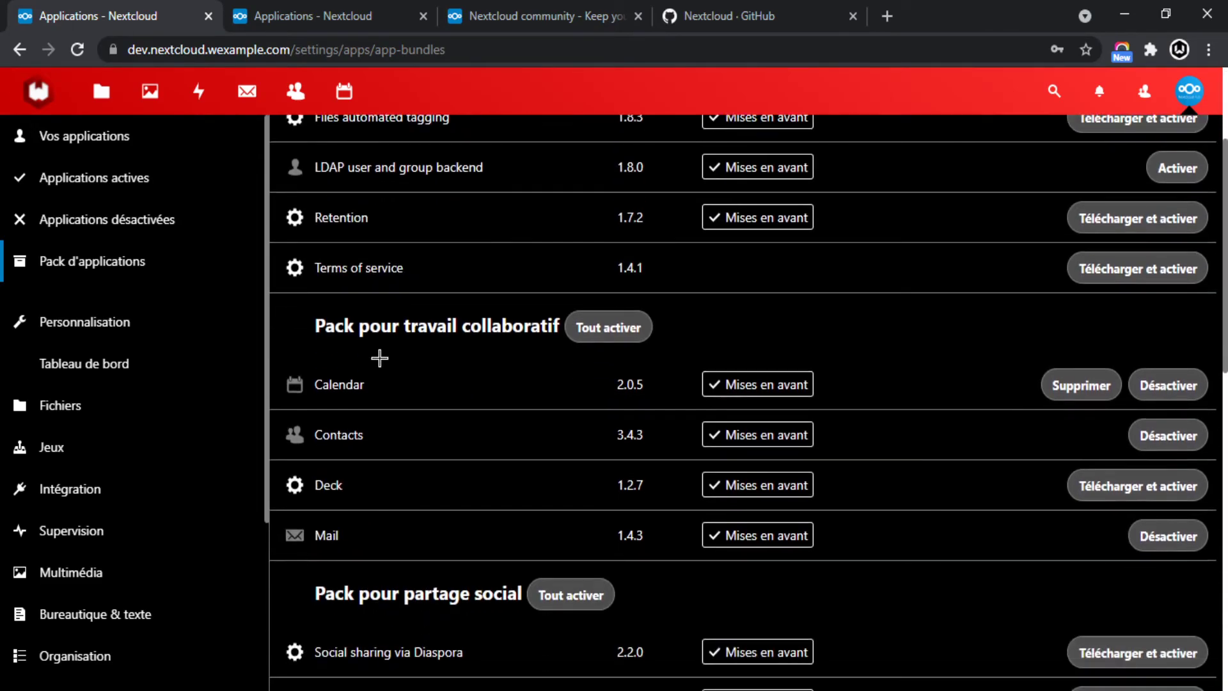
pyautogui.scroll(-4, 380, 380)
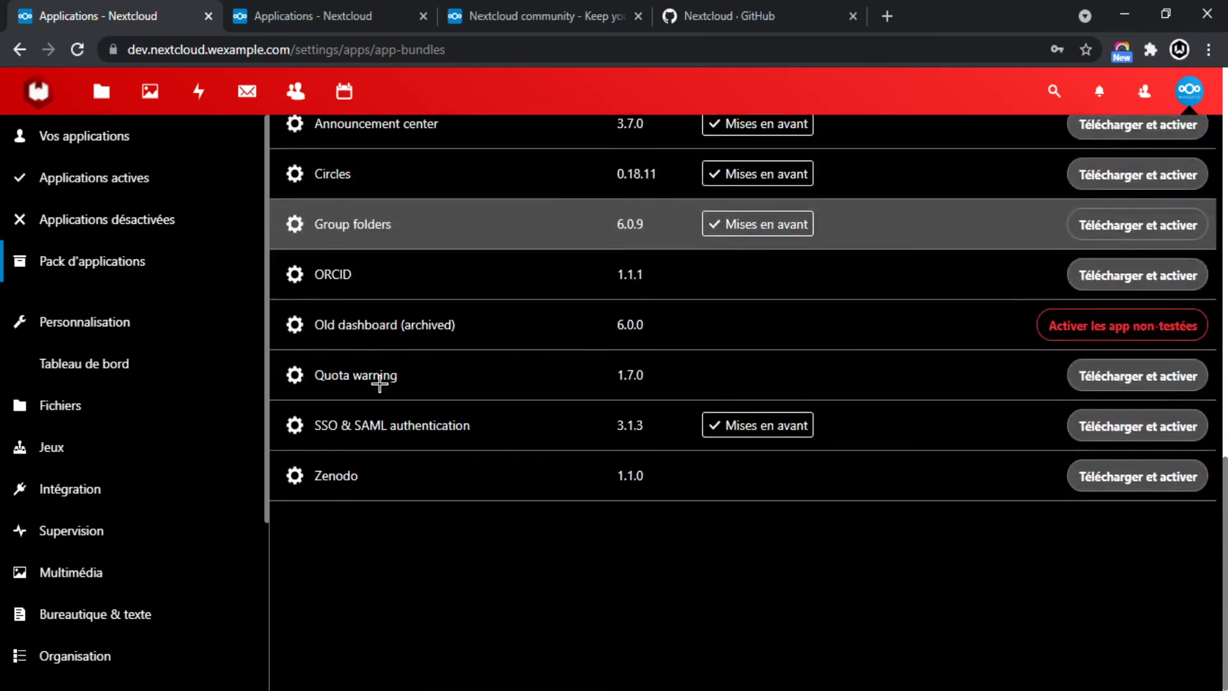
pyautogui.scroll(-2, 107, 276)
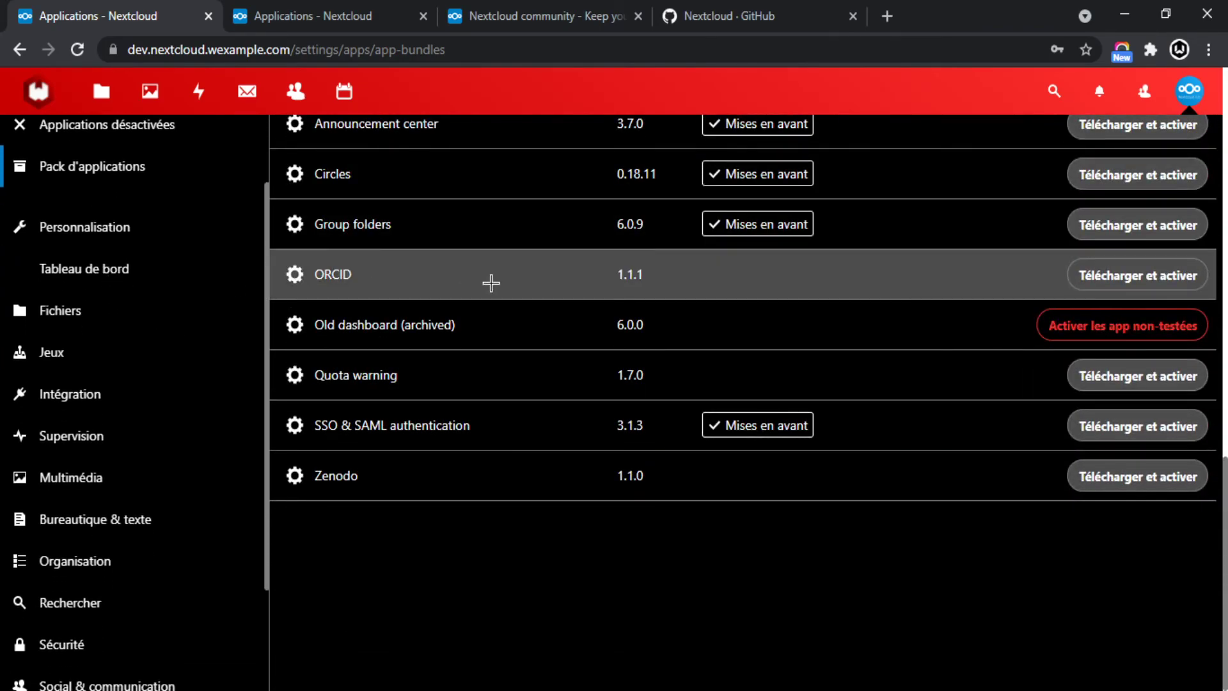
pyautogui.scroll(6, 473, 314)
# Scroll through the bundles and switch to the Personnalisation app category.
pyautogui.scroll(-6, 410, 326)
pyautogui.scroll(6, 447, 358)
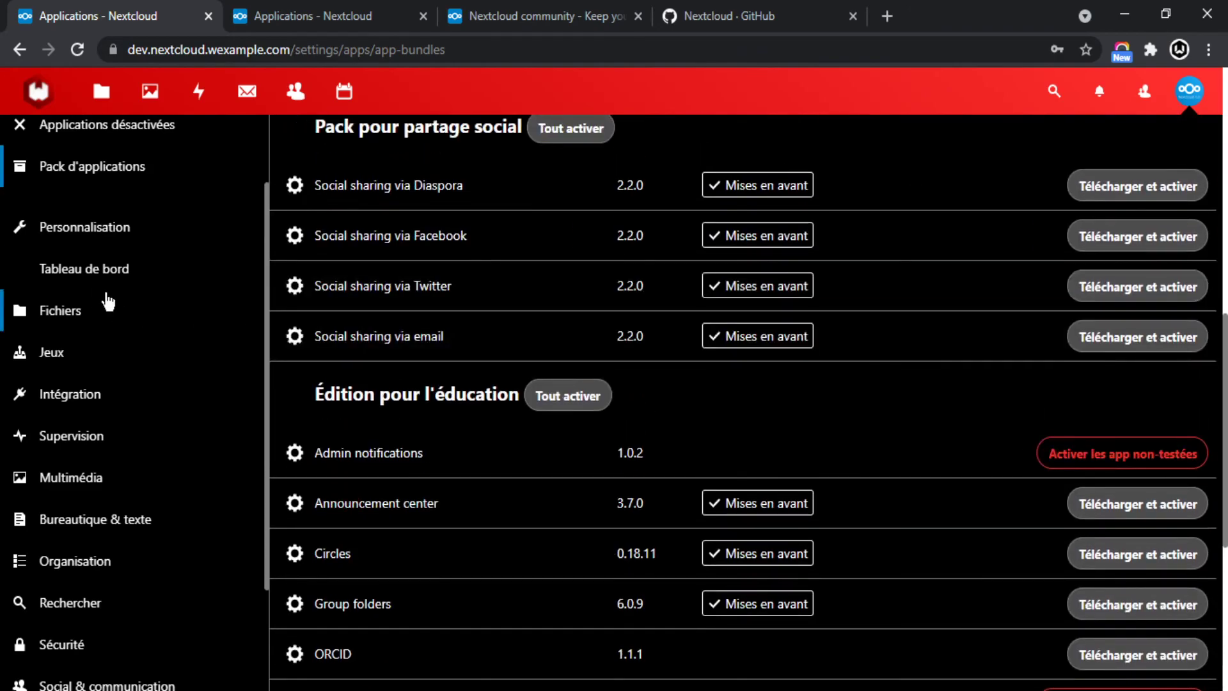
pyautogui.scroll(-3, 102, 310)
pyautogui.scroll(3, 99, 317)
pyautogui.scroll(-3, 96, 256)
pyautogui.scroll(3, 95, 196)
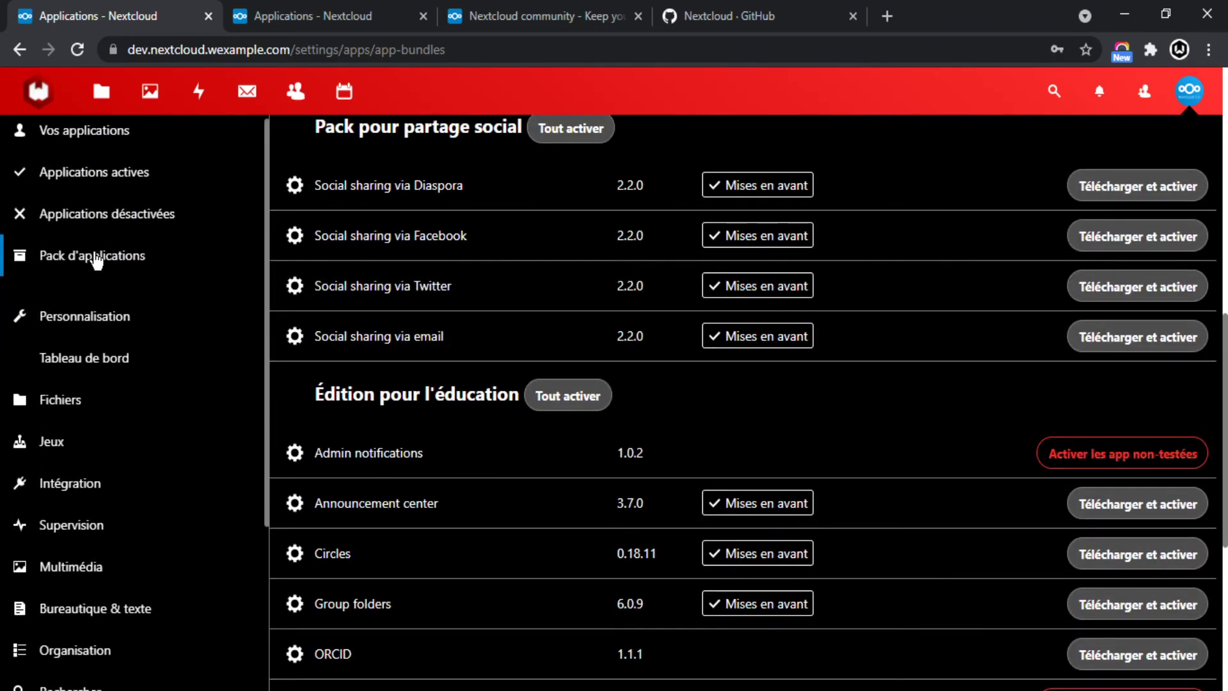
pyautogui.scroll(-1, 109, 243)
pyautogui.click(89, 232)
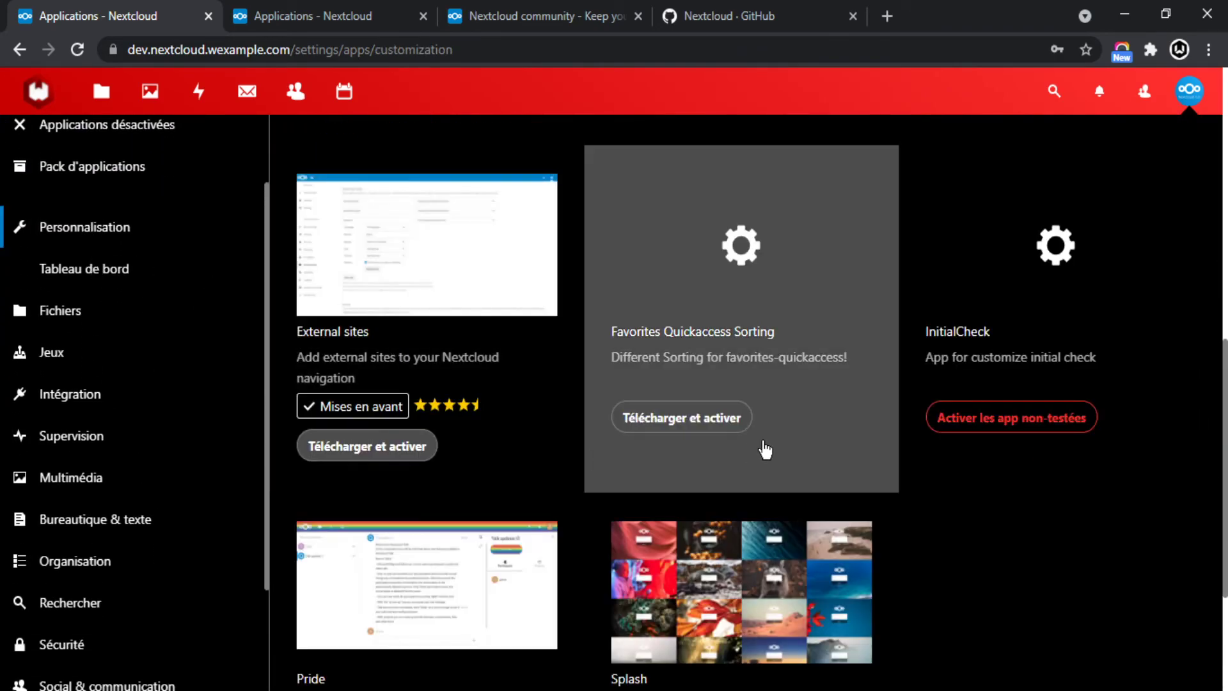
# Read the External sites app description, including the part about adding links, then close it.
pyautogui.click(487, 366)
pyautogui.scroll(-3, 1095, 407)
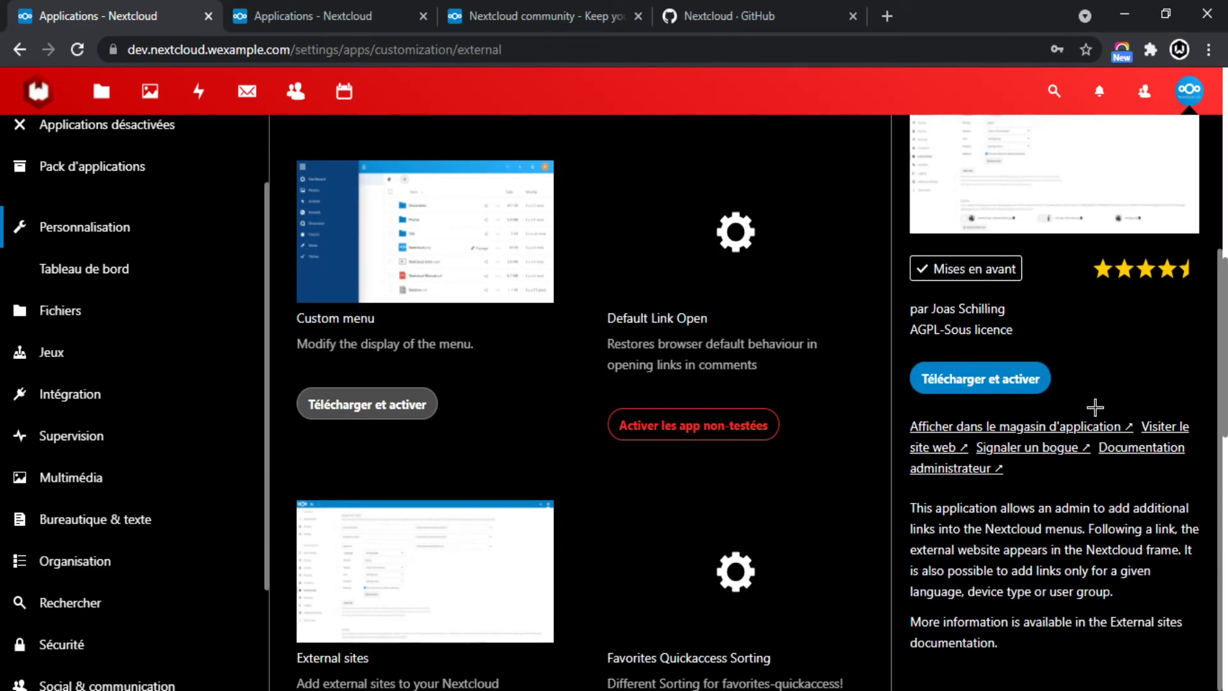
pyautogui.moveTo(909, 509); pyautogui.dragTo(1042, 551)
pyautogui.click(1007, 562)
pyautogui.click(1120, 556)
pyautogui.moveTo(951, 572); pyautogui.dragTo(1094, 573)
pyautogui.click(1094, 603)
pyautogui.moveTo(934, 508); pyautogui.dragTo(1006, 501)
pyautogui.click(1119, 508)
pyautogui.click(925, 531)
pyautogui.click(1081, 549)
pyautogui.moveTo(1103, 530); pyautogui.dragTo(960, 530)
pyautogui.scroll(3, 1056, 381)
pyautogui.click(1197, 135)
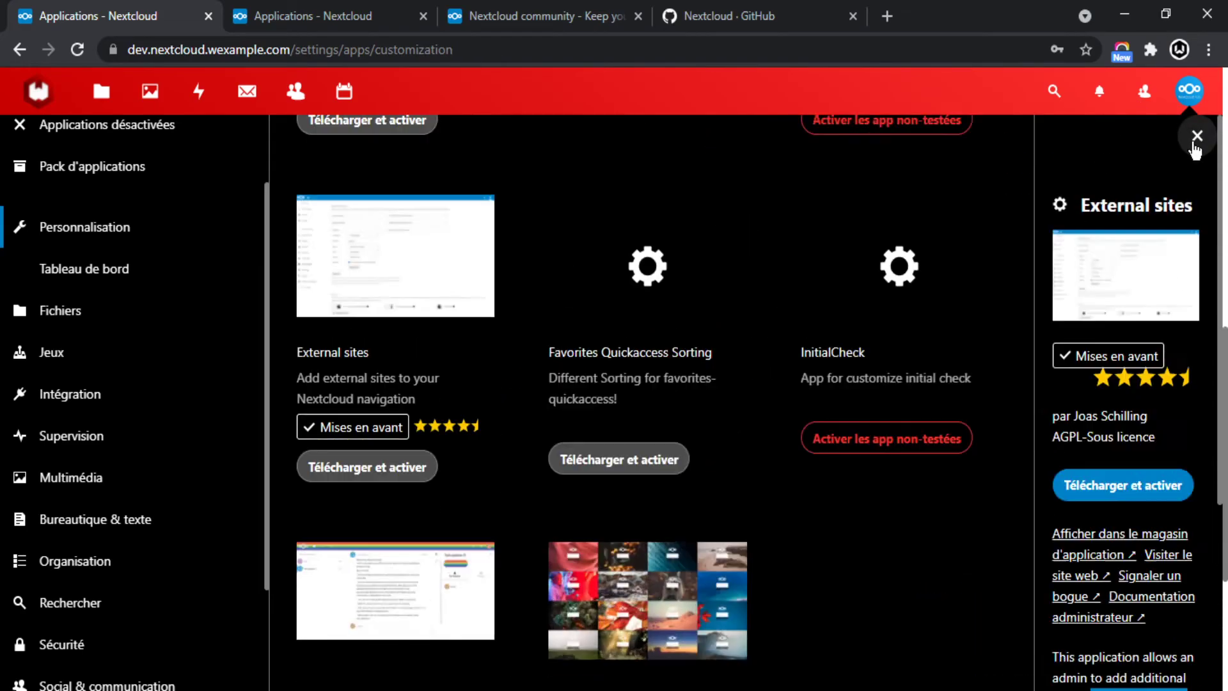
# Read the Splash app's description and close its details.
pyautogui.scroll(-4, 913, 471)
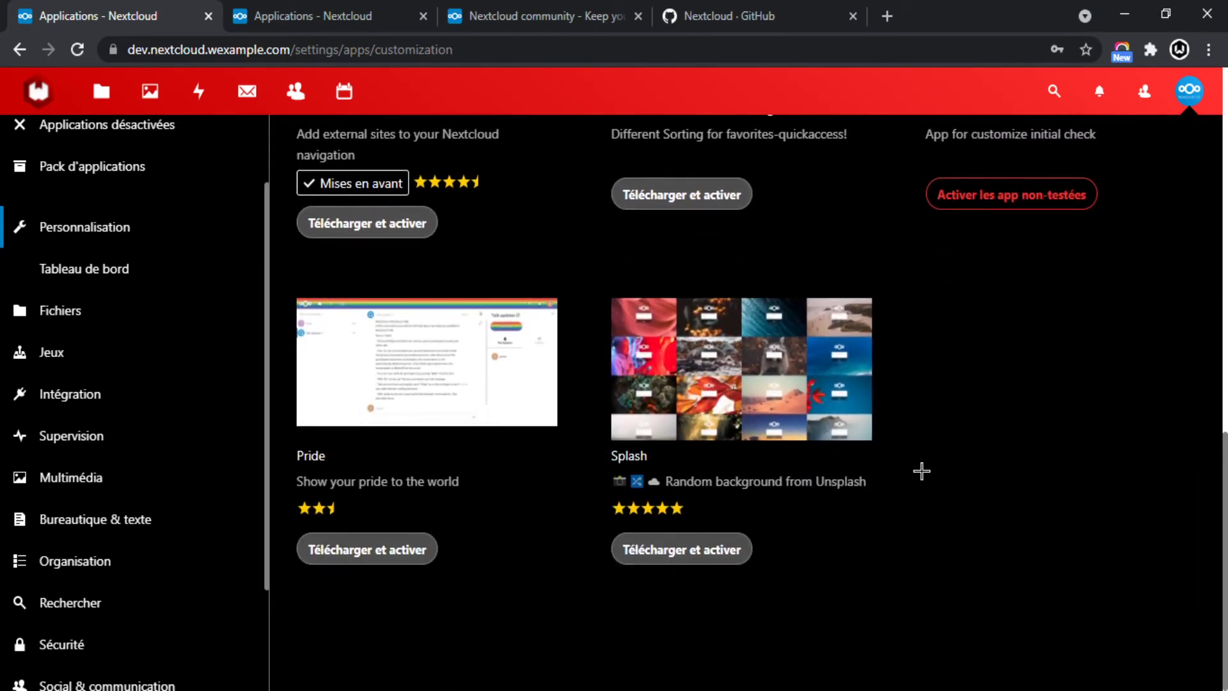
pyautogui.click(764, 392)
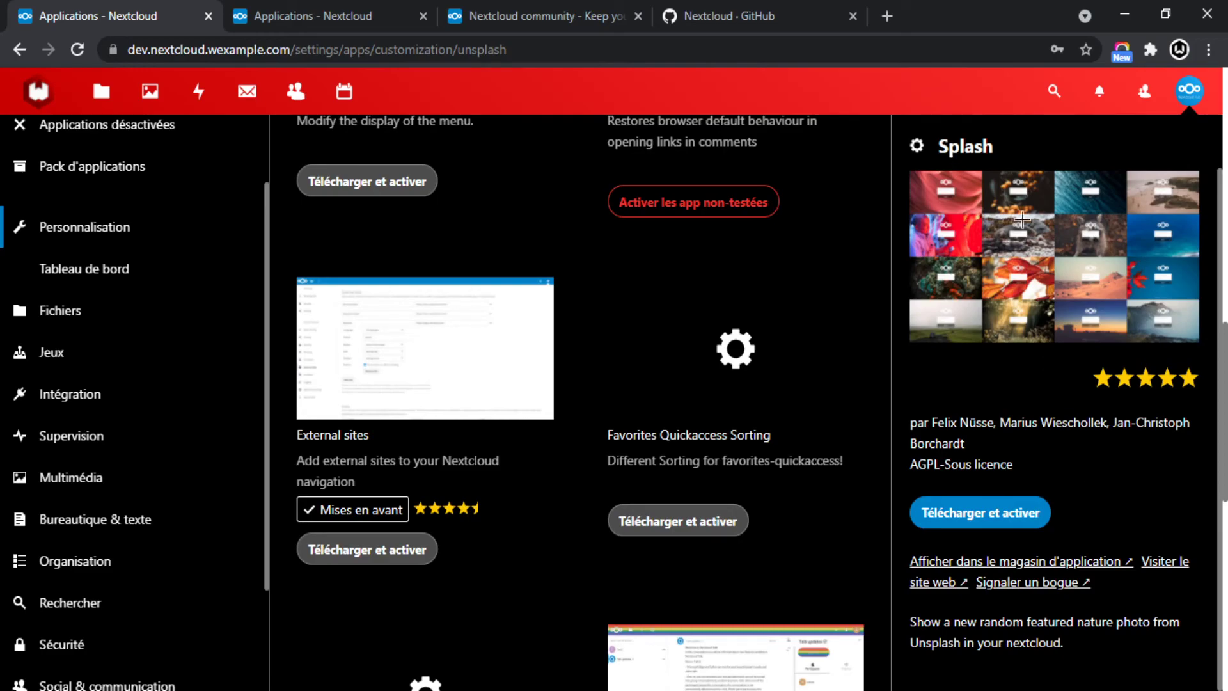
pyautogui.moveTo(1088, 658); pyautogui.dragTo(895, 626)
pyautogui.click(1143, 635)
pyautogui.scroll(1, 1059, 470)
pyautogui.click(1197, 136)
# Switch to the Tableau de bord category showing Analytics.
pyautogui.scroll(5, 866, 375)
pyautogui.scroll(-5, 431, 401)
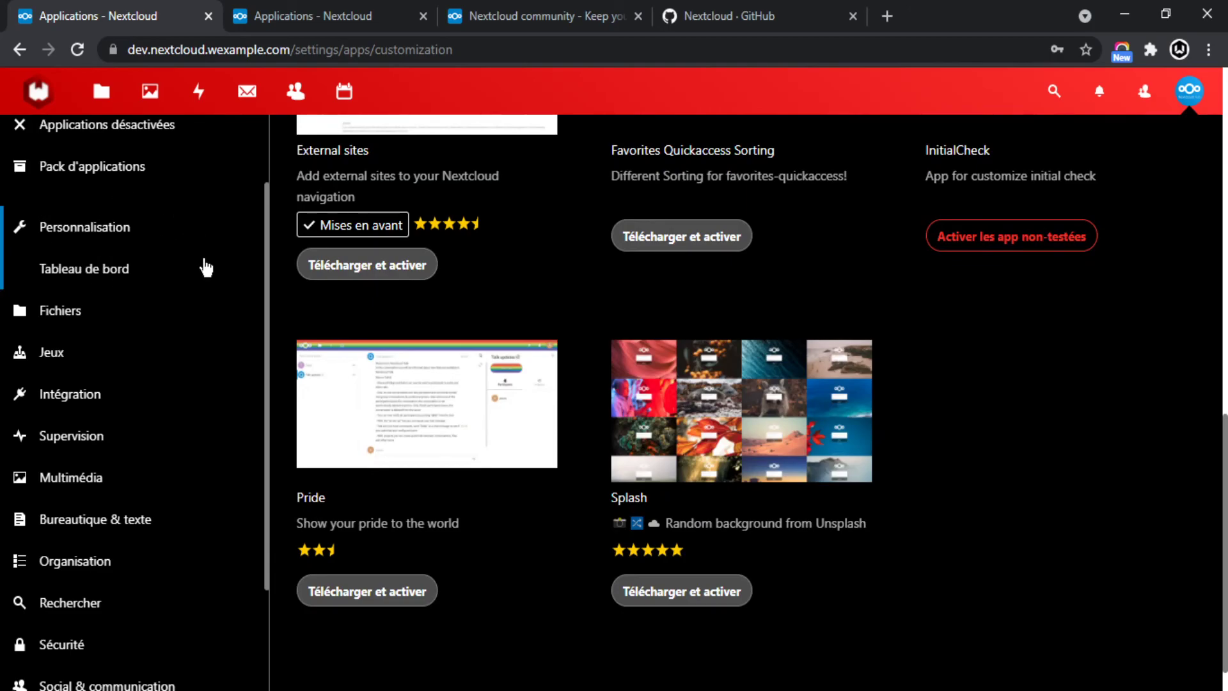
pyautogui.click(96, 268)
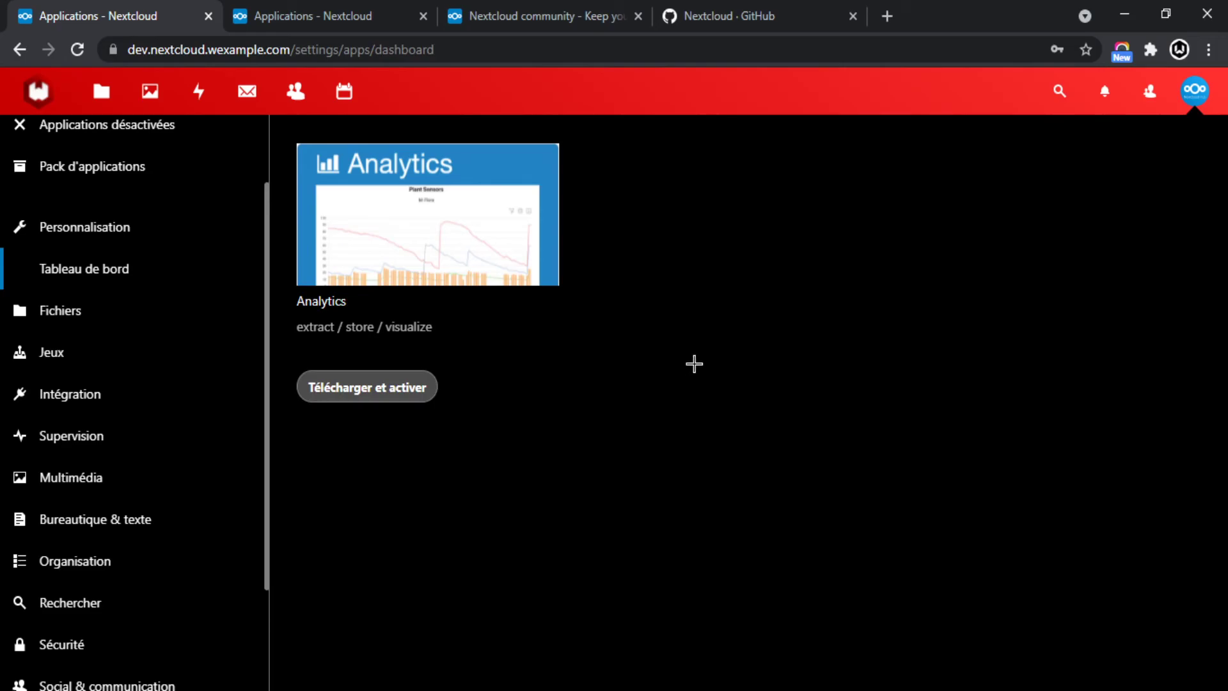
# In the Intégration category, open ONLYOFFICE's details and its 'Visiter le site web' link.
pyautogui.click(82, 395)
pyautogui.scroll(-3, 170, 441)
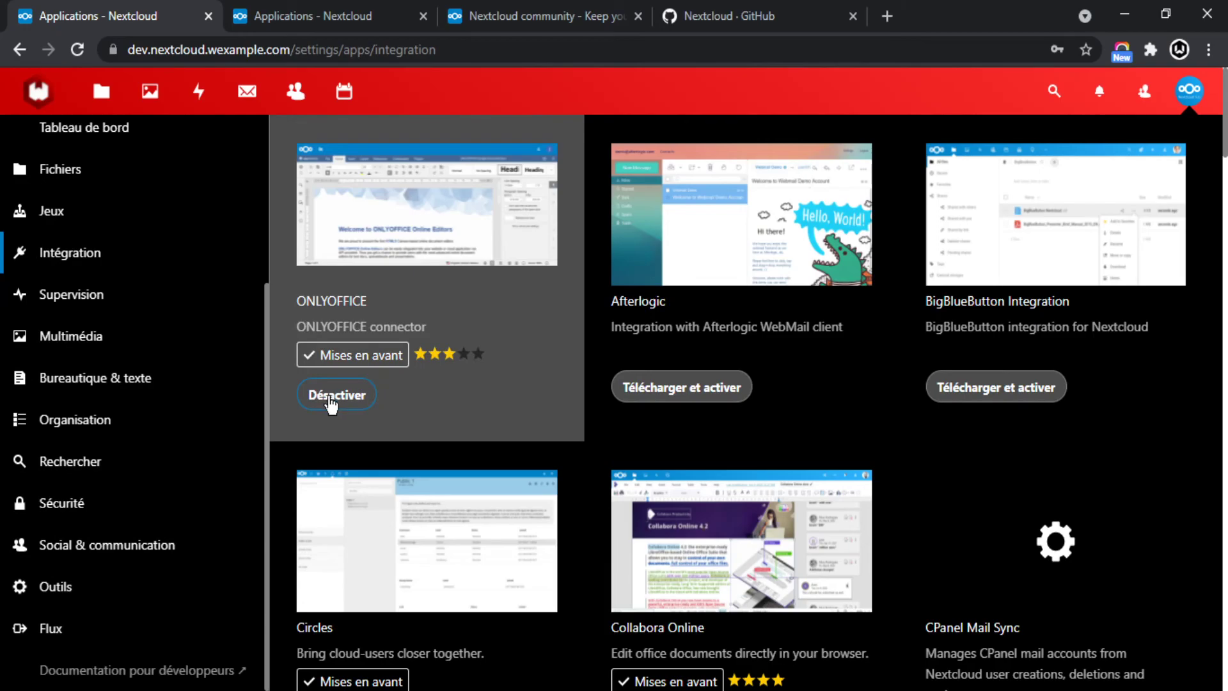
pyautogui.click(362, 240)
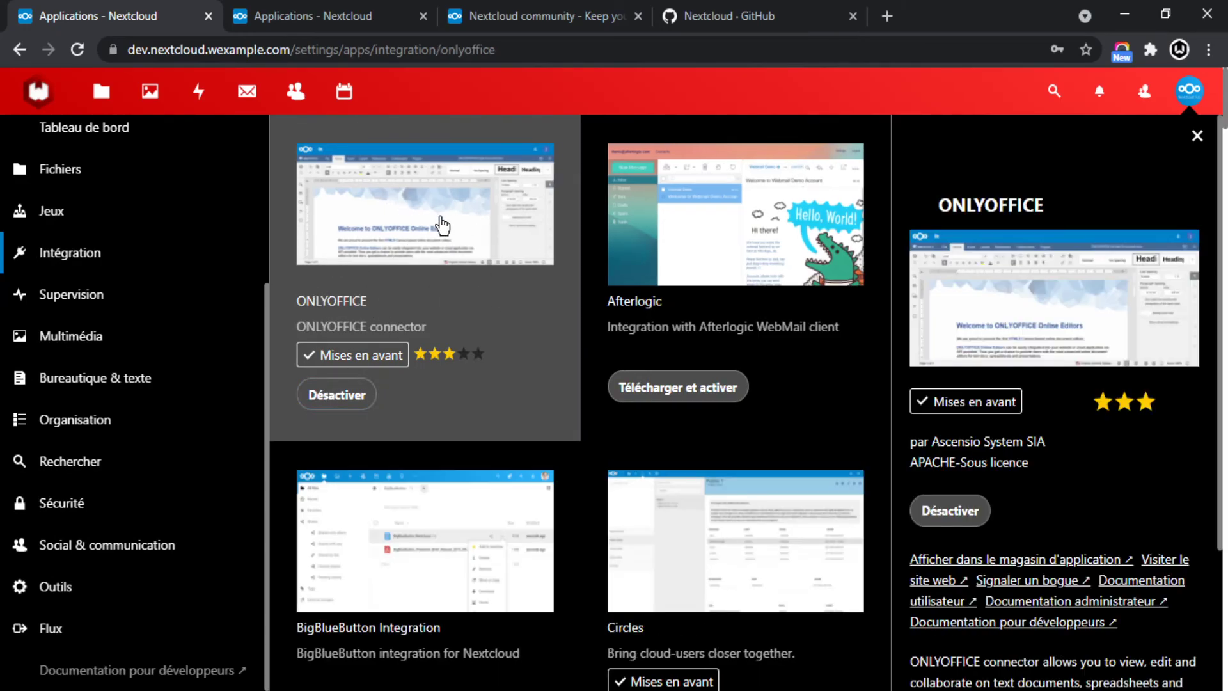
pyautogui.scroll(-3, 1107, 424)
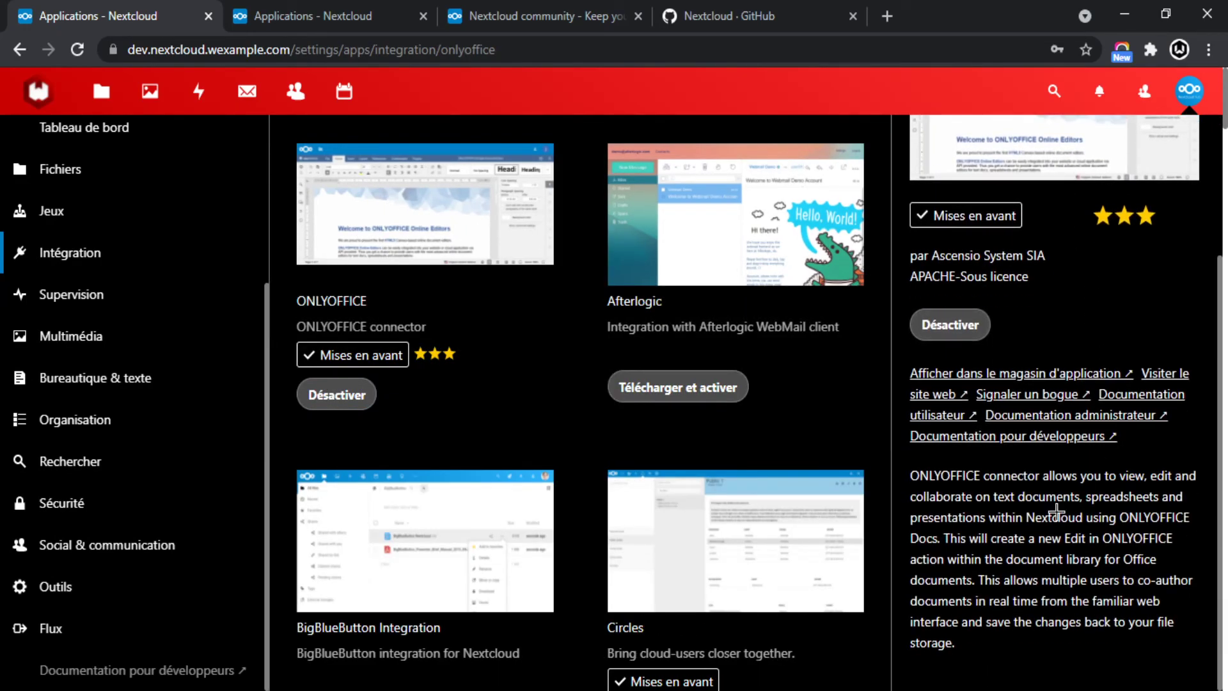
pyautogui.click(1163, 376)
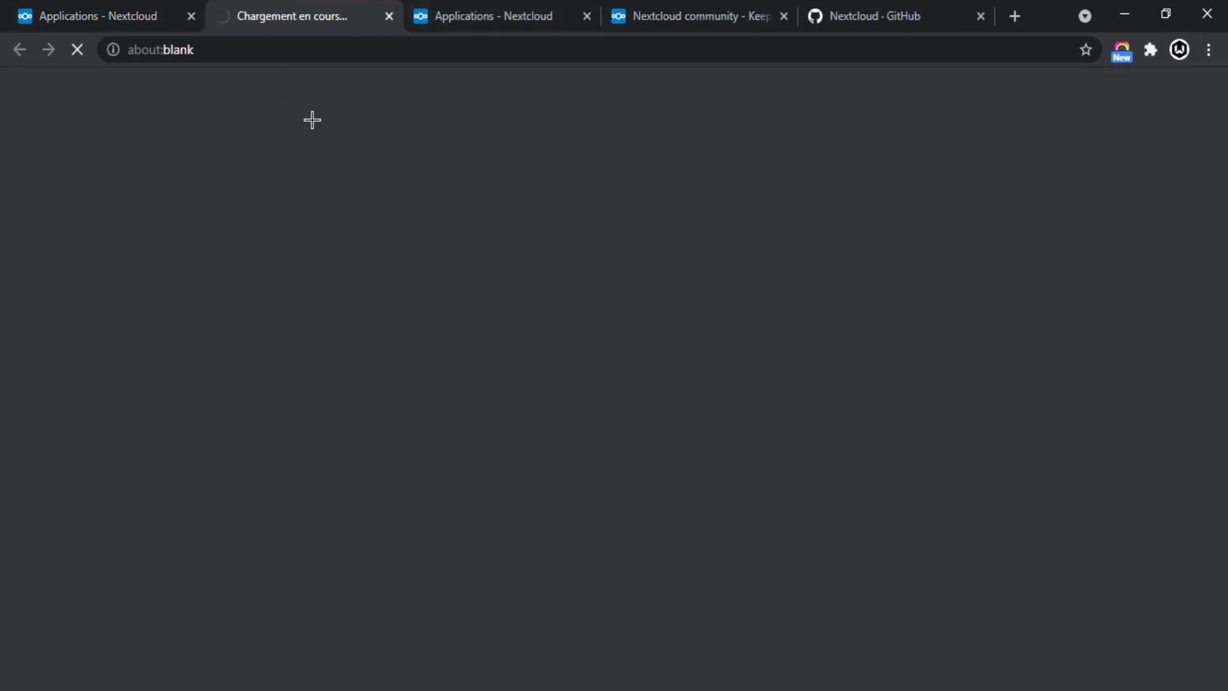
# Let the ONLYOFFICE site load and dismiss its cookie notice with C'EST COMPRIS.
pyautogui.click(121, 5)
pyautogui.click(292, 16)
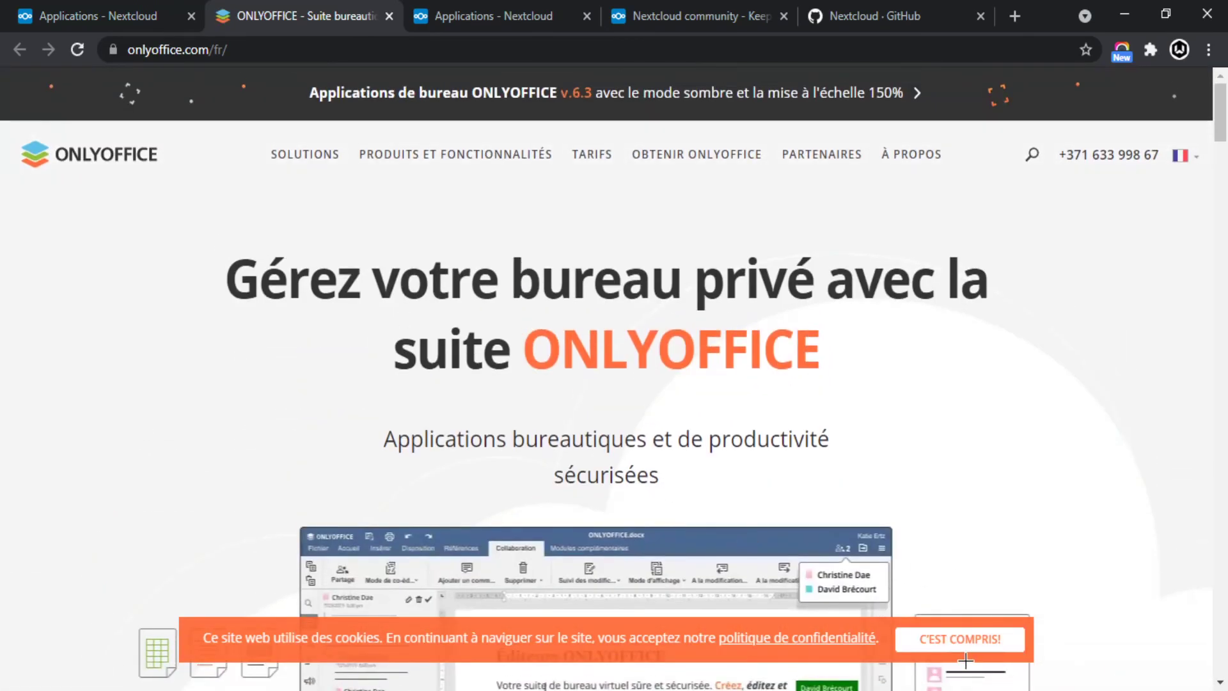
pyautogui.click(958, 639)
# Scroll the French ONLYOFFICE homepage, selecting and clearing its headline text.
pyautogui.scroll(-1, 372, 280)
pyautogui.moveTo(304, 155)
pyautogui.scroll(-2, 46, 272)
pyautogui.scroll(3, 153, 250)
pyautogui.moveTo(224, 276); pyautogui.dragTo(889, 335)
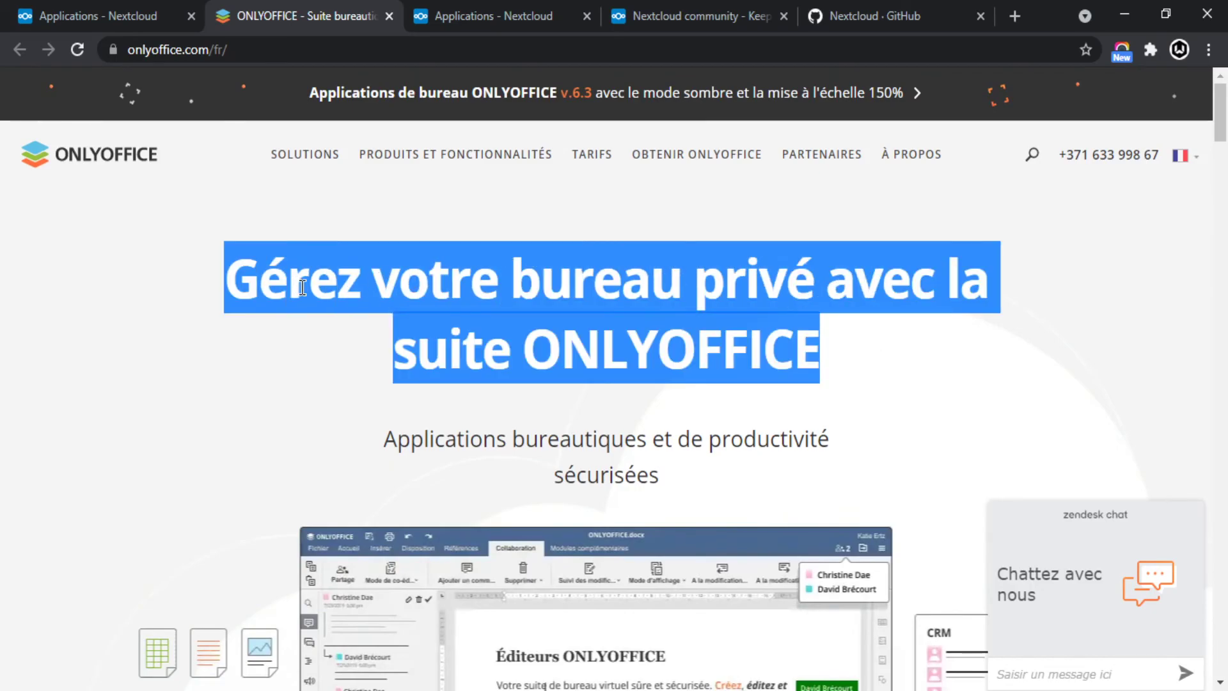
pyautogui.click(258, 289)
pyautogui.scroll(-2, 715, 382)
pyautogui.moveTo(825, 259); pyautogui.dragTo(530, 259)
pyautogui.click(376, 342)
# Scroll further through the homepage, then return to the Nextcloud apps tab.
pyautogui.scroll(-4, 328, 339)
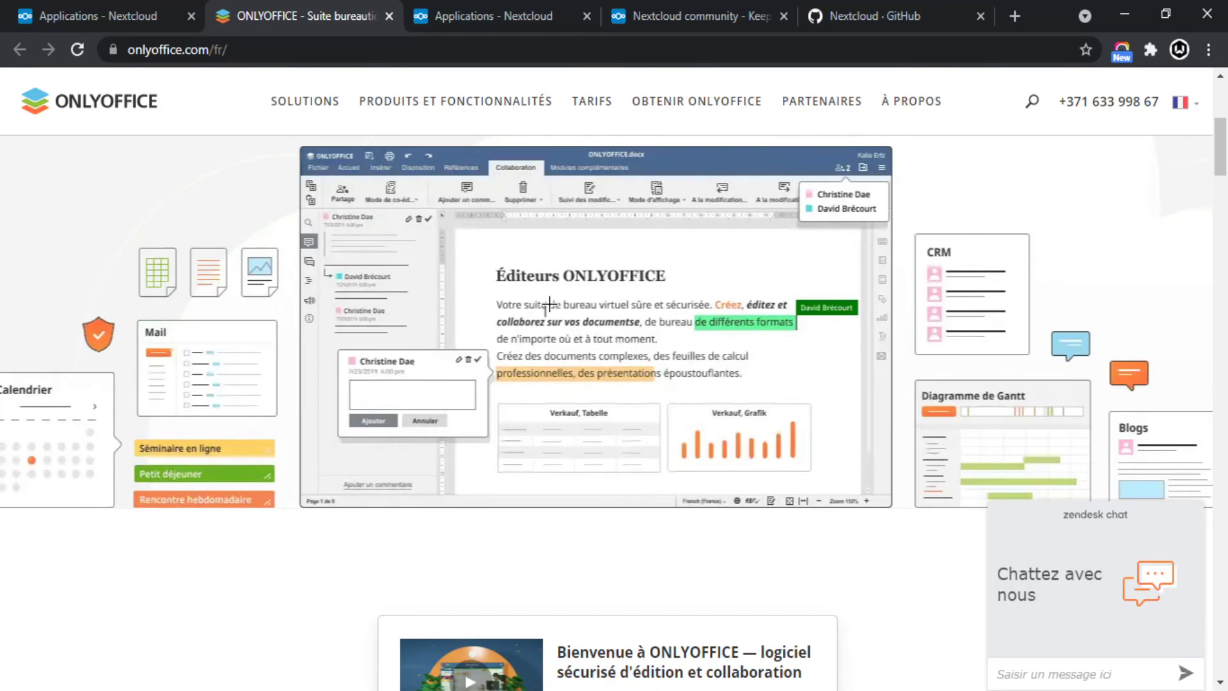
pyautogui.scroll(-6, 812, 377)
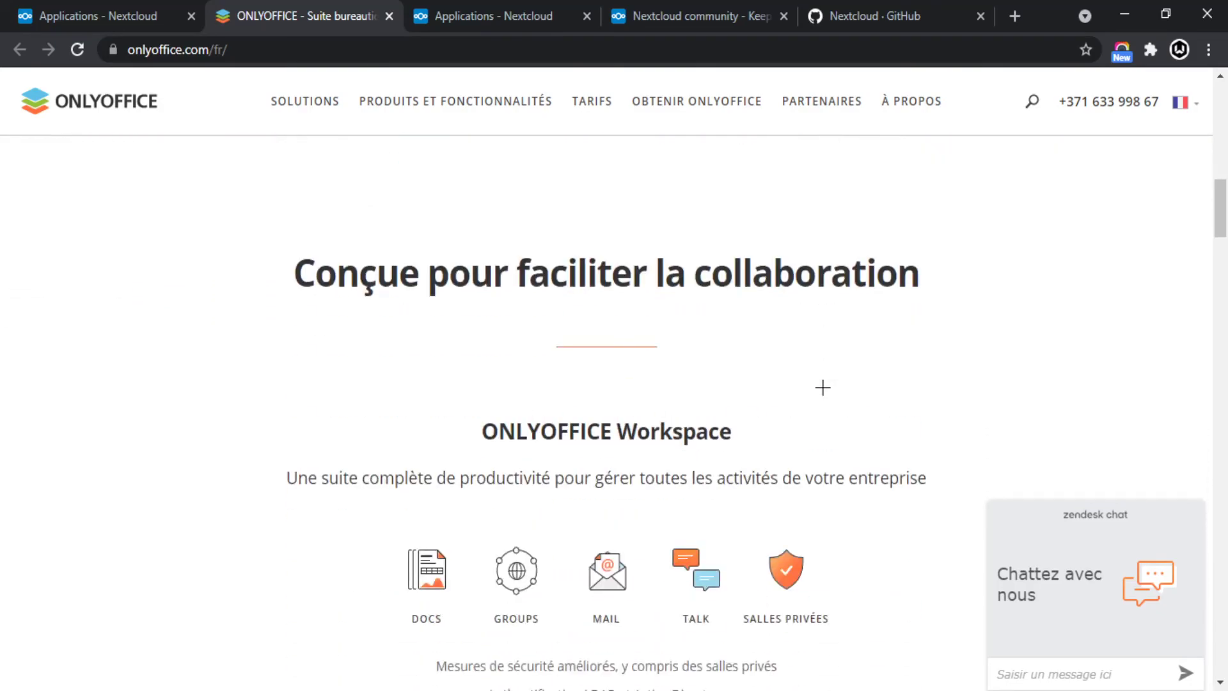
pyautogui.scroll(6, 822, 377)
pyautogui.scroll(5, 966, 384)
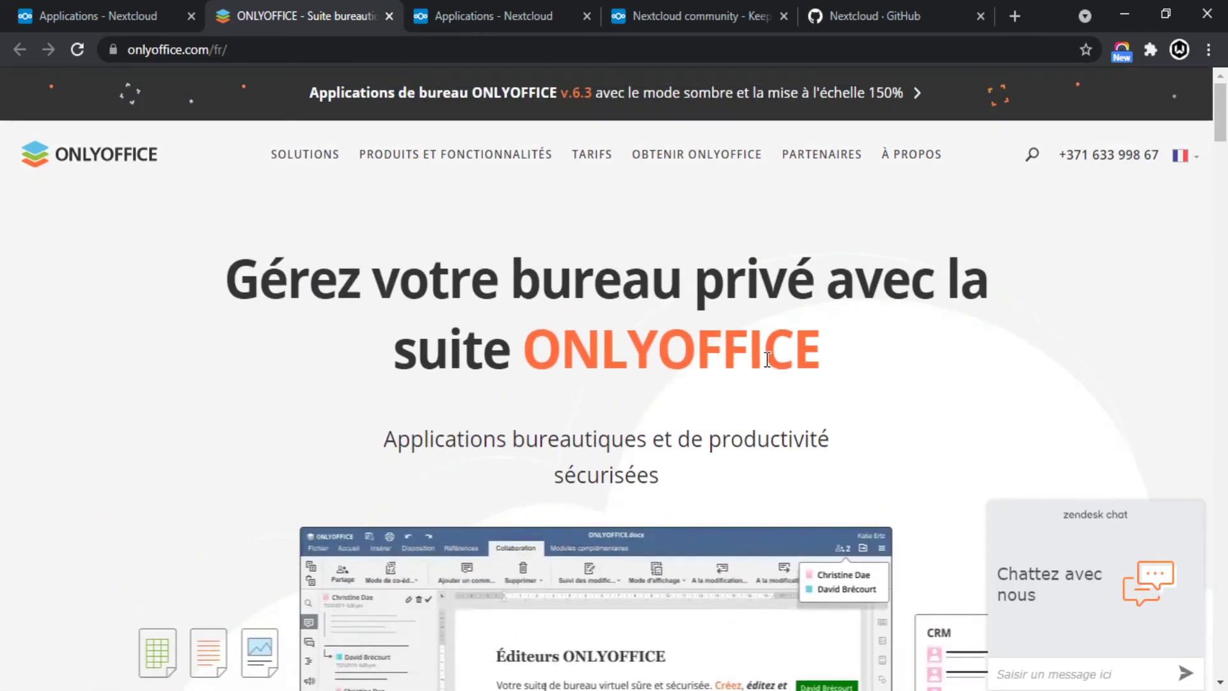
pyautogui.scroll(-14, 256, 307)
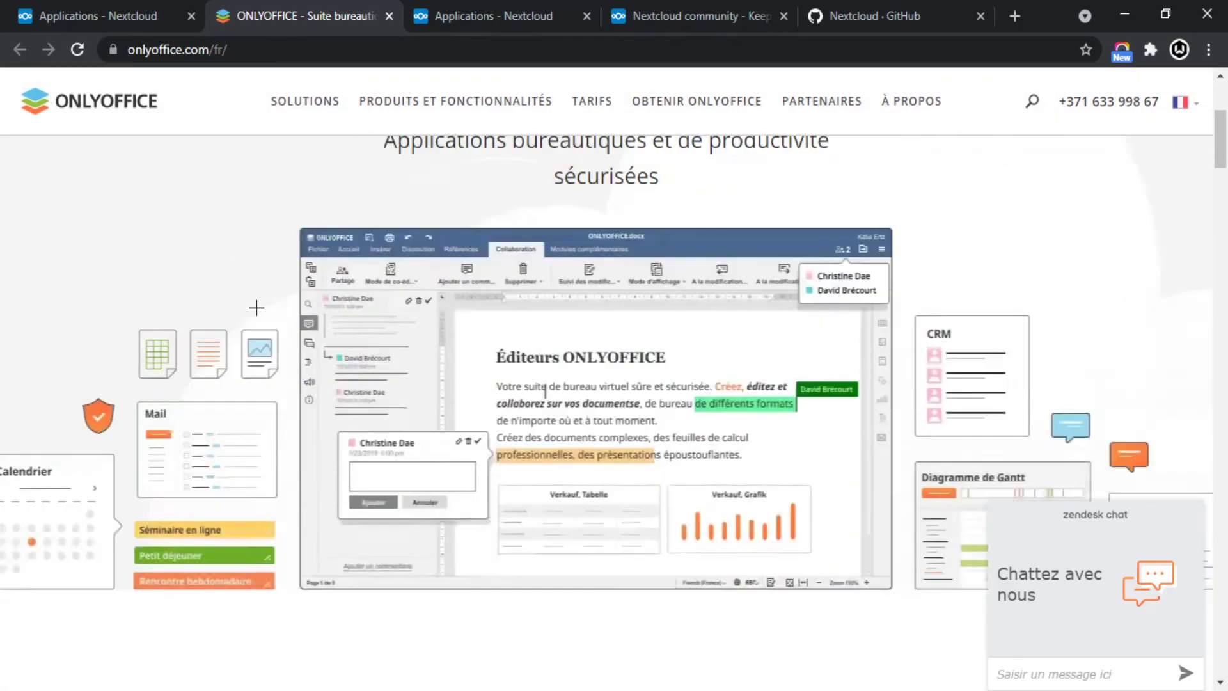
pyautogui.scroll(5, 275, 323)
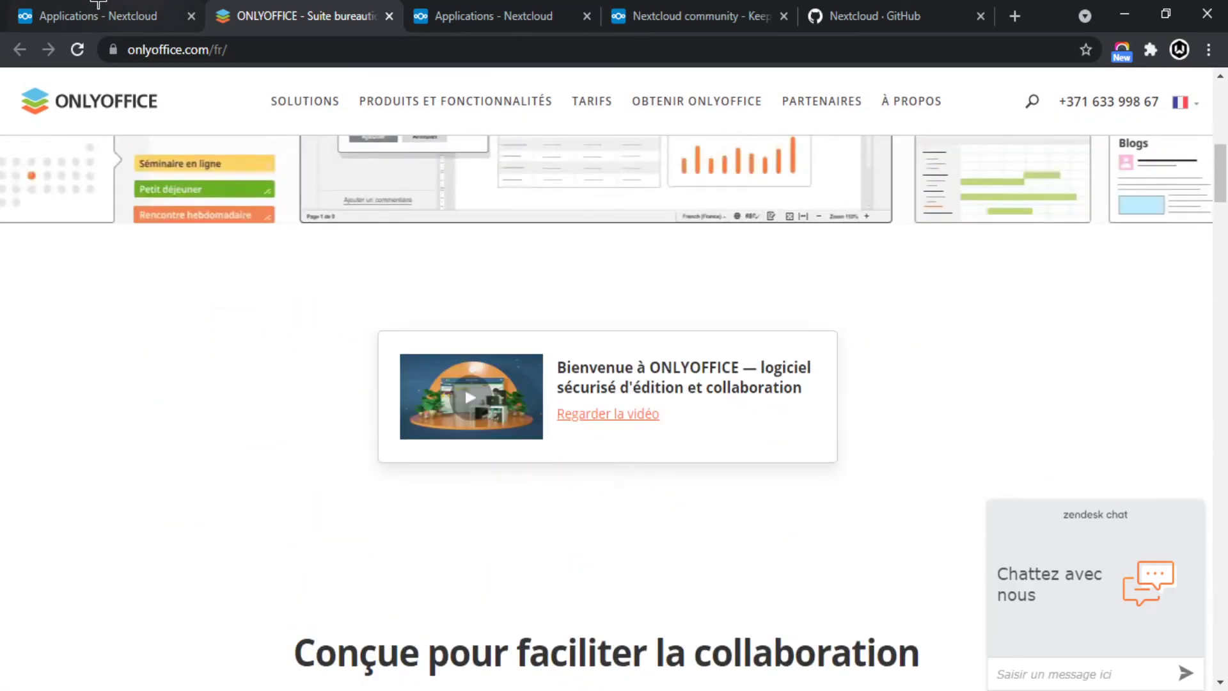
pyautogui.click(103, 6)
# Close the ONLYOFFICE website tab and the ONLYOFFICE app details sidebar.
pyautogui.click(389, 16)
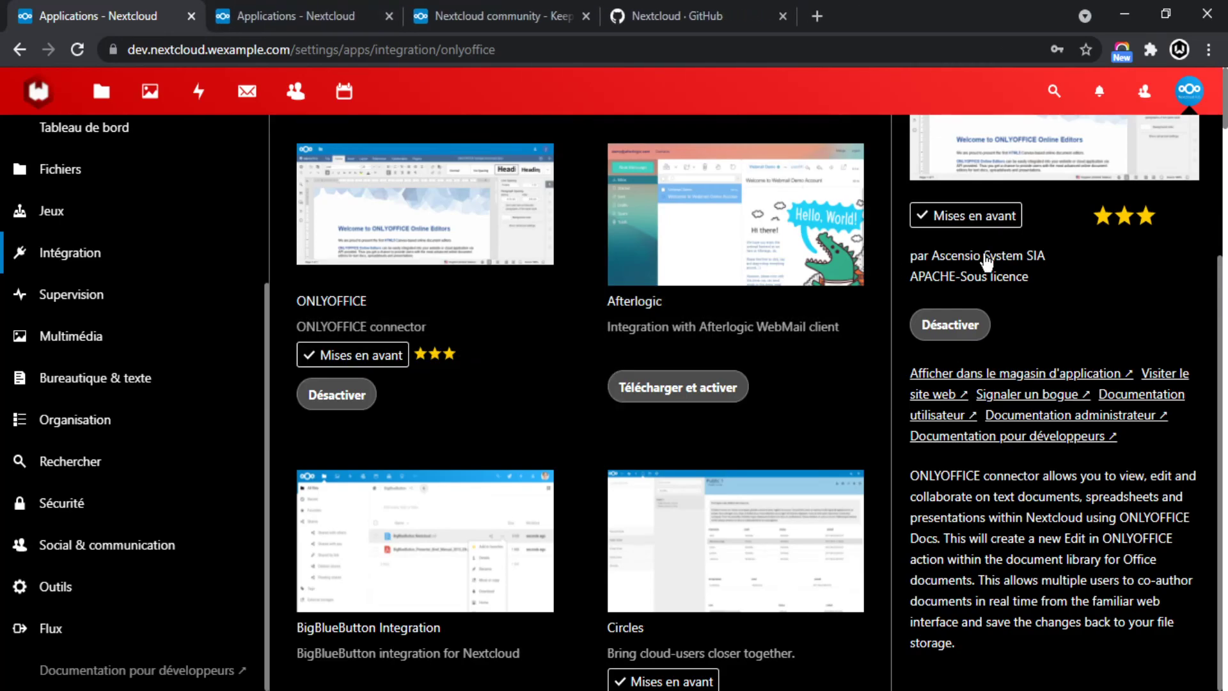
pyautogui.scroll(3, 1129, 258)
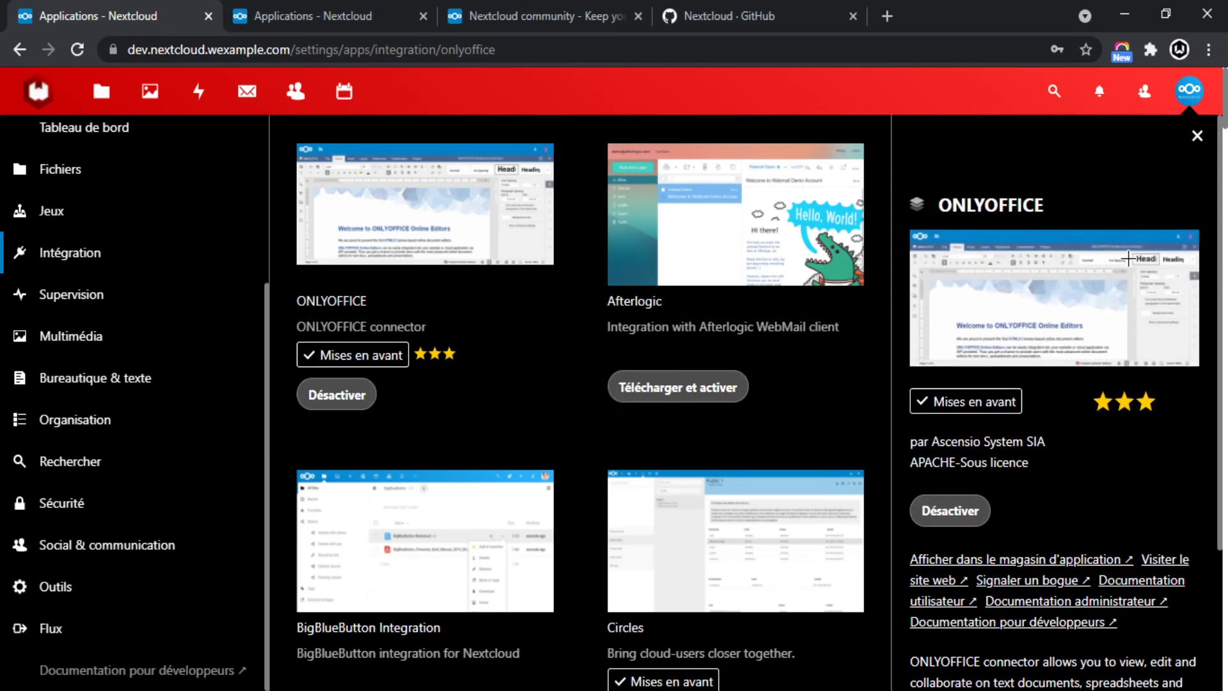
pyautogui.click(1197, 137)
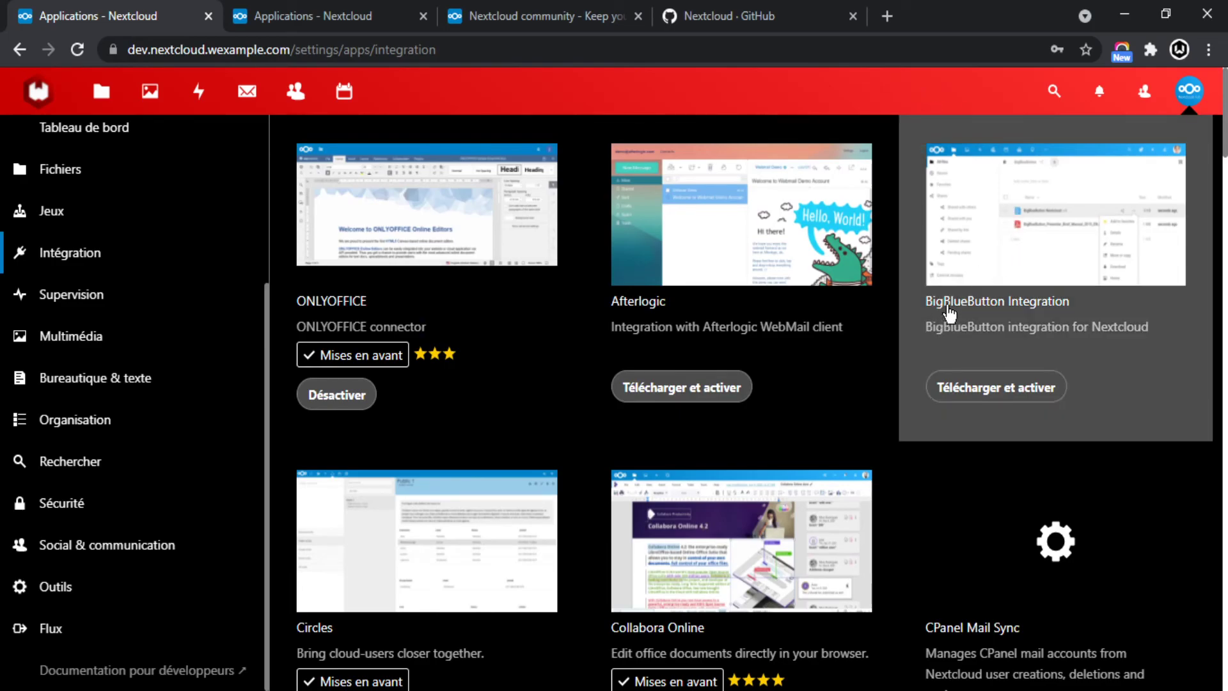
# Open BigBlueButton Integration's details and its 'Visiter le site web' project link.
pyautogui.click(1022, 306)
pyautogui.scroll(-4, 1009, 323)
pyautogui.scroll(4, 1025, 356)
pyautogui.scroll(-3, 1088, 409)
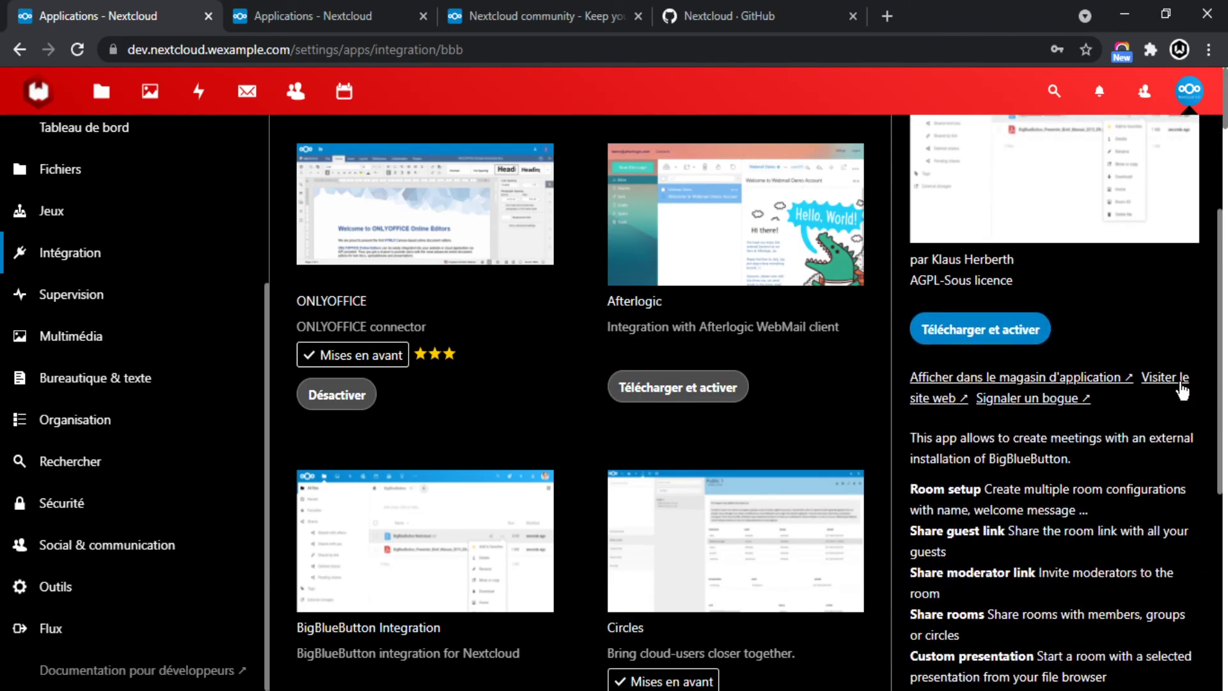
pyautogui.click(1181, 384)
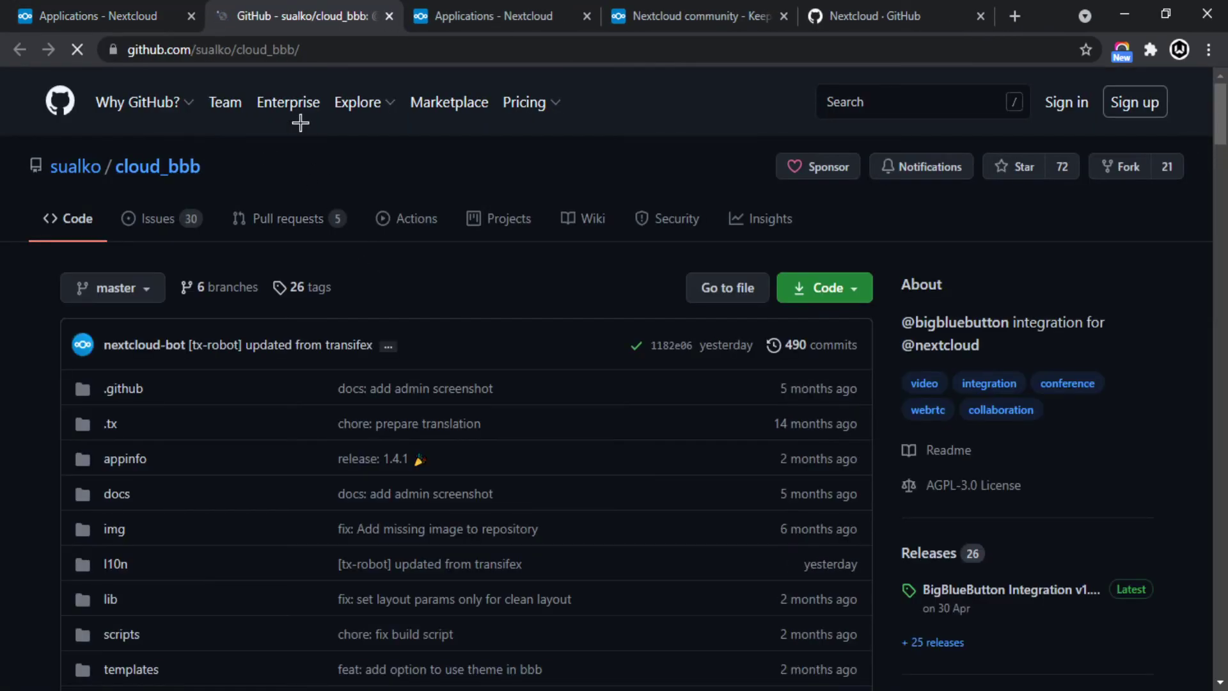
# Close and reopen the cloud_bbb GitHub repository tab, comparing it with the Nextcloud tab.
pyautogui.click(115, 13)
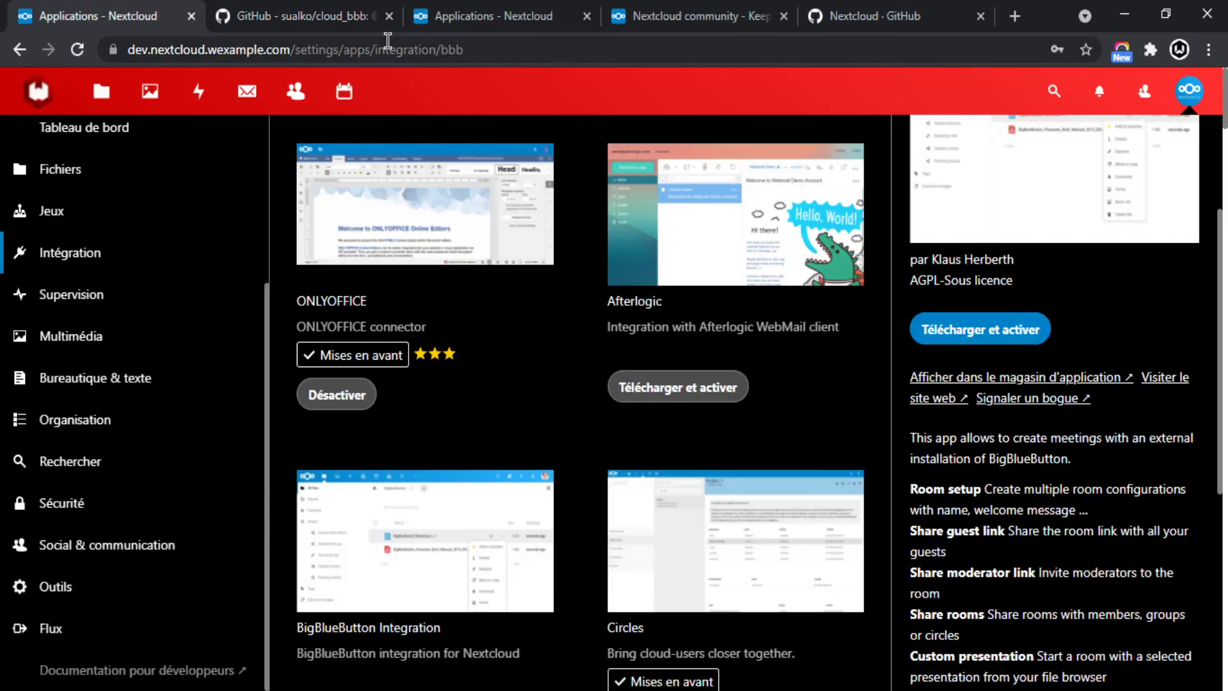
pyautogui.click(389, 15)
pyautogui.click(1179, 384)
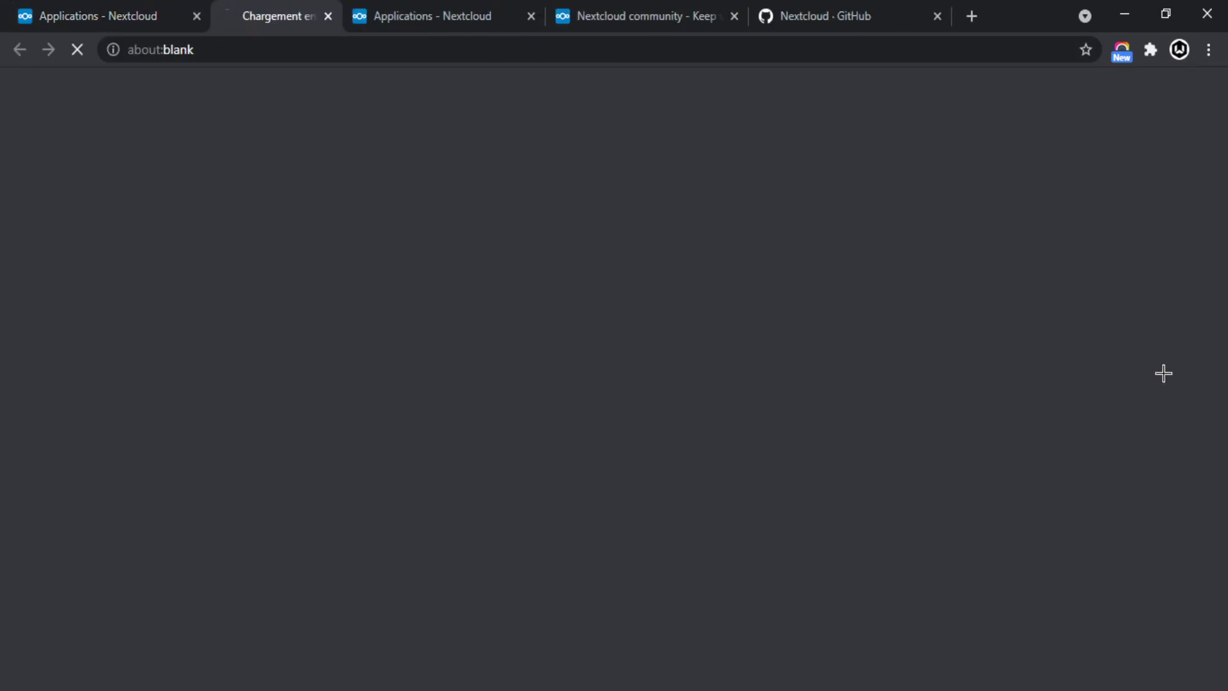
pyautogui.click(173, 16)
pyautogui.click(397, 16)
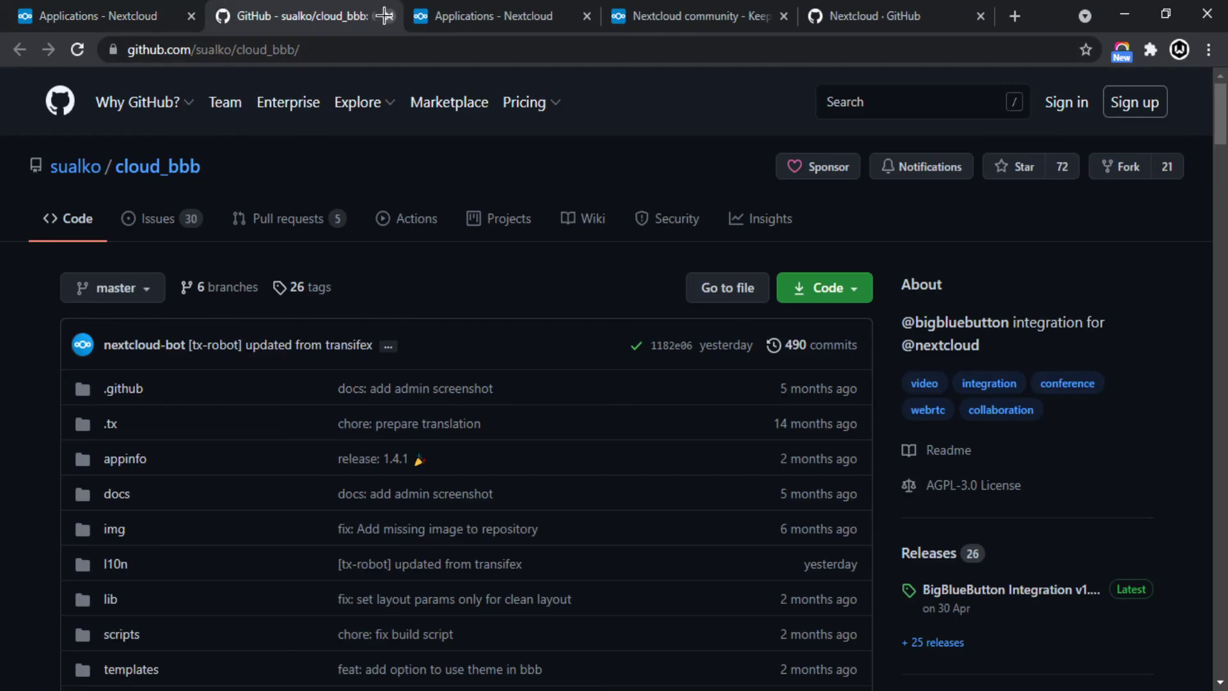
# Type 'bbbb' in the address bar, browse suggestions, then close the GitHub tab with Ctrl+W.
pyautogui.click(339, 52)
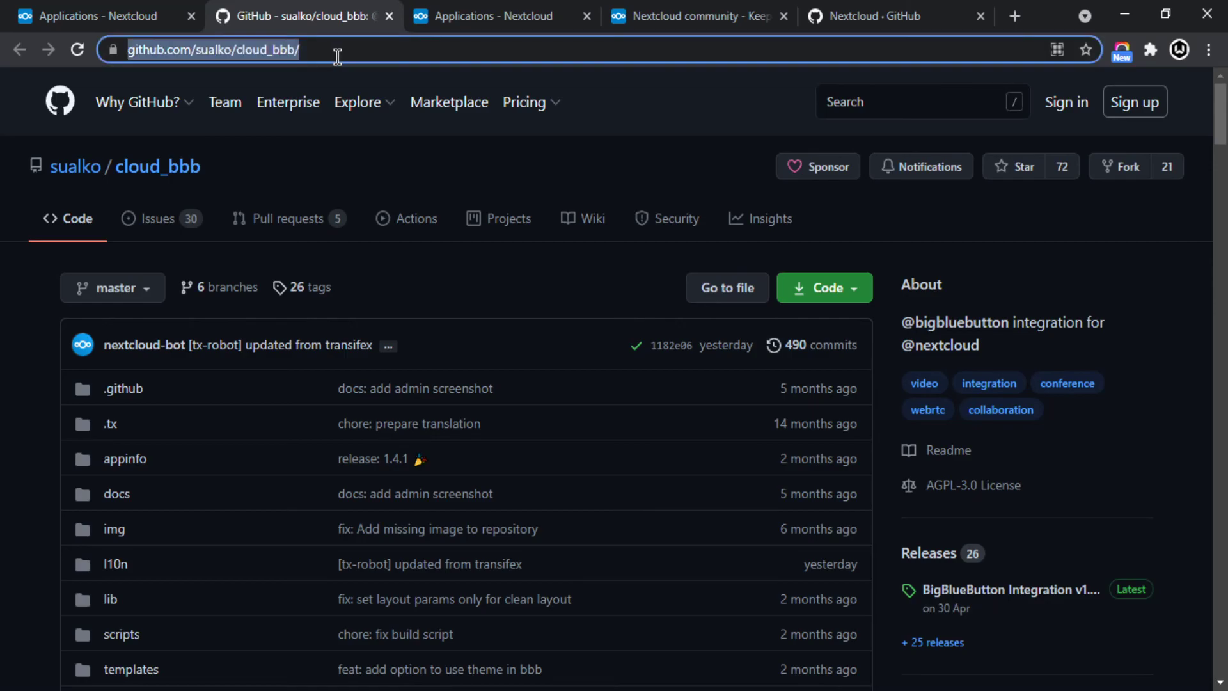
pyautogui.write('bbbb')
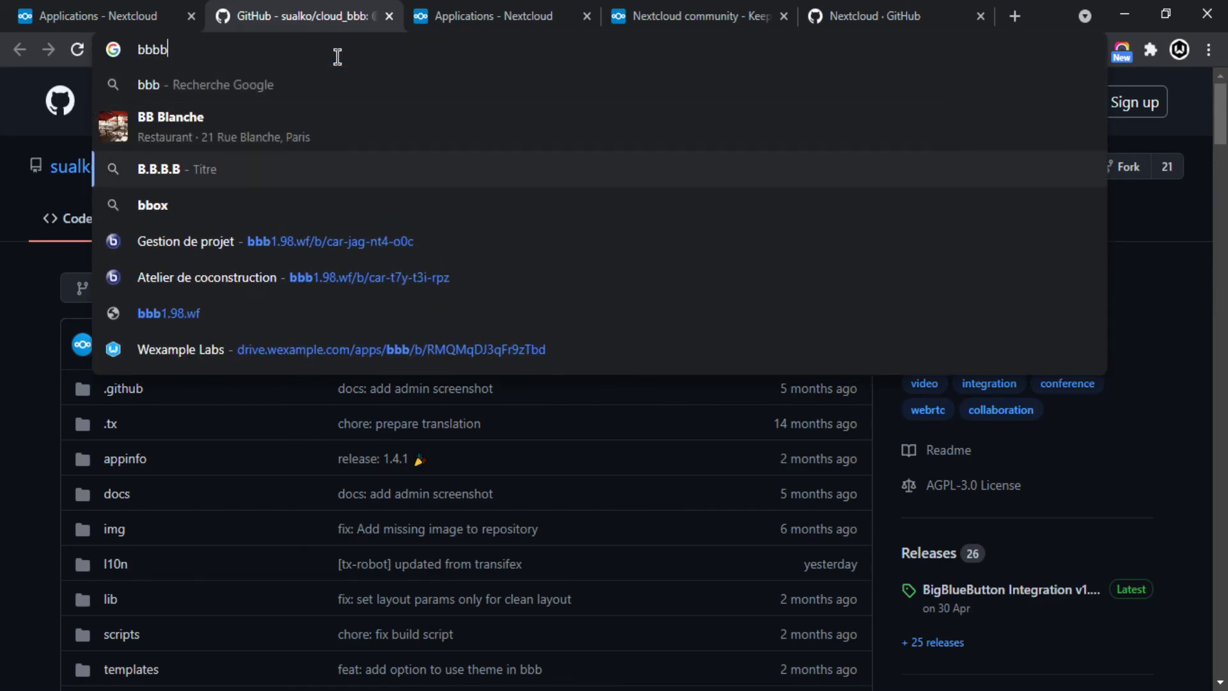
pyautogui.press('Down')
pyautogui.press('Down')
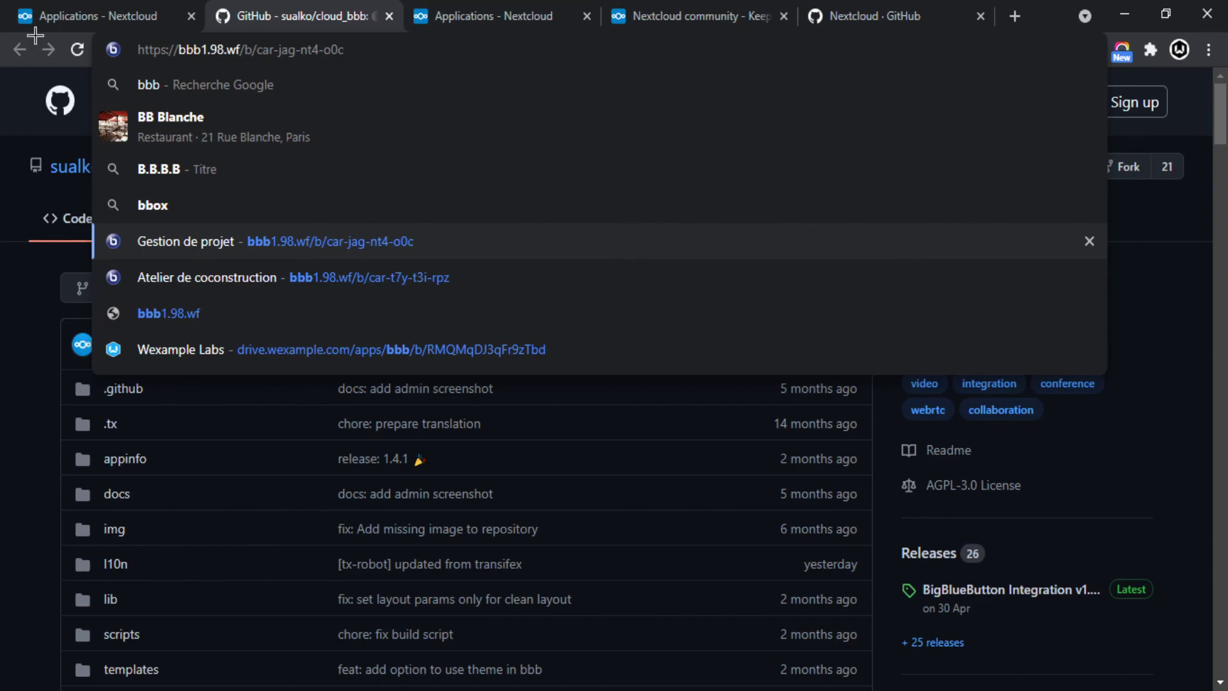
pyautogui.hotkey('ctrl', 'w')
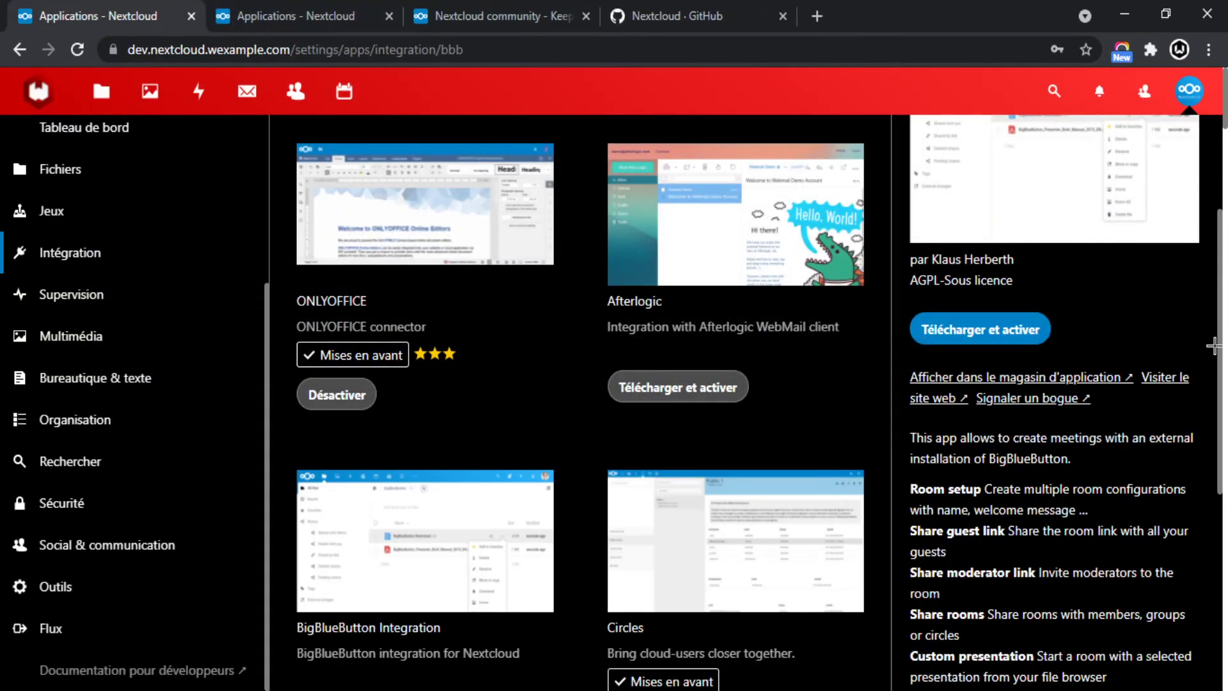
# Close the BigBlueButton details panel and scan the Intégration app grid.
pyautogui.scroll(5, 1222, 353)
pyautogui.click(1200, 127)
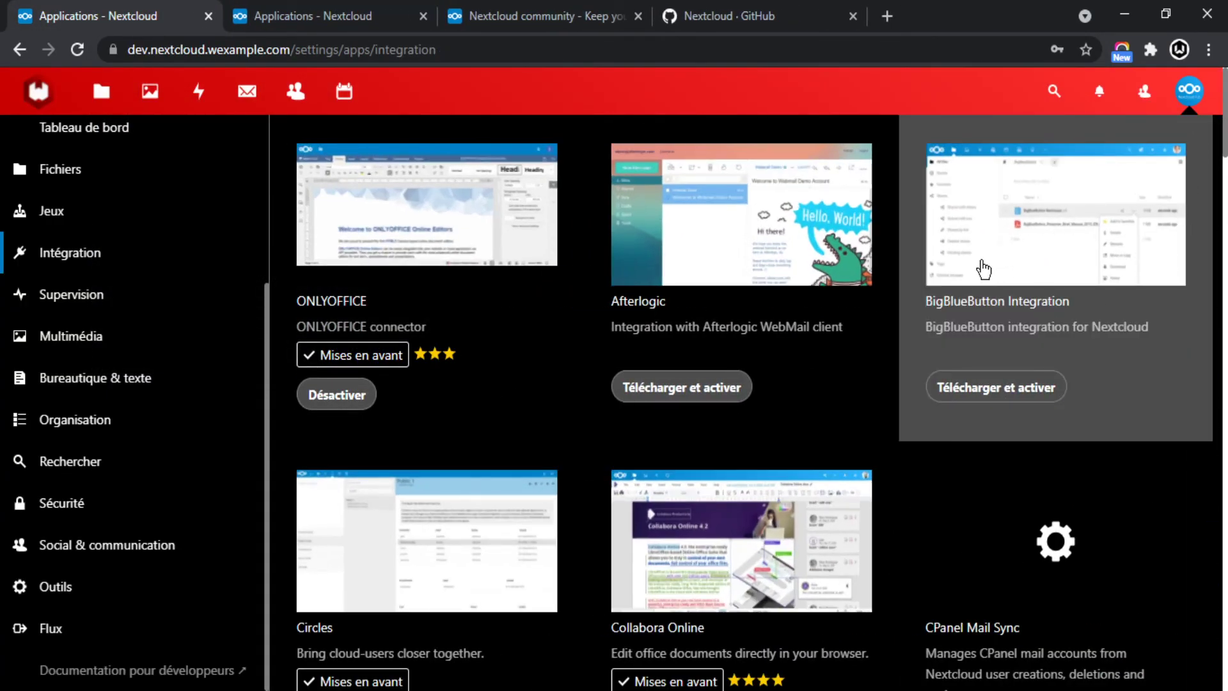
pyautogui.scroll(-9, 1091, 338)
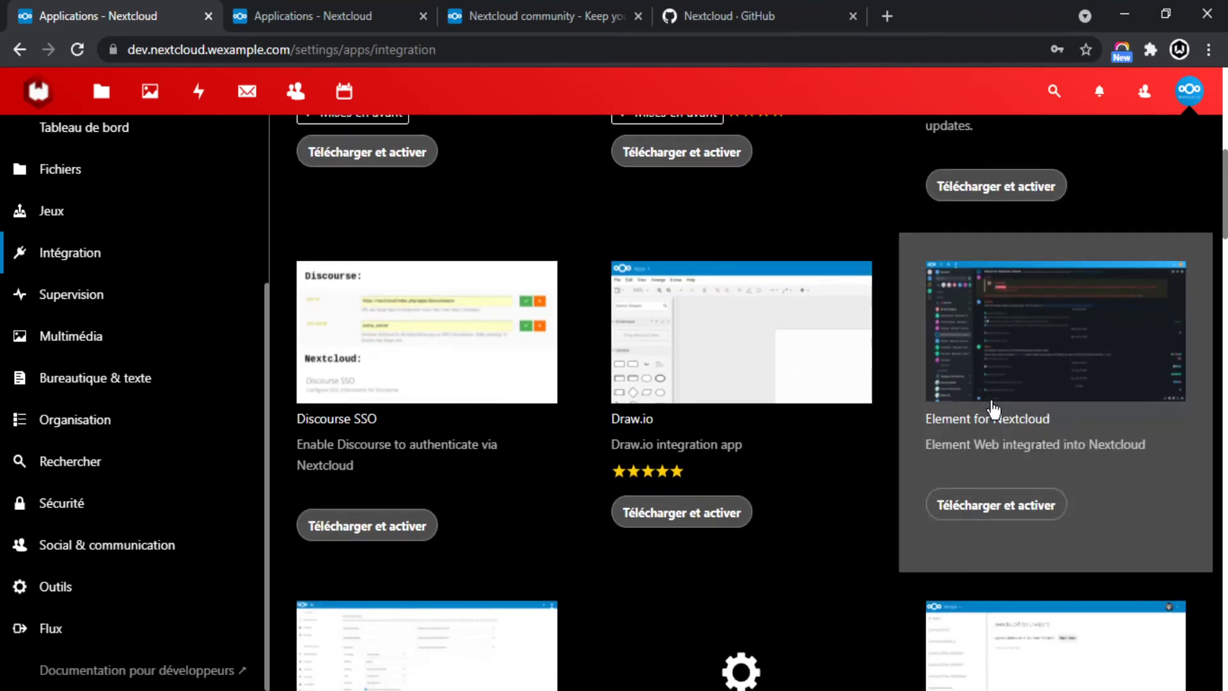
pyautogui.scroll(-6, 128, 487)
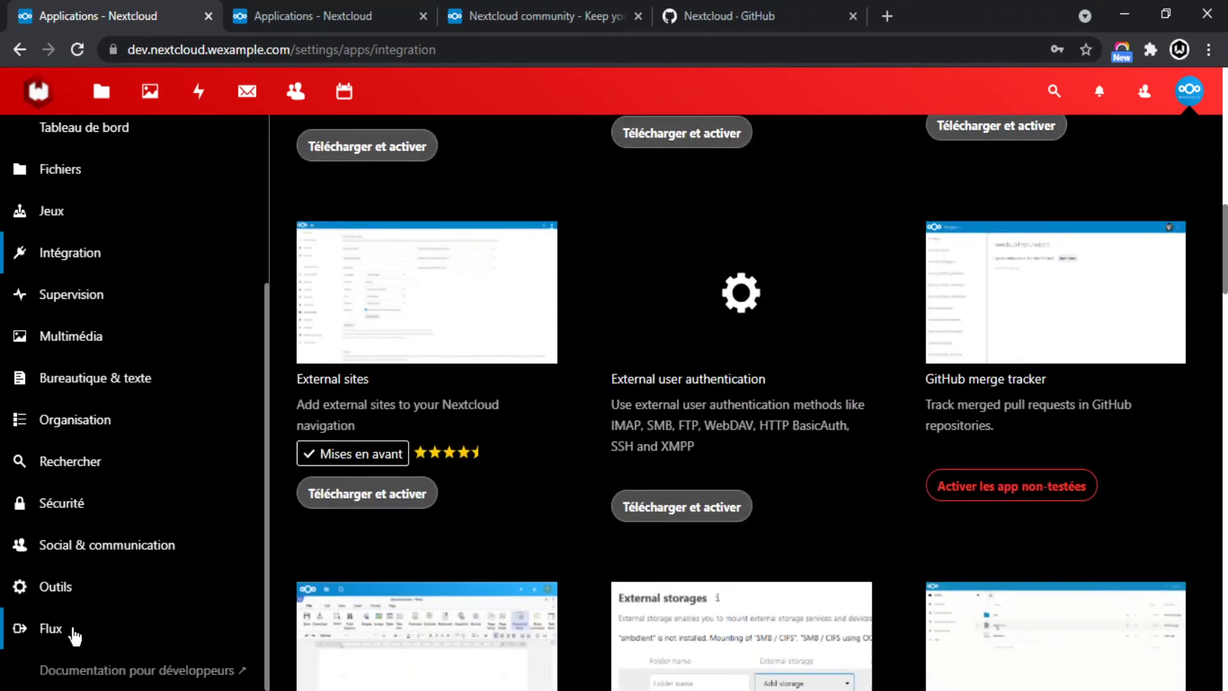
pyautogui.scroll(4, 101, 448)
pyautogui.scroll(10, 452, 311)
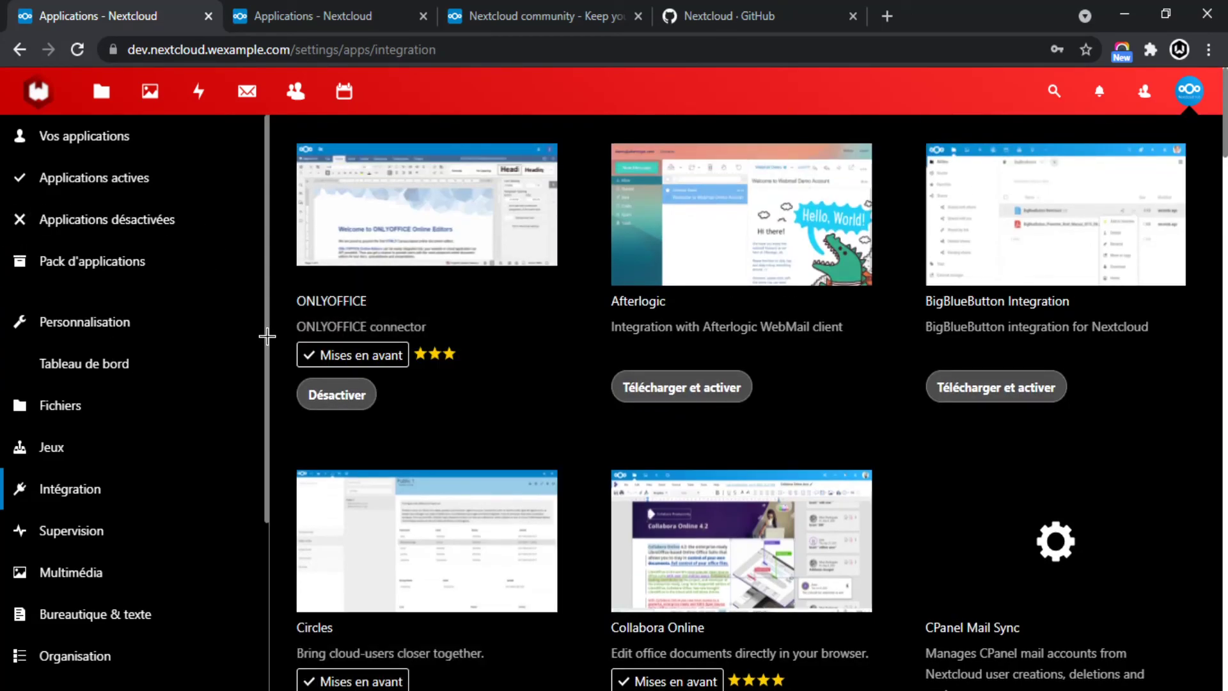
# Finish browsing the Intégration apps, then go to the Fichiers (Files) app via the Nextcloud logo.
pyautogui.scroll(-3, 452, 358)
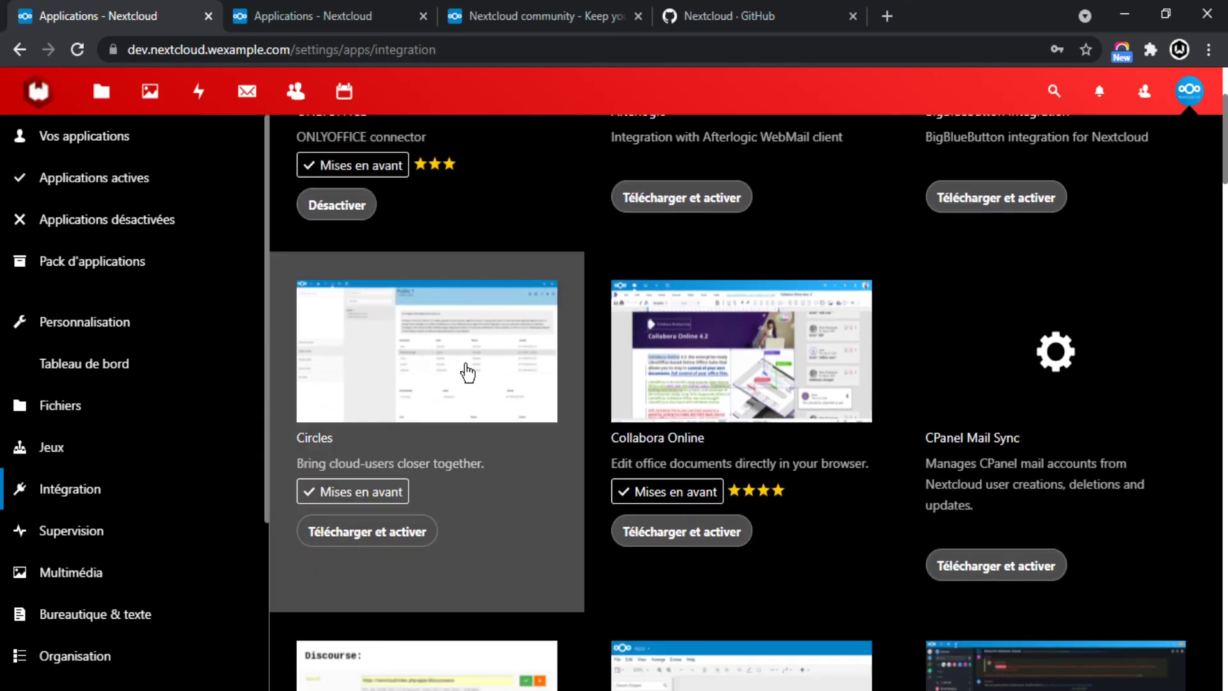
pyautogui.scroll(-2, 521, 390)
pyautogui.scroll(5, 525, 389)
pyautogui.scroll(-20, 540, 381)
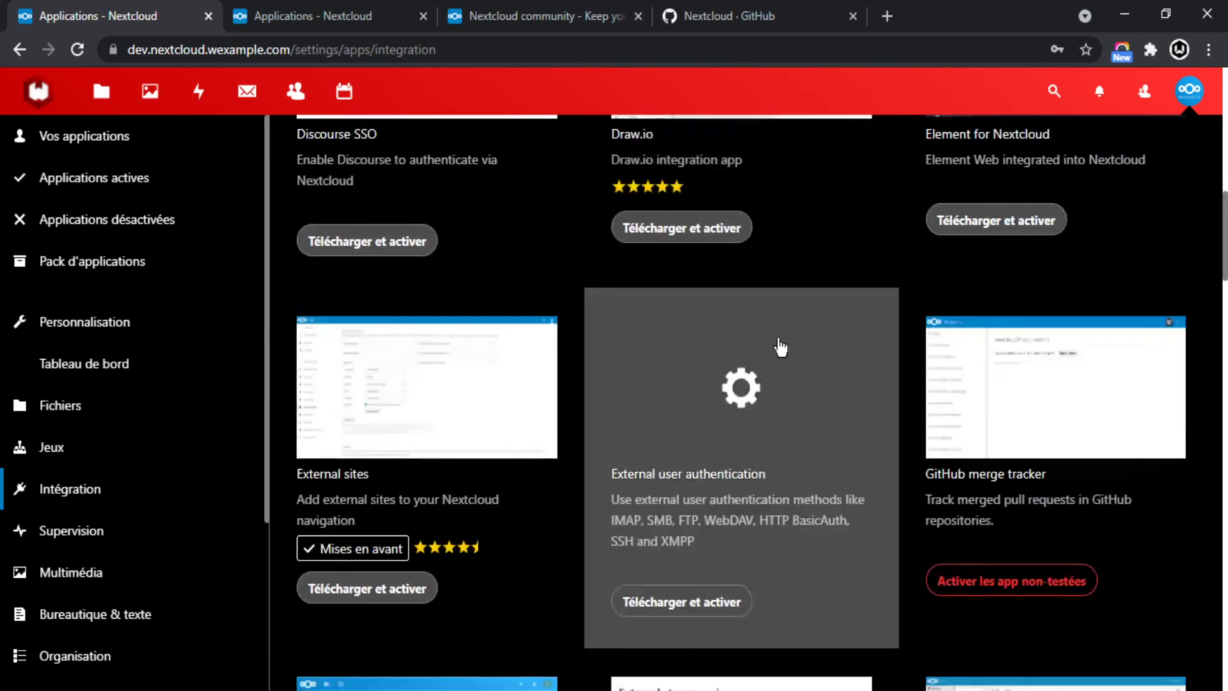
pyautogui.scroll(20, 754, 409)
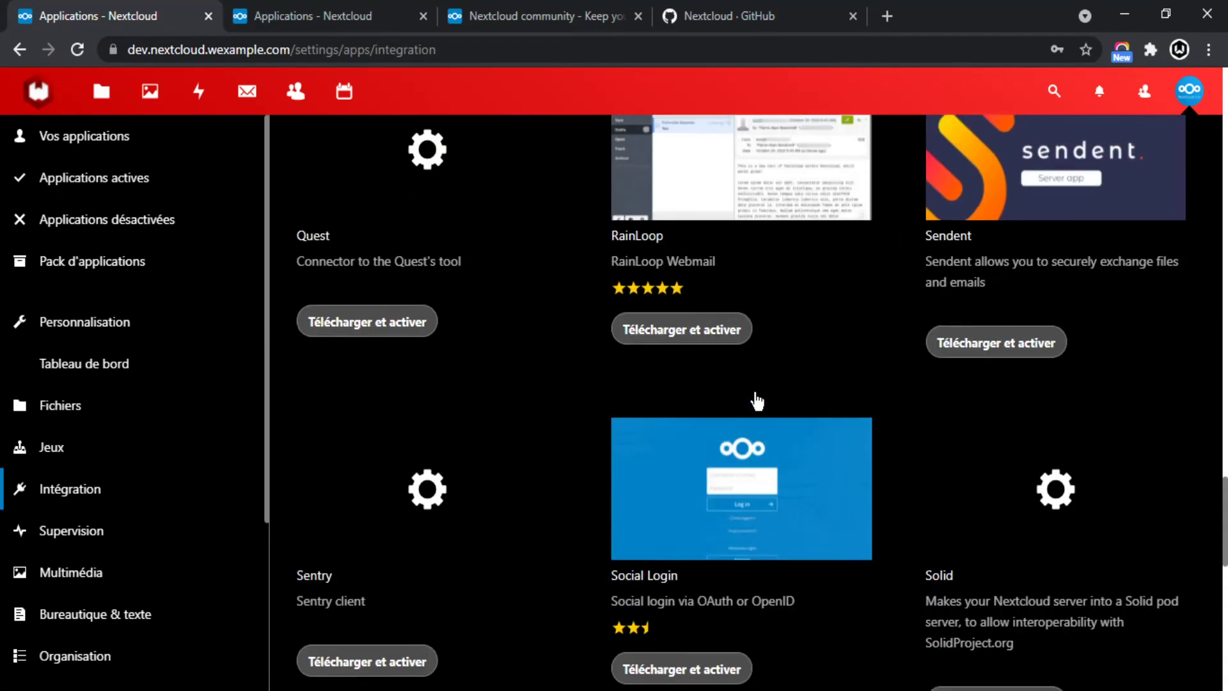
pyautogui.scroll(5, 733, 389)
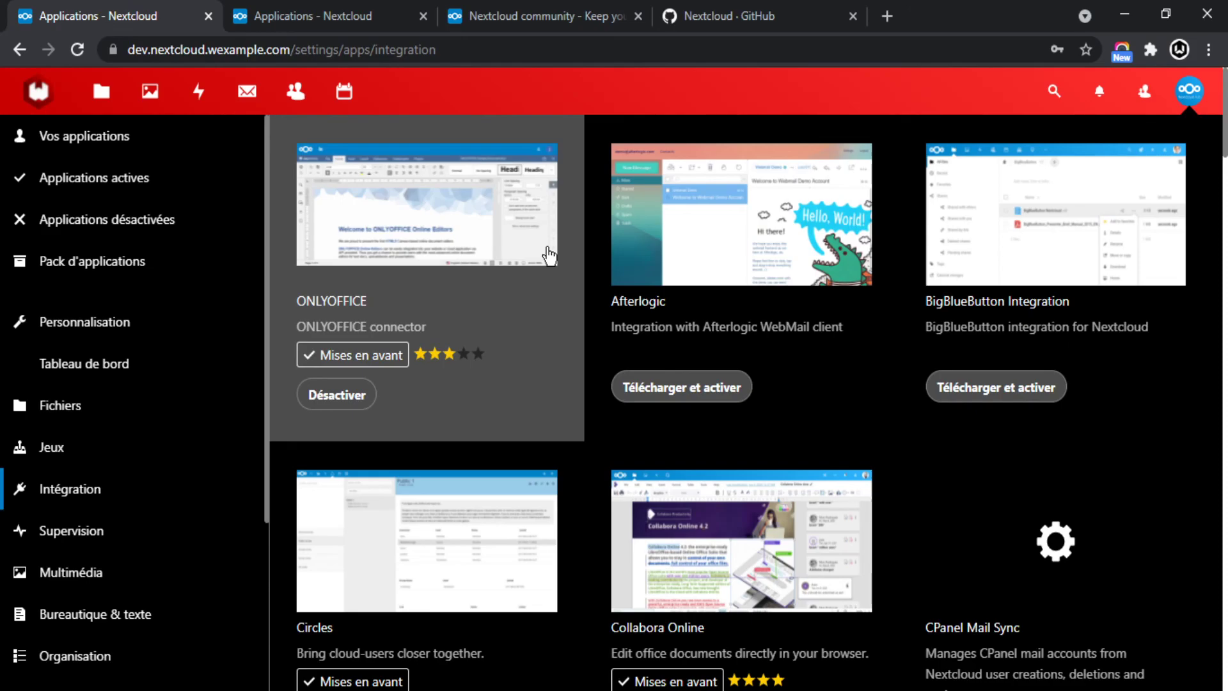
pyautogui.click(32, 102)
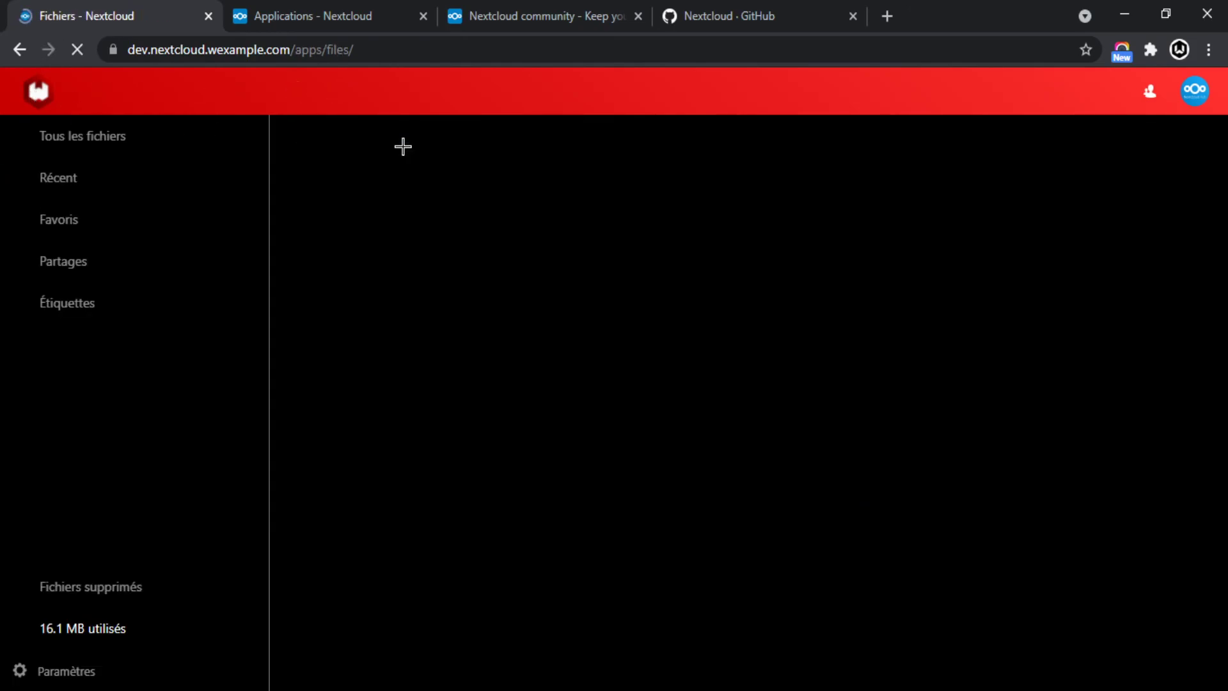